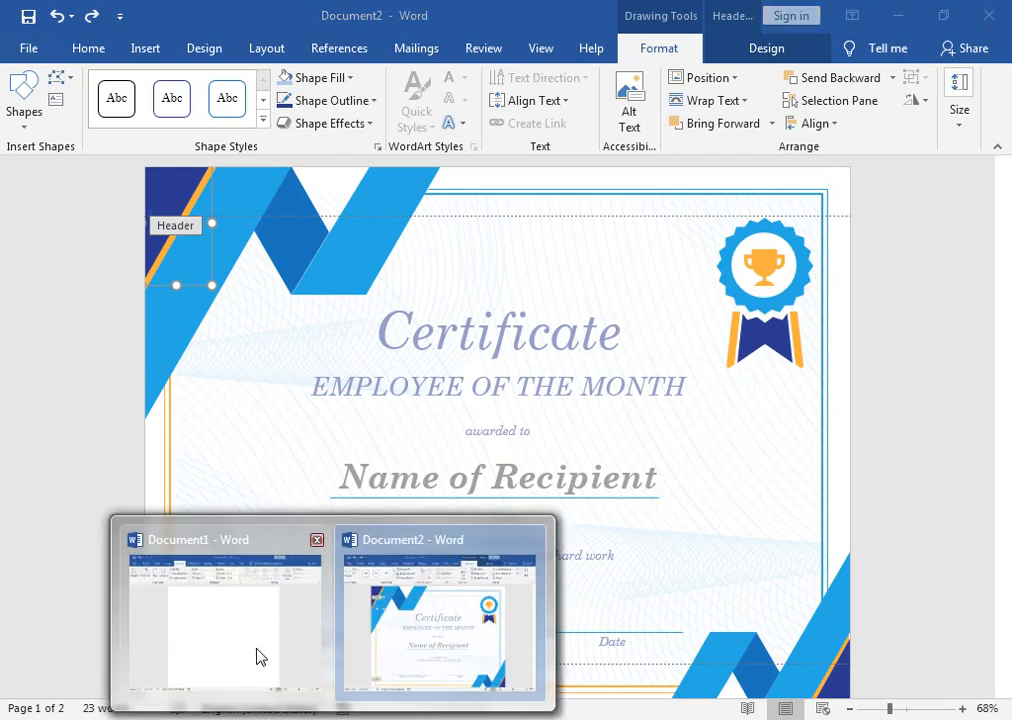
Step: Switch from the sample certificate to the blank Document1 using the taskbar preview
click(260, 659)
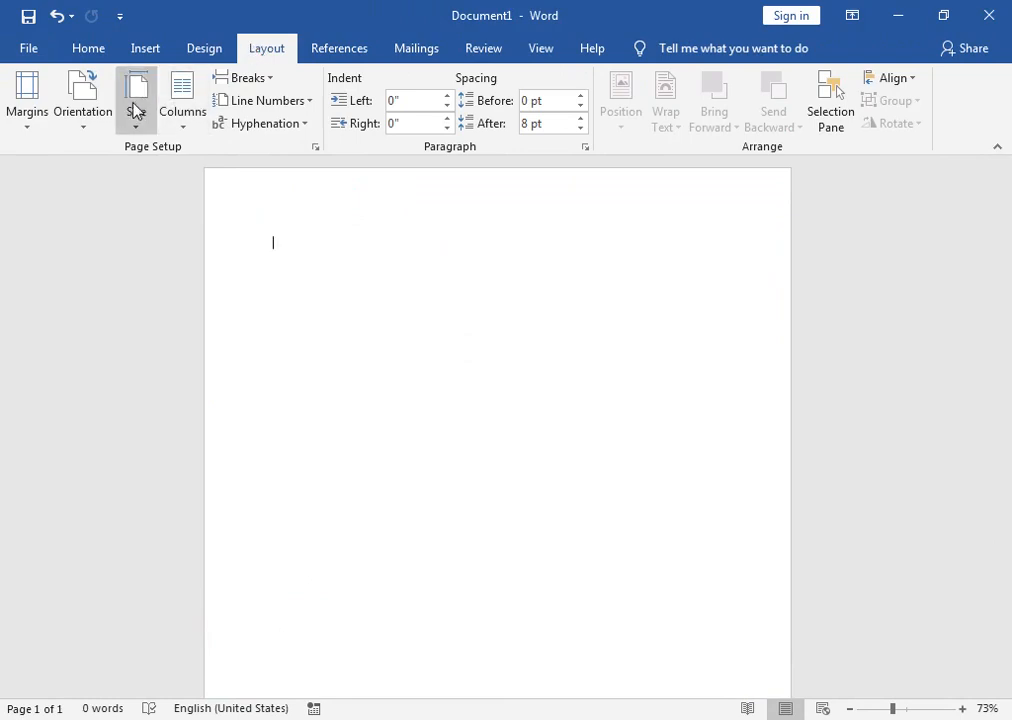
Step: Set Document1's page orientation to Landscape
click(67, 134)
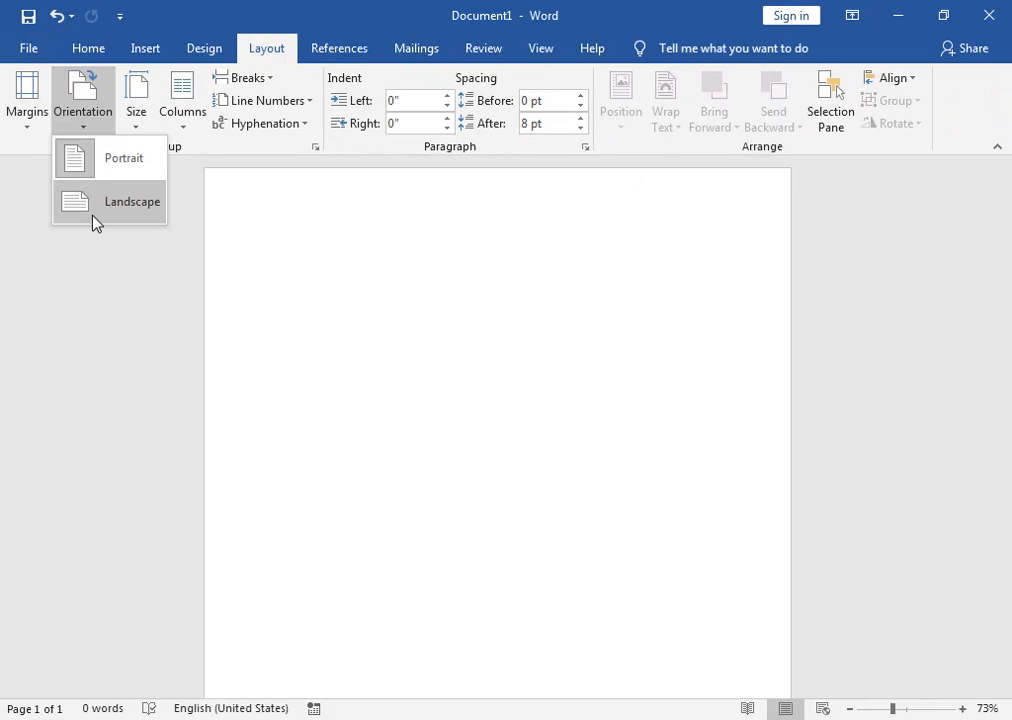
click(93, 216)
mouse_move(1009, 361)
mouse_down()
mouse_move(1008, 416)
mouse_move(1008, 362)
mouse_up()
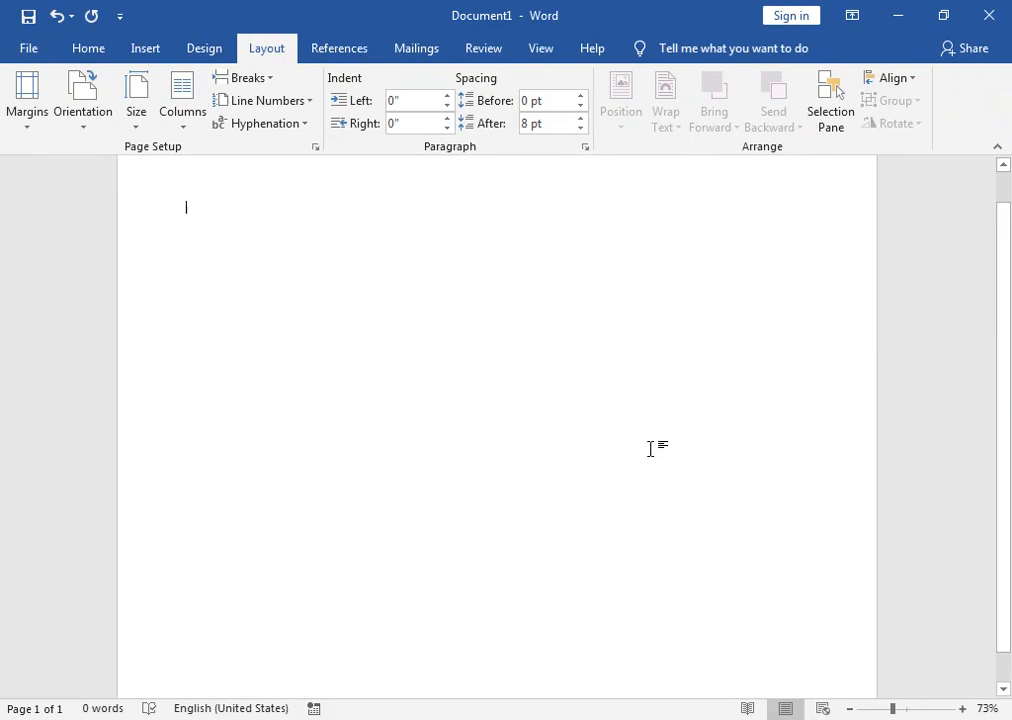
click(158, 52)
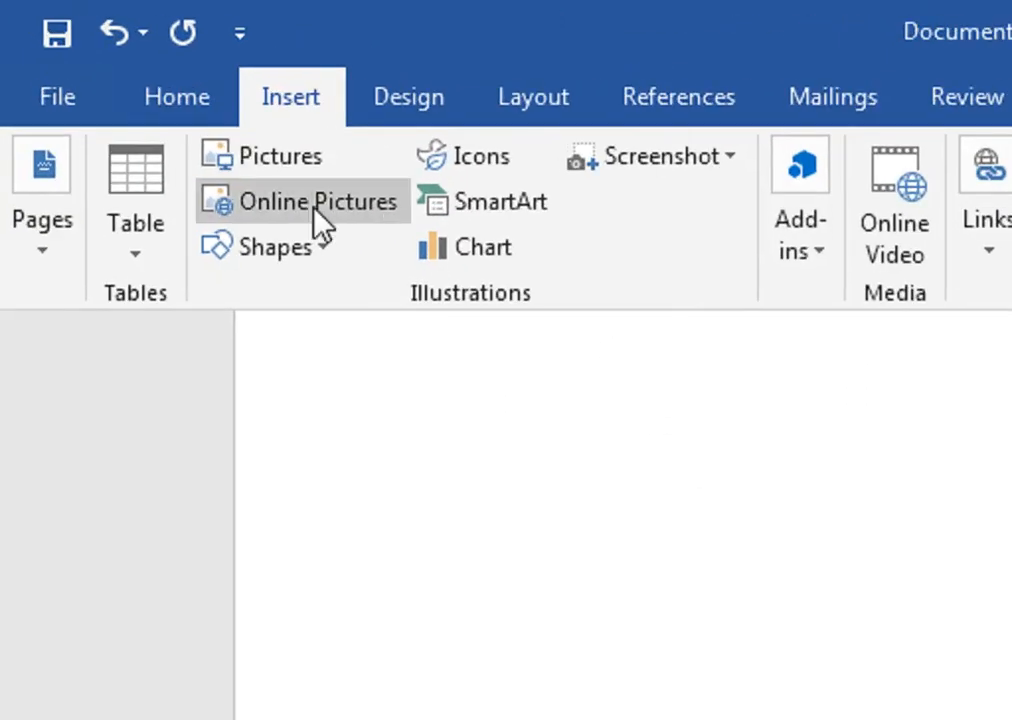
Step: Look over the sample certificate in Document2, then return to Document1 with the Shapes gallery open
click(318, 250)
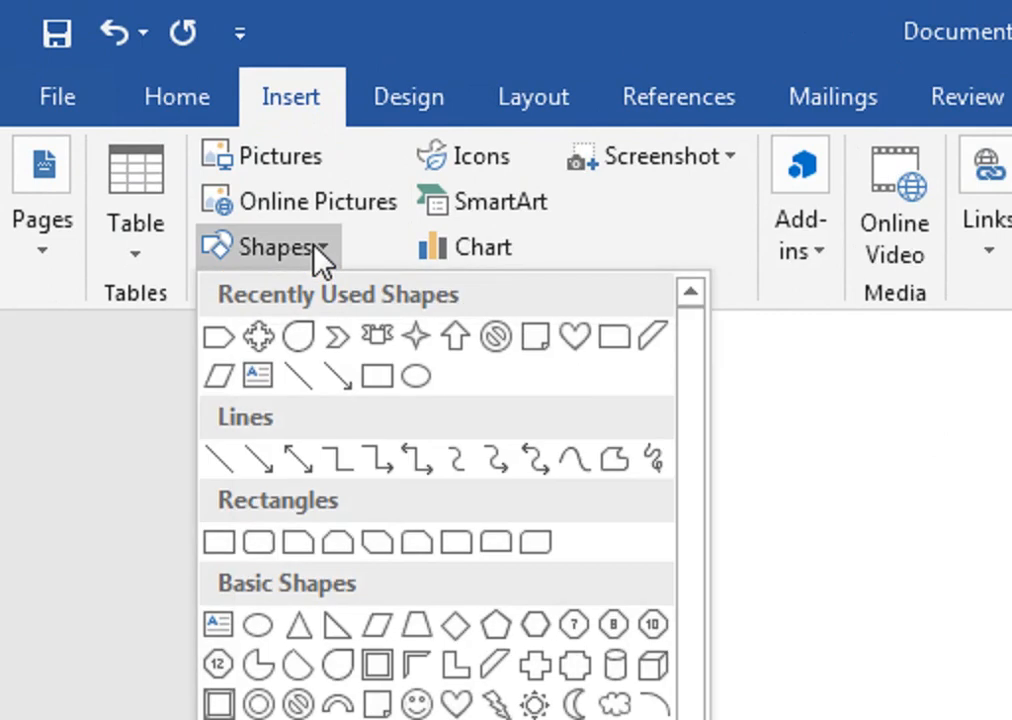
click(380, 242)
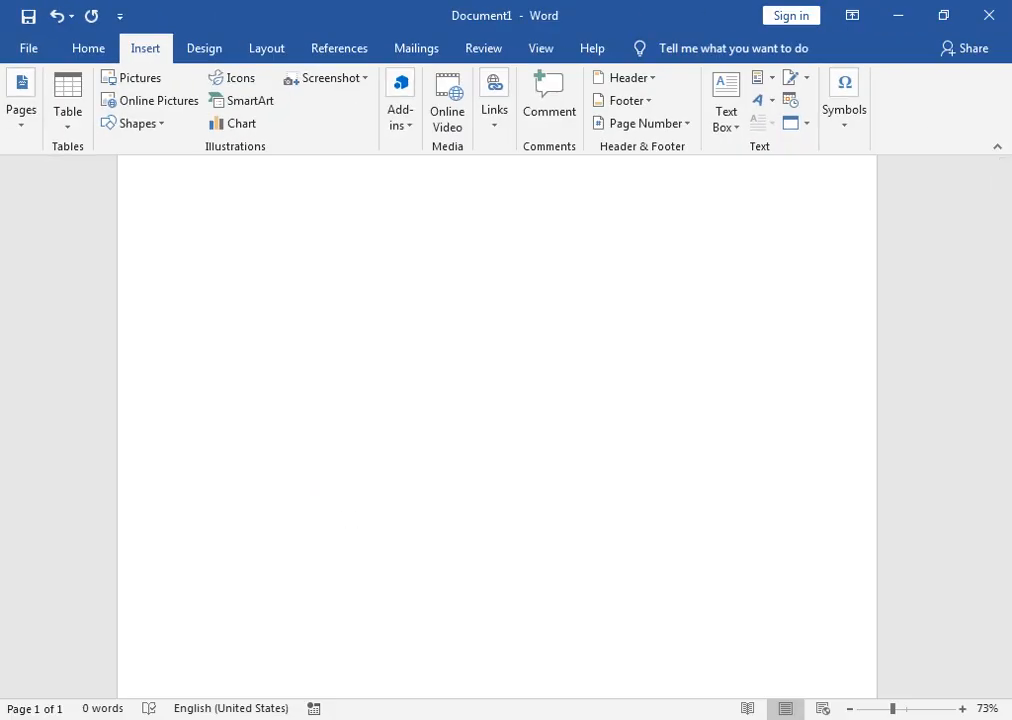
click(501, 628)
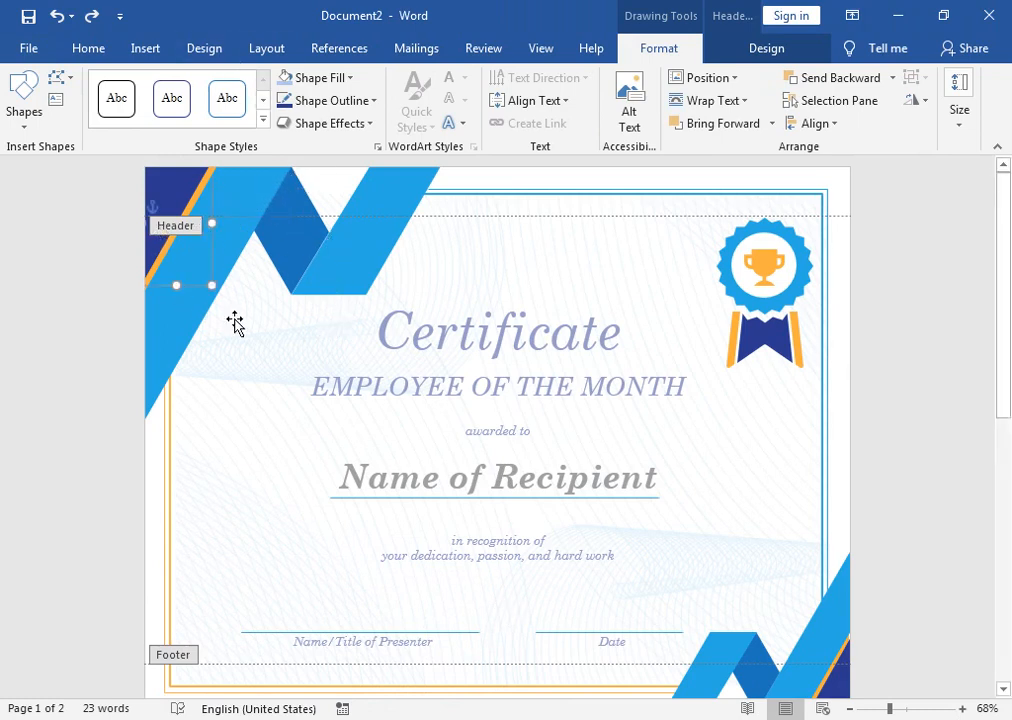
mouse_move(323, 712)
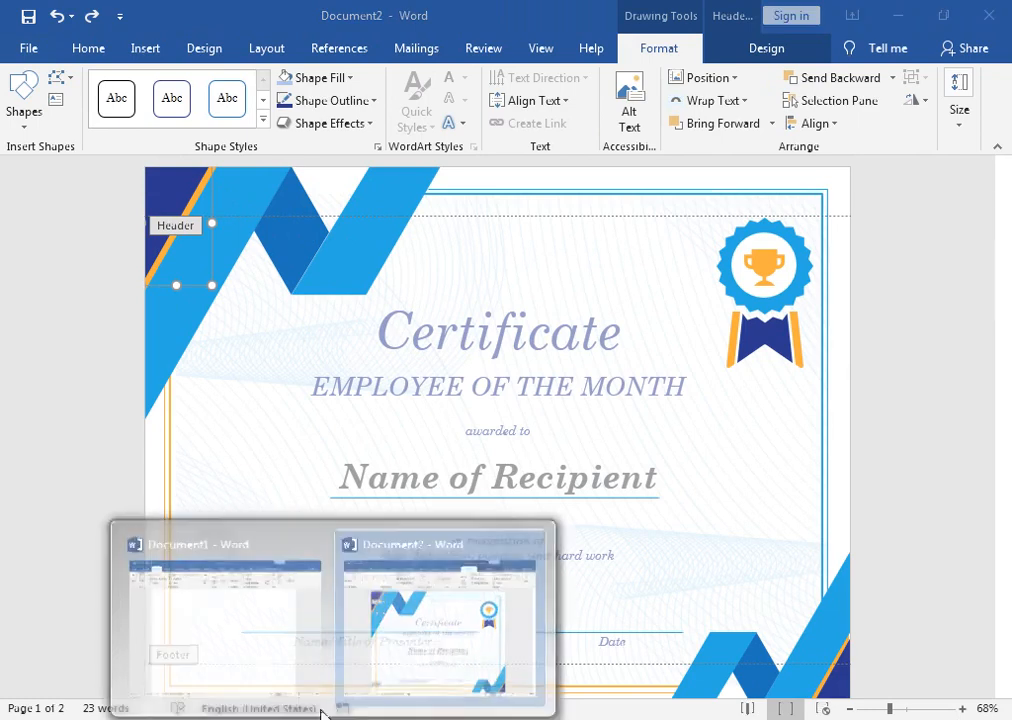
click(230, 628)
click(137, 124)
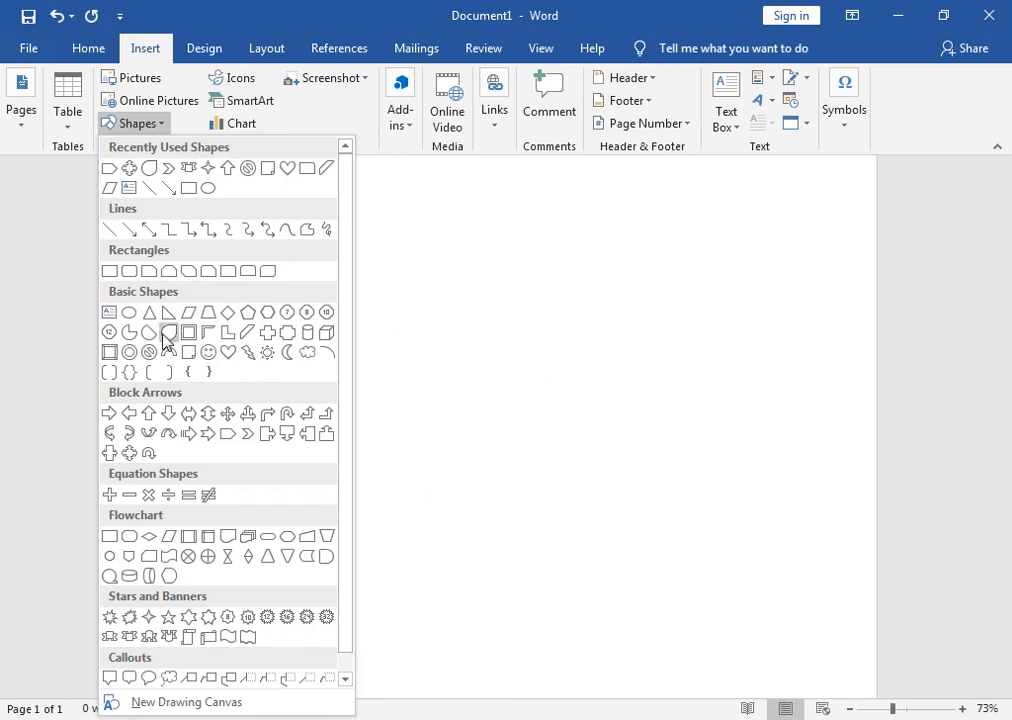
Step: Draw a Flowchart: Data parallelogram, rotate it, and position the tilted bar near the page top
click(169, 545)
mouse_move(204, 175)
mouse_down()
mouse_move(248, 303)
mouse_move(276, 328)
mouse_up()
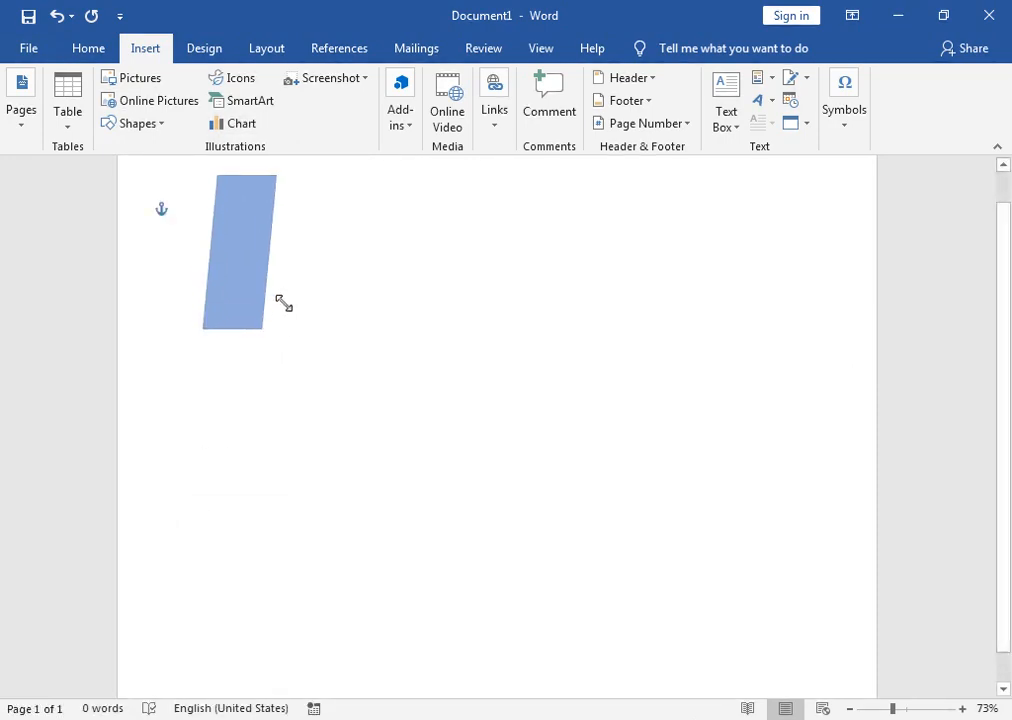
drag(1005, 215, 1005, 185)
drag(237, 244, 323, 244)
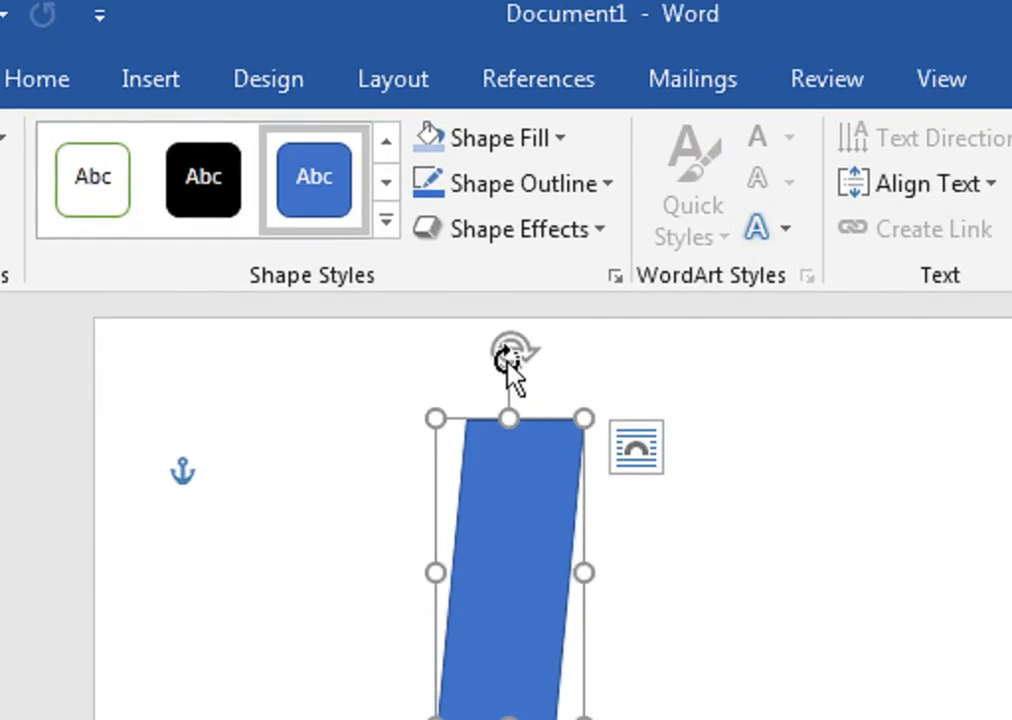
drag(326, 189, 354, 186)
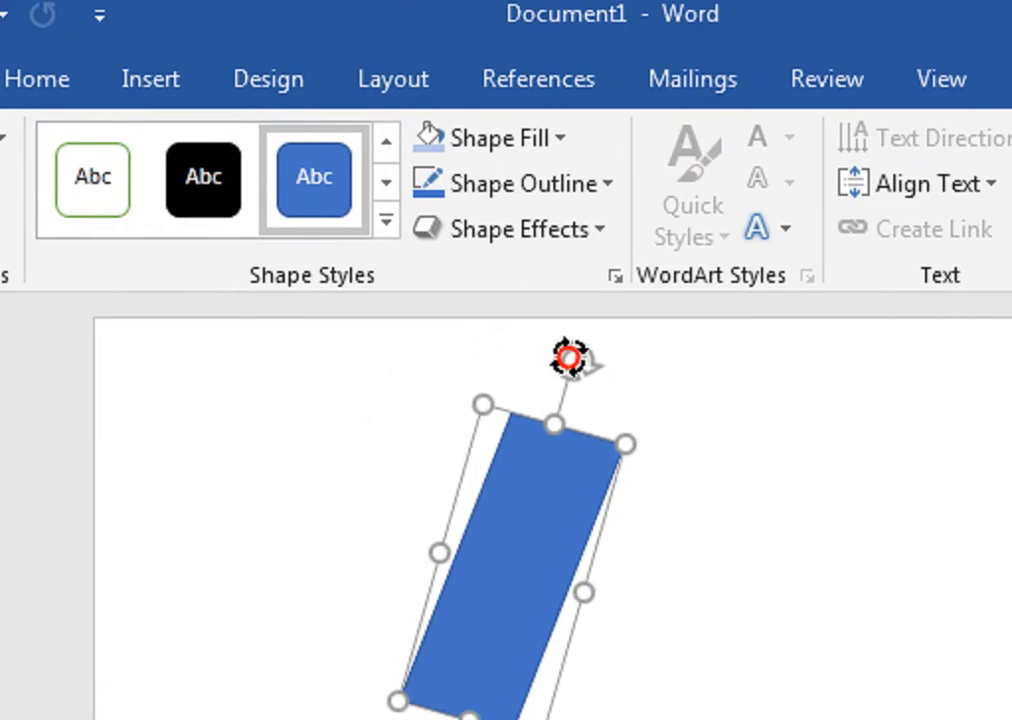
drag(569, 357, 581, 357)
drag(524, 508, 582, 394)
drag(614, 505, 642, 478)
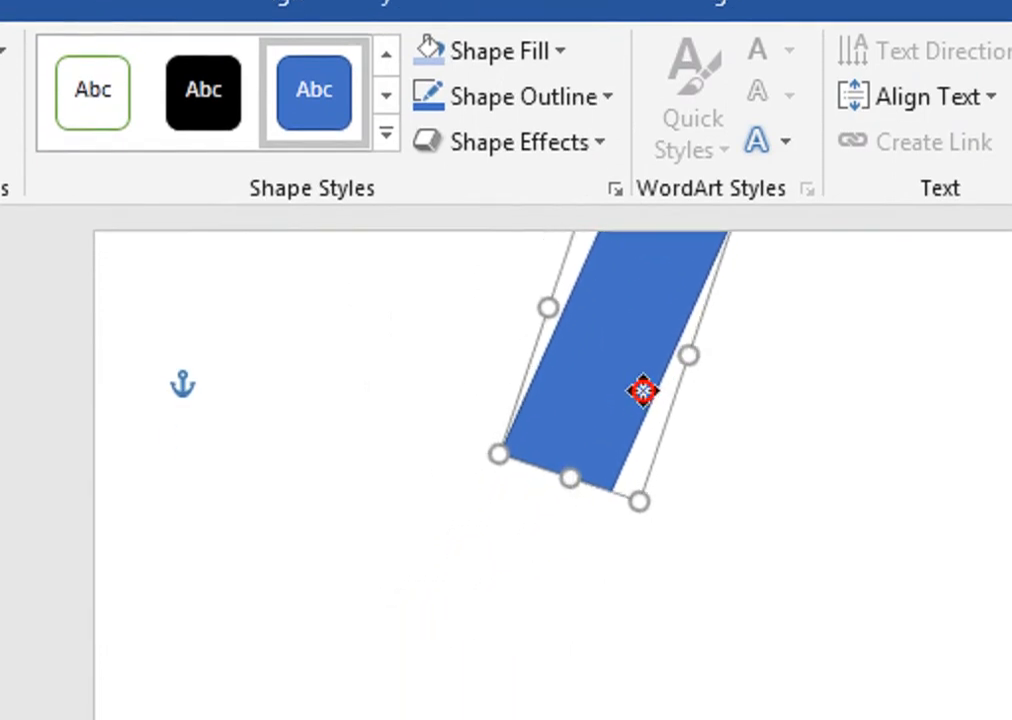
Step: Duplicate the bar just below it, undoing the copy's extra rotation
drag(642, 390, 541, 505)
drag(560, 309, 328, 368)
key(ctrl+z)
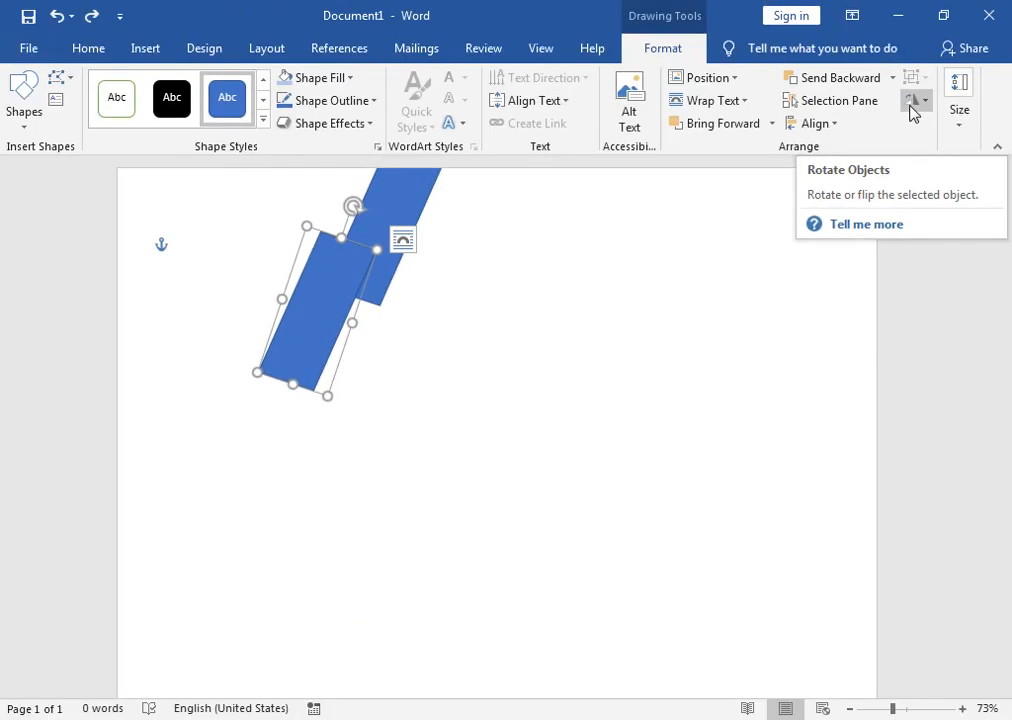
Step: Flip the copied bar vertically and move it up to meet the first bar in a V
click(807, 186)
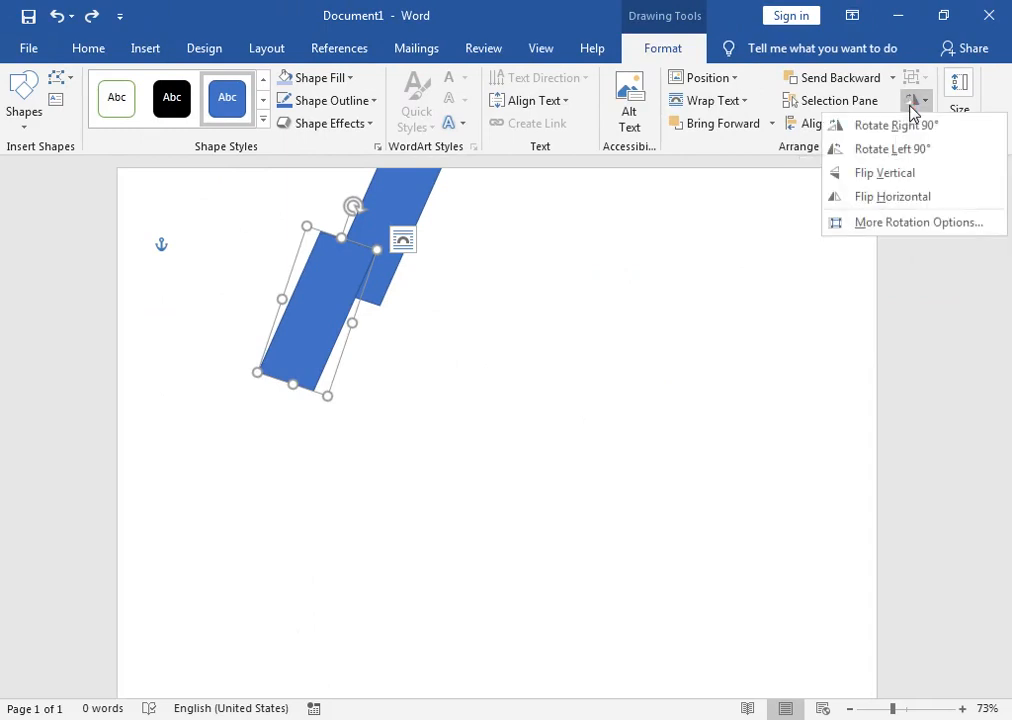
click(889, 176)
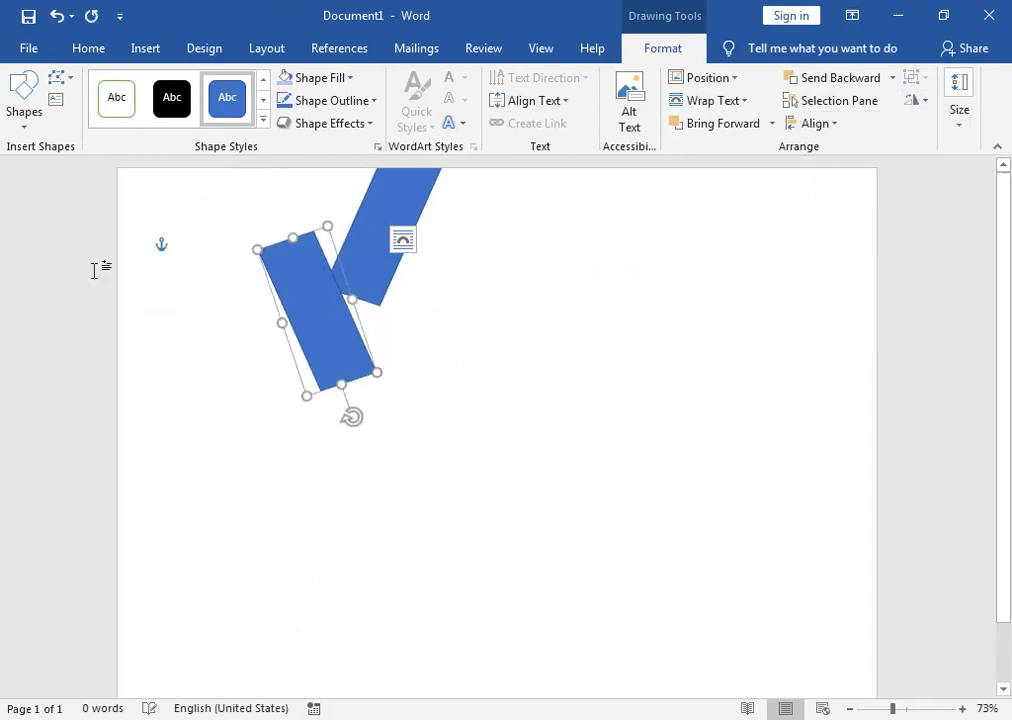
drag(294, 294, 294, 188)
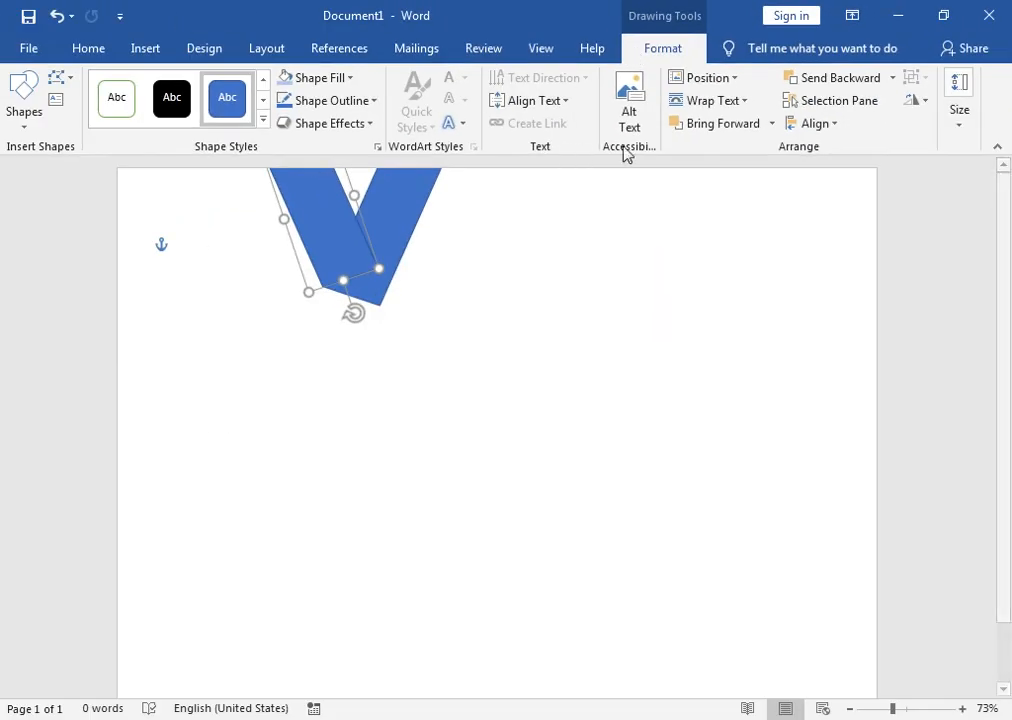
Step: Send the V's left arm to the back and fill both arms with light blue theme shades
click(892, 78)
click(860, 126)
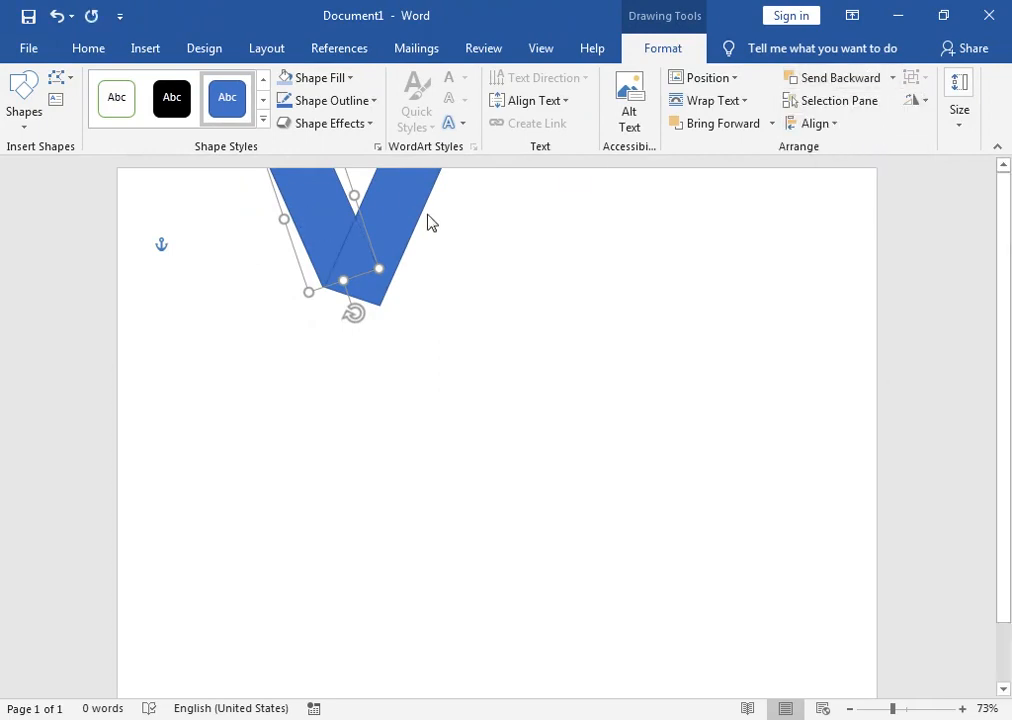
click(420, 208)
click(350, 79)
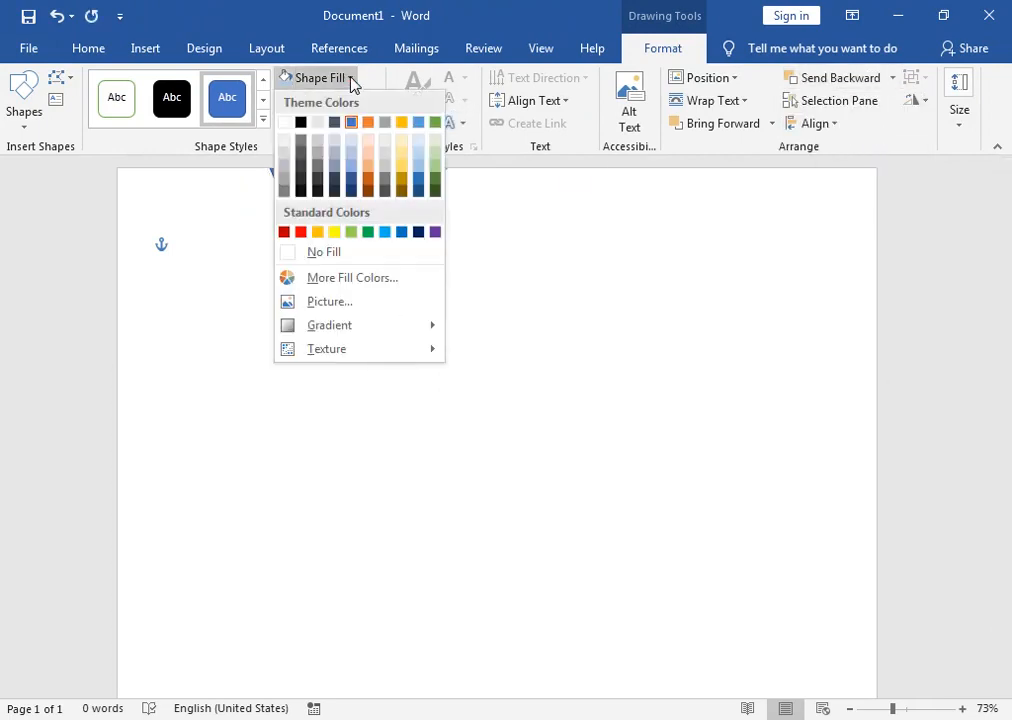
click(351, 165)
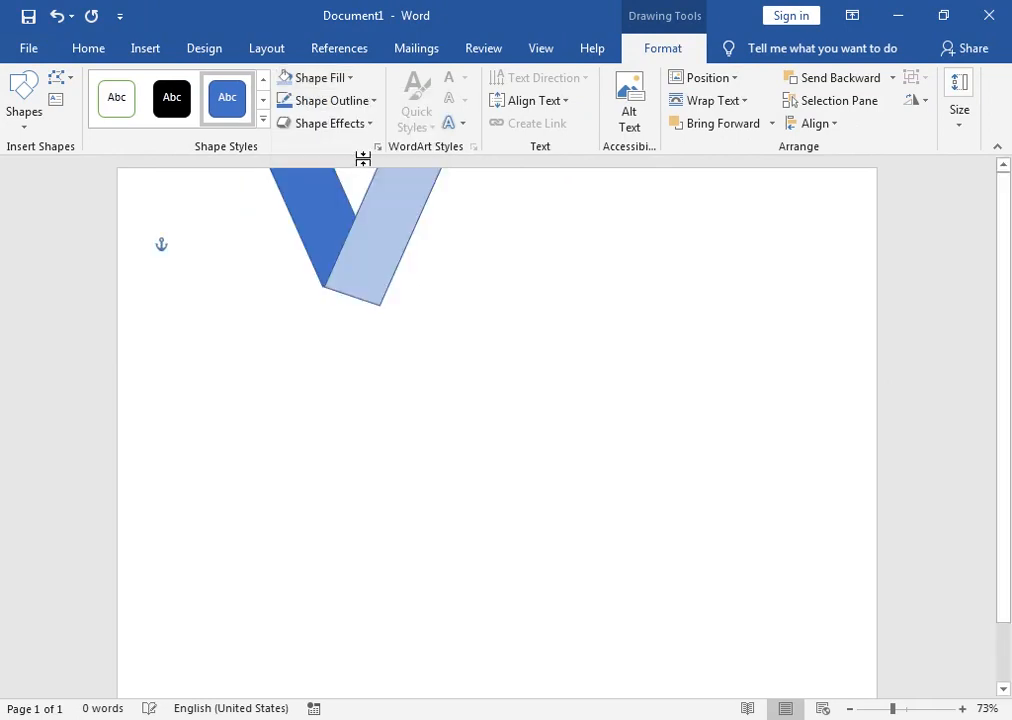
click(355, 82)
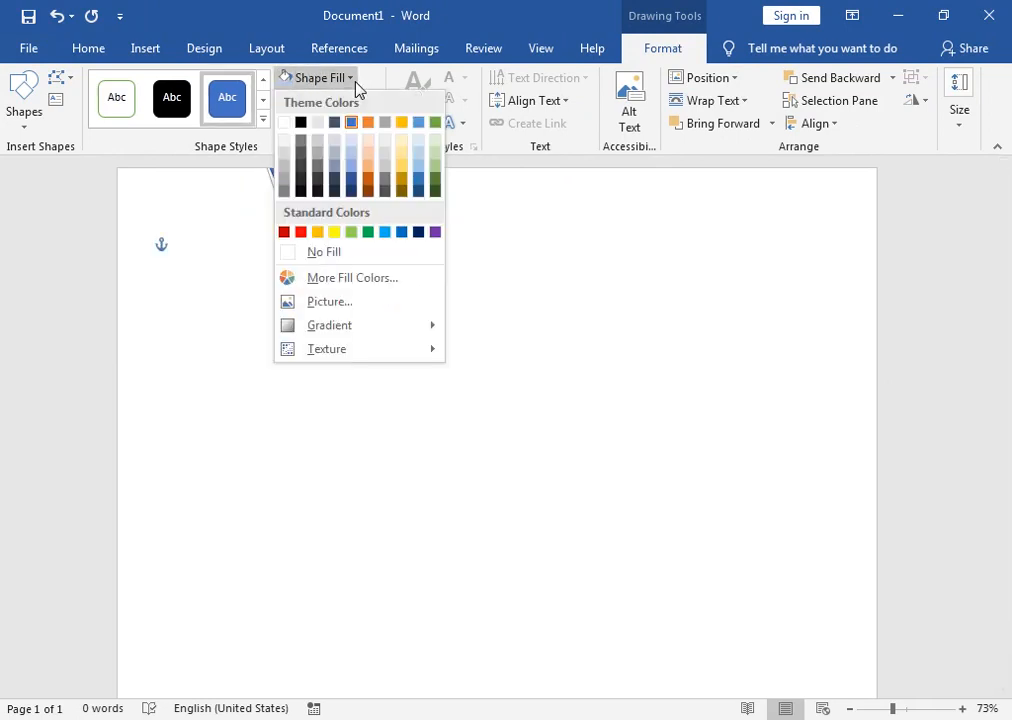
click(352, 165)
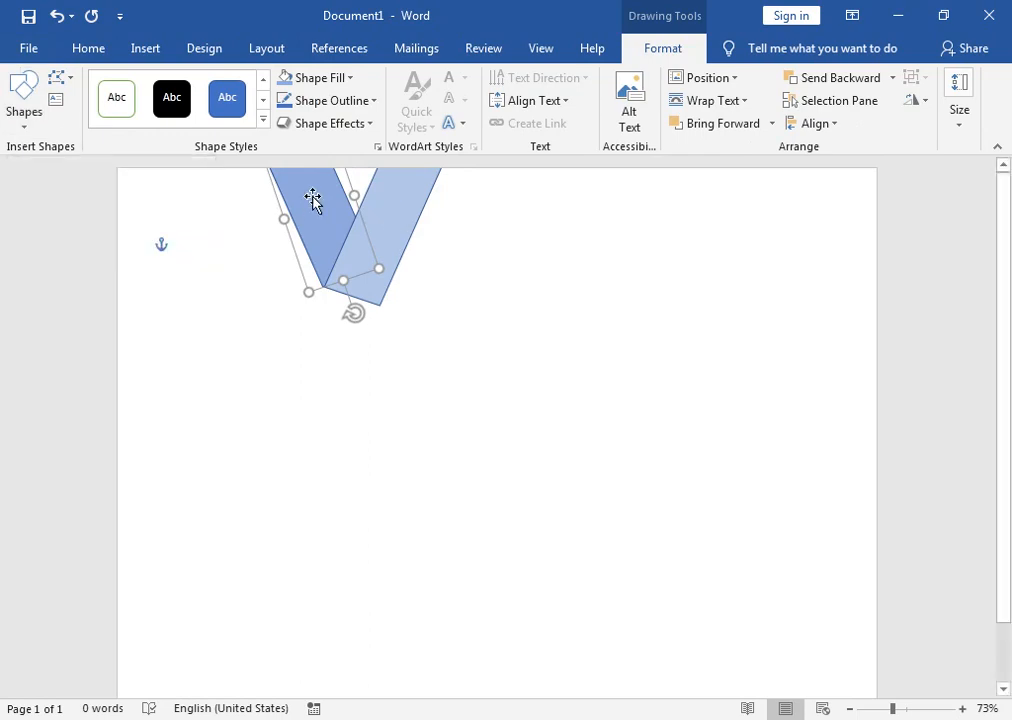
click(24, 115)
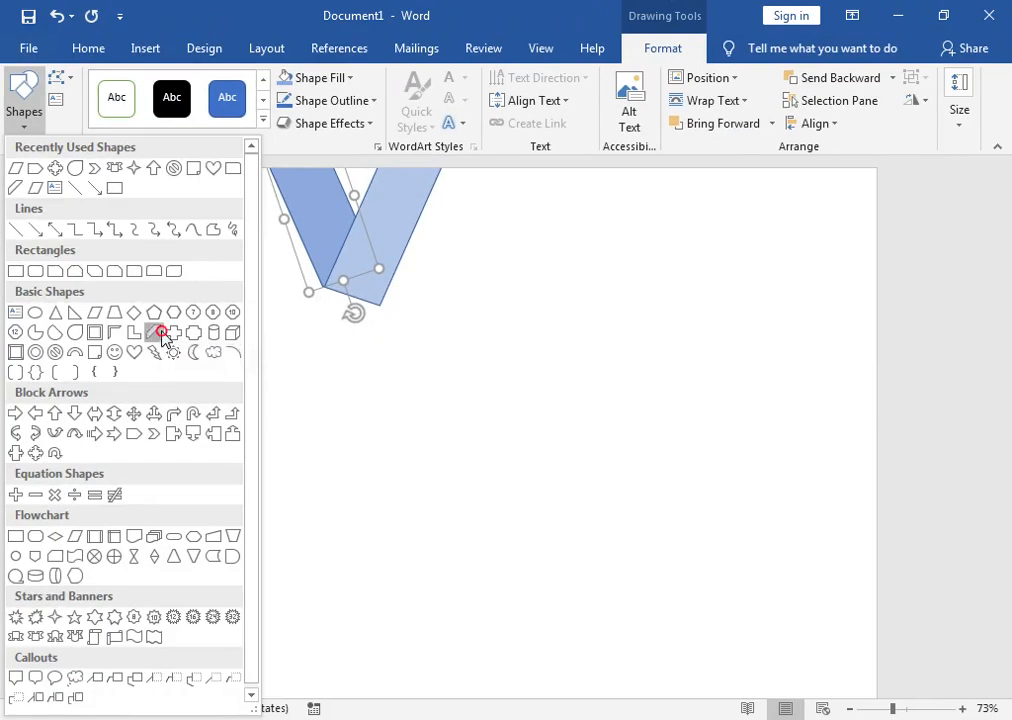
Step: Draw a Diagonal Stripe shape and size it against the page's top-left edge
click(212, 349)
drag(203, 167, 338, 391)
drag(205, 392, 188, 497)
drag(194, 336, 112, 326)
drag(190, 495, 199, 411)
Step: Select both V arms and shift them left to overlap the stripe
click(343, 275)
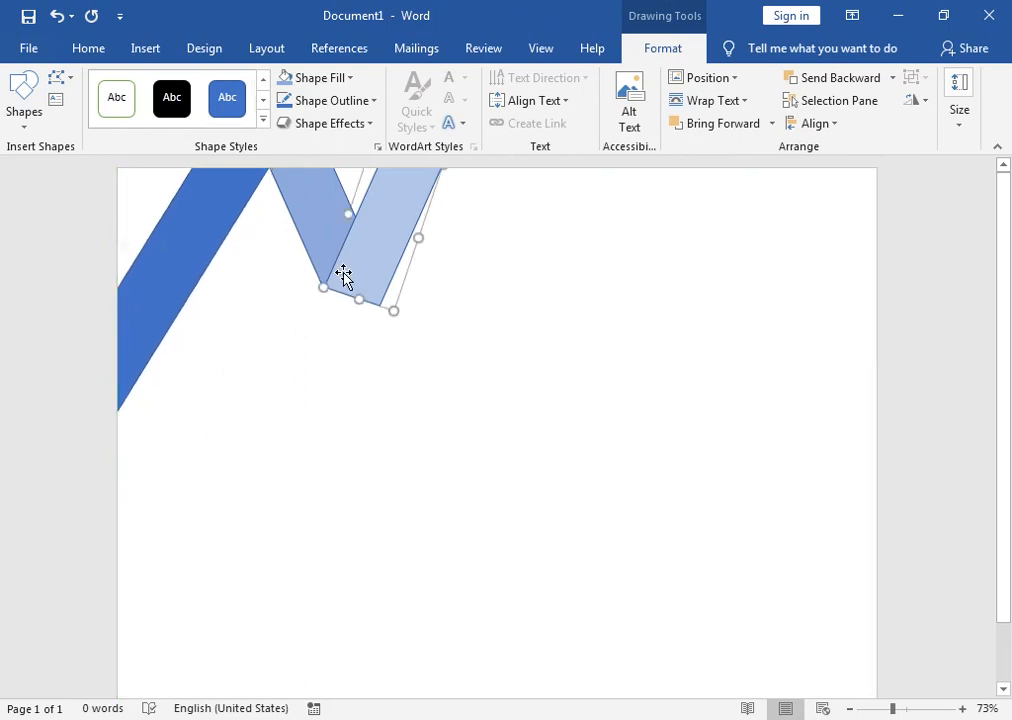
ctrl+click(325, 251)
drag(391, 228, 342, 229)
Step: Give the diagonal stripe a light blue fill, then select the middle stripe and reopen Shapes
click(375, 253)
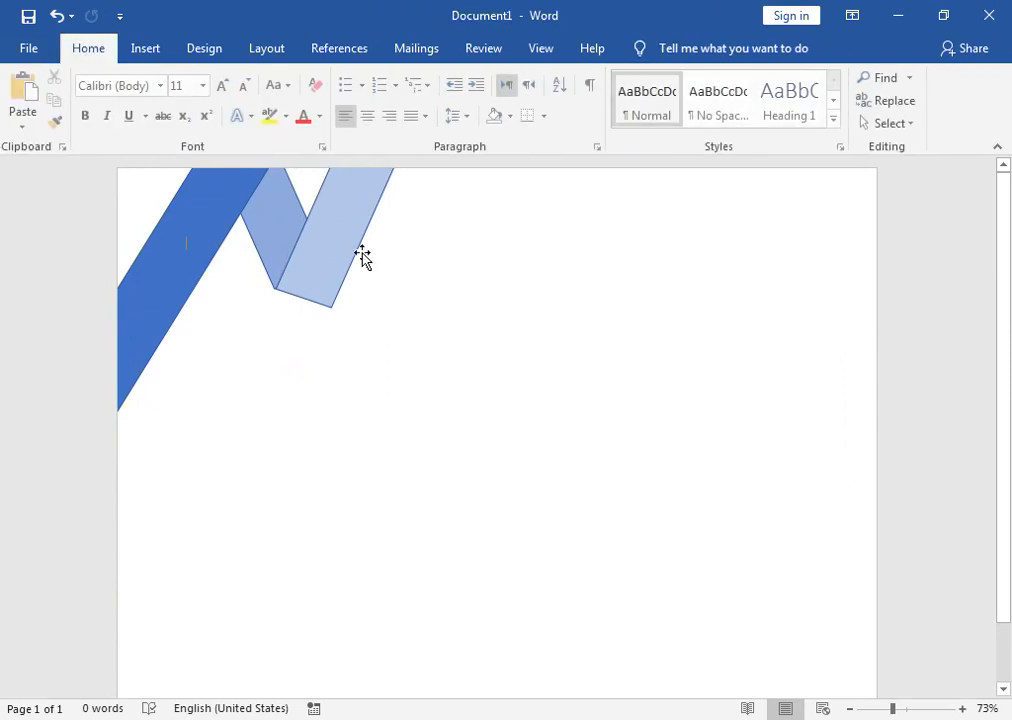
click(323, 251)
click(197, 222)
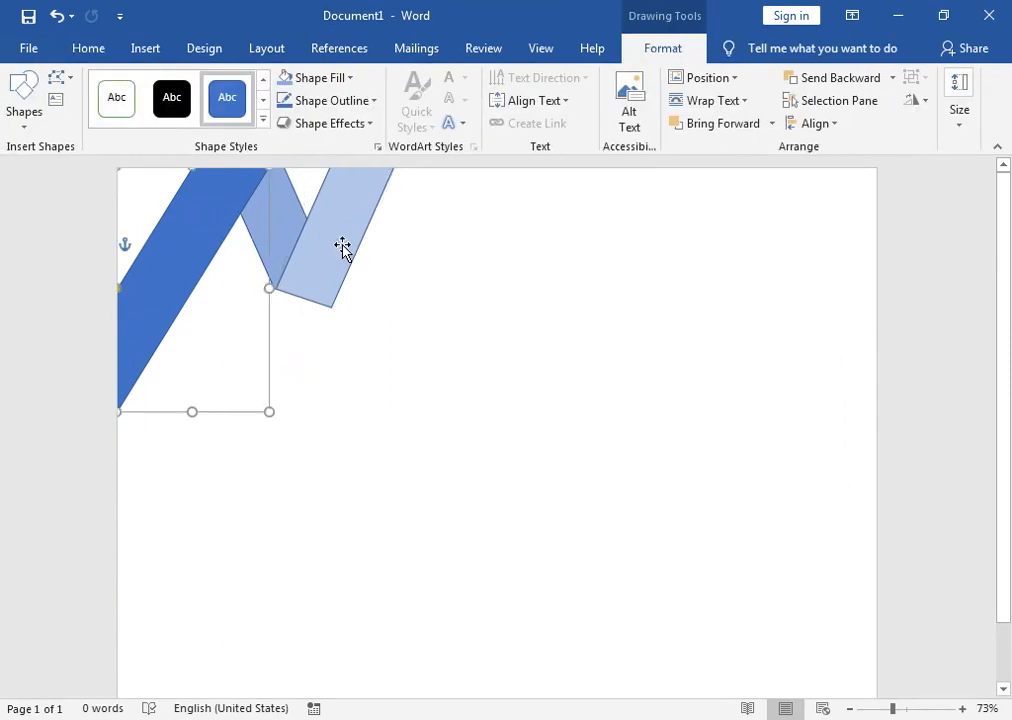
click(320, 78)
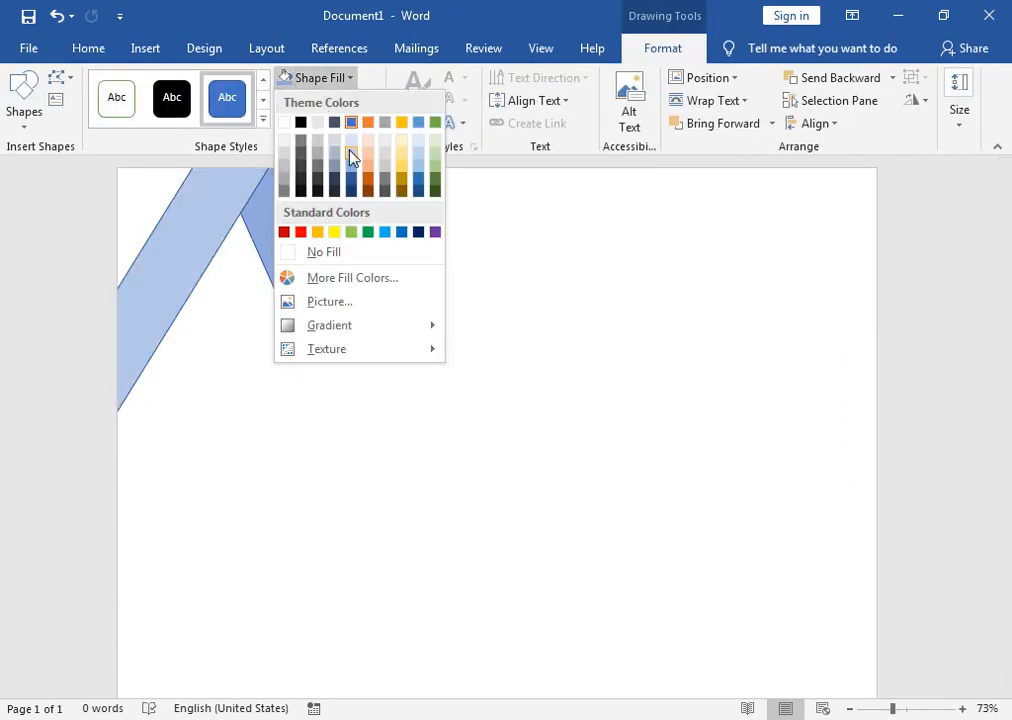
click(351, 155)
click(326, 85)
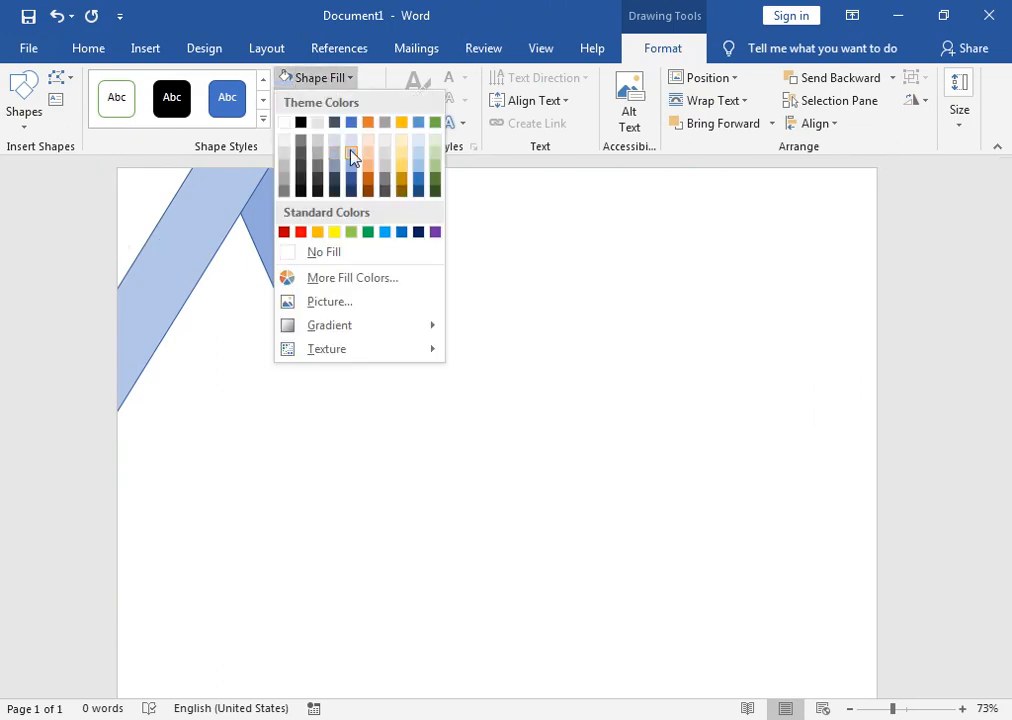
click(350, 154)
click(279, 213)
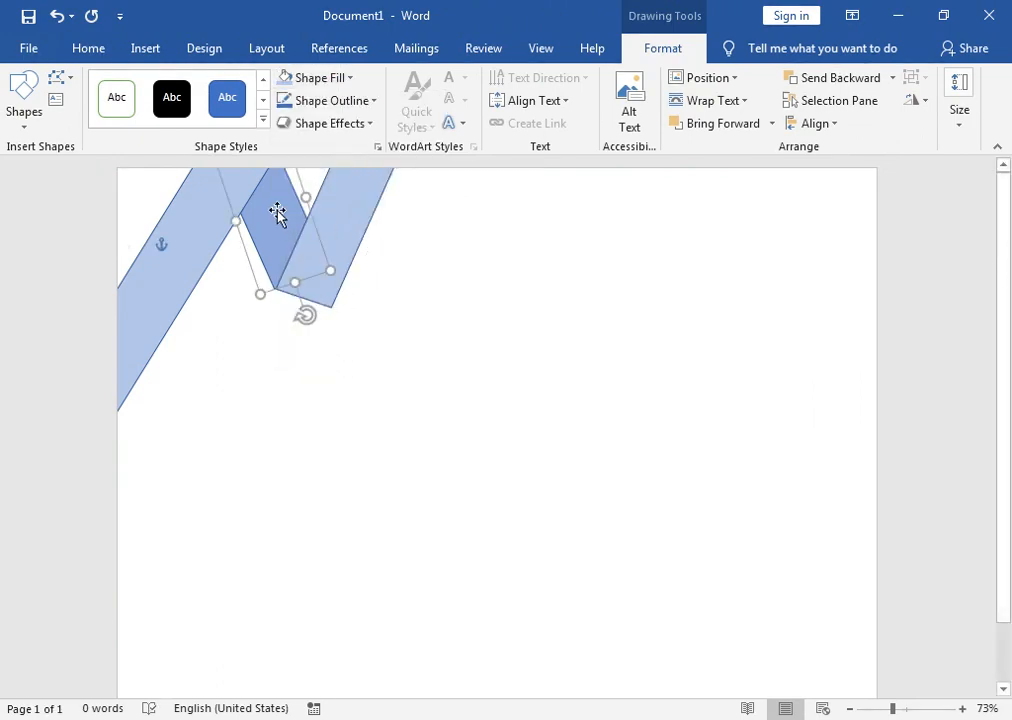
click(41, 124)
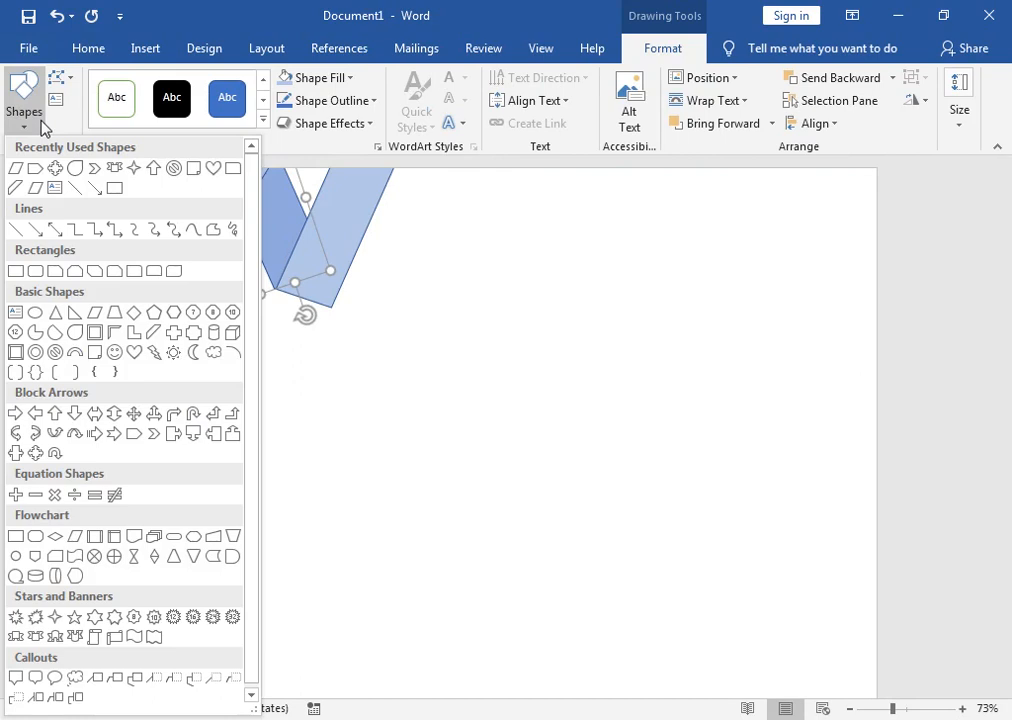
Step: Draw a right triangle near the page's top-left and flip it vertically
click(75, 313)
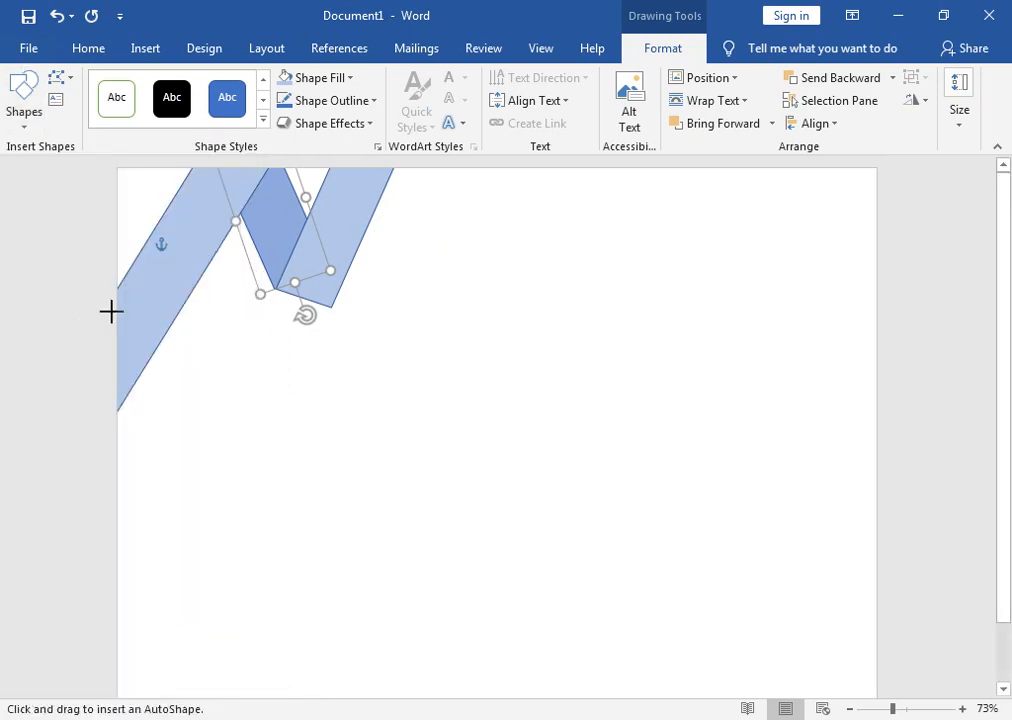
mouse_move(161, 245)
mouse_down()
mouse_move(257, 445)
mouse_move(294, 400)
mouse_move(341, 456)
mouse_move(343, 495)
mouse_move(321, 494)
mouse_move(280, 440)
mouse_move(260, 491)
mouse_move(276, 494)
mouse_up()
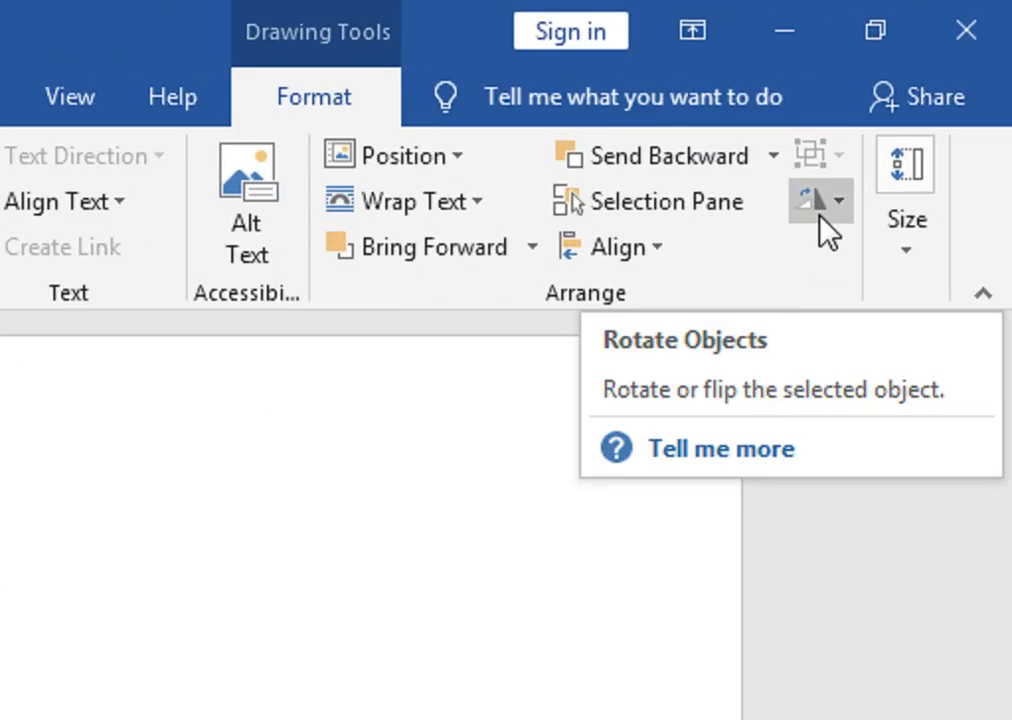
click(820, 213)
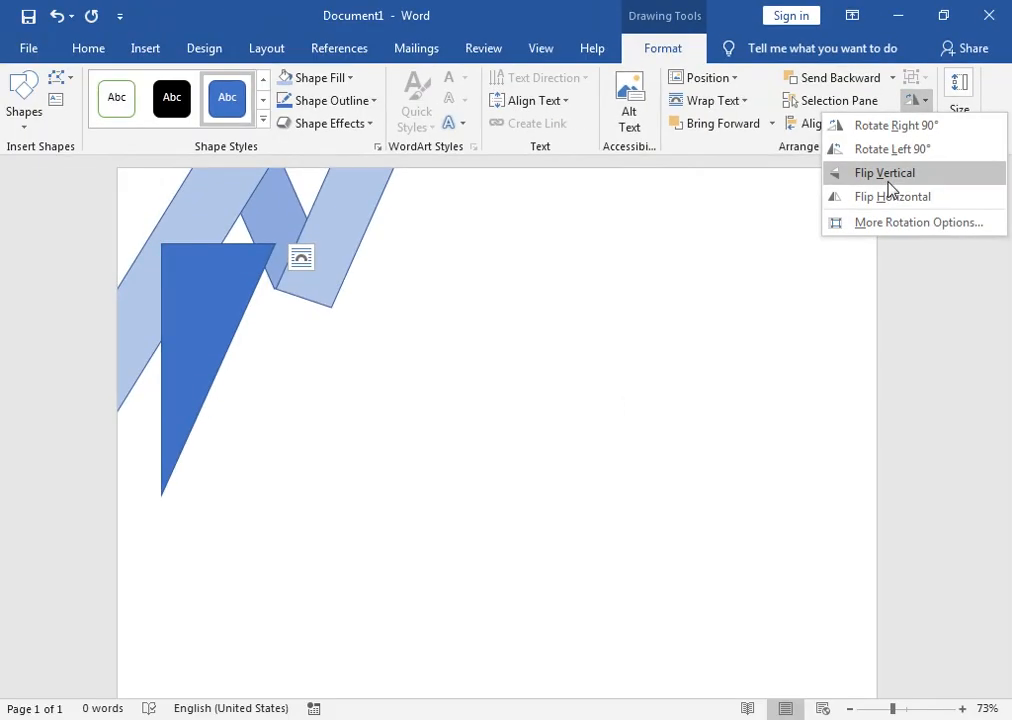
click(886, 178)
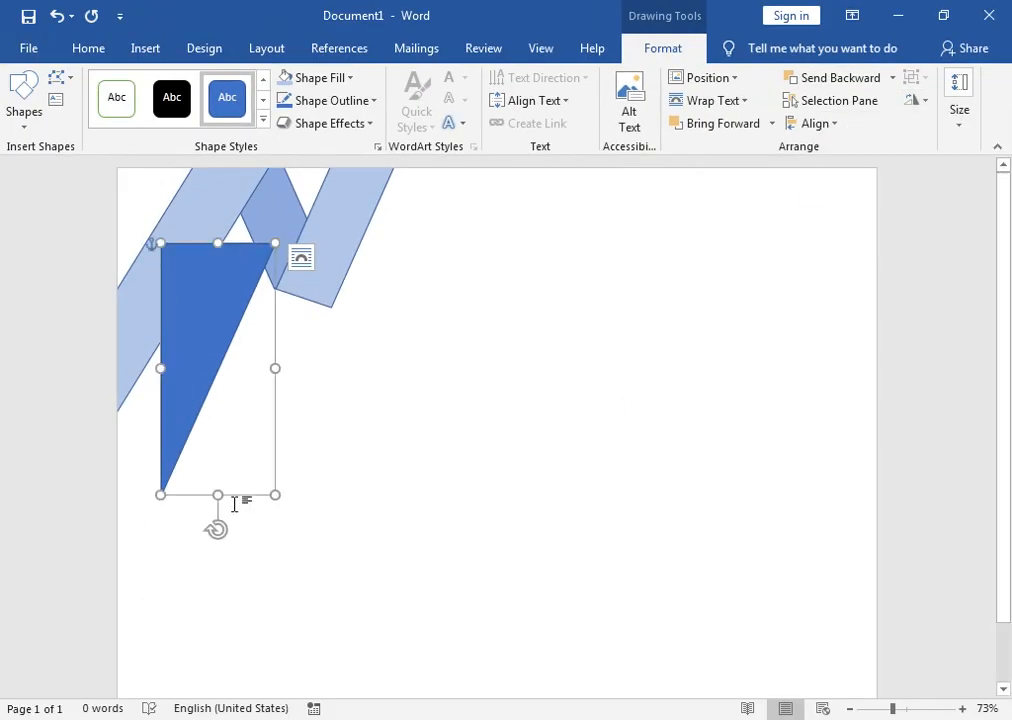
Step: Shorten, narrow, and slightly rotate the triangle, tucking it into the top-left corner
drag(216, 494, 218, 425)
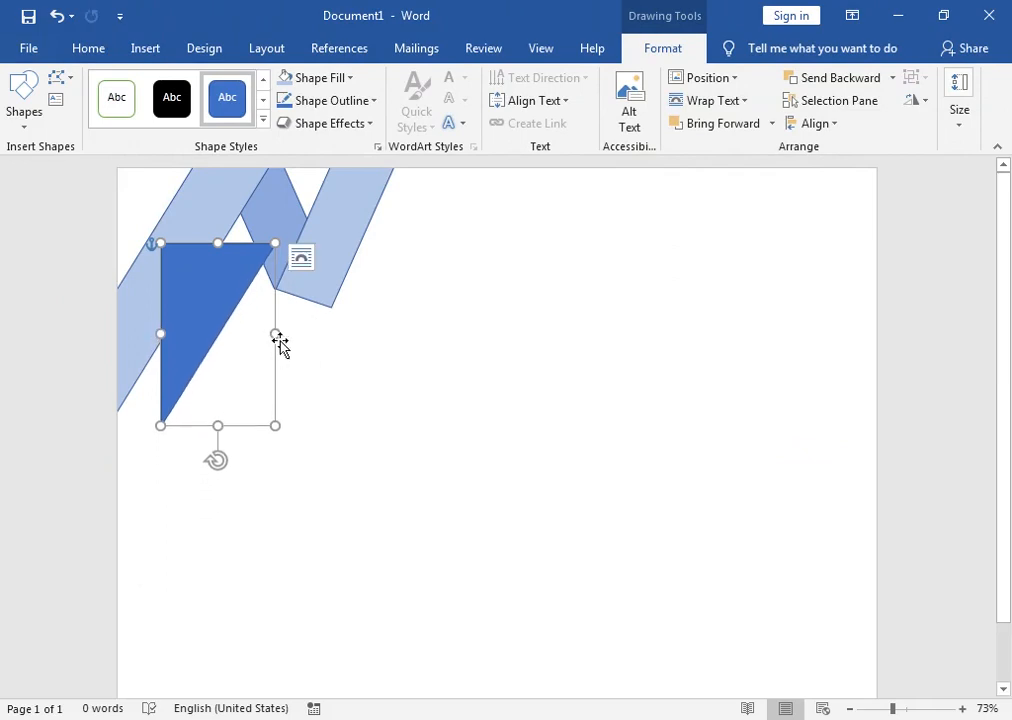
drag(280, 336, 248, 334)
drag(203, 282, 200, 231)
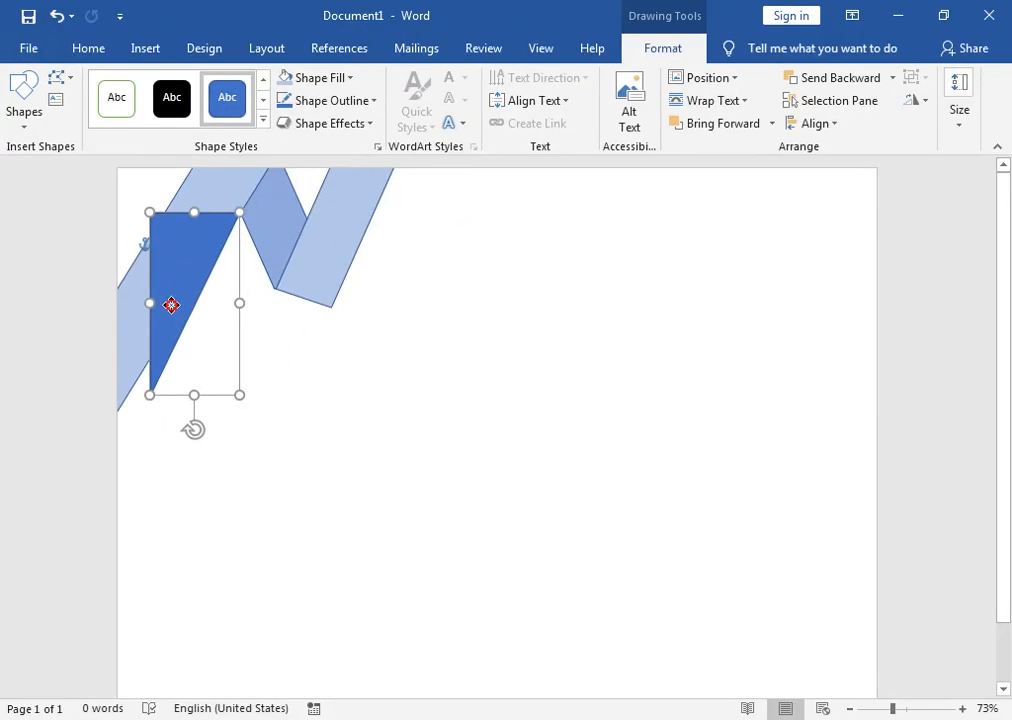
mouse_move(188, 436)
mouse_down()
mouse_move(158, 427)
mouse_move(175, 428)
mouse_up()
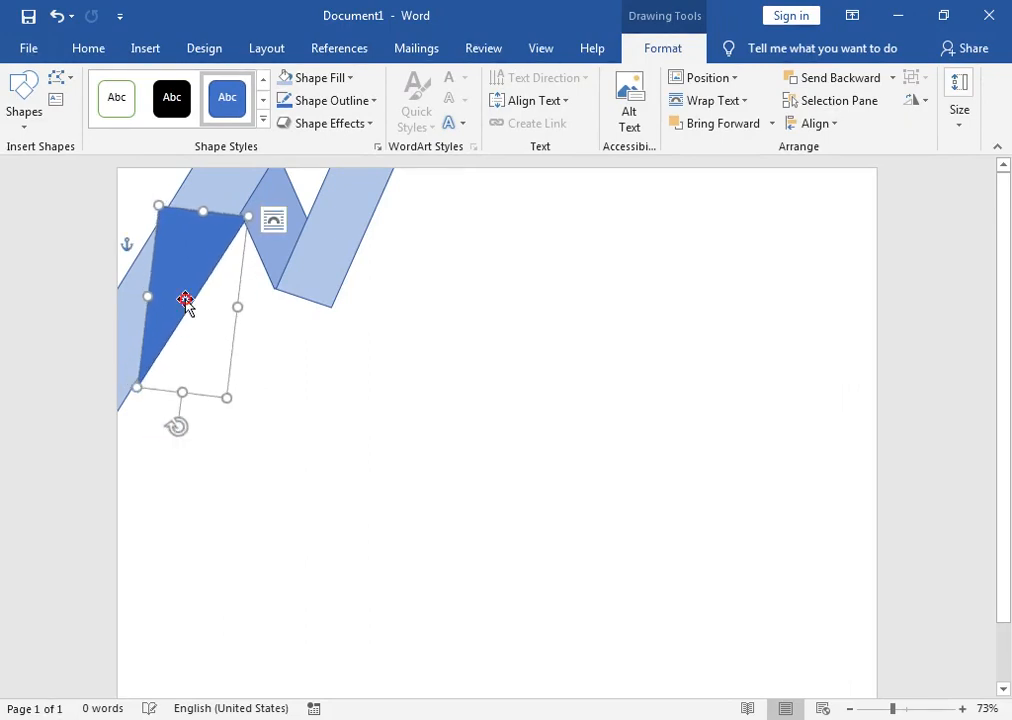
drag(185, 300, 120, 248)
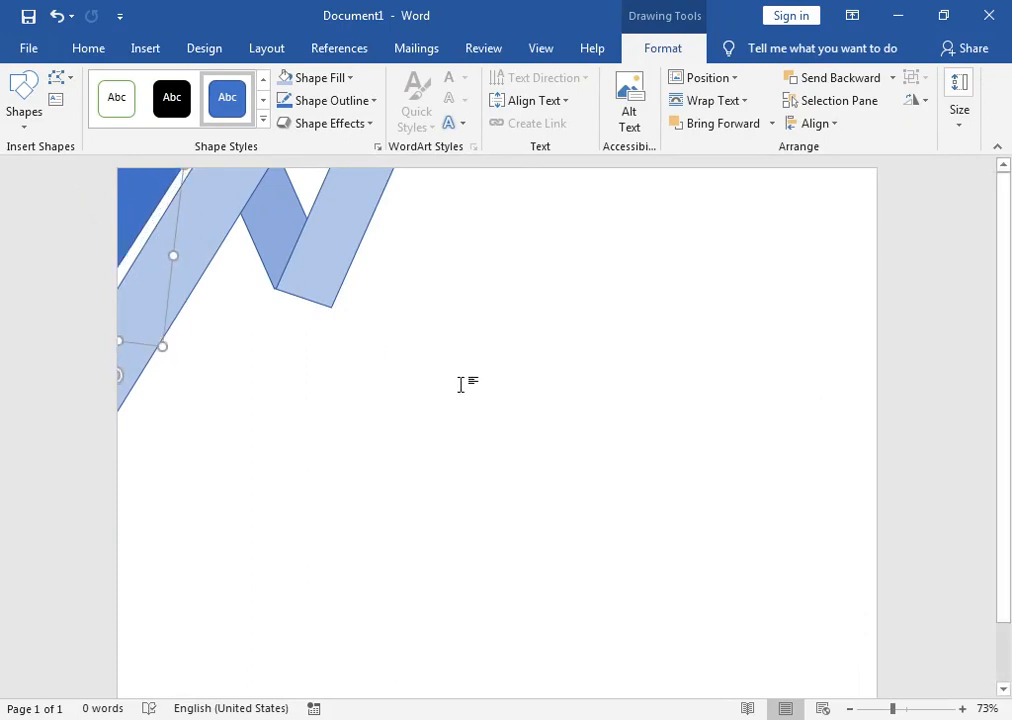
Step: Draw a small rectangle at the corner, undo it, and select the light-blue stripe
click(22, 118)
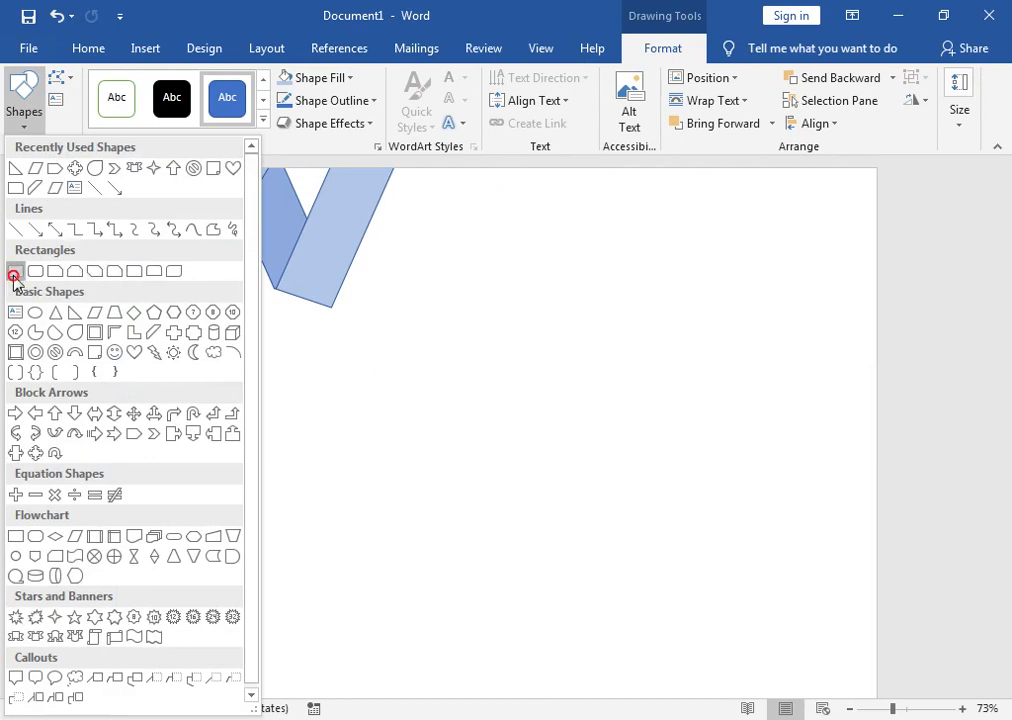
click(15, 272)
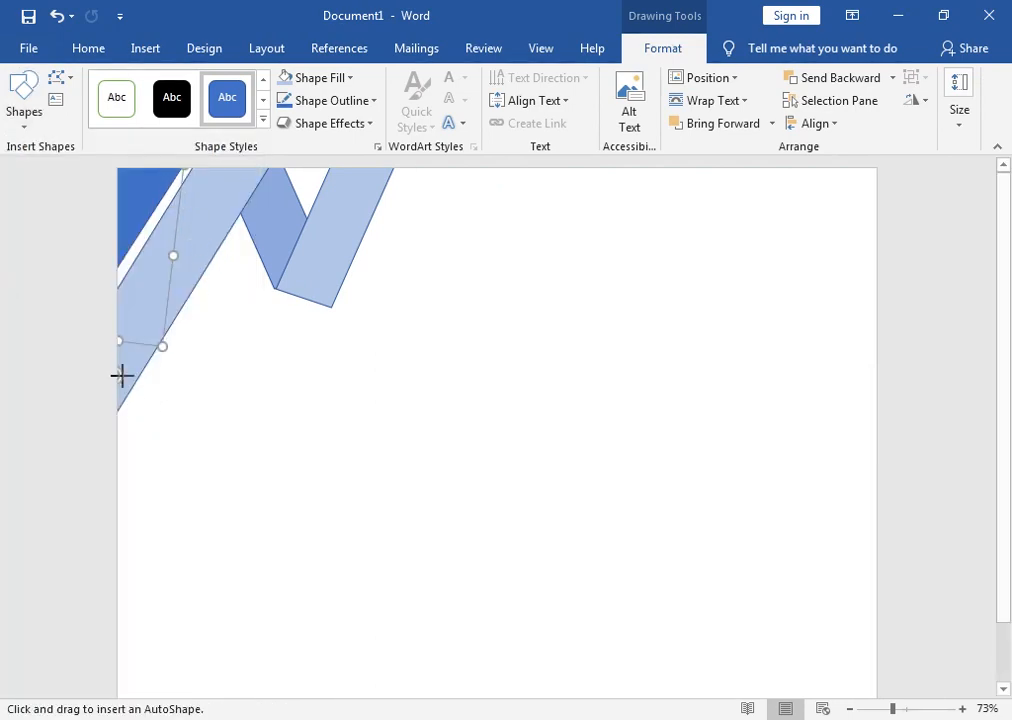
drag(121, 183, 191, 253)
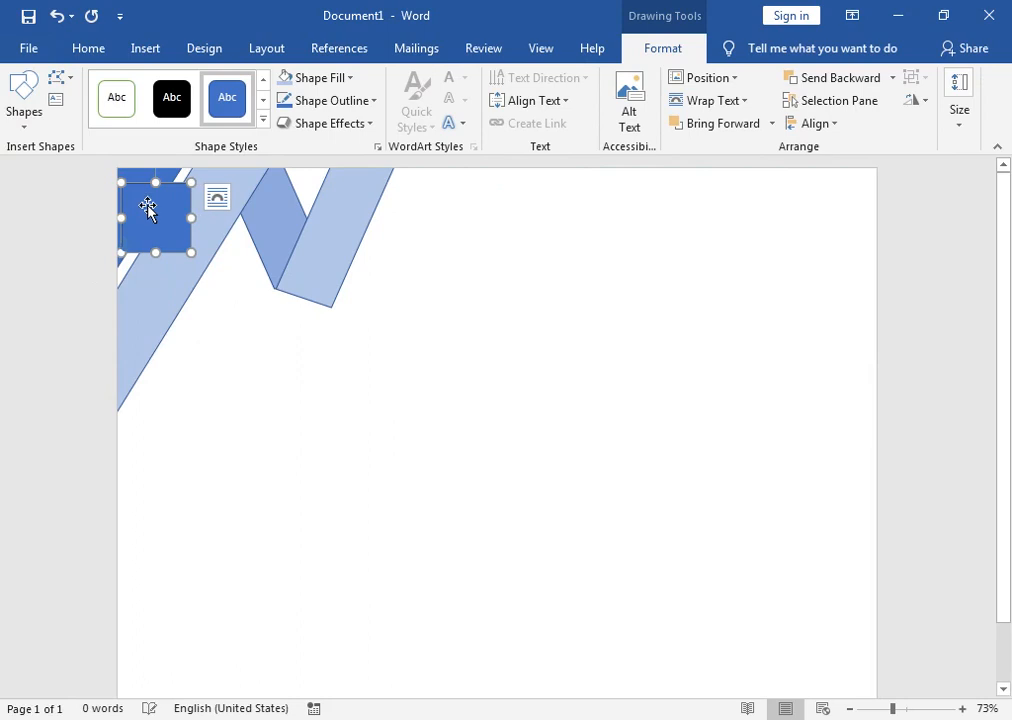
key(ctrl+z)
click(116, 352)
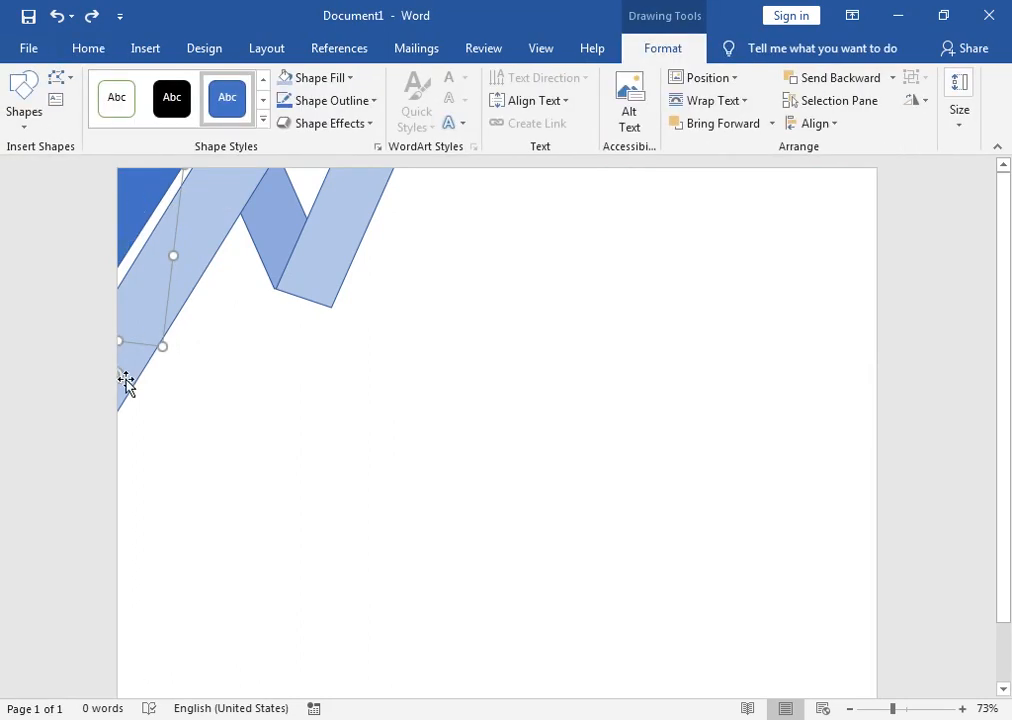
drag(118, 376, 120, 374)
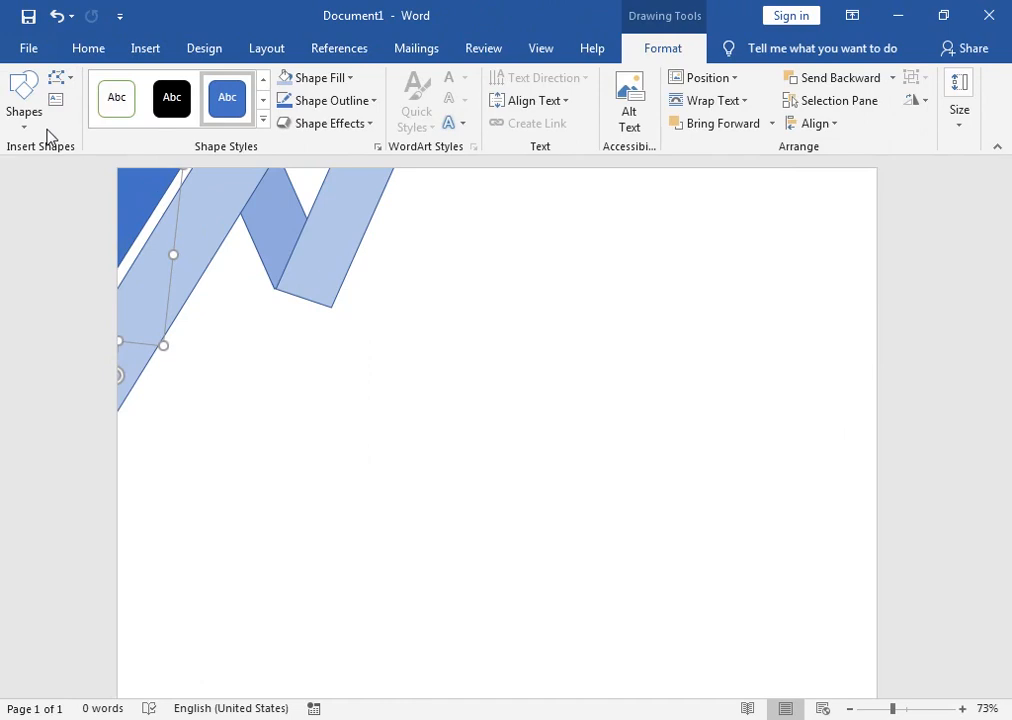
click(32, 126)
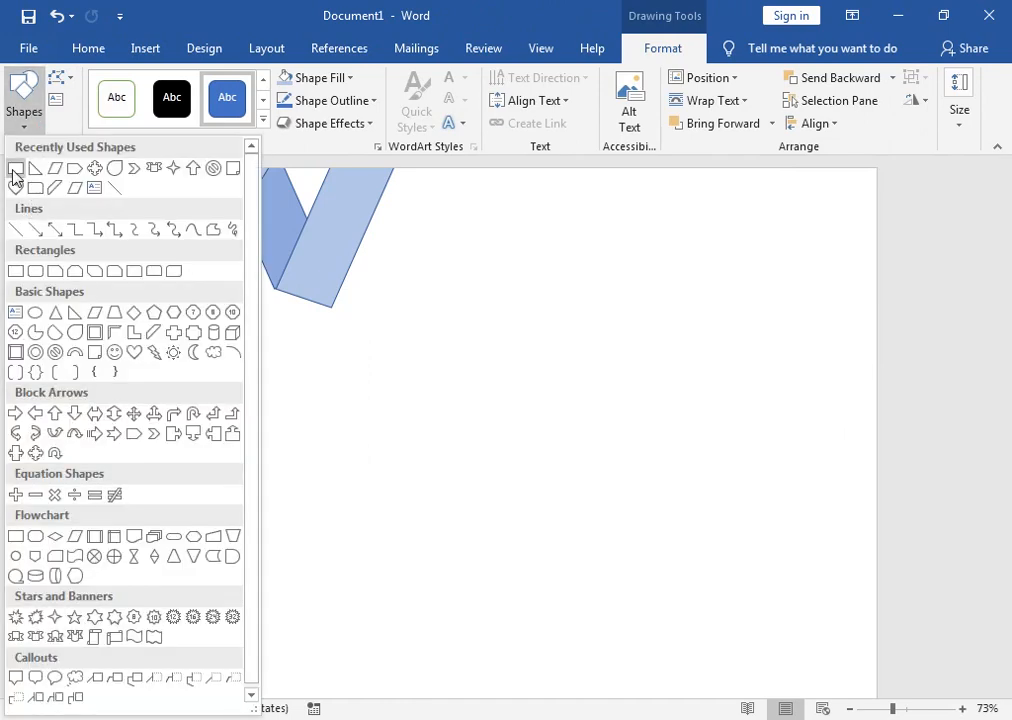
Step: Draw a thin rectangle, fill it gold, and position it along the blue triangle's edge
click(15, 169)
drag(177, 190, 190, 362)
click(349, 78)
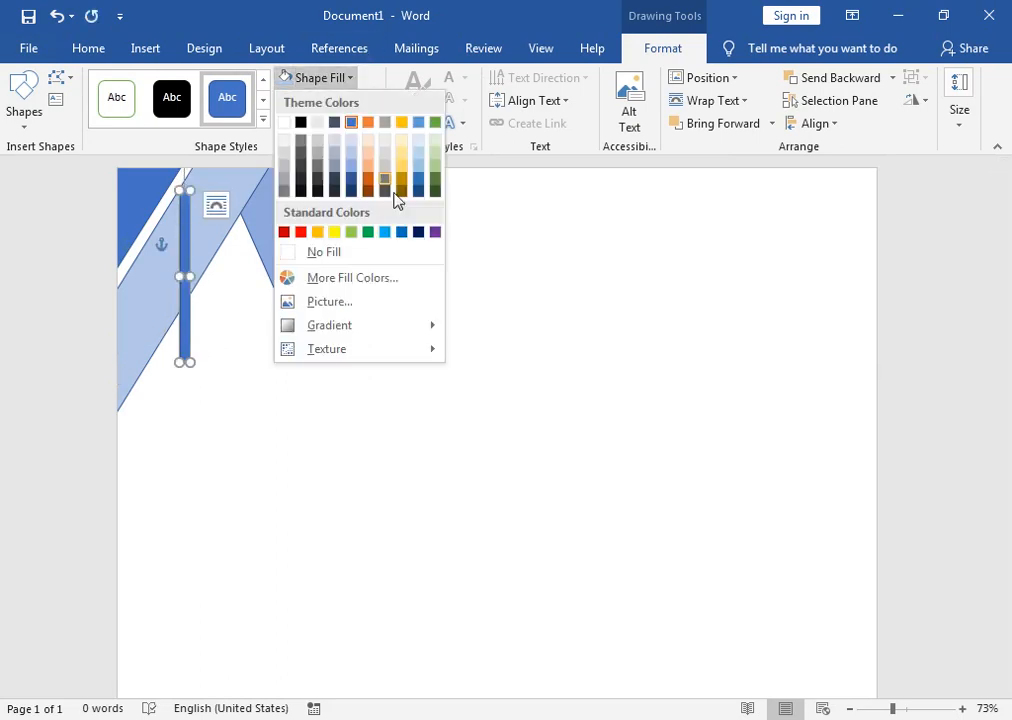
click(320, 234)
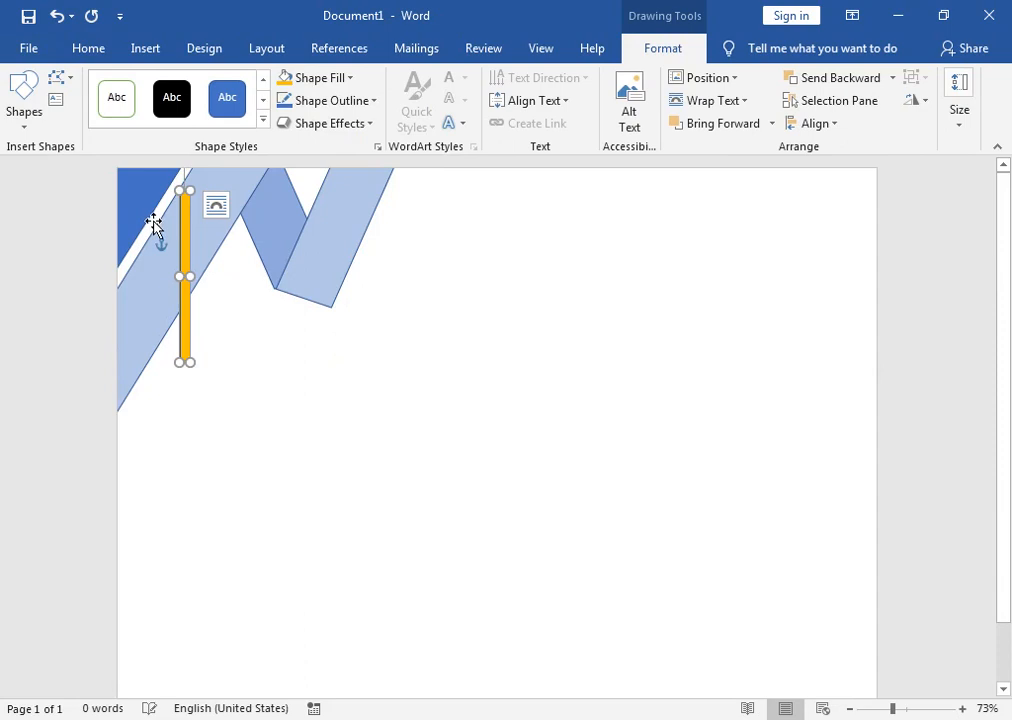
mouse_move(184, 199)
mouse_down()
mouse_move(170, 246)
mouse_move(217, 232)
mouse_move(248, 284)
mouse_move(210, 262)
mouse_move(221, 264)
mouse_move(178, 169)
mouse_move(174, 181)
mouse_move(185, 178)
mouse_up()
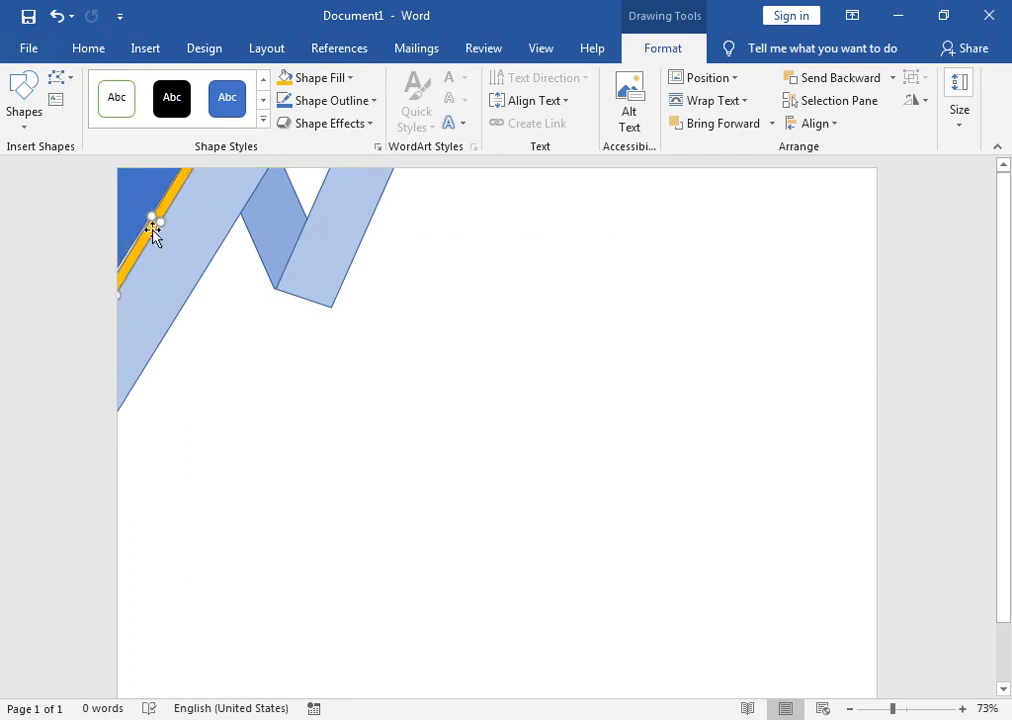
mouse_move(150, 212)
mouse_down()
mouse_move(142, 210)
mouse_move(158, 217)
mouse_move(146, 220)
mouse_up()
click(299, 326)
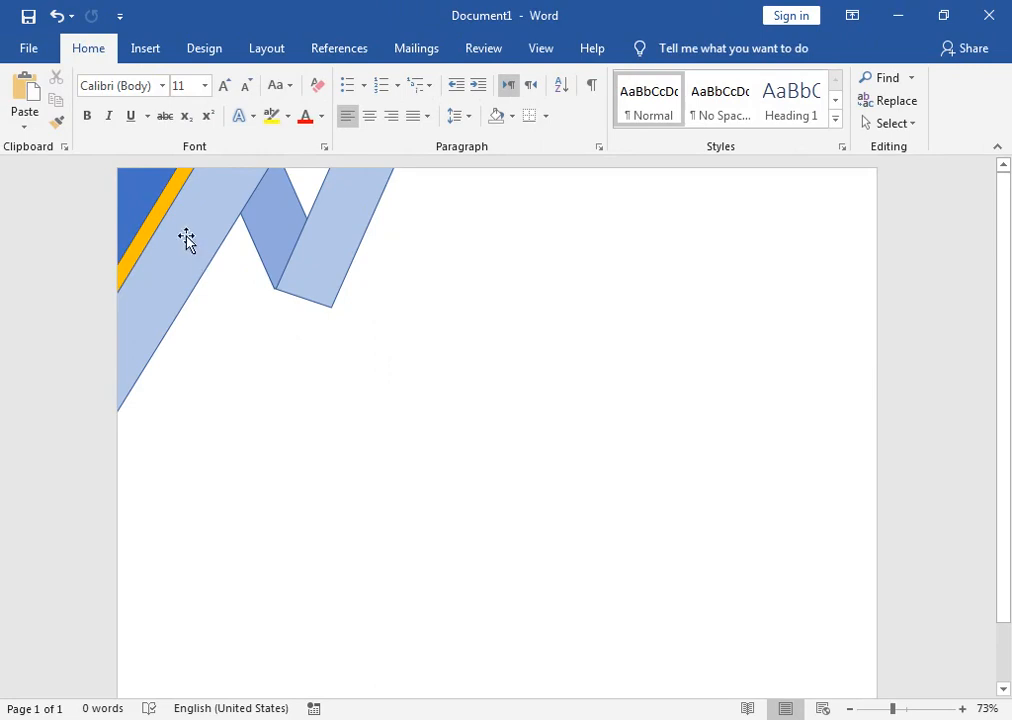
Step: Fill the top-left corner triangle with dark navy
click(133, 180)
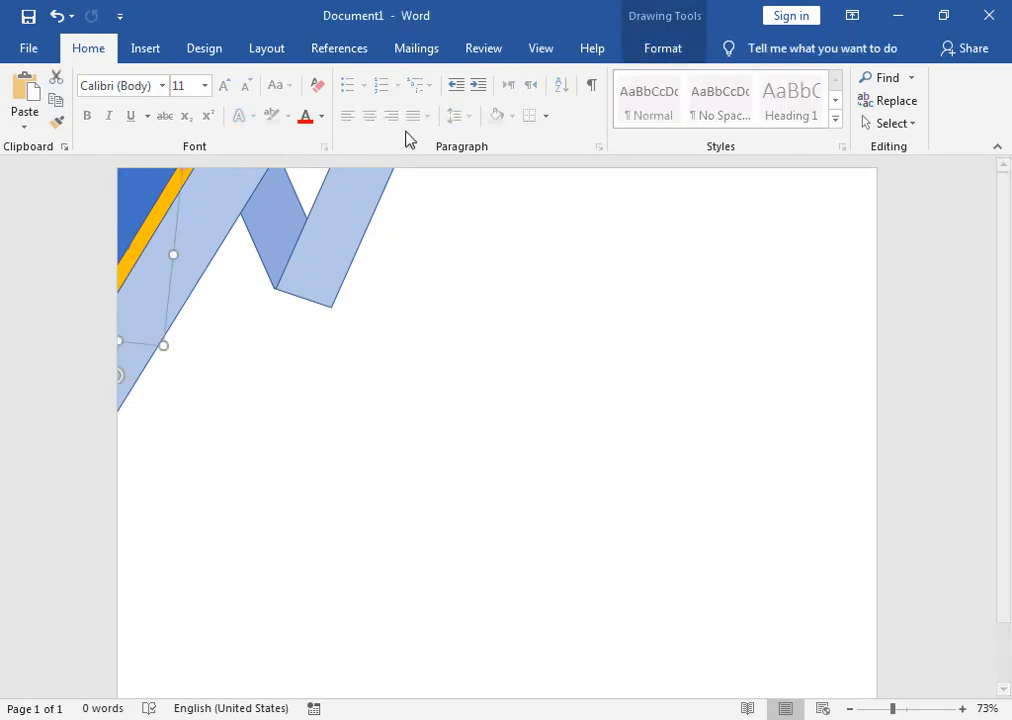
click(683, 60)
click(349, 80)
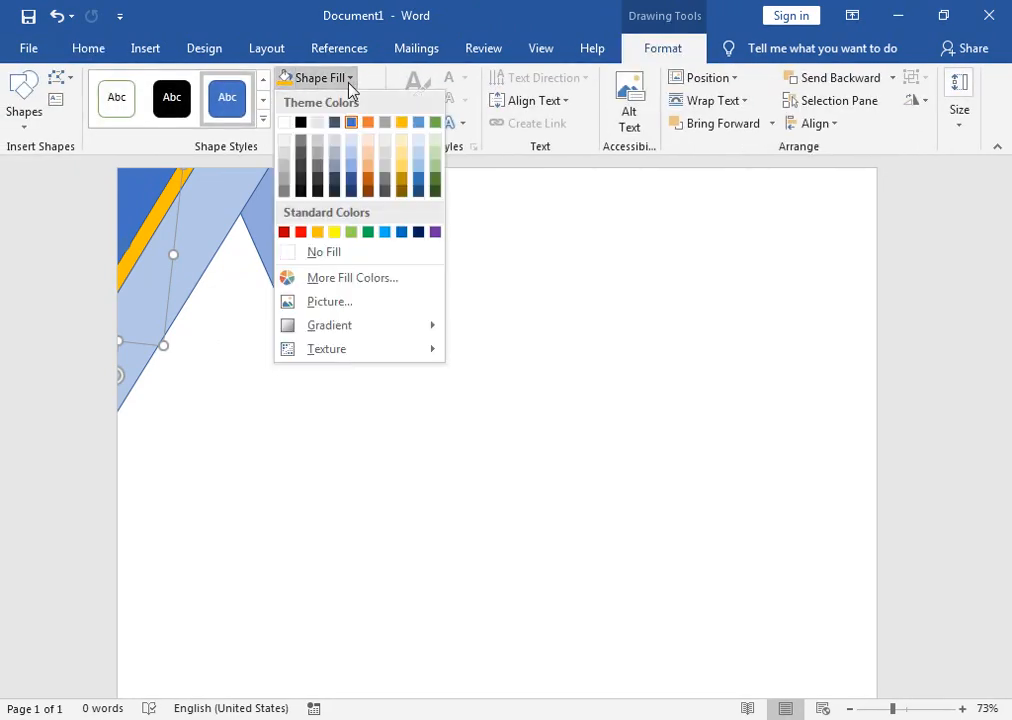
click(353, 193)
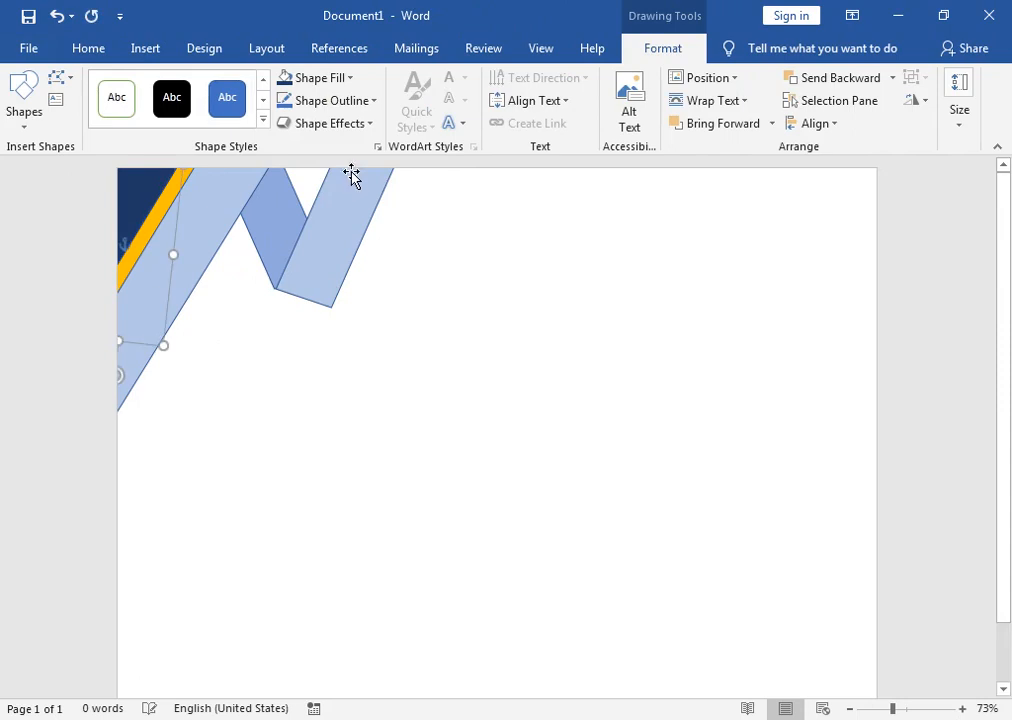
click(330, 82)
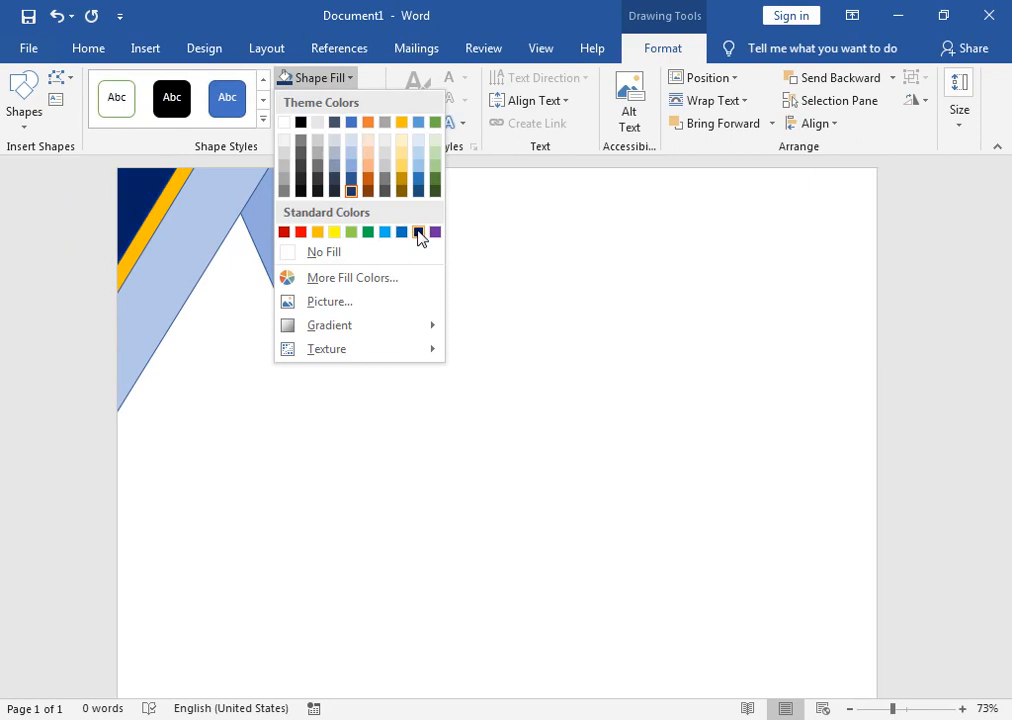
Step: Recolour the ribbon stripes: left stripe deeper blue, second piece light blue, middle piece dark blue
click(233, 206)
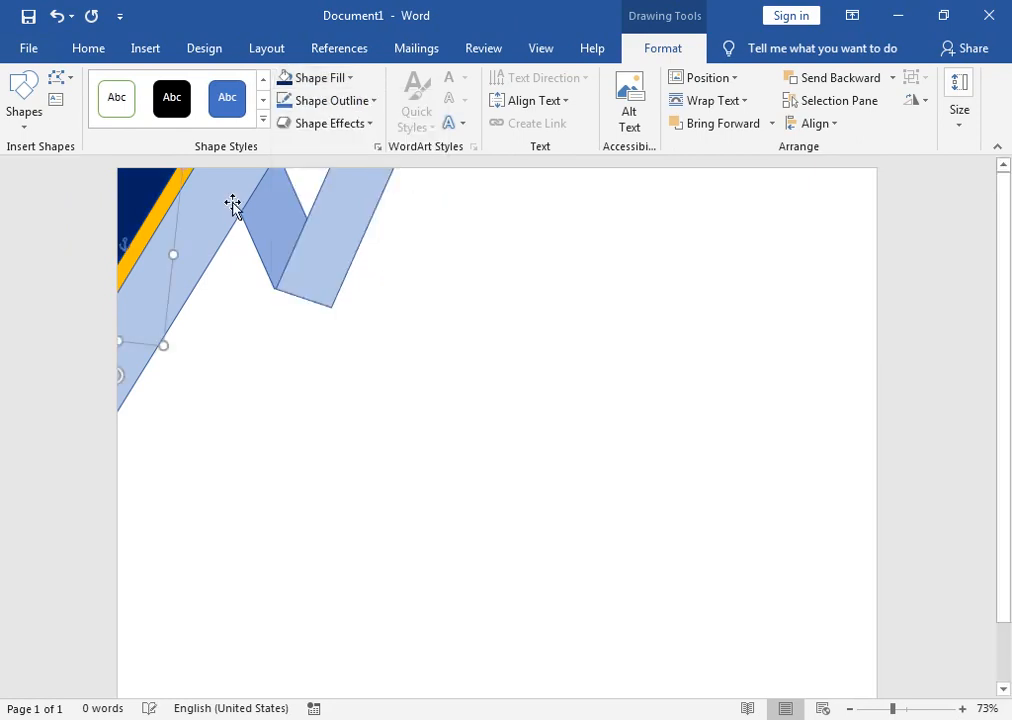
click(350, 80)
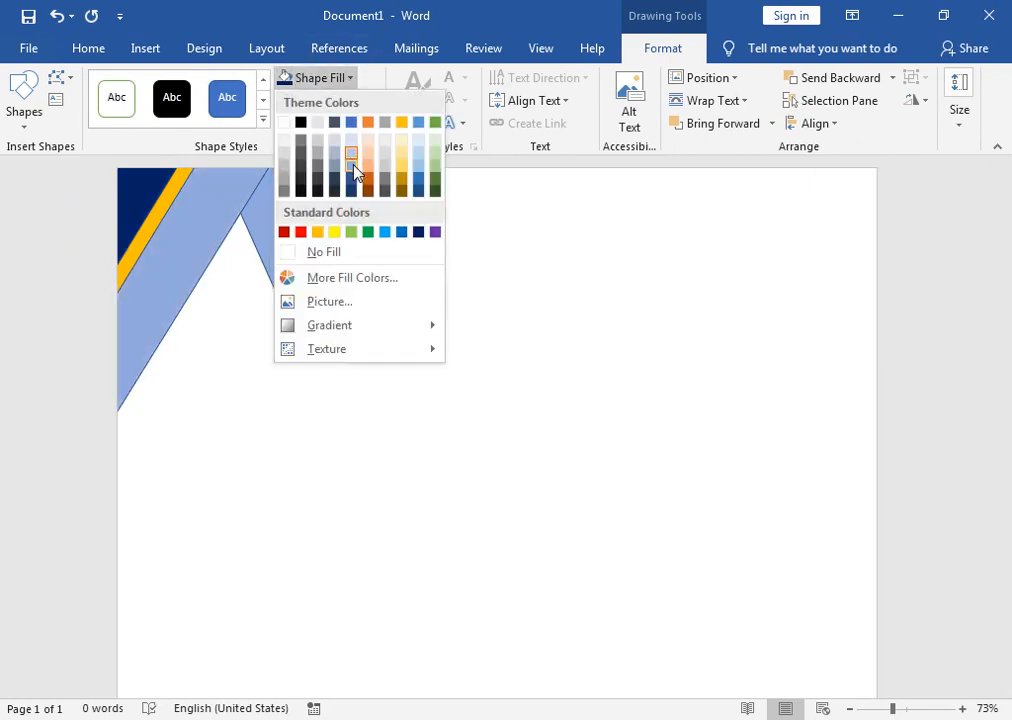
click(353, 172)
click(352, 221)
click(316, 77)
click(353, 170)
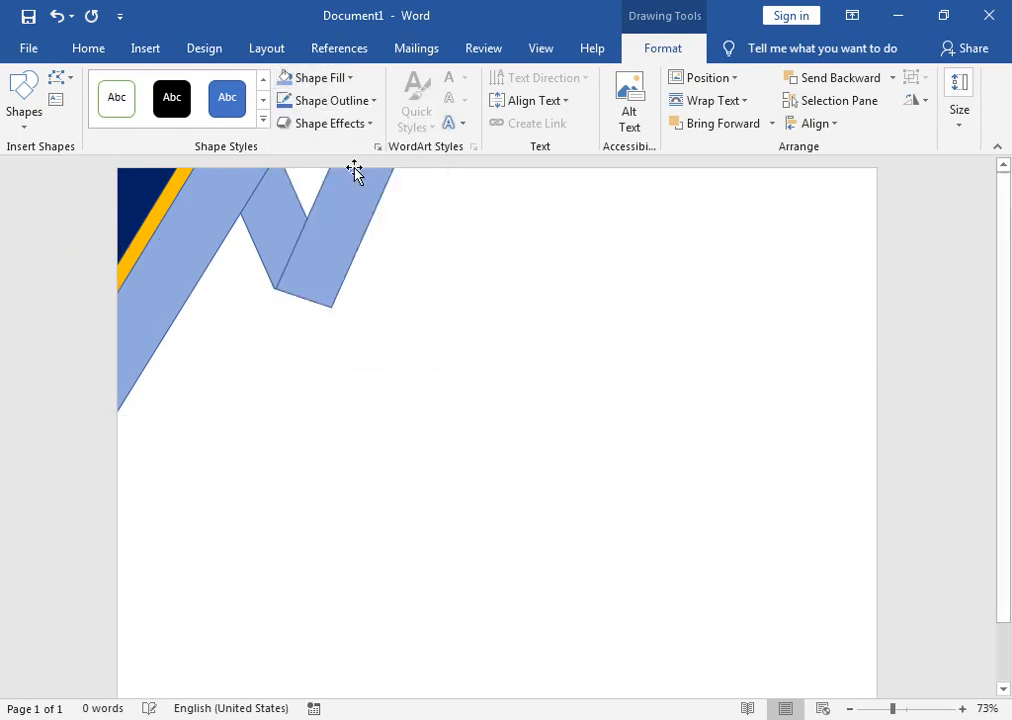
click(343, 77)
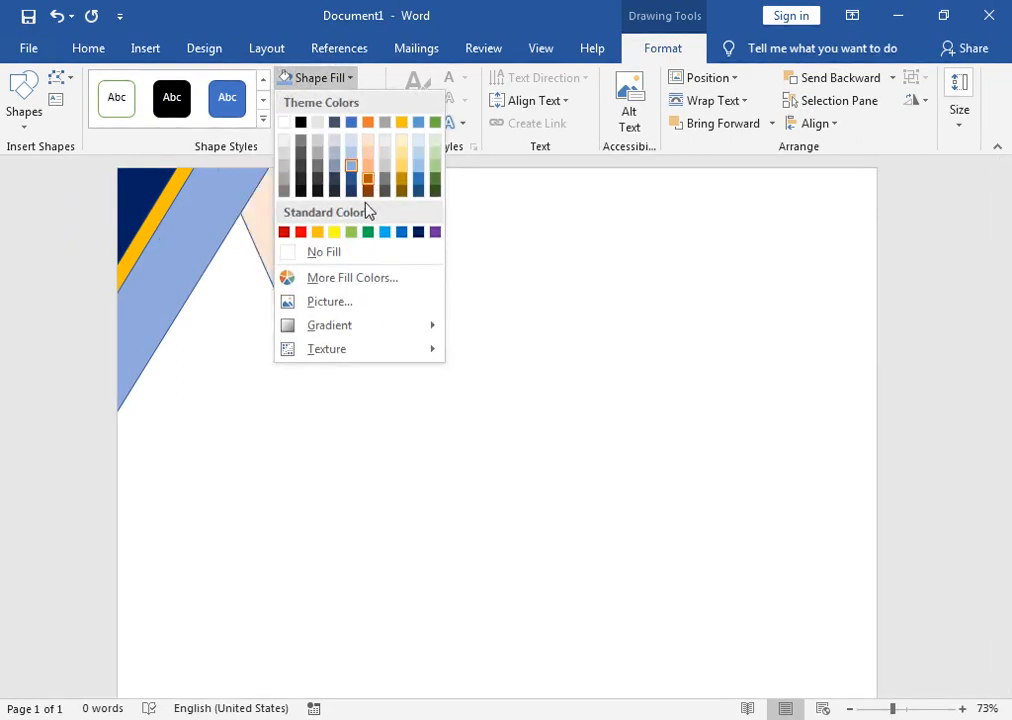
click(352, 180)
Step: Select the middle piece, both light-blue ribbon pieces and the yellow stripe together
click(268, 222)
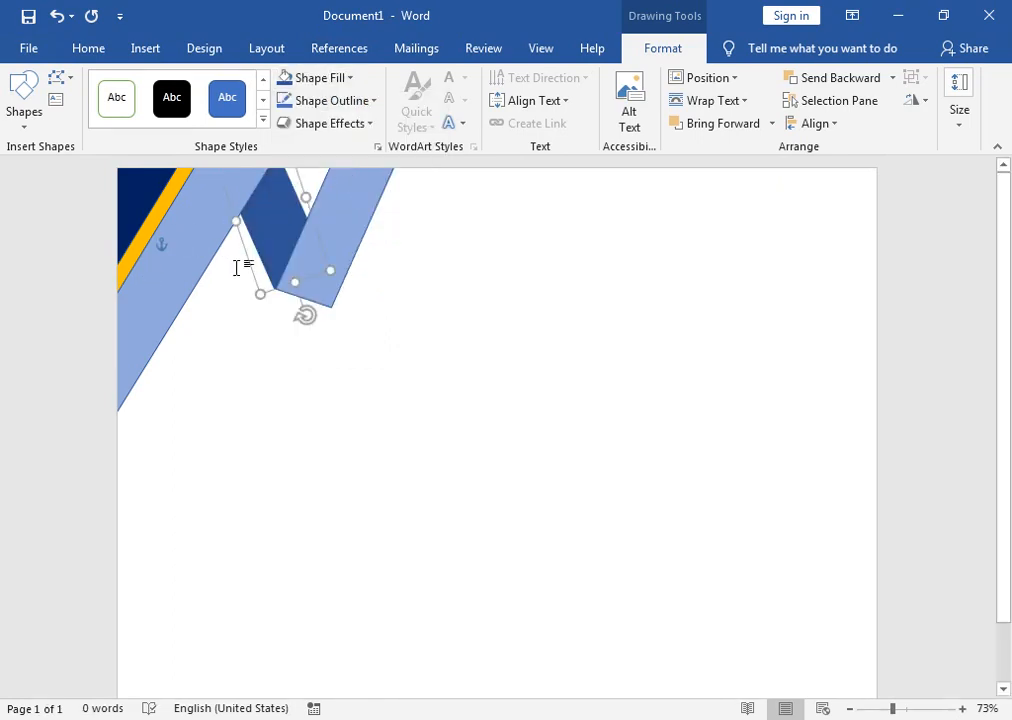
shift+click(322, 228)
shift+click(195, 233)
shift+click(158, 219)
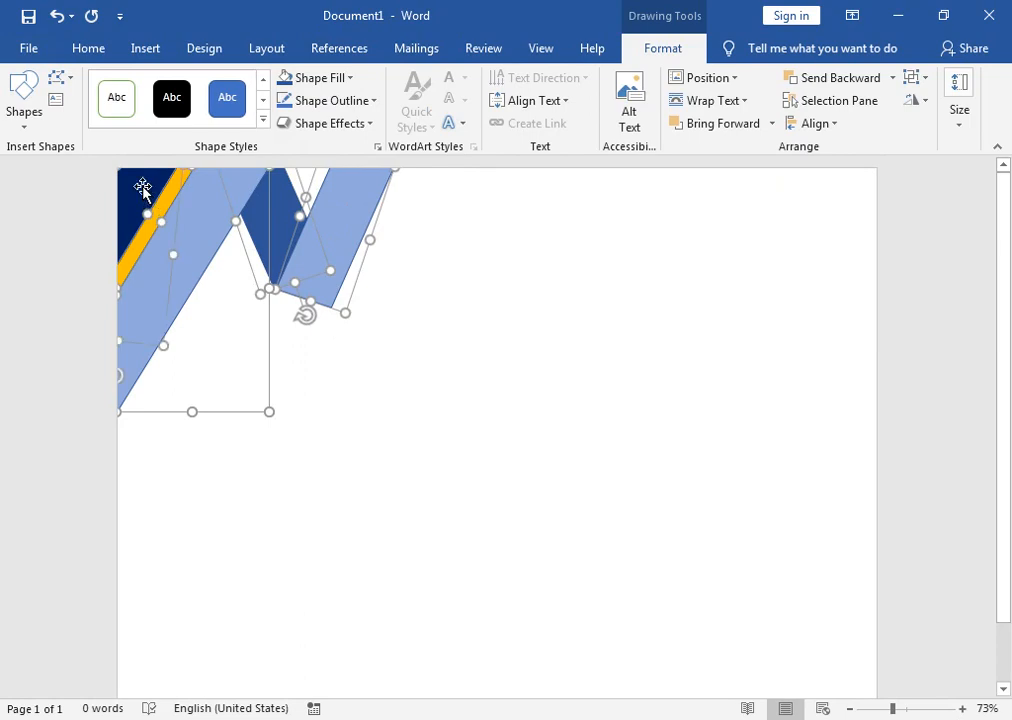
Step: Group the corner triangle, gold stripe, diagonal stripe and V ribbon into one object
right_click(143, 190)
mouse_move(313, 304)
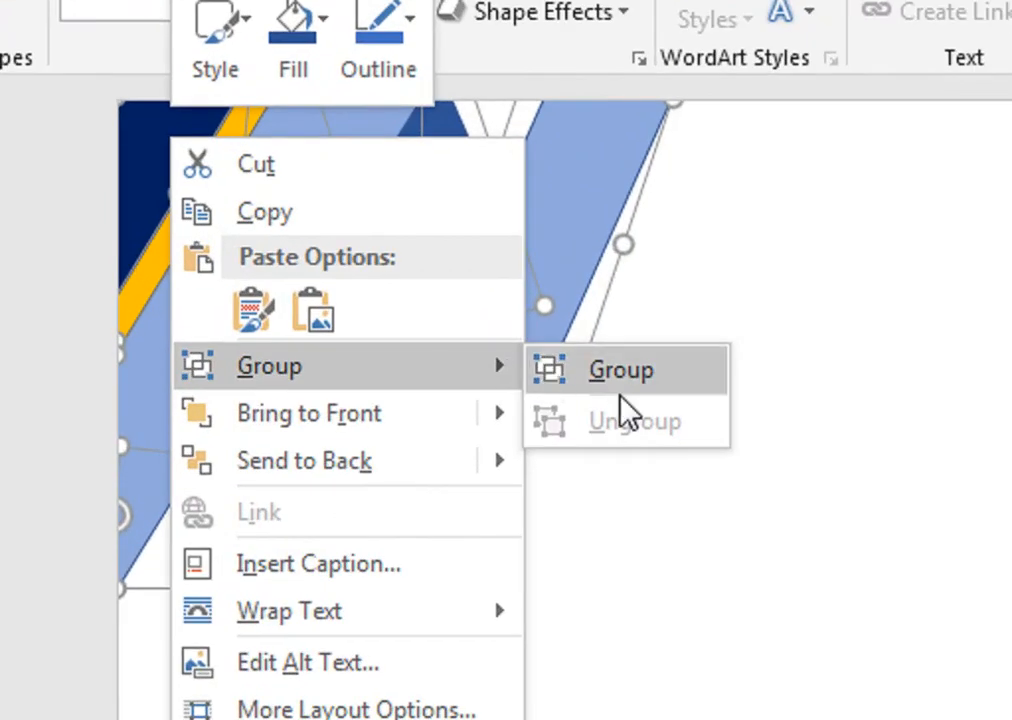
click(620, 392)
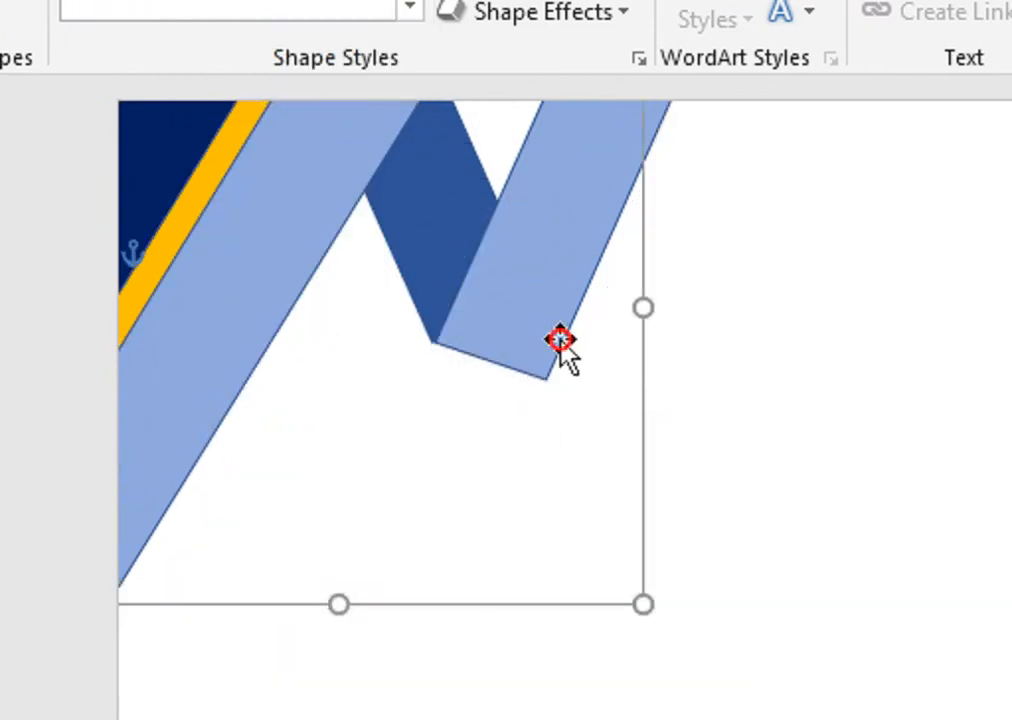
scroll(706, 460, down, 3)
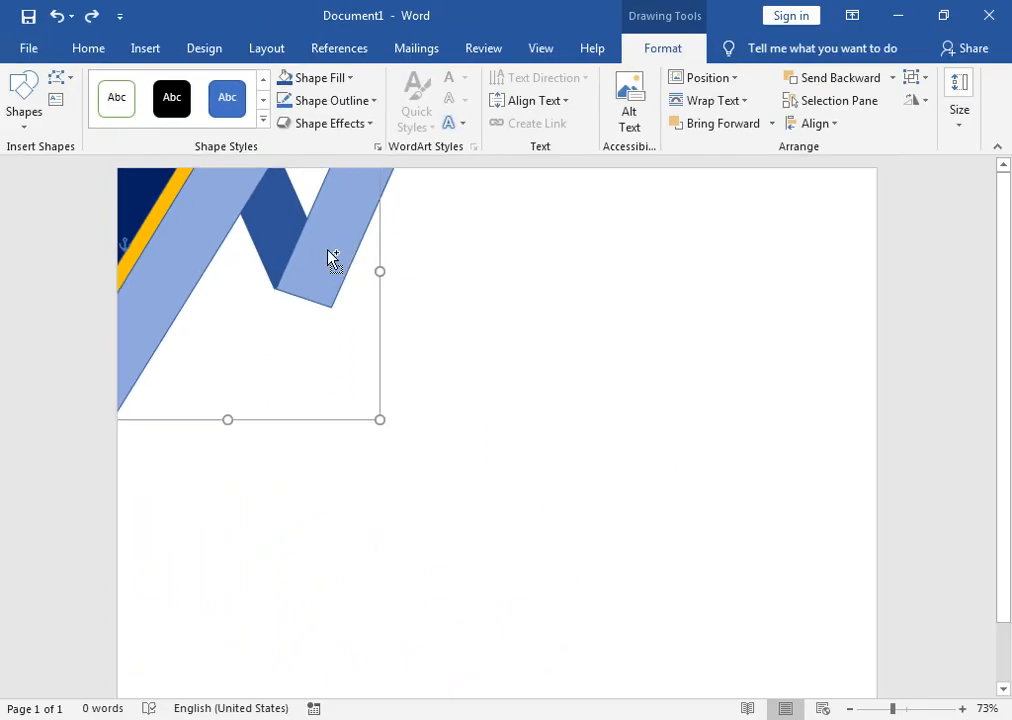
Step: Copy the ribbon group to the bottom-right corner, flipped vertically and horizontally to mirror the top-left
drag(330, 257, 831, 610)
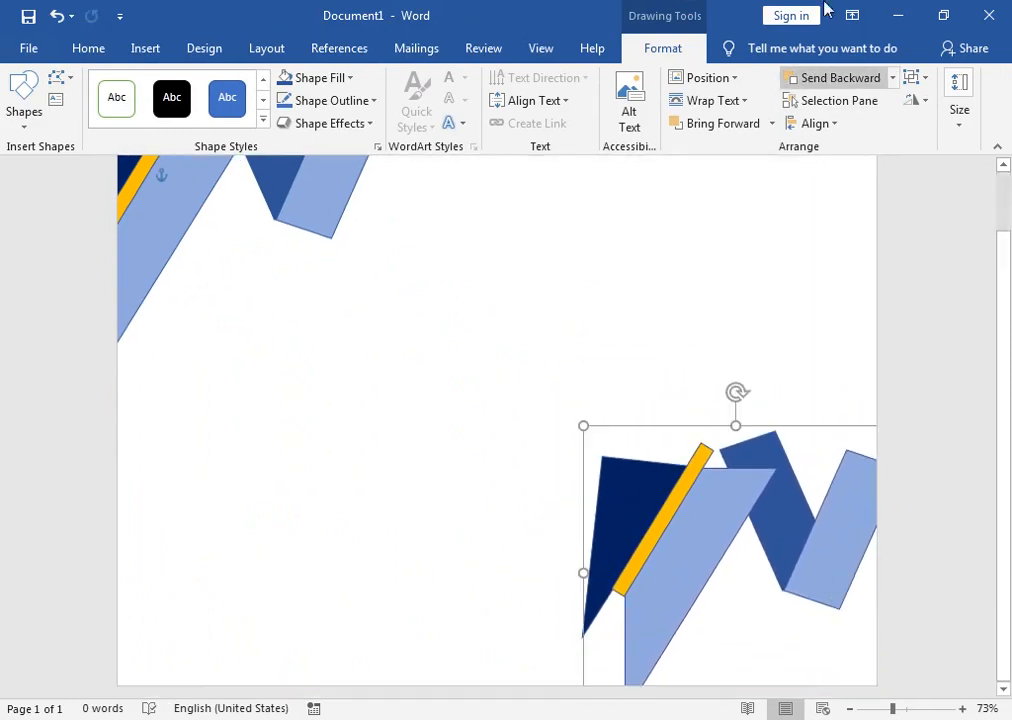
click(913, 100)
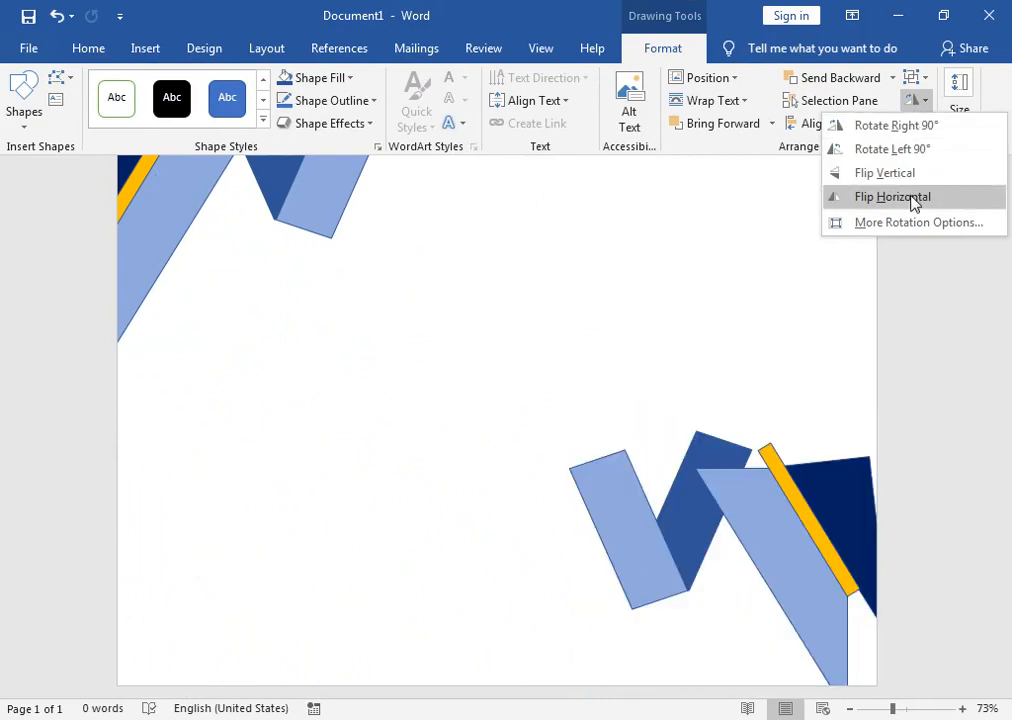
click(911, 197)
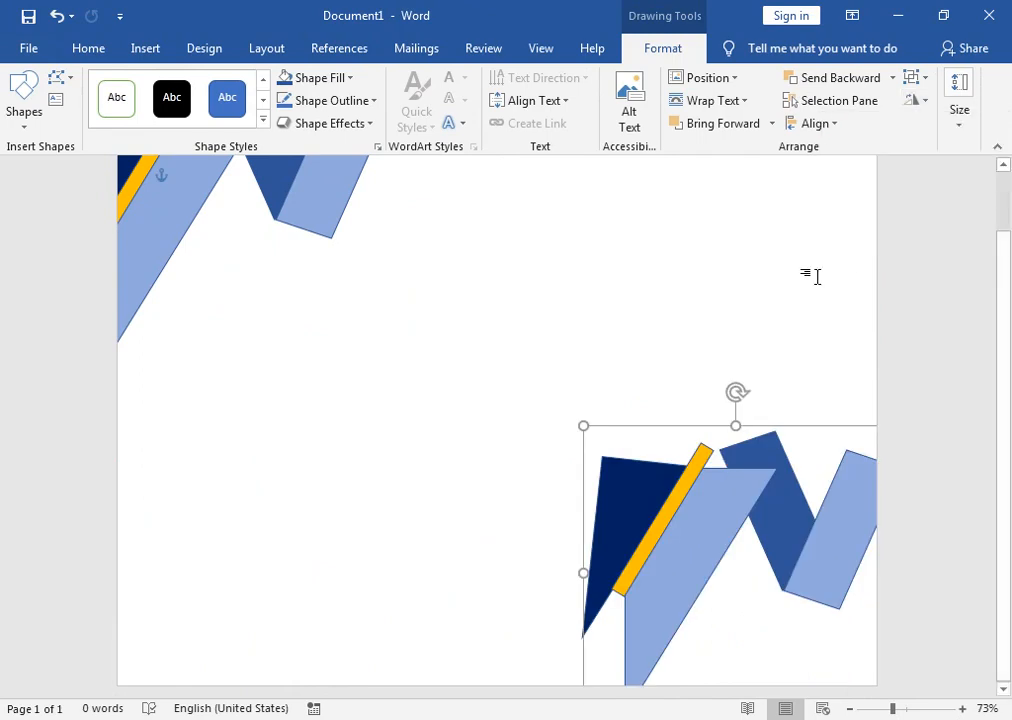
click(913, 101)
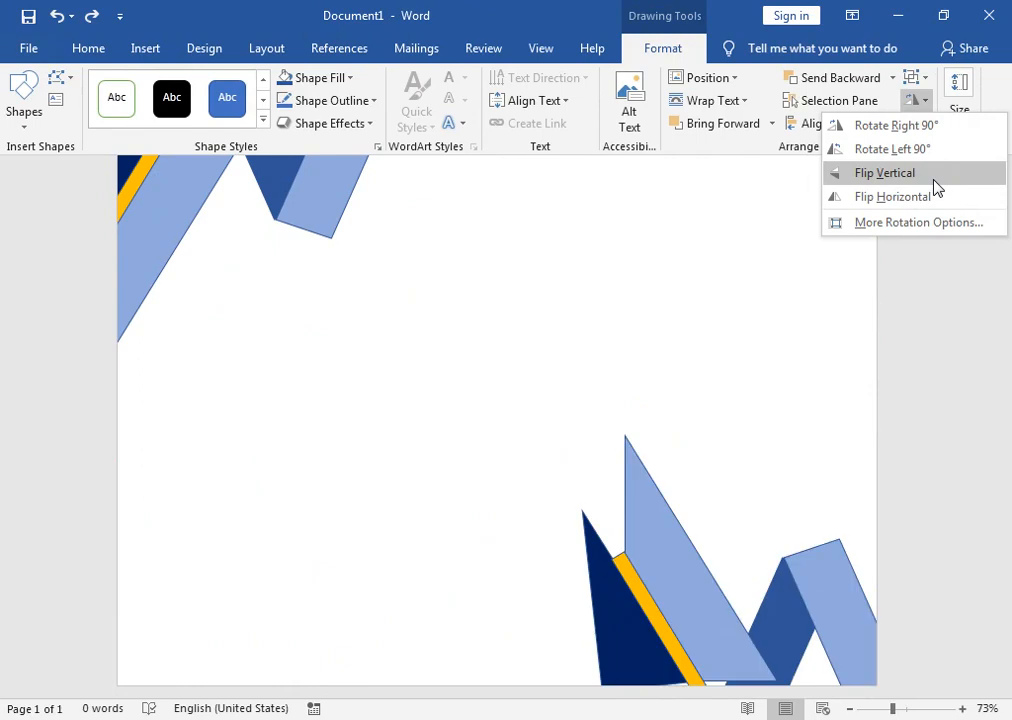
click(936, 184)
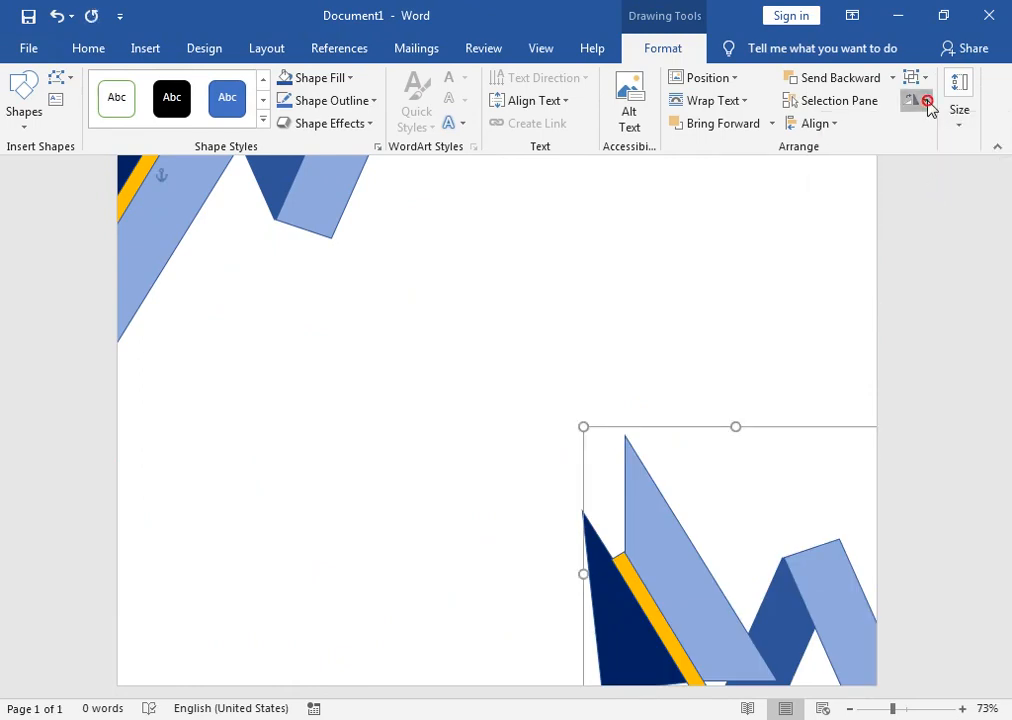
click(926, 103)
click(918, 195)
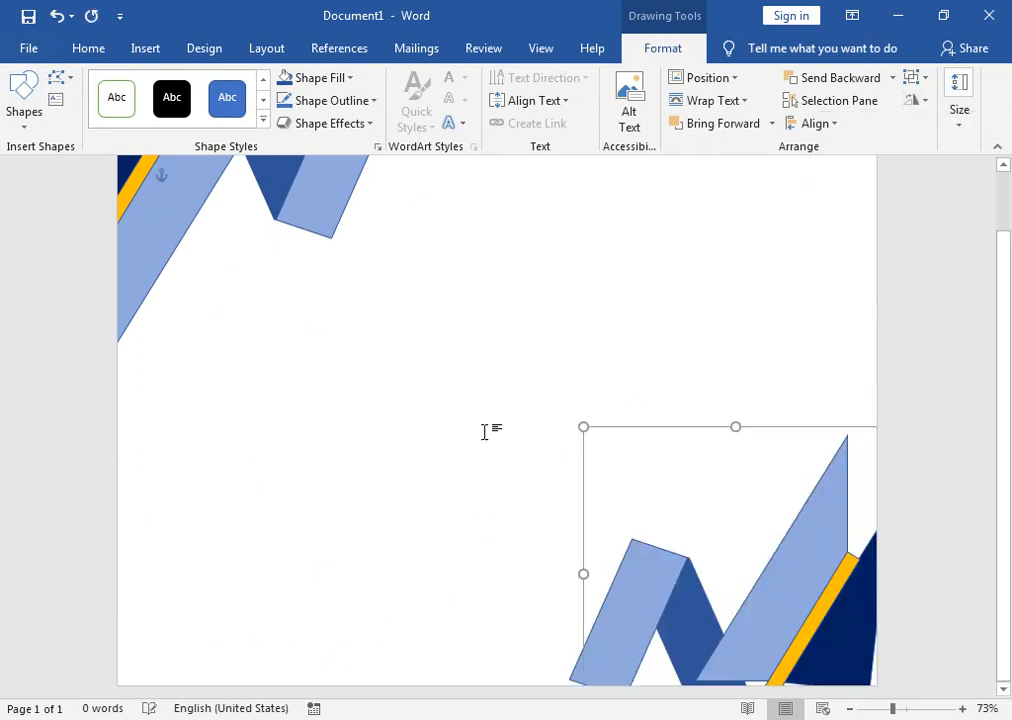
drag(636, 576, 686, 607)
Step: Select the top-left ribbon group and inspect its individual pieces
click(291, 213)
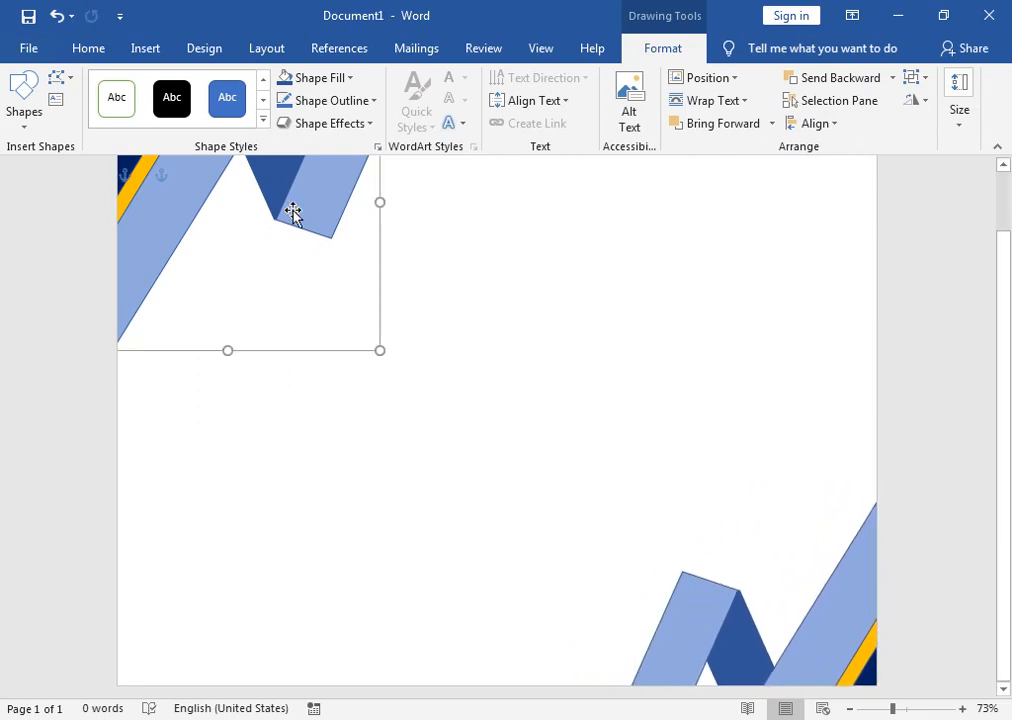
click(316, 217)
right_click(316, 212)
key(Escape)
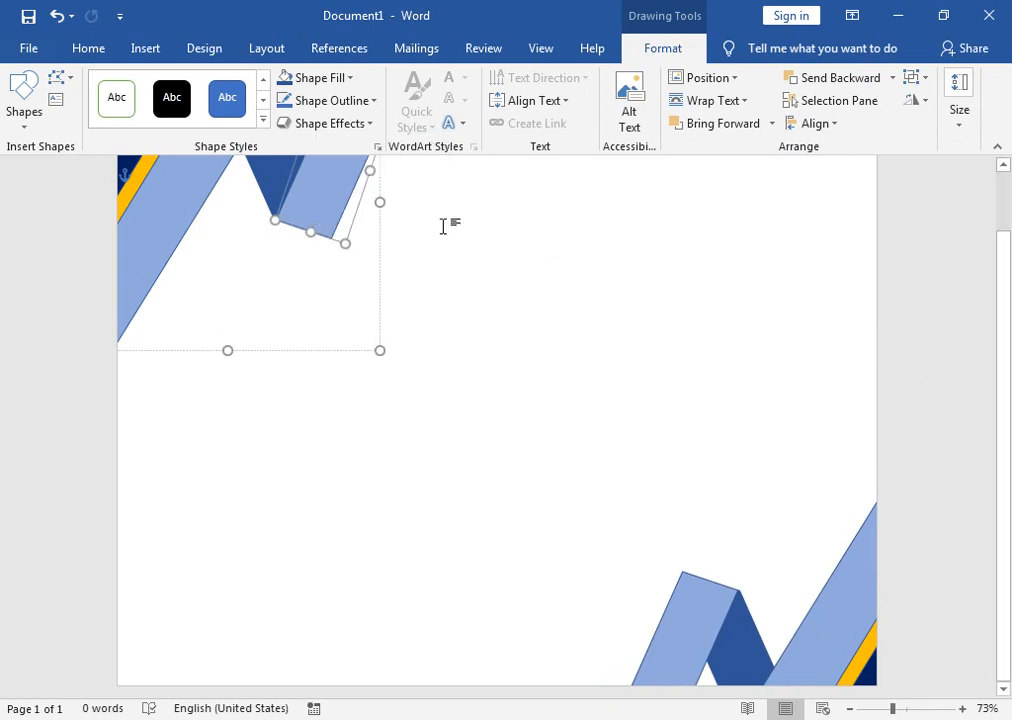
click(199, 183)
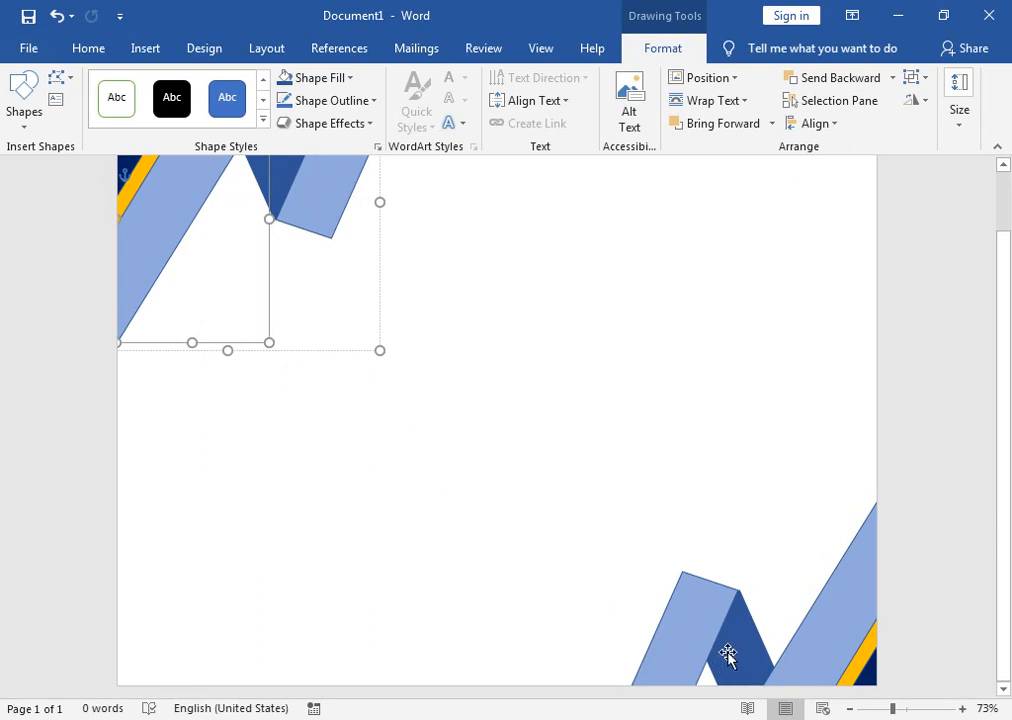
click(413, 271)
Step: Ungroup the top-left ribbon into separate shapes
right_click(214, 189)
mouse_move(361, 314)
click(402, 329)
scroll(434, 286, up, 1)
click(434, 276)
click(328, 247)
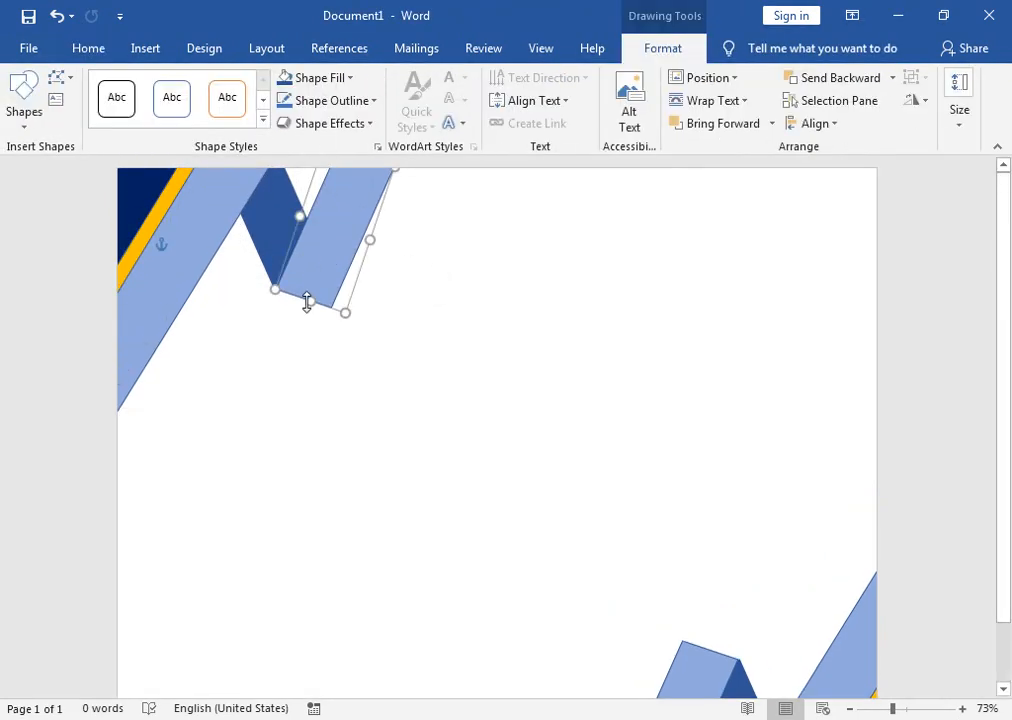
click(440, 295)
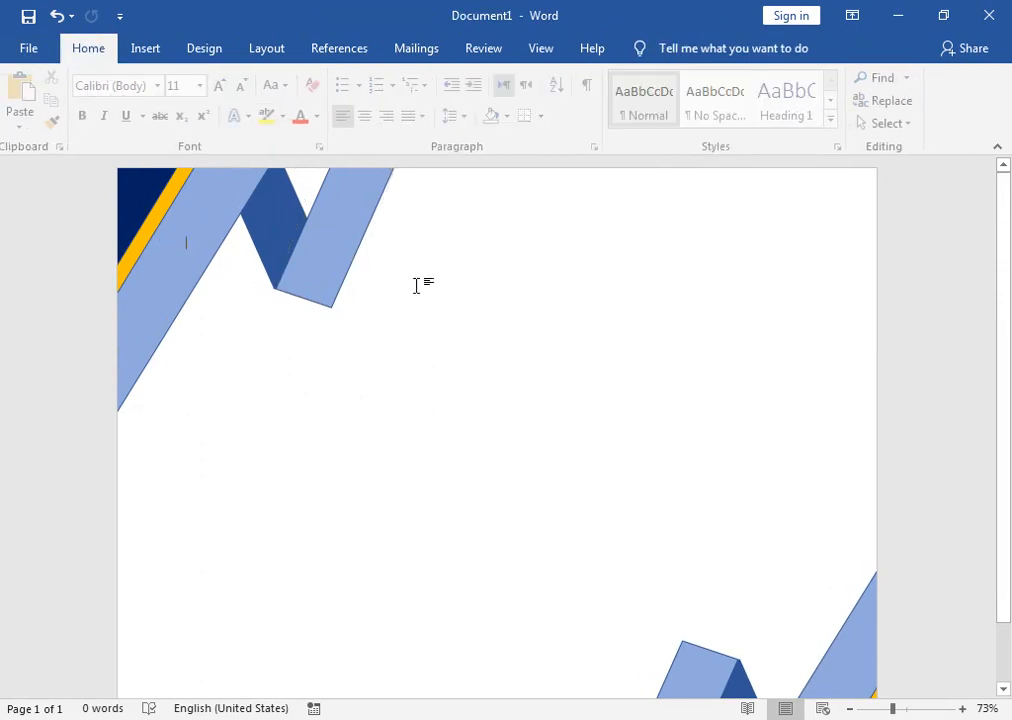
Step: Reselect the four ribbon pieces and regroup them into one object
click(318, 263)
shift+click(278, 230)
shift+click(157, 208)
shift+click(143, 205)
right_click(174, 207)
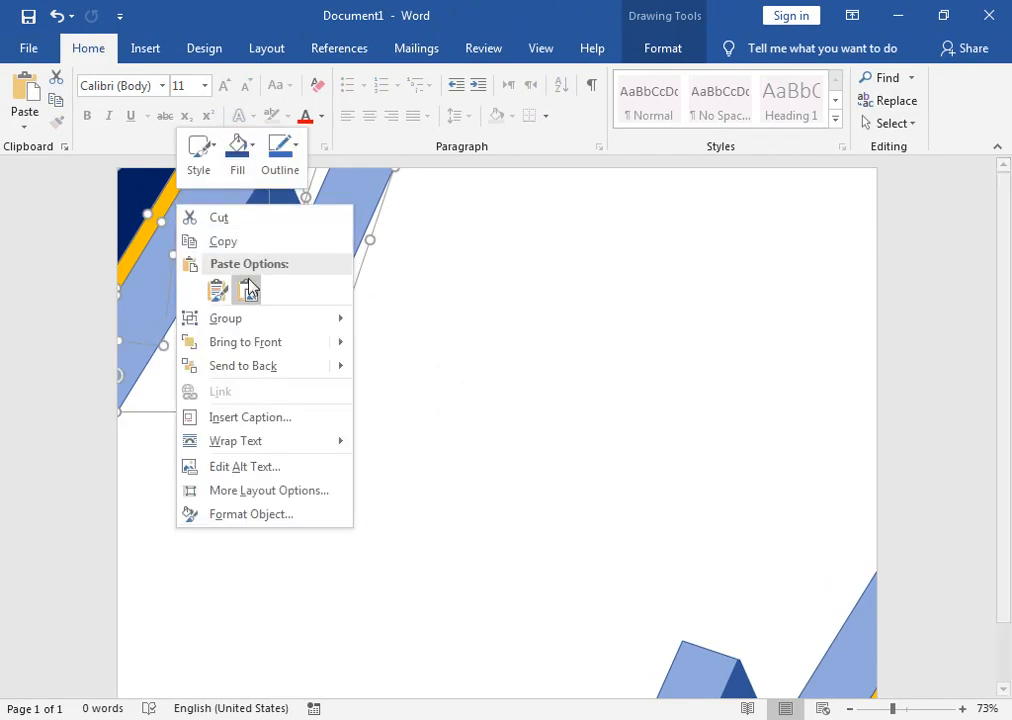
click(376, 320)
click(639, 334)
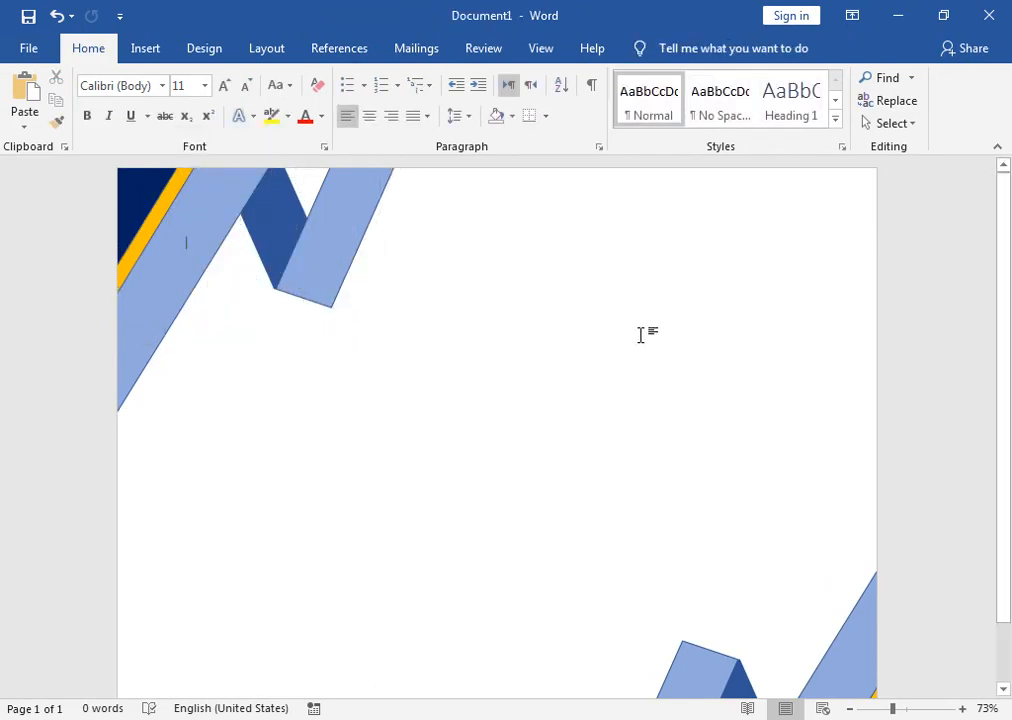
Step: Zoom out to the whole page and open the Page Borders settings
mouse_move(1006, 463)
mouse_down()
mouse_move(1008, 527)
mouse_move(1008, 494)
mouse_up()
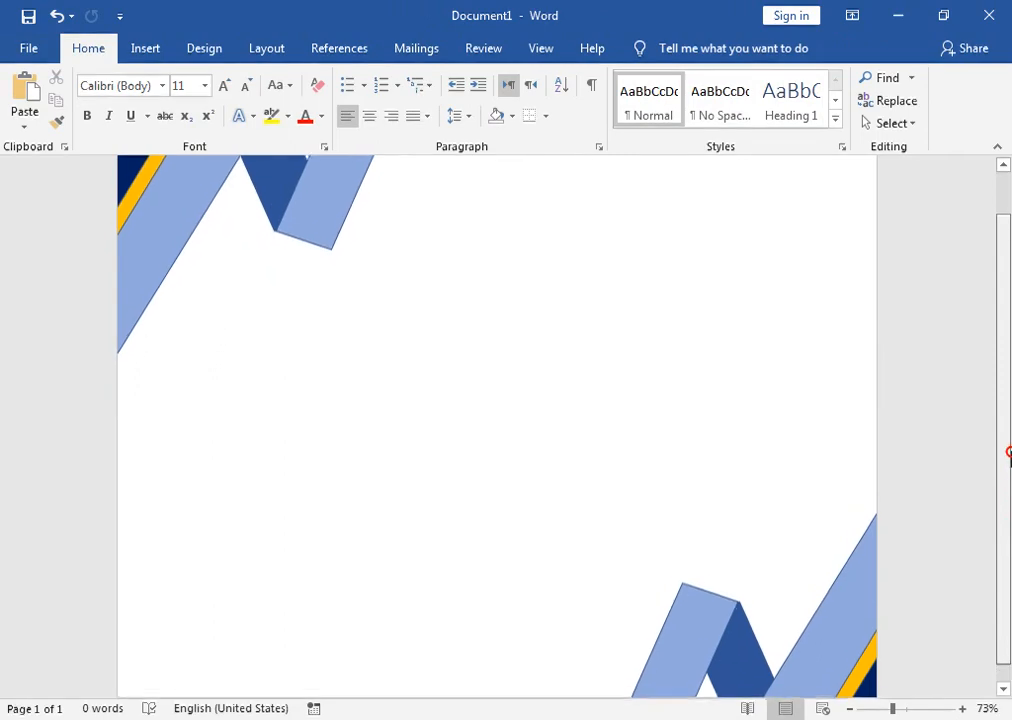
drag(895, 711, 888, 711)
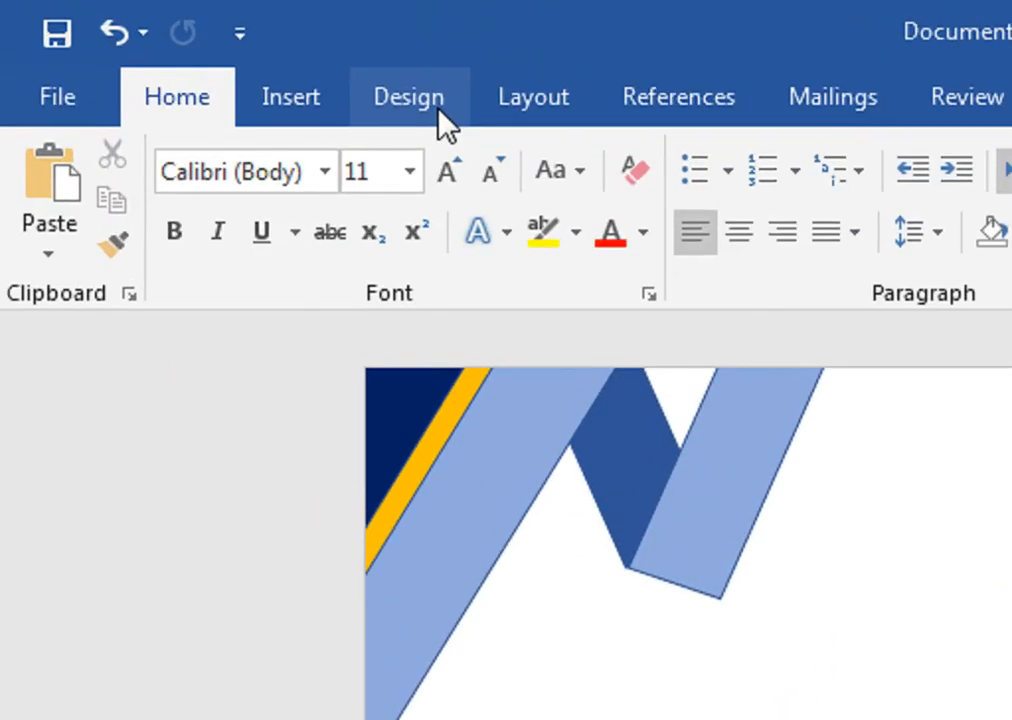
click(219, 55)
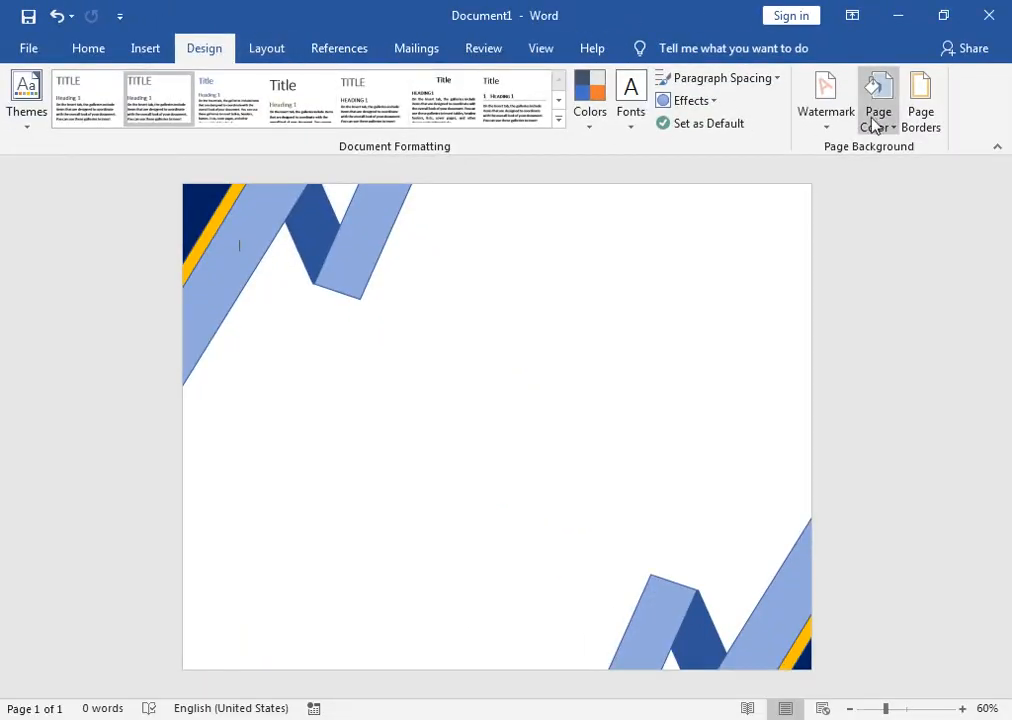
click(885, 125)
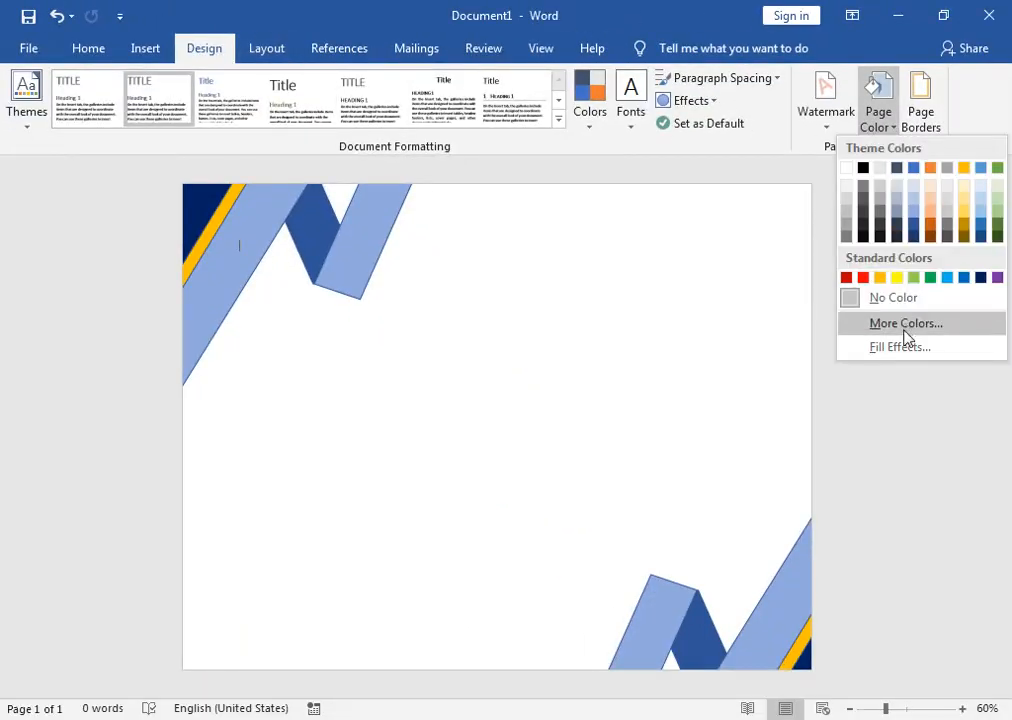
click(908, 332)
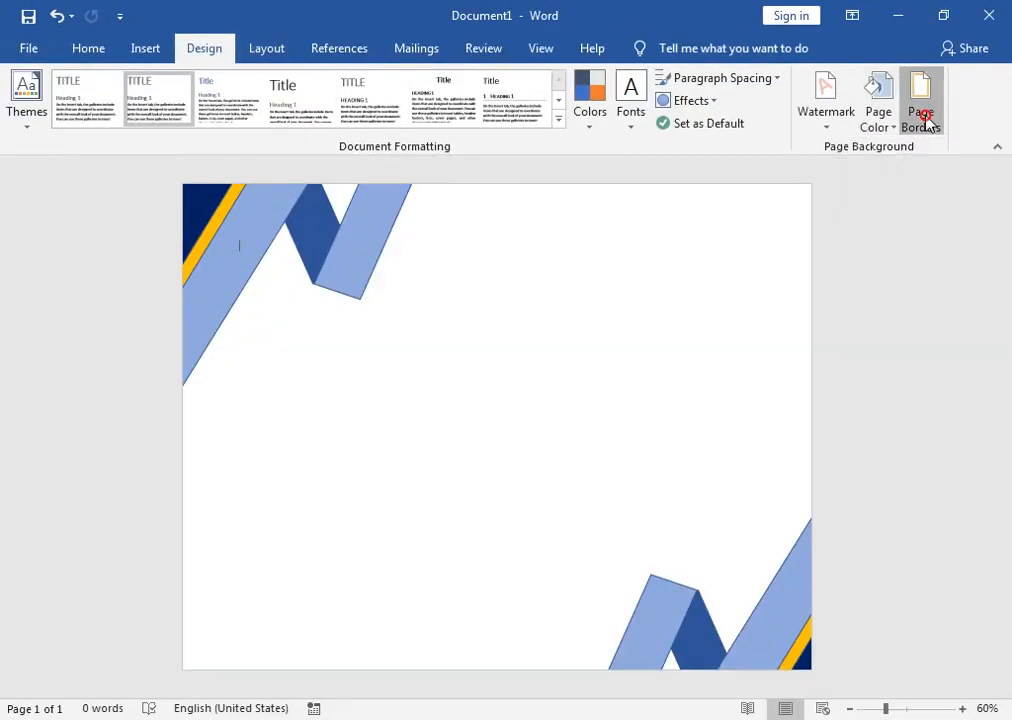
click(925, 118)
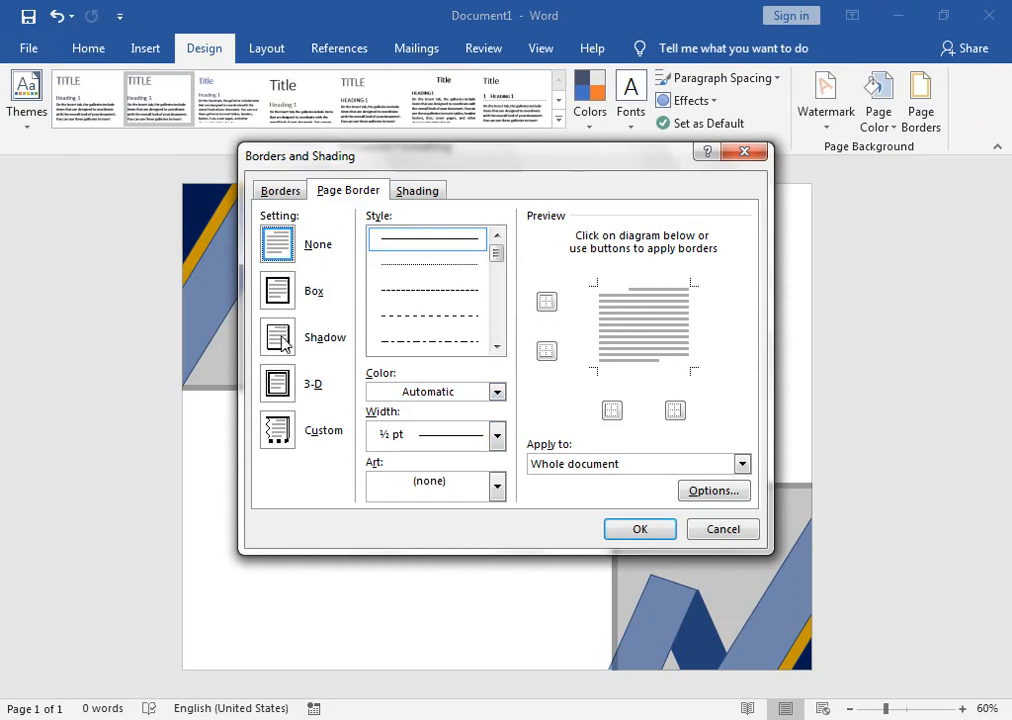
Step: Apply a 3-D light-gold page border 2¼ pt wide, with no art
click(280, 383)
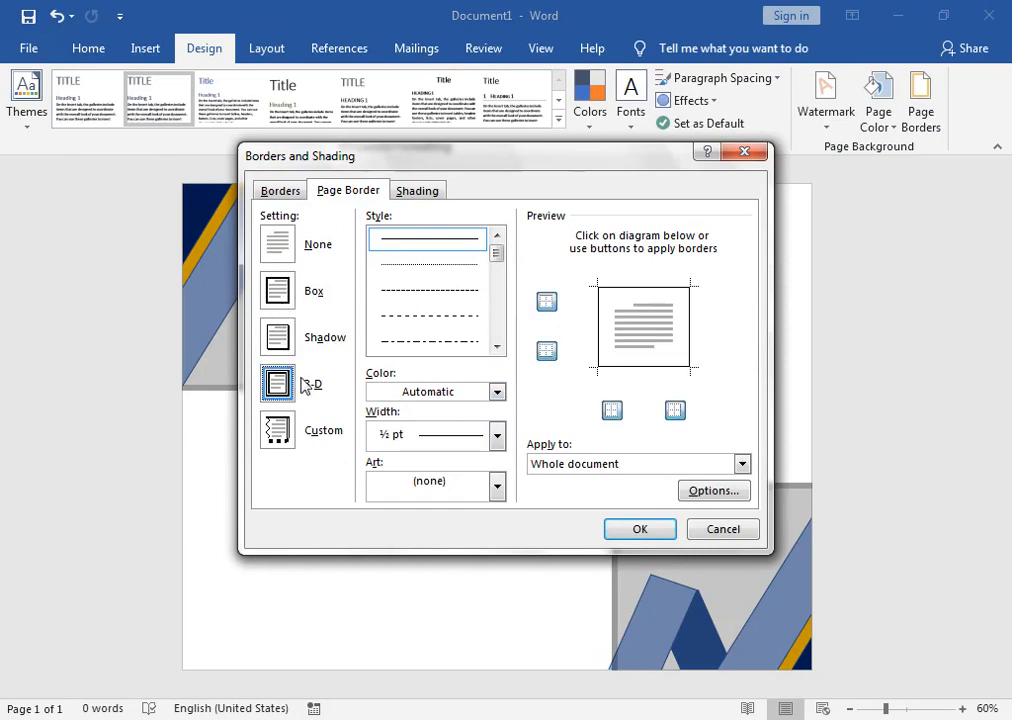
click(497, 435)
click(454, 591)
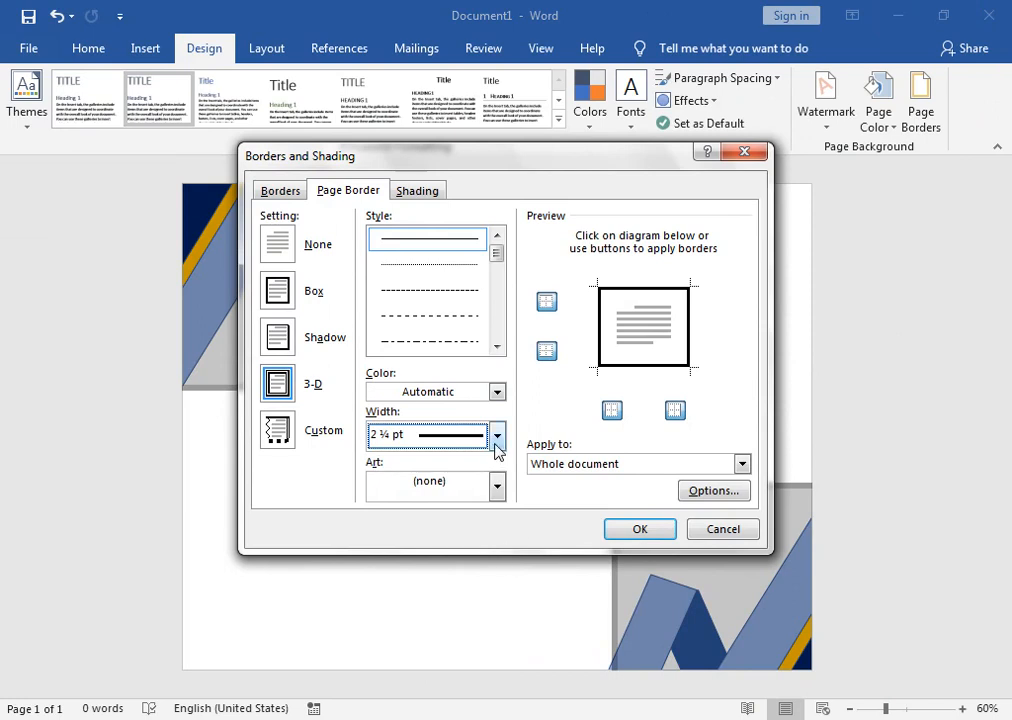
click(497, 486)
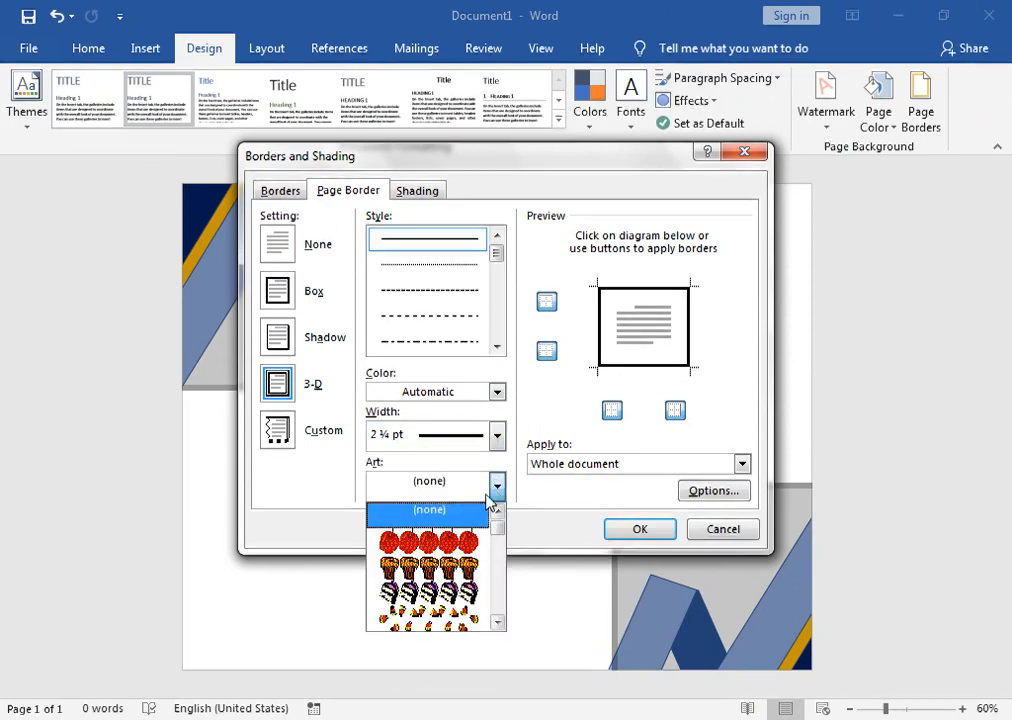
click(497, 439)
click(496, 436)
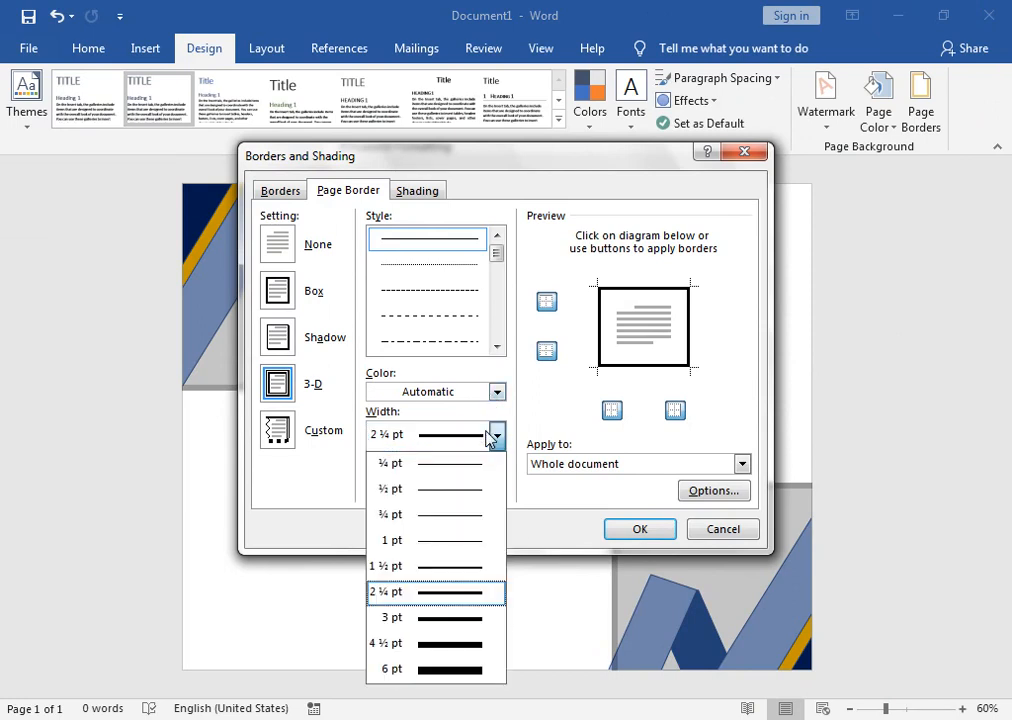
click(490, 598)
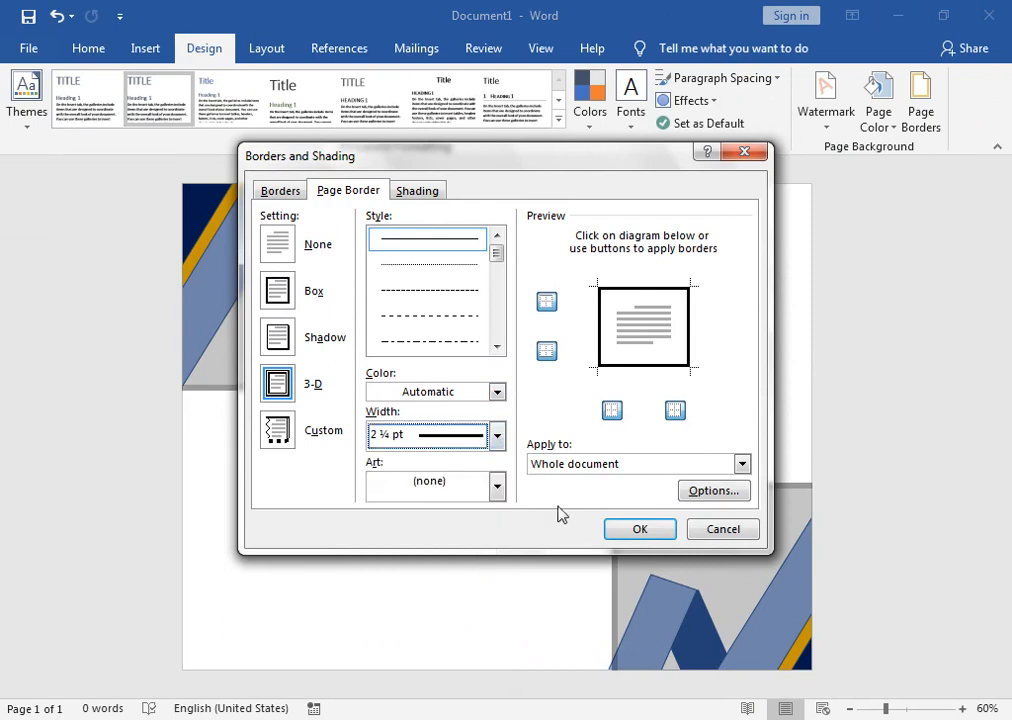
click(496, 392)
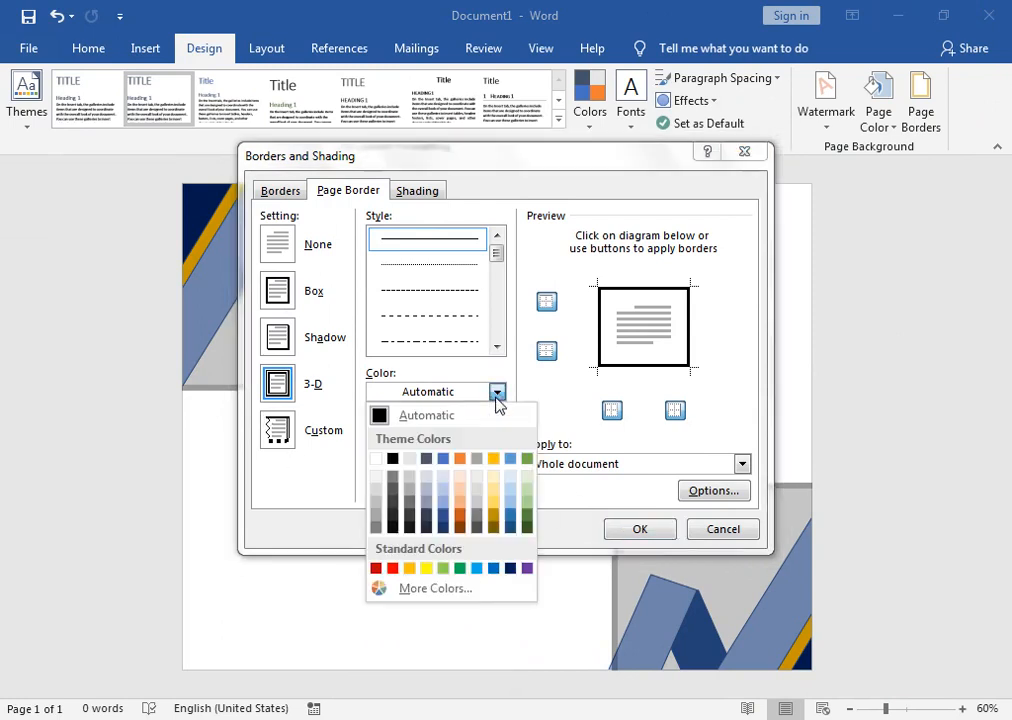
click(494, 498)
click(608, 535)
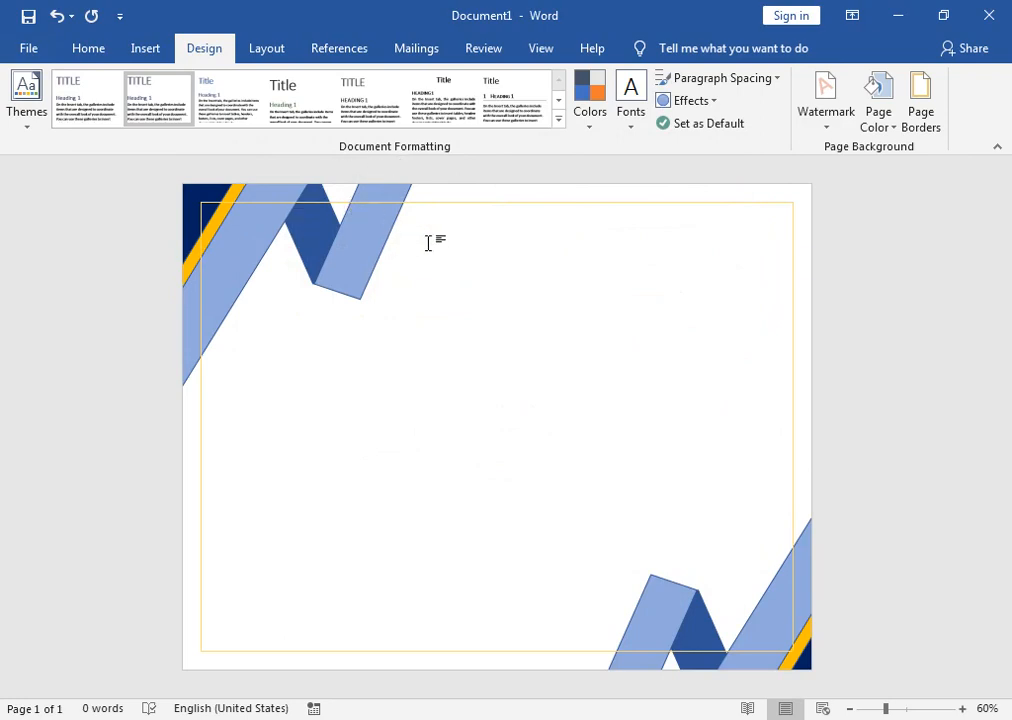
Step: Undo the gold page border, then draw a Half Frame and thin its side and top bars
key(ctrl+z)
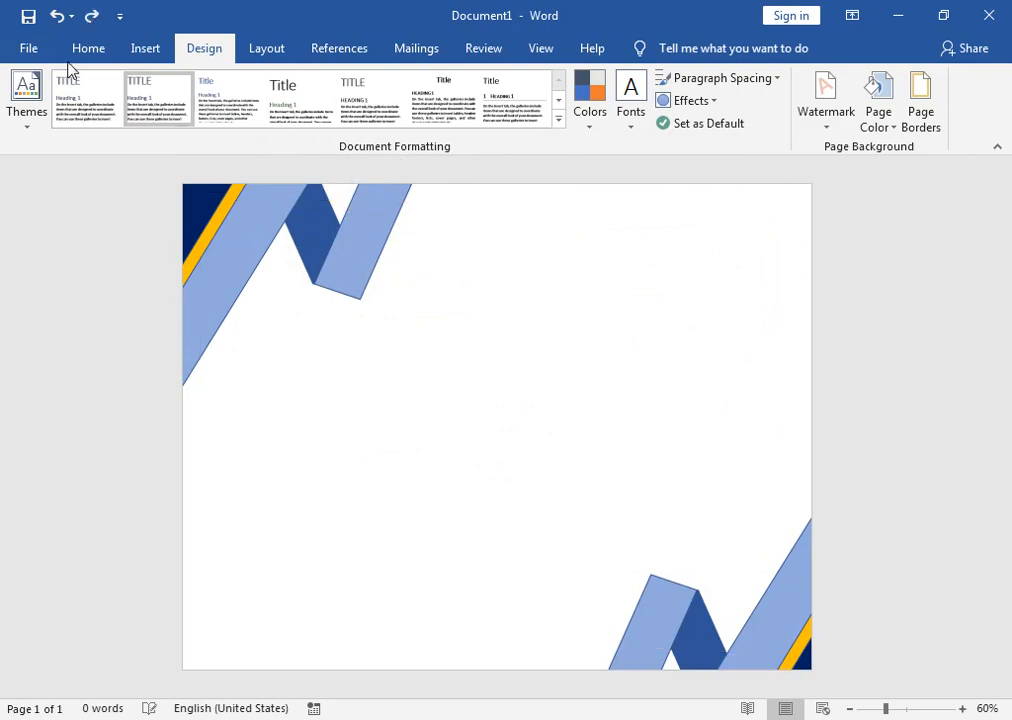
click(131, 54)
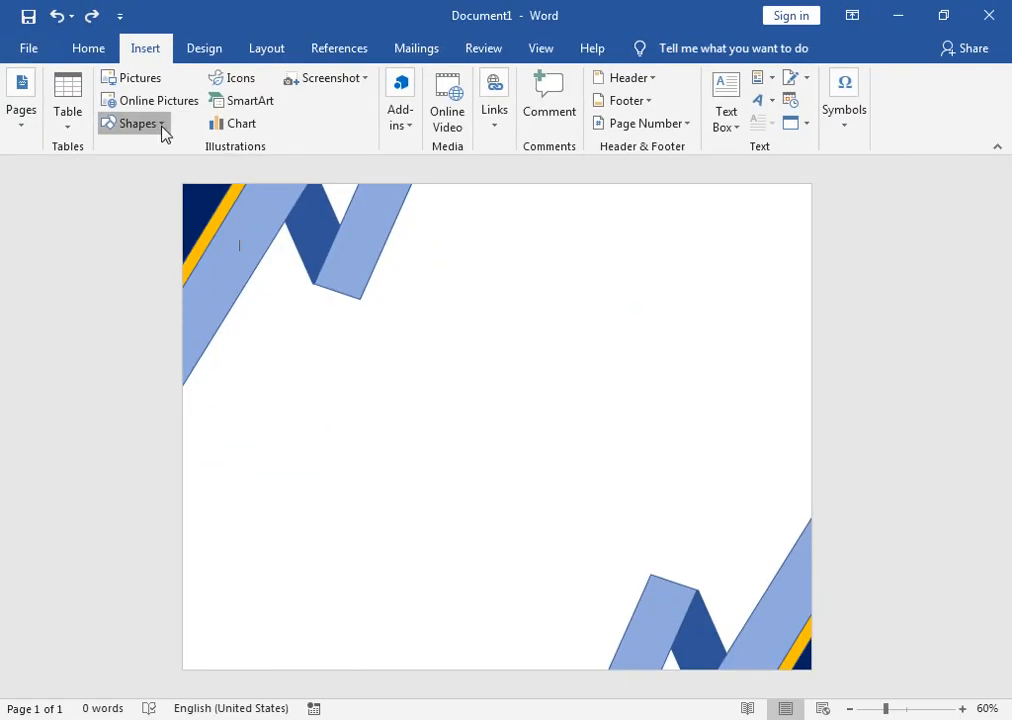
click(160, 124)
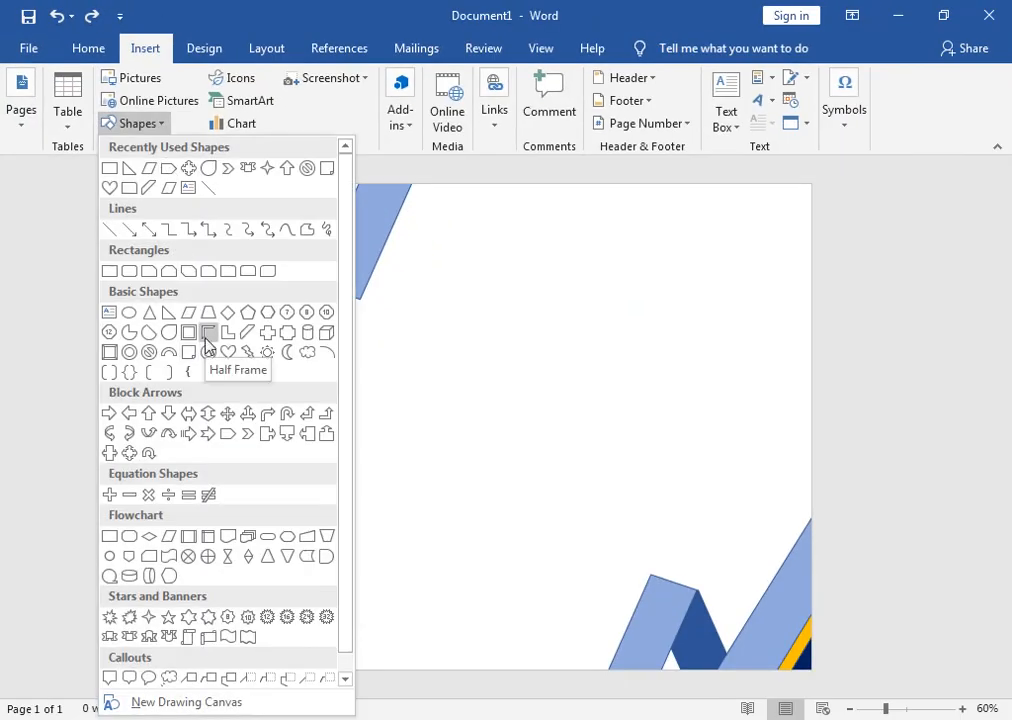
click(207, 340)
mouse_move(417, 213)
mouse_down()
mouse_move(642, 244)
mouse_move(725, 322)
mouse_move(544, 420)
mouse_move(608, 555)
mouse_move(730, 582)
mouse_move(758, 605)
mouse_move(710, 549)
mouse_up()
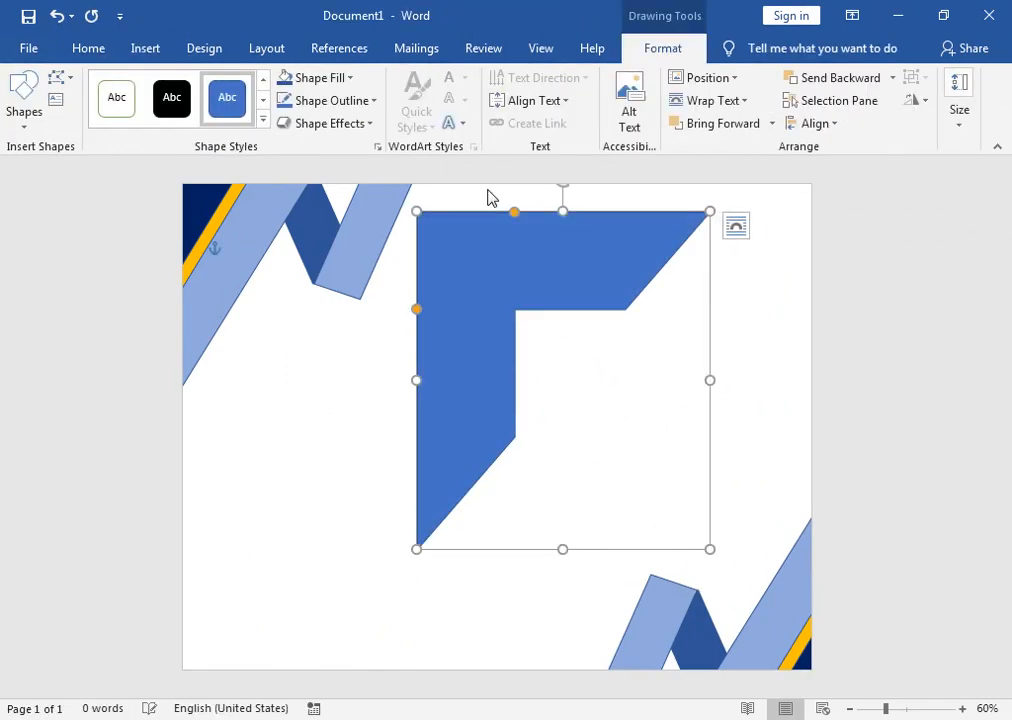
drag(514, 212, 434, 212)
drag(416, 309, 423, 217)
Step: Remove the half frame's fill and give it a light-gold outline
click(350, 77)
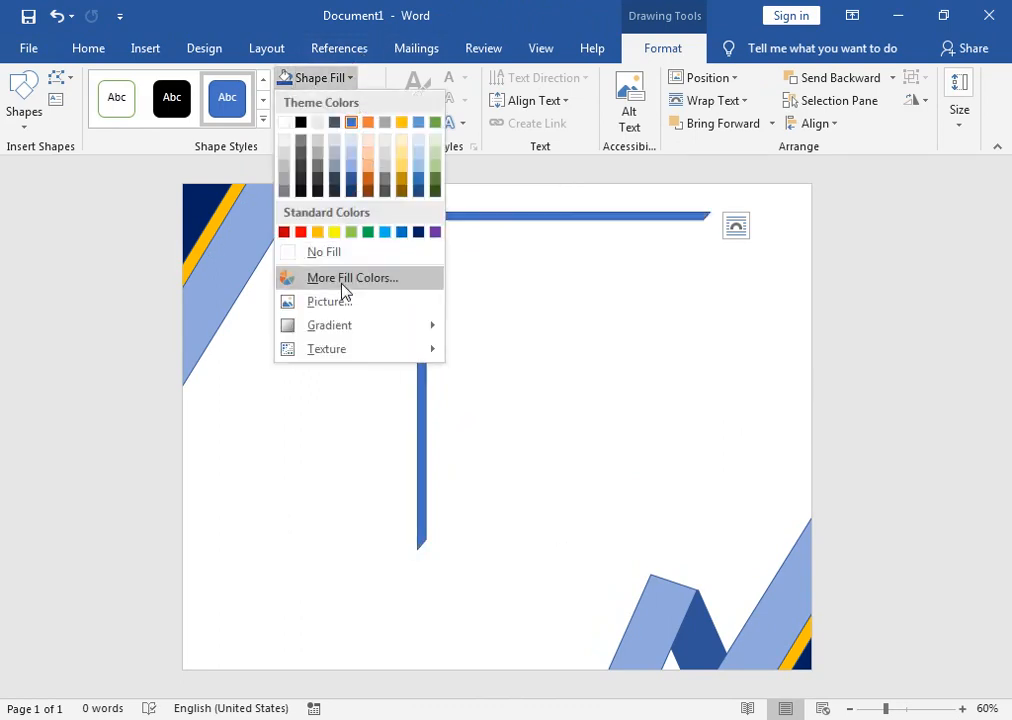
click(335, 254)
click(368, 108)
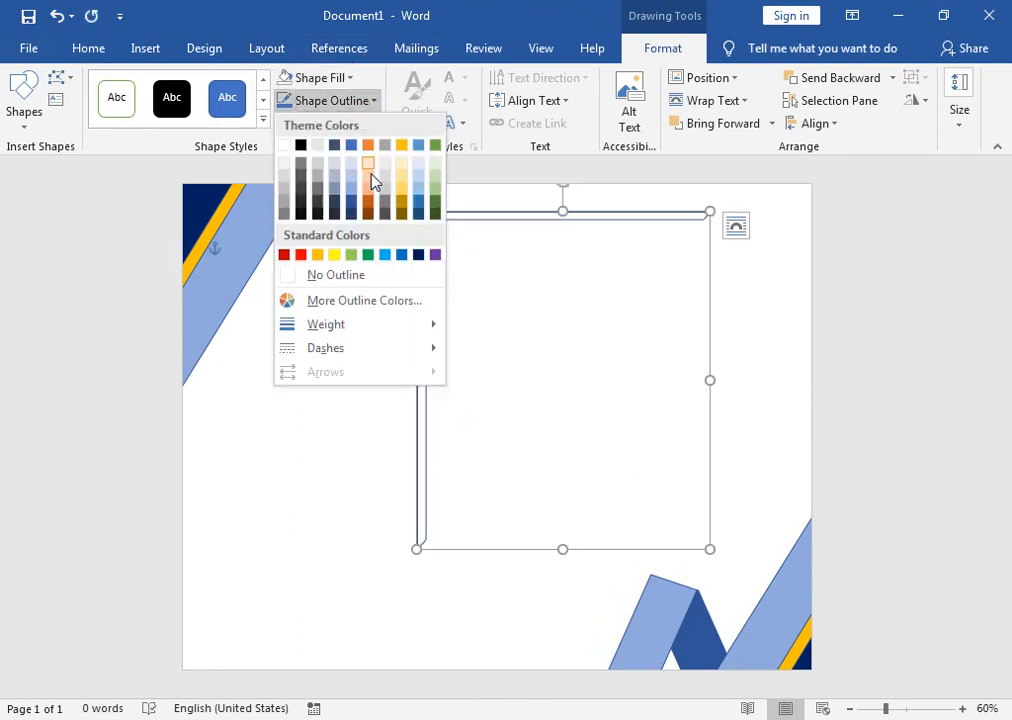
click(402, 190)
Step: Move the frame, flip it horizontally so its corner is top-right, and widen it leftward
drag(432, 202, 502, 222)
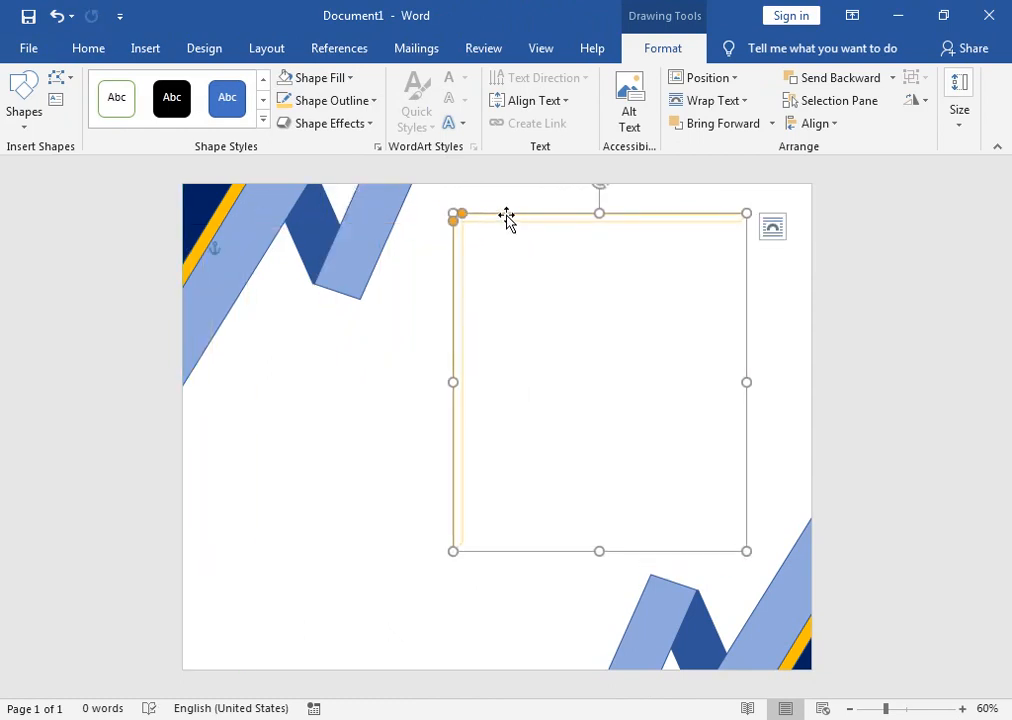
right_click(507, 218)
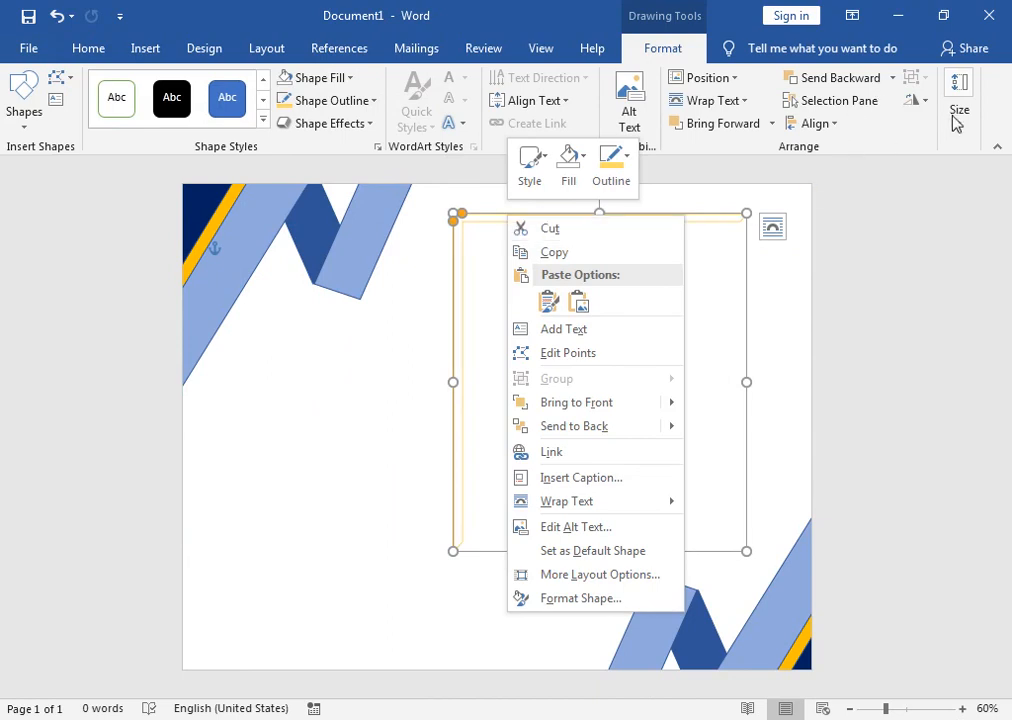
click(918, 105)
click(886, 197)
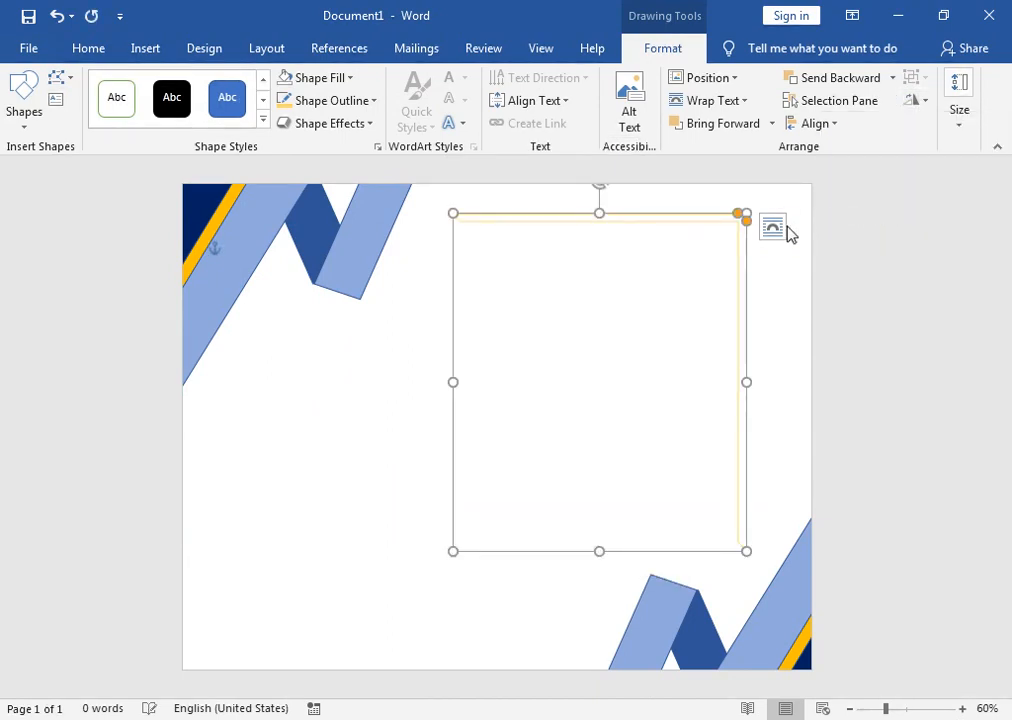
drag(447, 382, 383, 382)
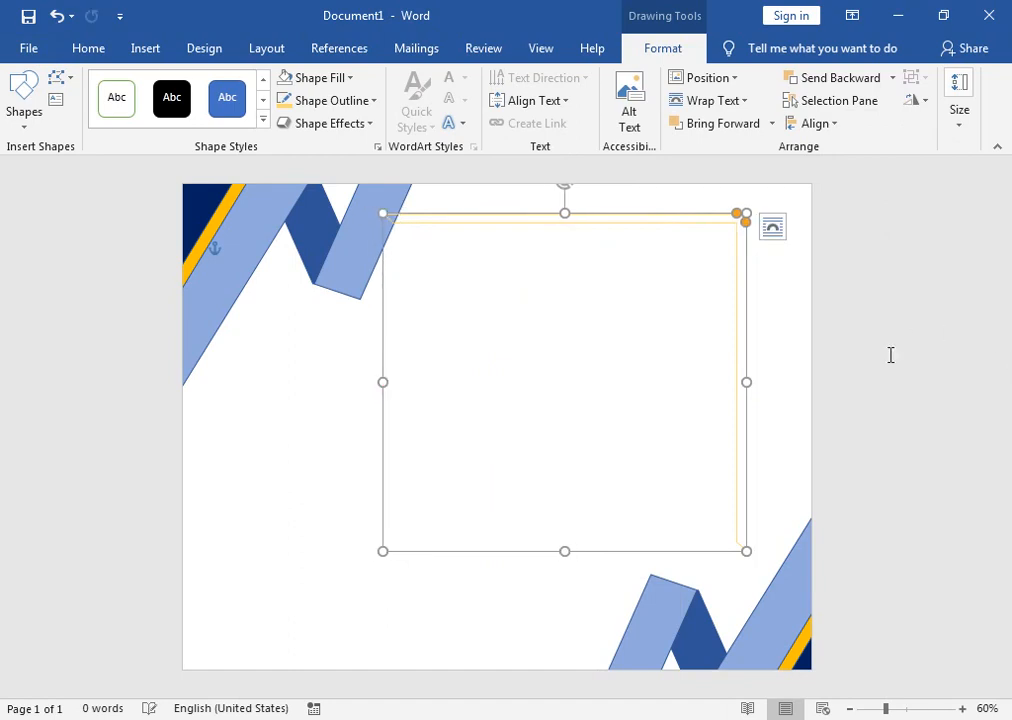
click(750, 378)
Step: Stretch the half frame further right and extend its bottom edge down
click(741, 376)
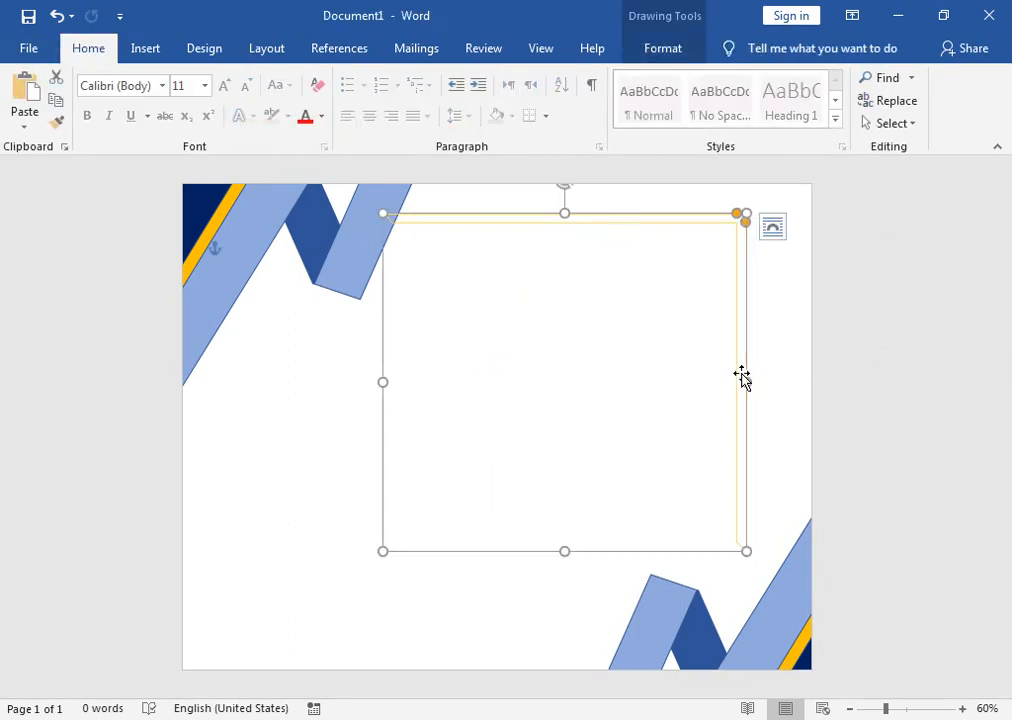
drag(743, 379, 792, 376)
drag(586, 555, 587, 605)
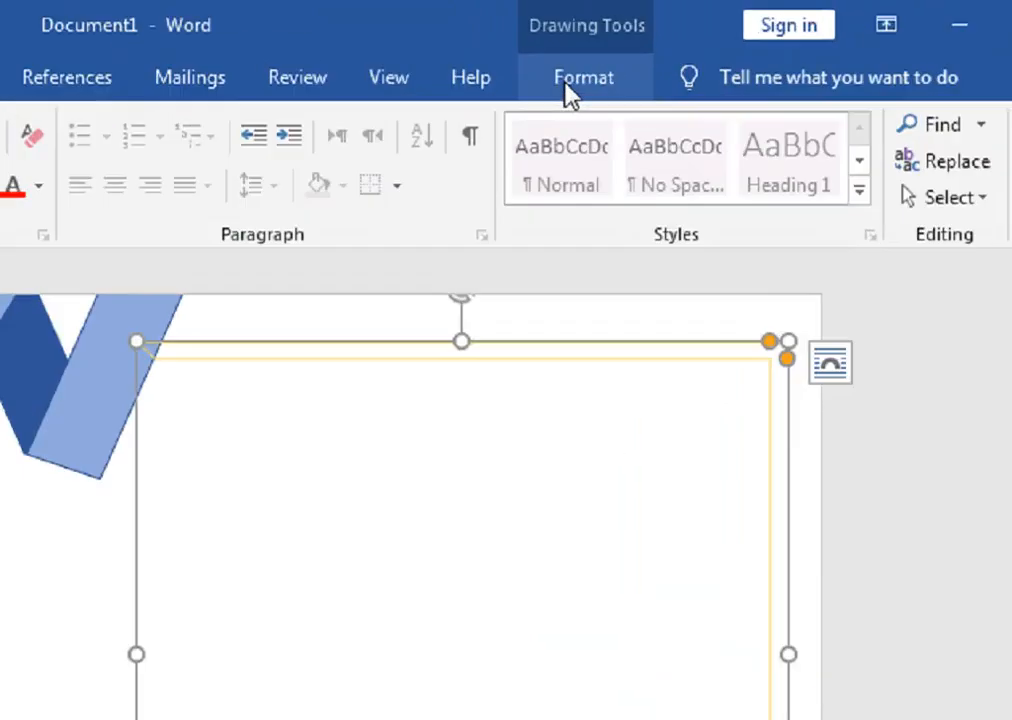
Step: Send the frame to the back and recolour its outline blue
click(658, 54)
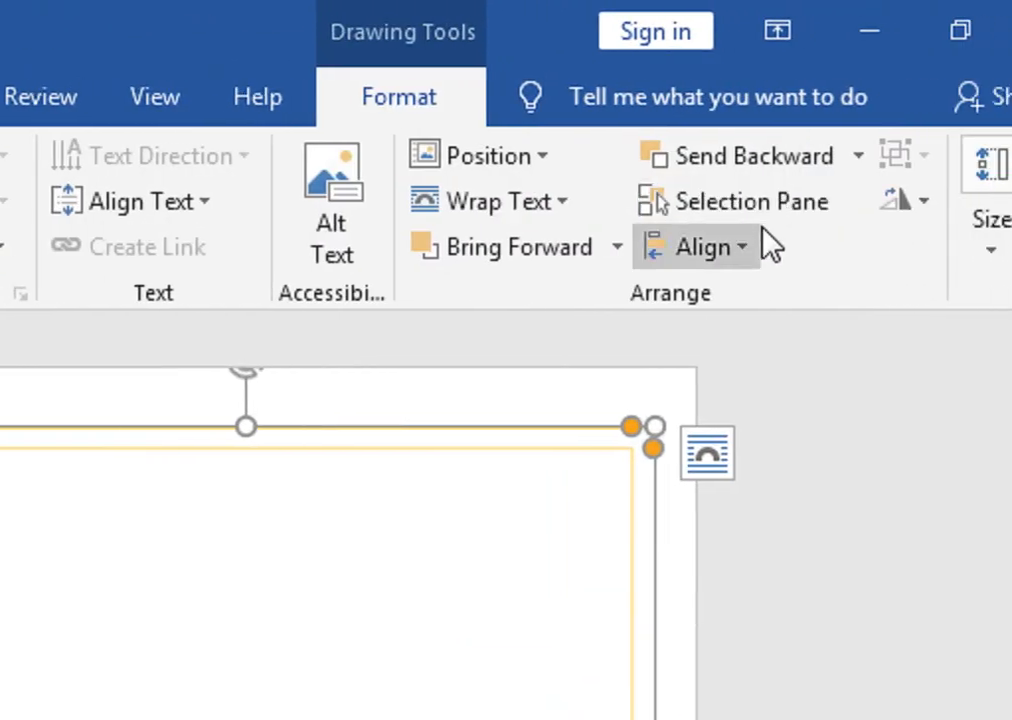
click(859, 156)
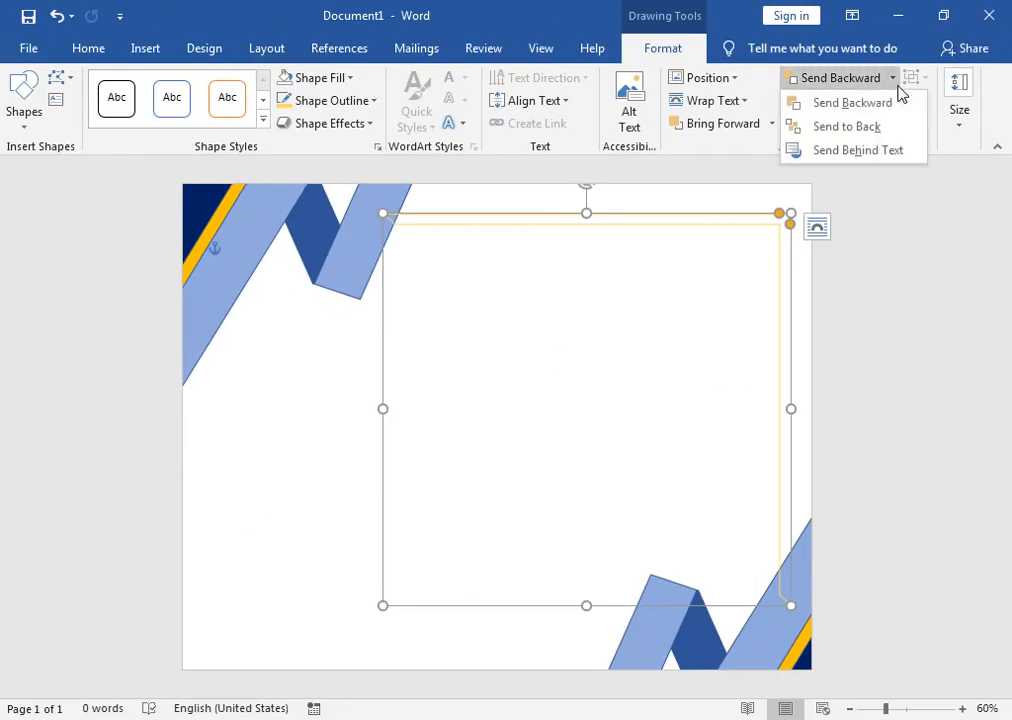
click(913, 128)
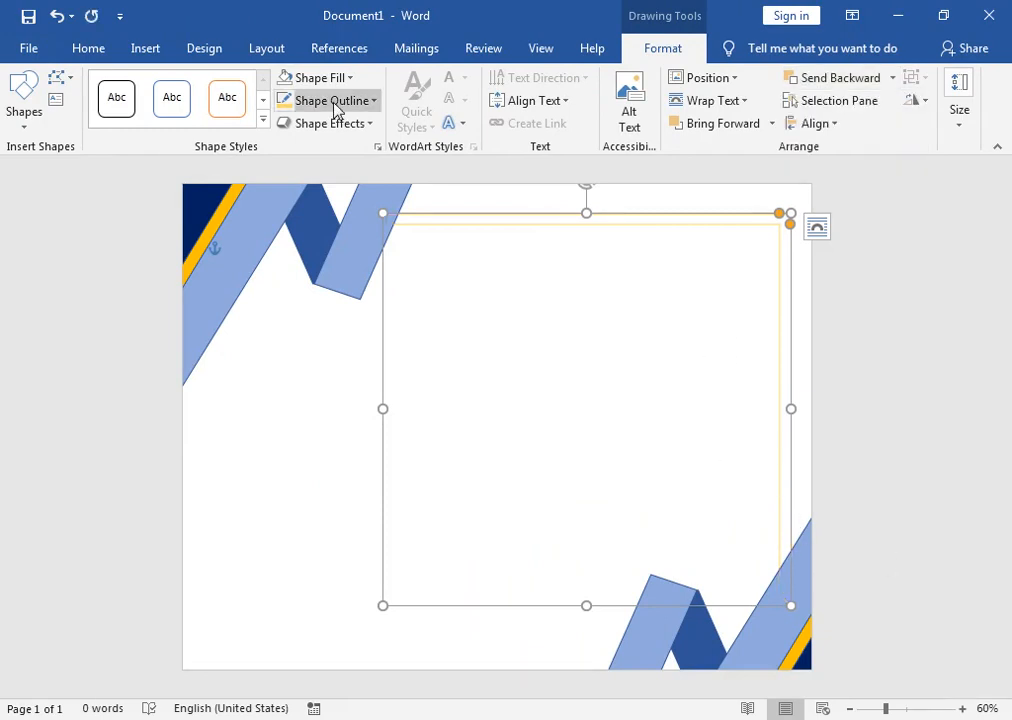
click(363, 110)
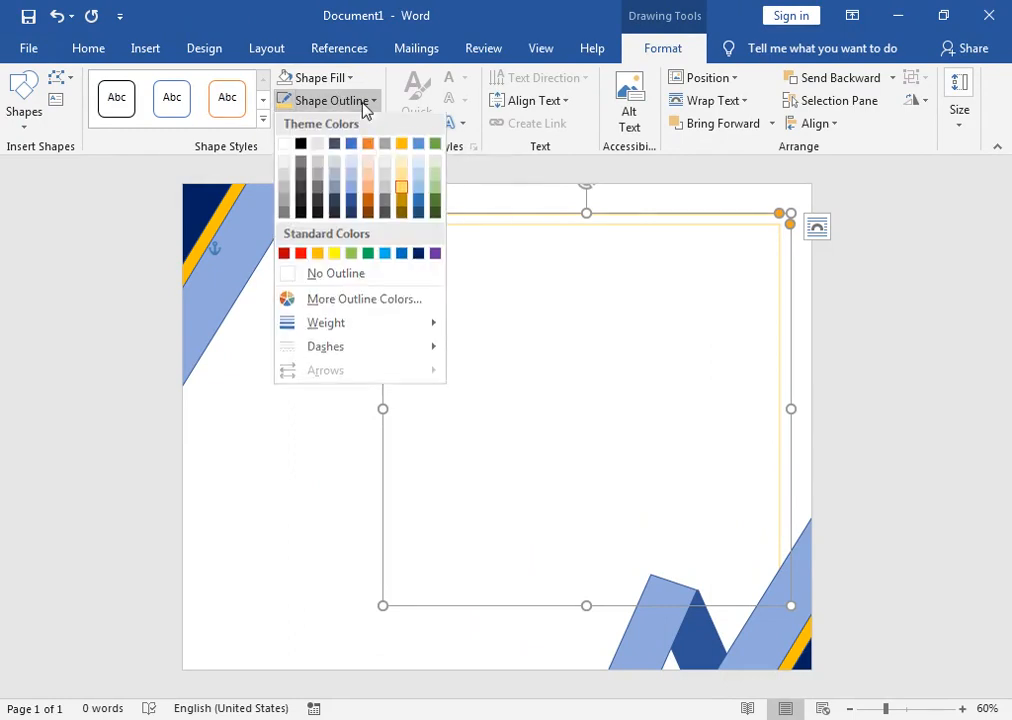
click(351, 194)
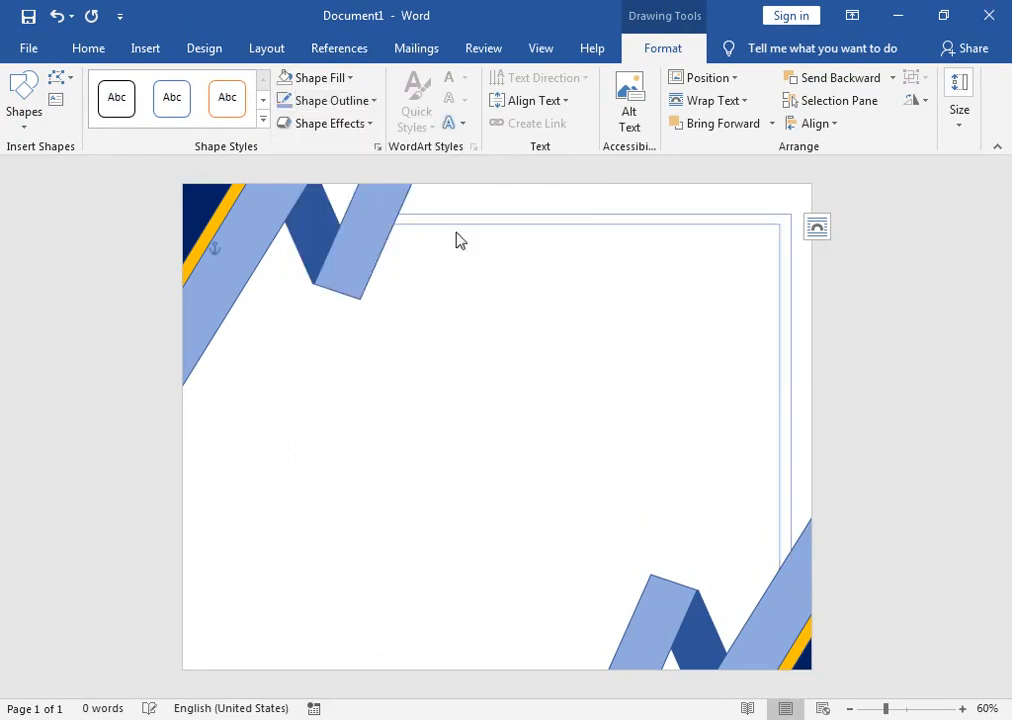
Step: Move the second frame lower left, flip it horizontally and vertically, and shift it left
drag(662, 239, 594, 266)
click(912, 101)
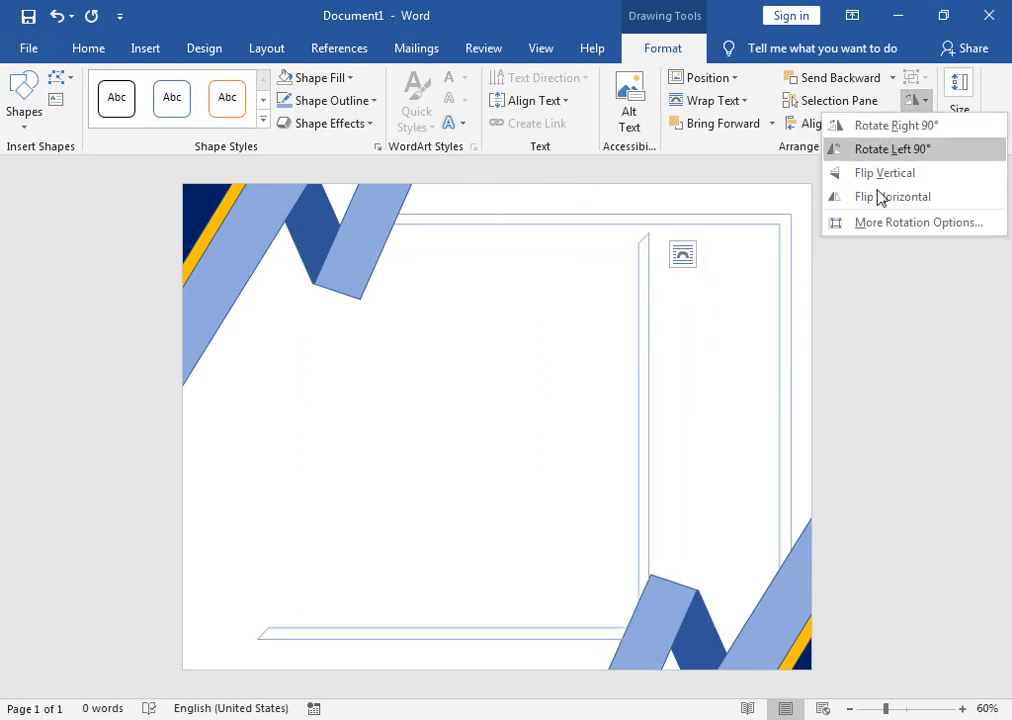
click(877, 200)
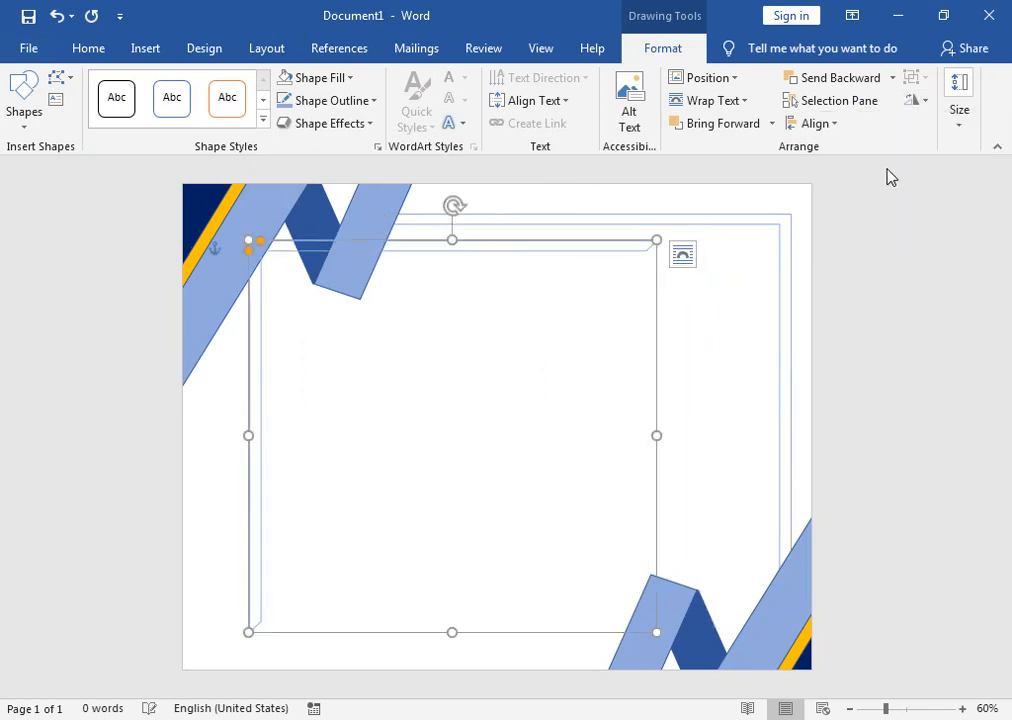
click(910, 101)
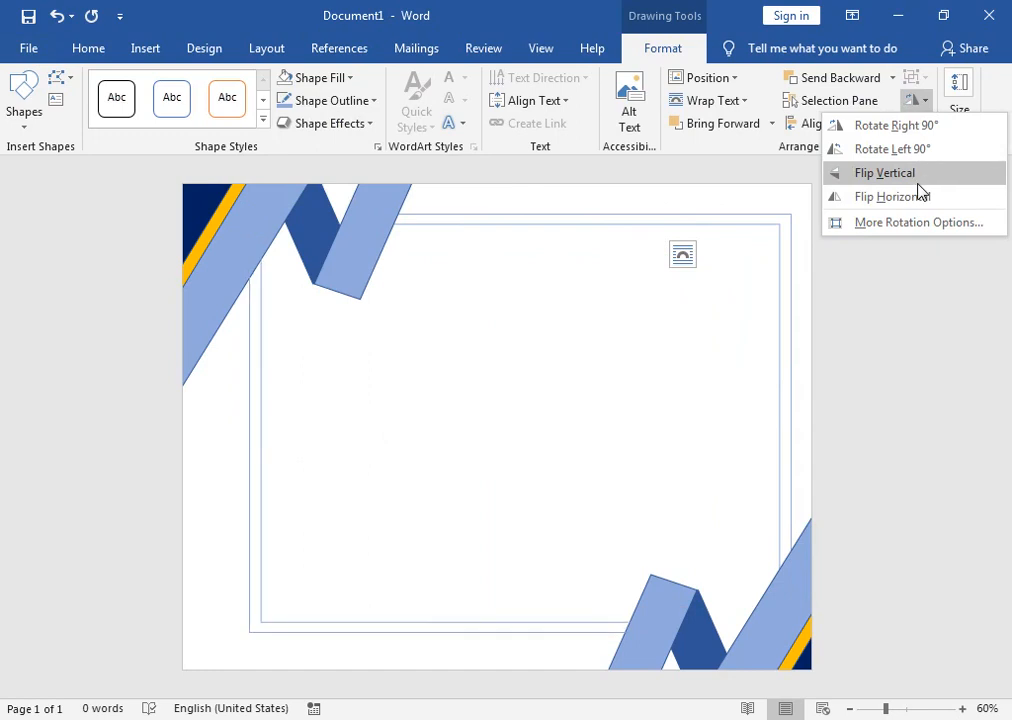
click(918, 180)
drag(235, 351, 199, 346)
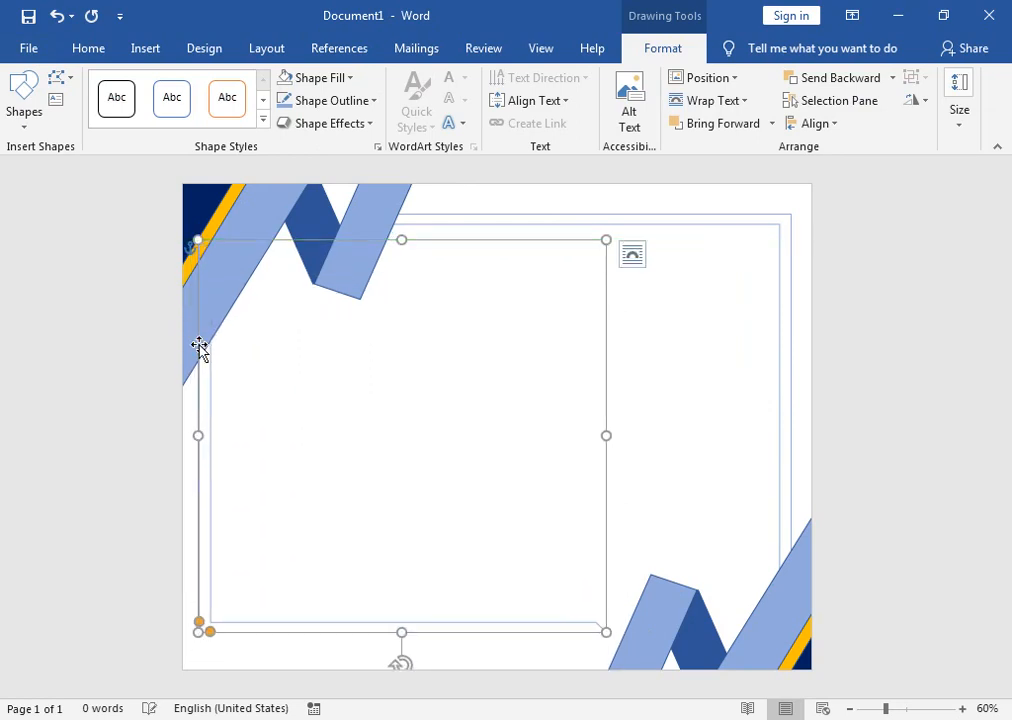
Step: Nudge the frame left and down with the arrow keys and widen it to the right
key(Down)
key(Down)
key(Down)
key(Down)
key(Down)
key(Right)
key(Right)
key(Right)
key(Right)
key(Right)
key(Right)
key(Right)
key(Right)
key(Right)
key(Right)
key(Right)
key(Right)
key(Right)
key(Right)
key(Right)
key(Right)
key(Right)
key(Right)
key(Right)
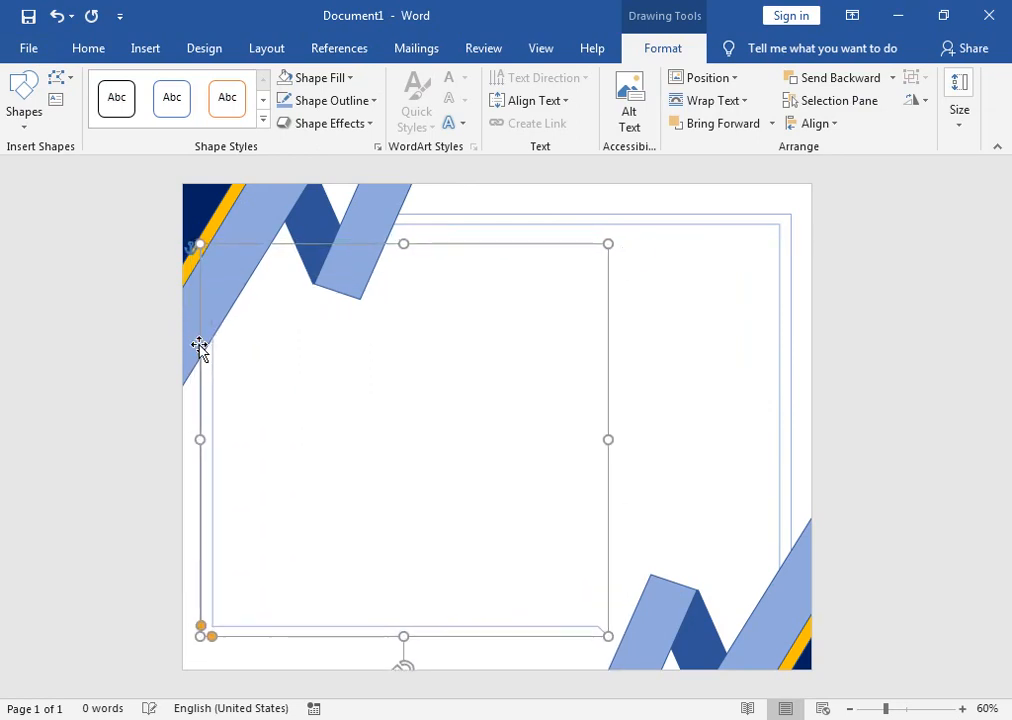
key(Down)
key(Down)
key(Down)
key(Down)
key(Down)
key(Down)
key(Down)
key(Down)
key(Down)
key(Down)
key(Down)
key(Down)
key(Down)
key(Down)
key(Down)
key(Down)
key(Down)
key(Down)
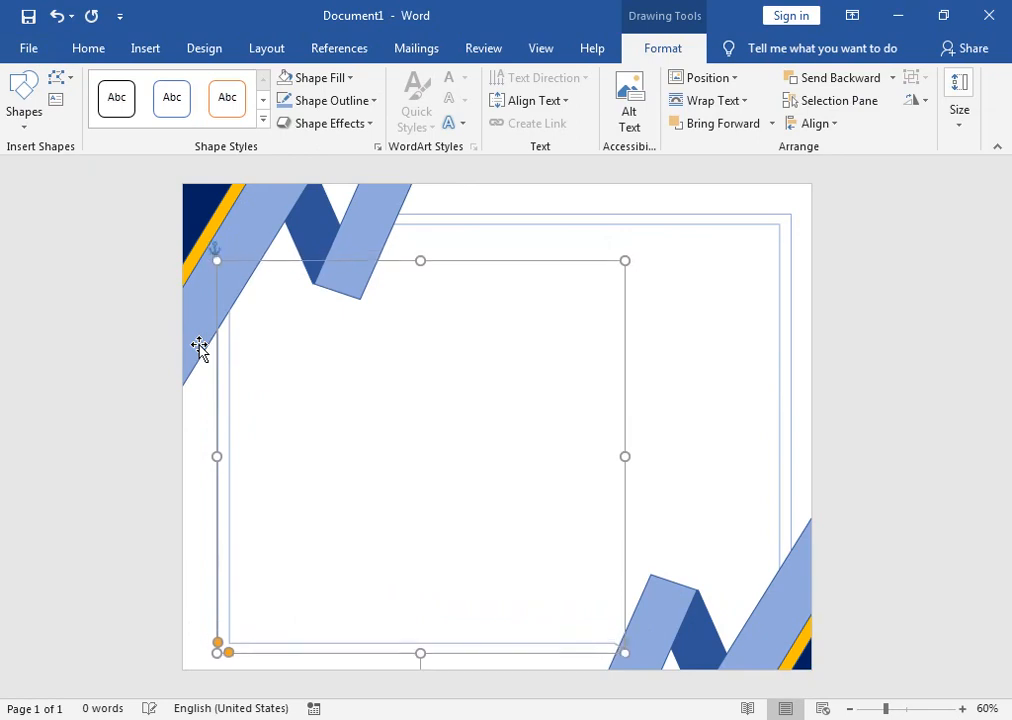
key(Left)
key(Left)
key(Left)
key(Left)
key(Left)
key(Left)
key(Left)
key(Left)
key(Left)
key(Left)
key(Left)
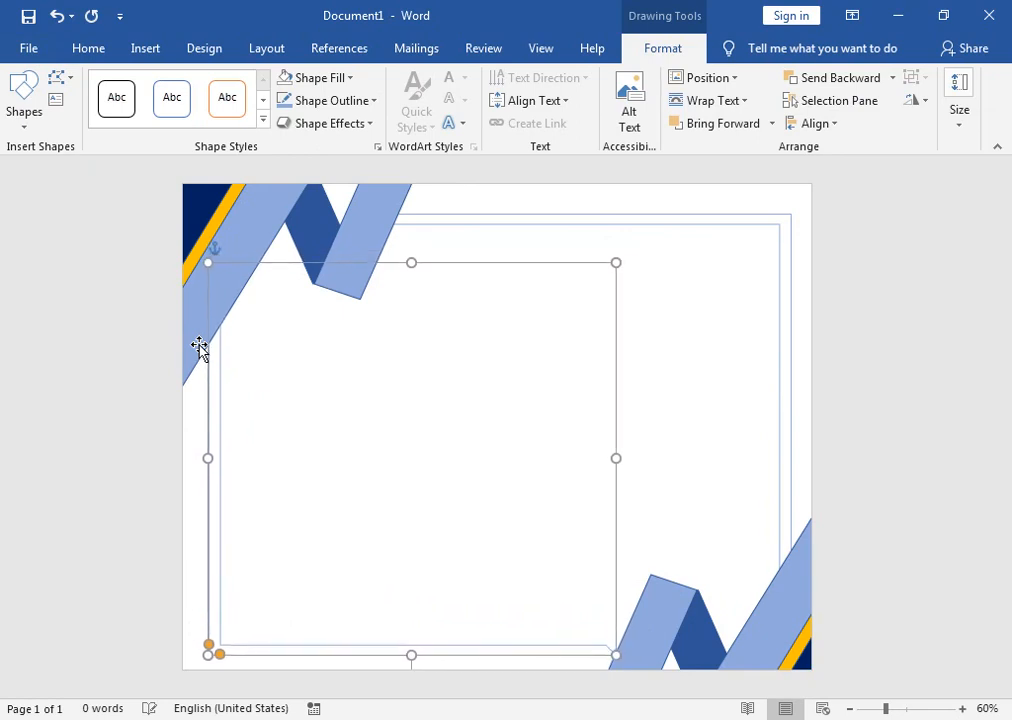
key(Left)
key(Left)
key(Down)
key(Down)
key(Down)
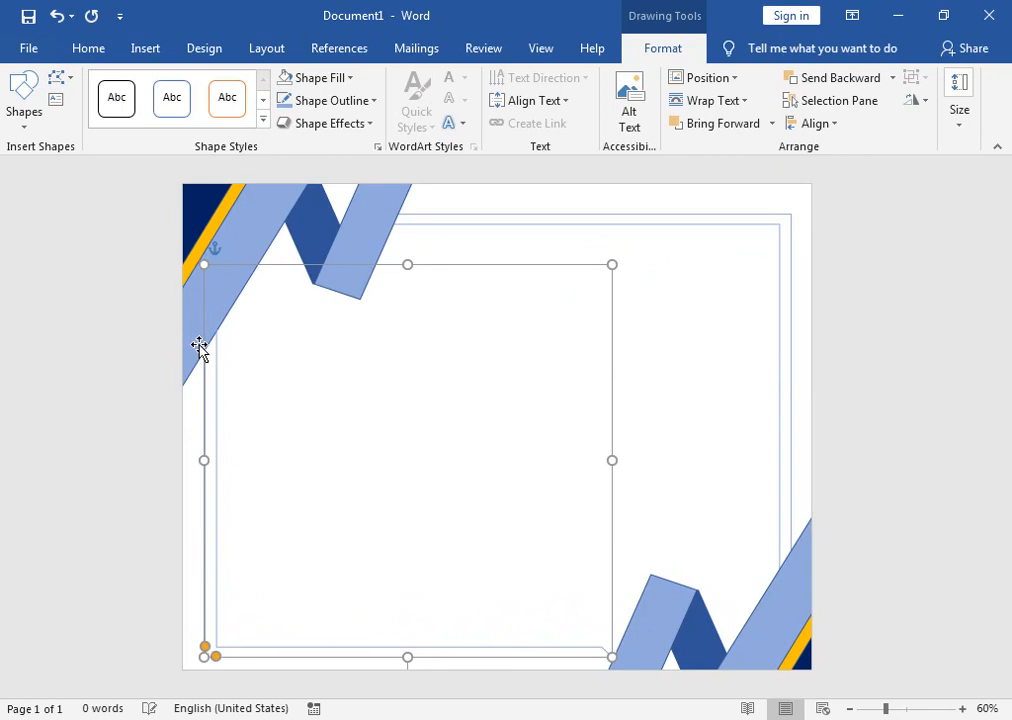
drag(615, 461, 633, 461)
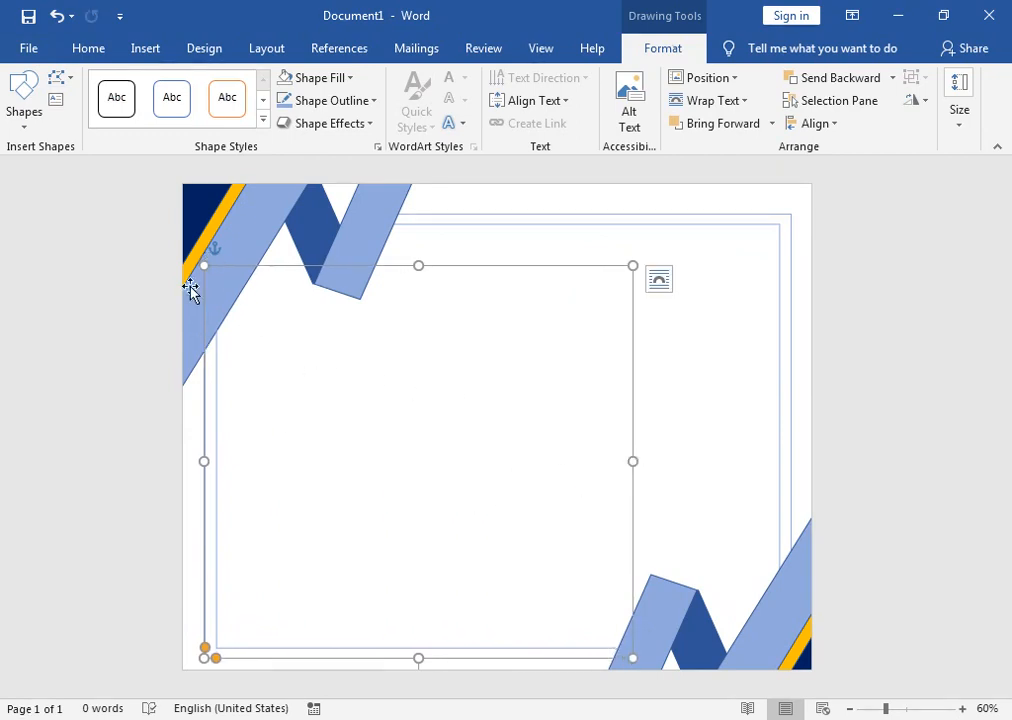
Step: Try a band-thickness change, undo it, then narrow the frame's left band
drag(217, 659, 248, 658)
click(198, 653)
key(ctrl+z)
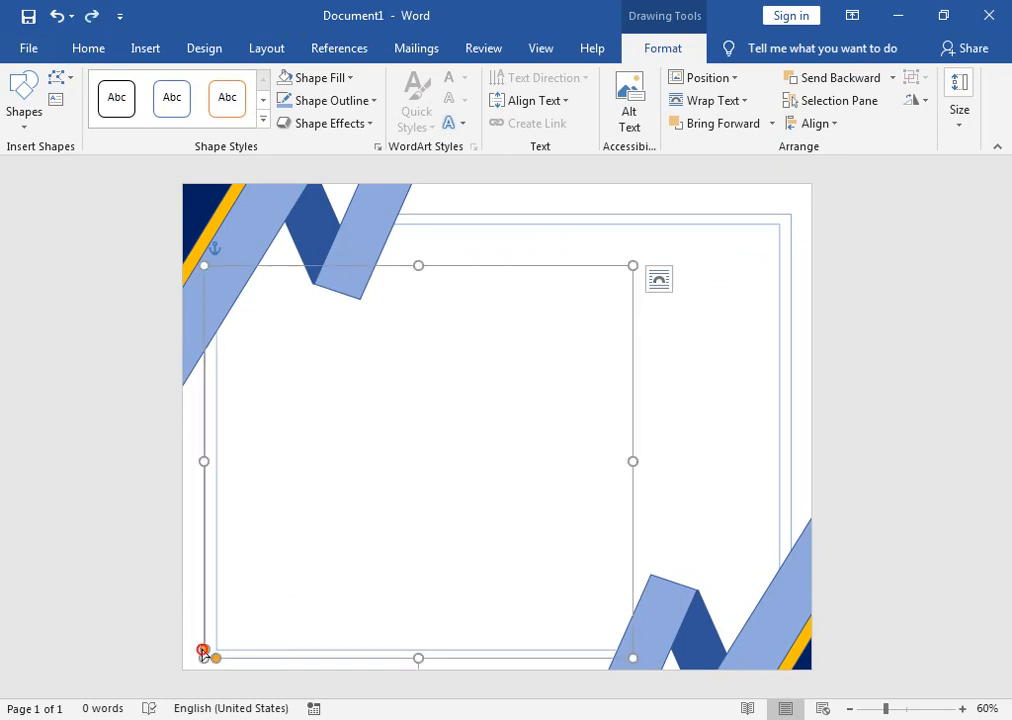
click(207, 651)
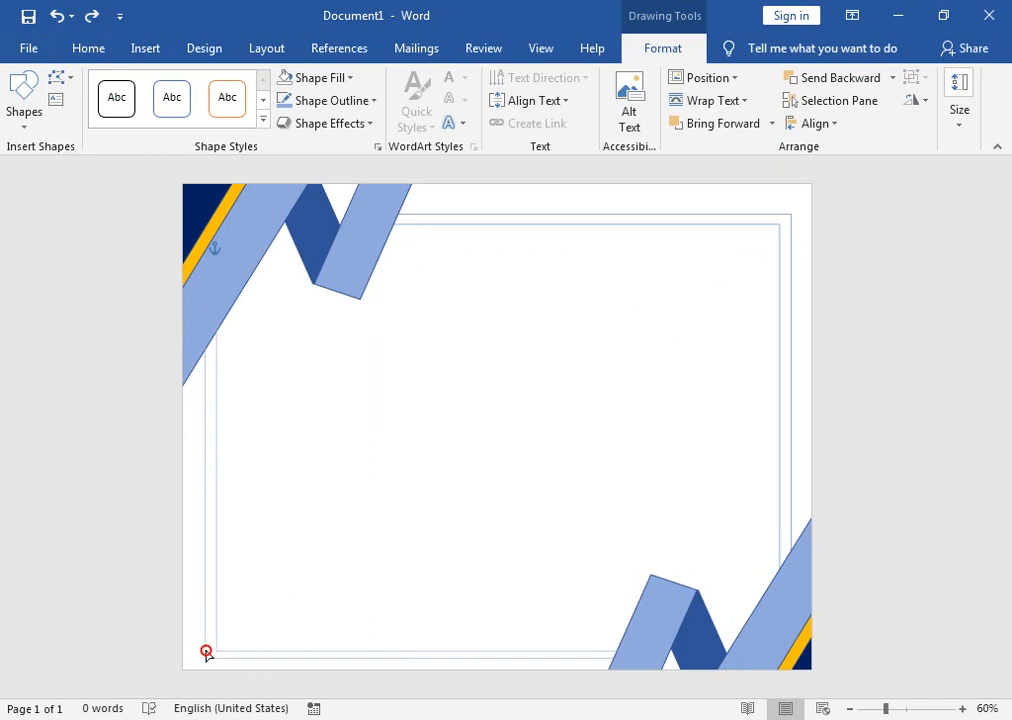
drag(205, 651, 246, 658)
Step: Undo the last band adjustment, outline the inner frame in gold, and send it to the back
key(ctrl+z)
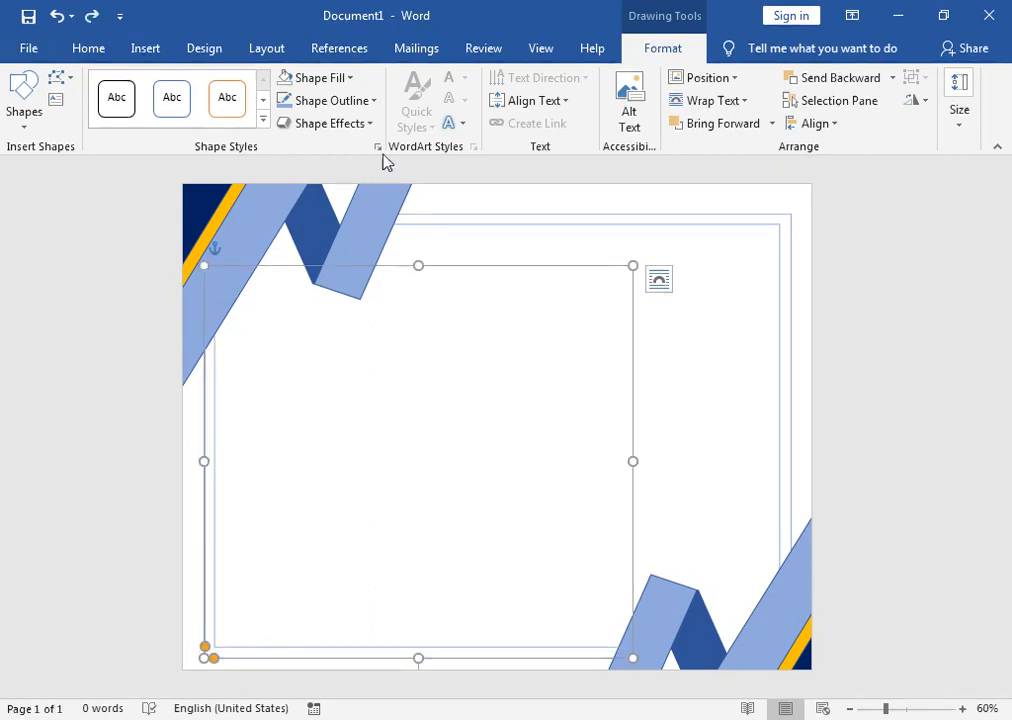
click(330, 100)
click(401, 197)
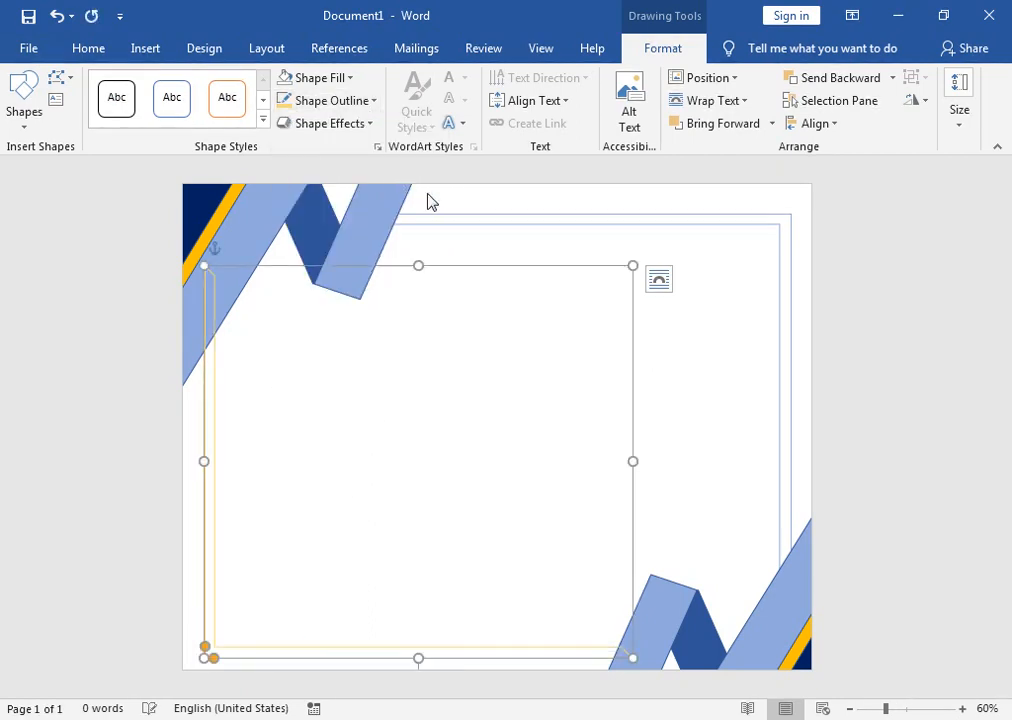
click(891, 79)
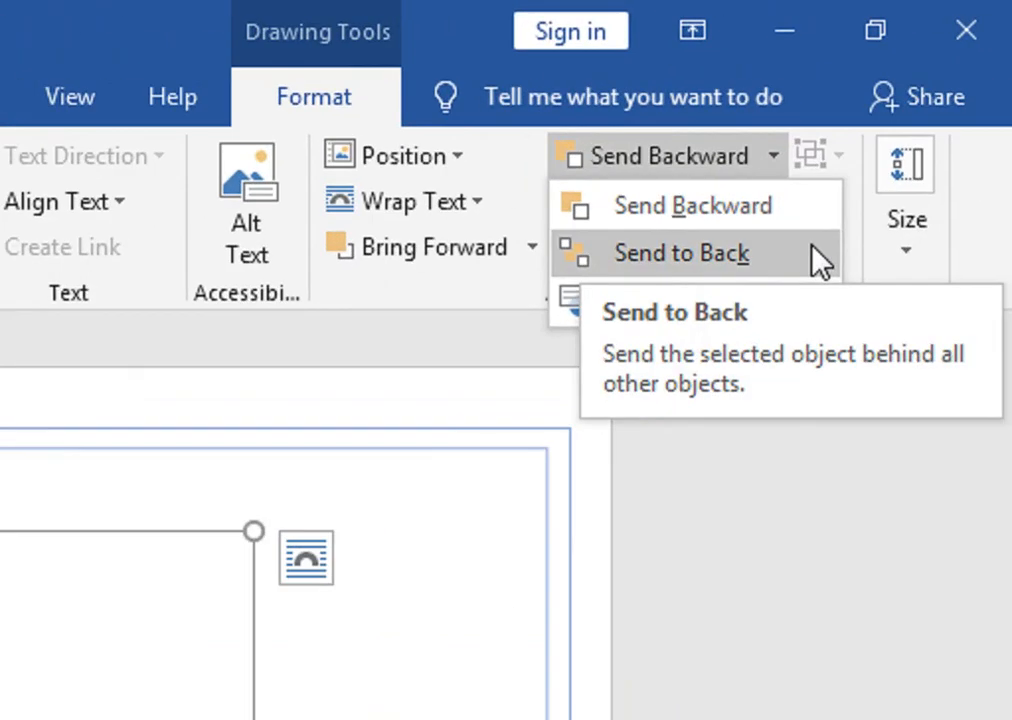
click(824, 242)
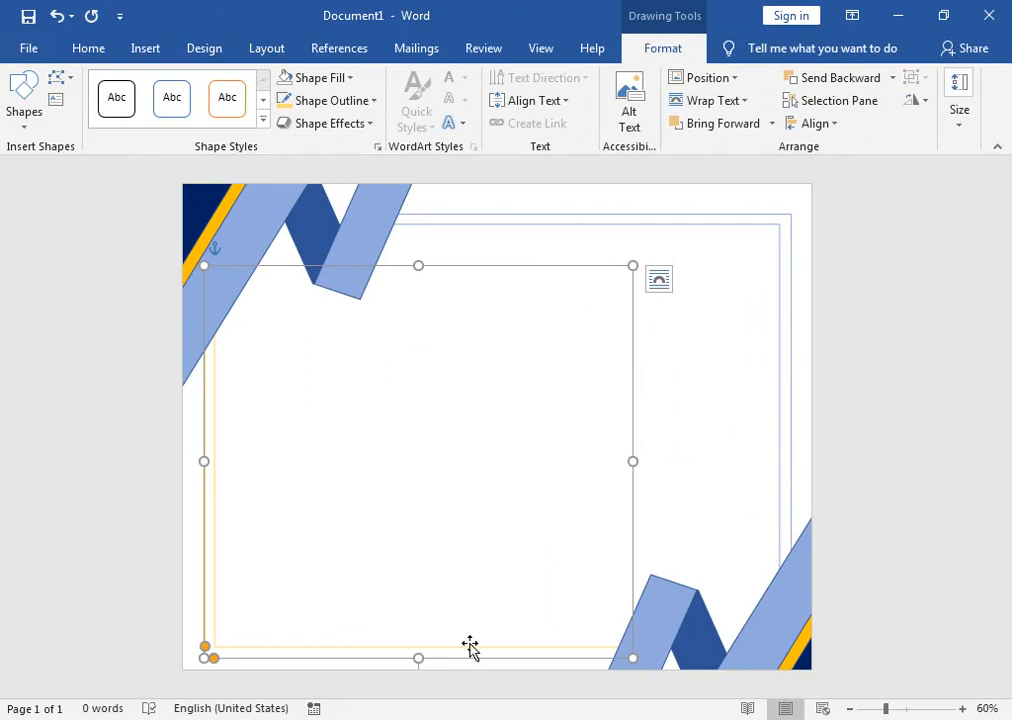
click(681, 460)
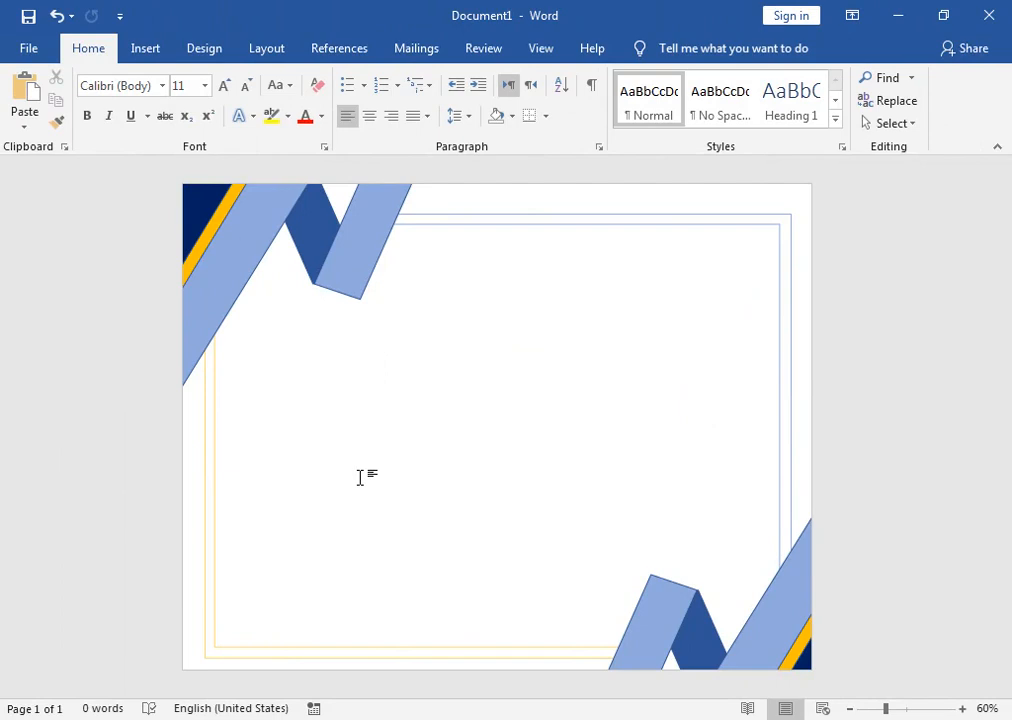
Step: Draw a rectangle across the centre of the certificate page
click(145, 50)
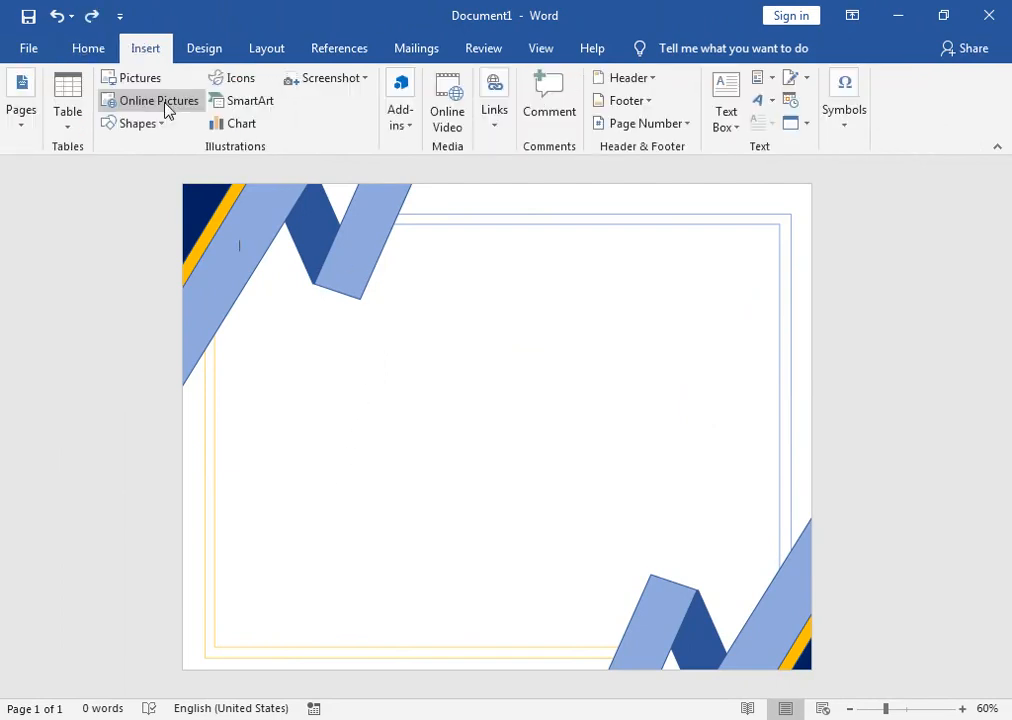
click(152, 124)
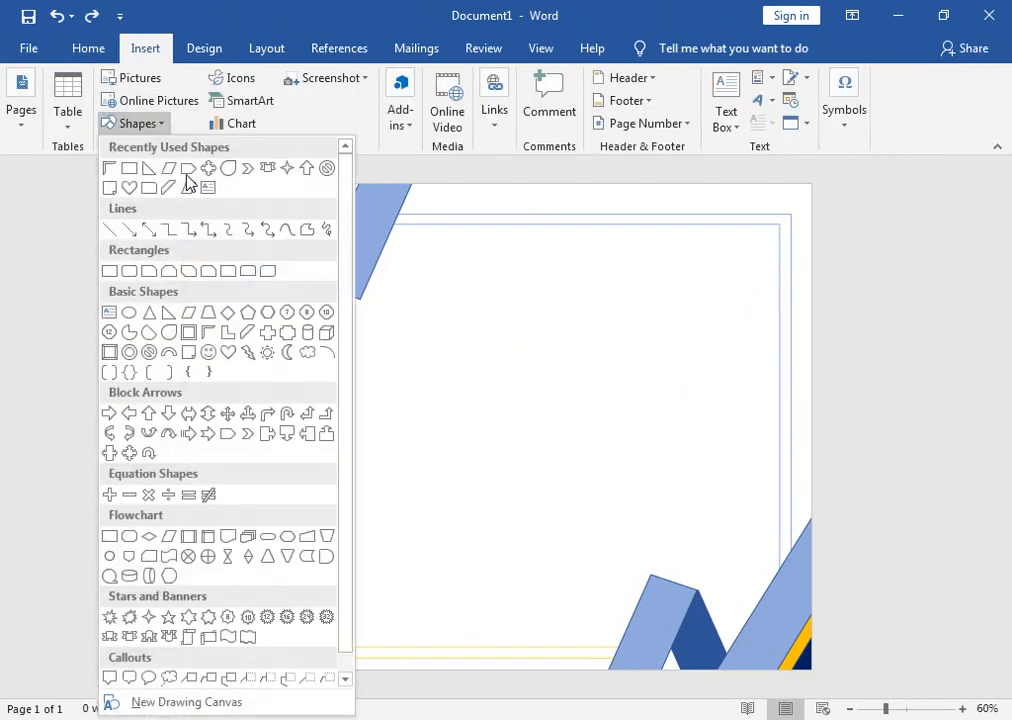
click(133, 170)
drag(296, 293, 705, 602)
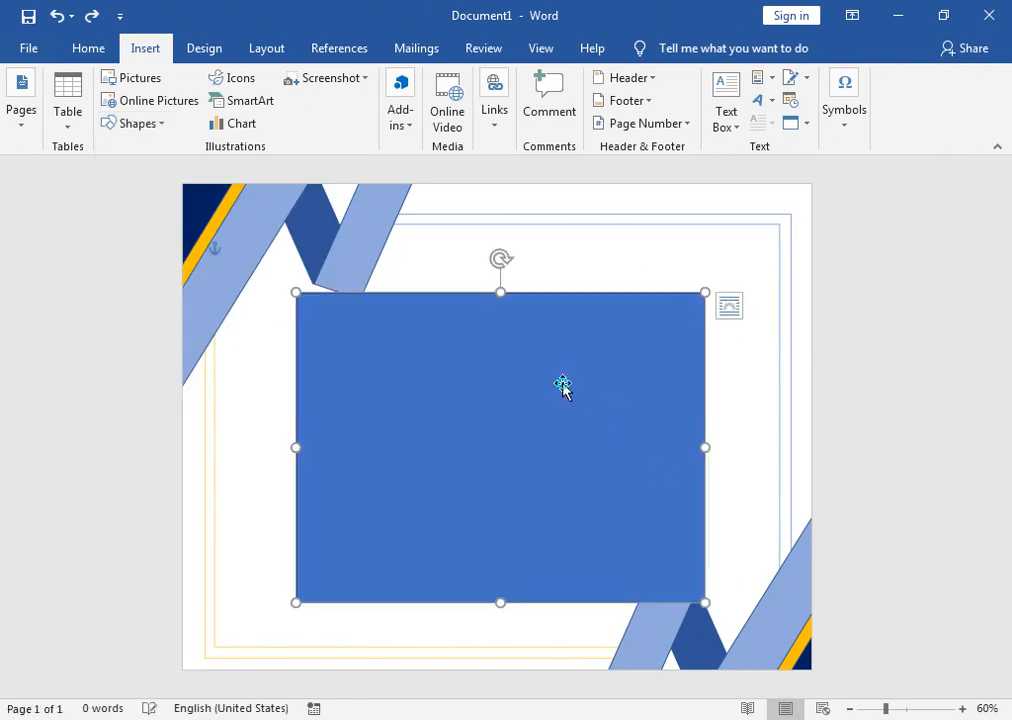
Step: Add the lines 'Certificate' and 'Employee Of The Month' inside the rectangle and select them
right_click(563, 387)
click(605, 436)
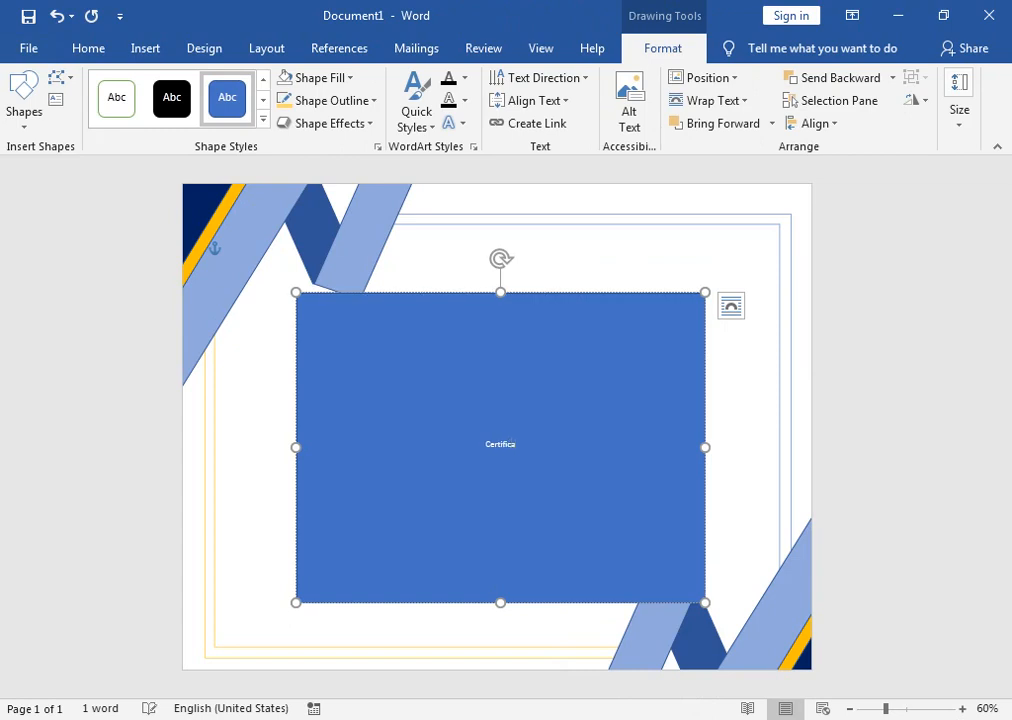
key(Return)
text(Employee)
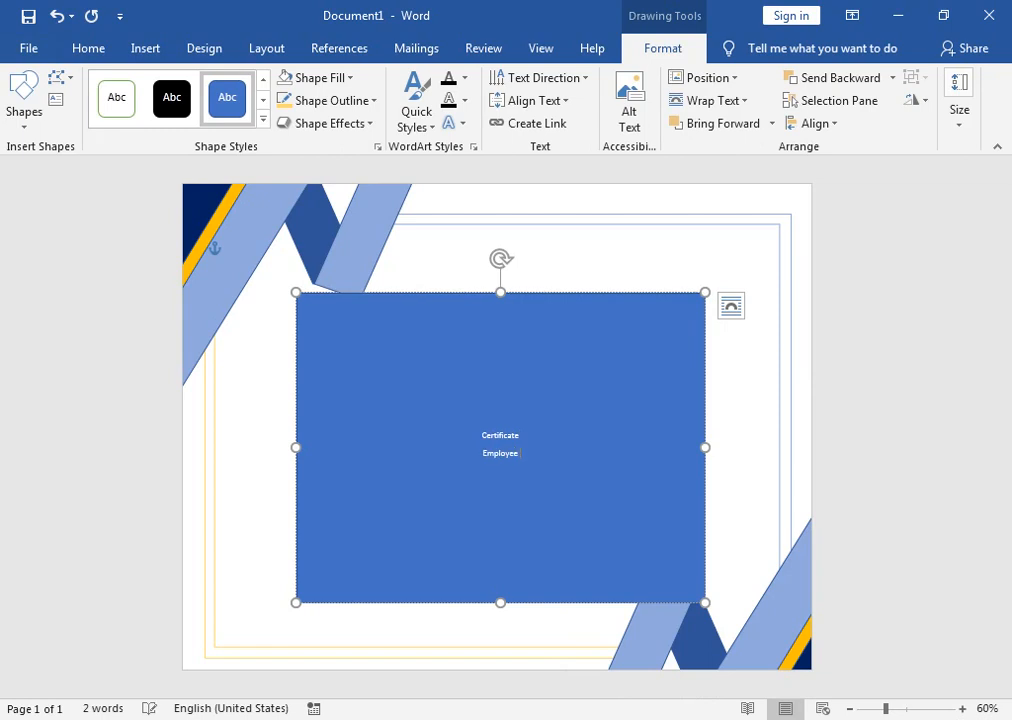
text( Of The Month)
key(ctrl+a)
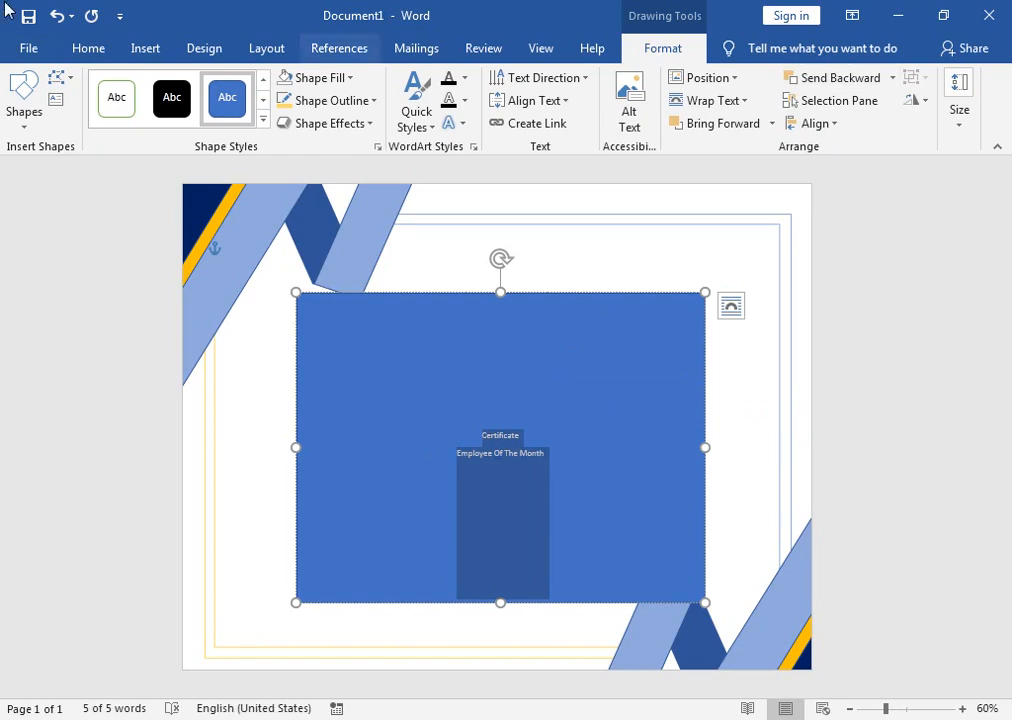
Step: Apply No Spacing to the rectangle's text, centre it, and enlarge it to 36 pt
click(100, 52)
click(728, 110)
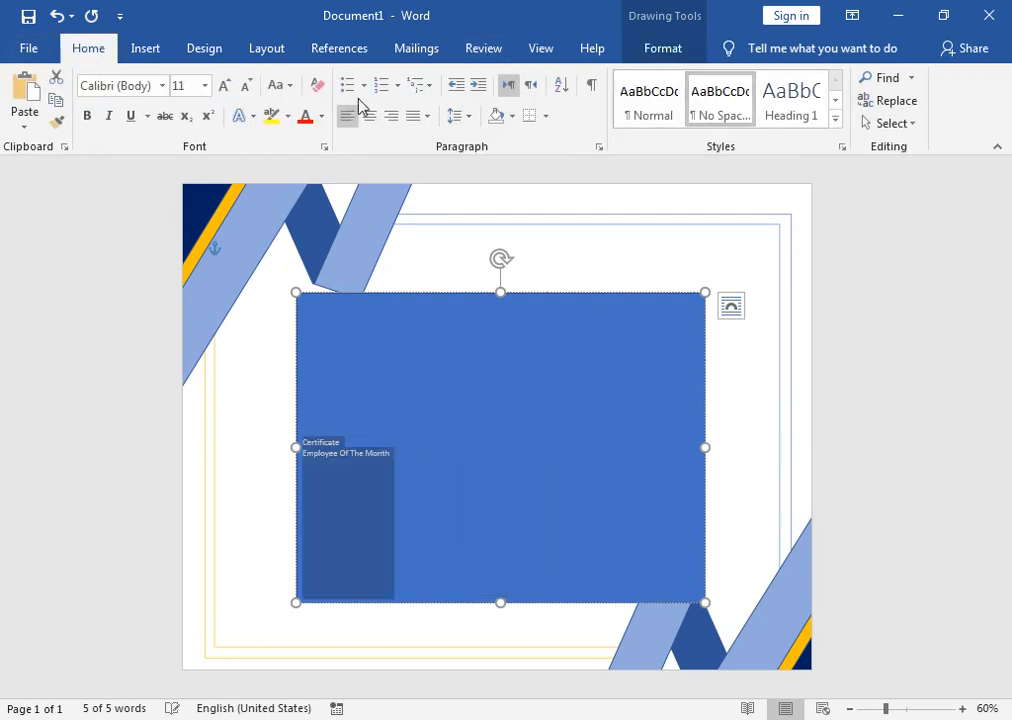
click(369, 116)
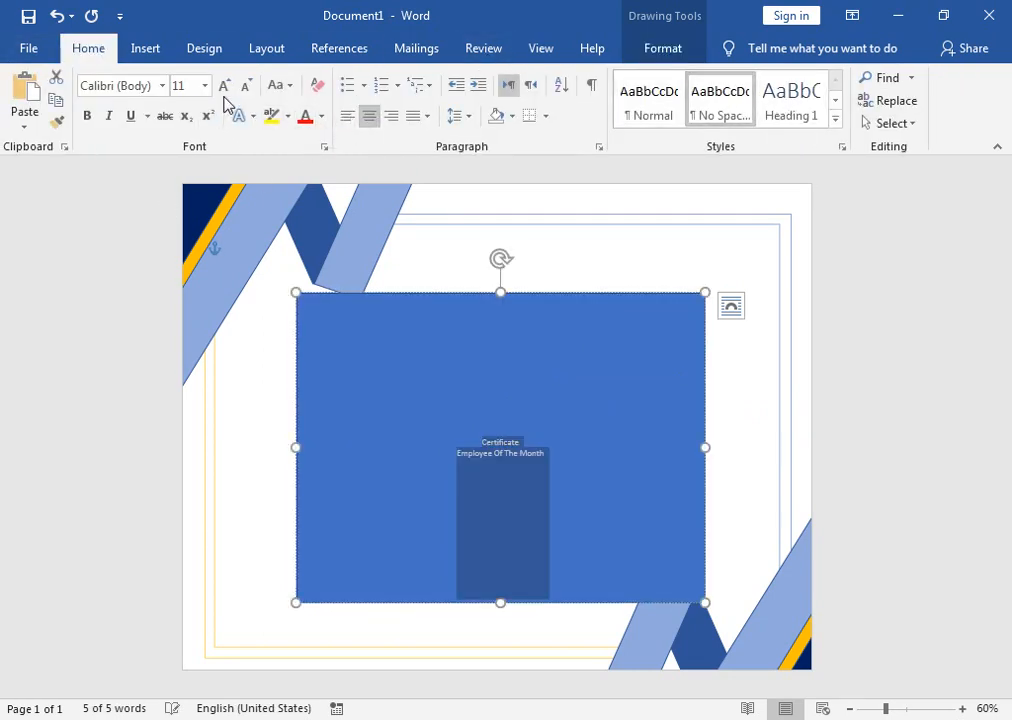
double_click(224, 90)
triple_click(224, 90)
double_click(224, 90)
double_click(224, 90)
click(224, 90)
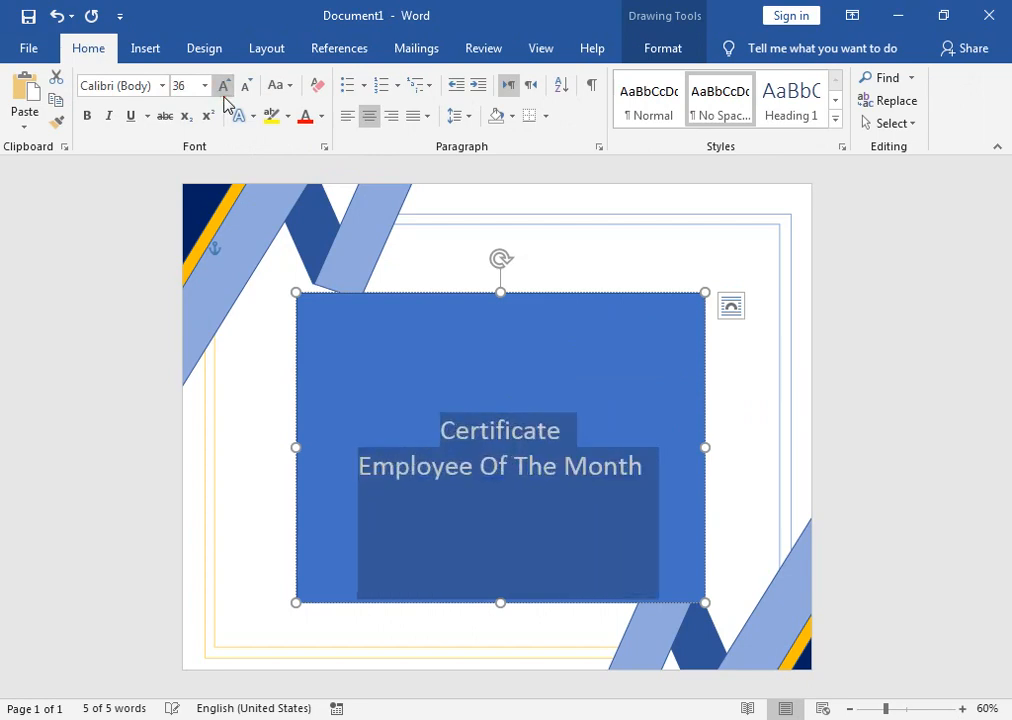
Step: Align the text to the top of the rectangle
click(636, 65)
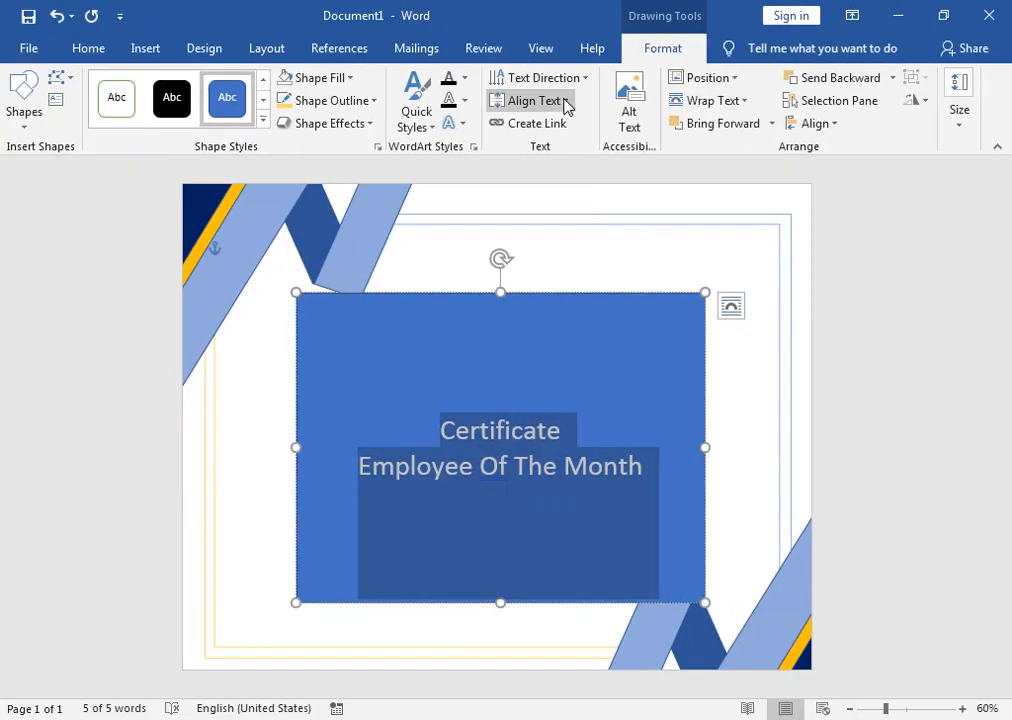
click(534, 101)
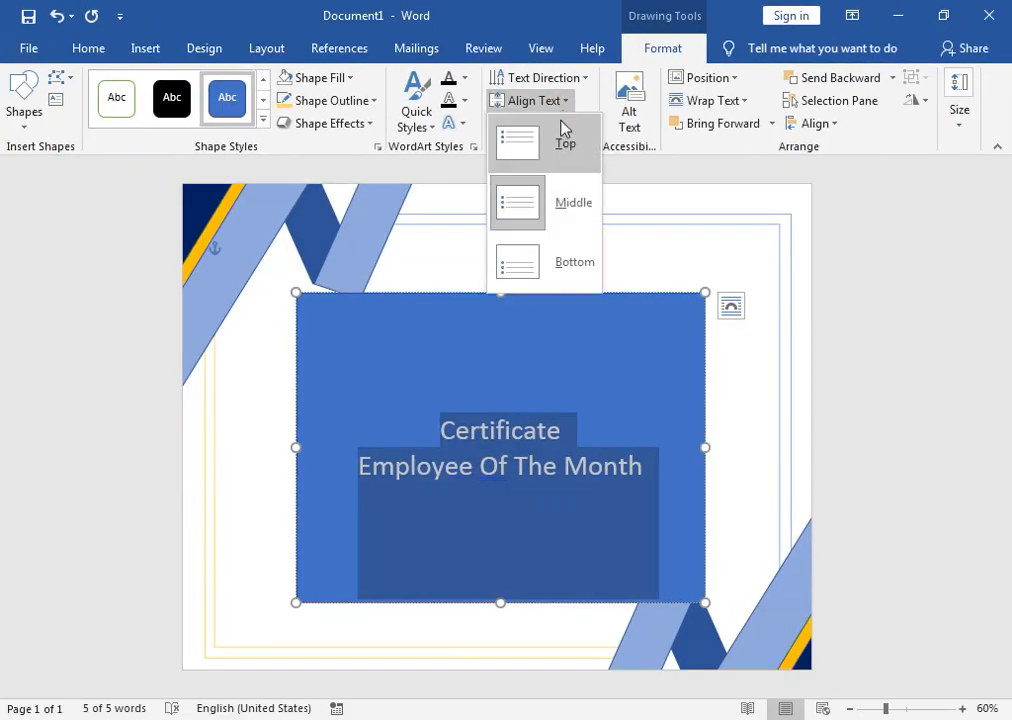
click(562, 138)
click(508, 333)
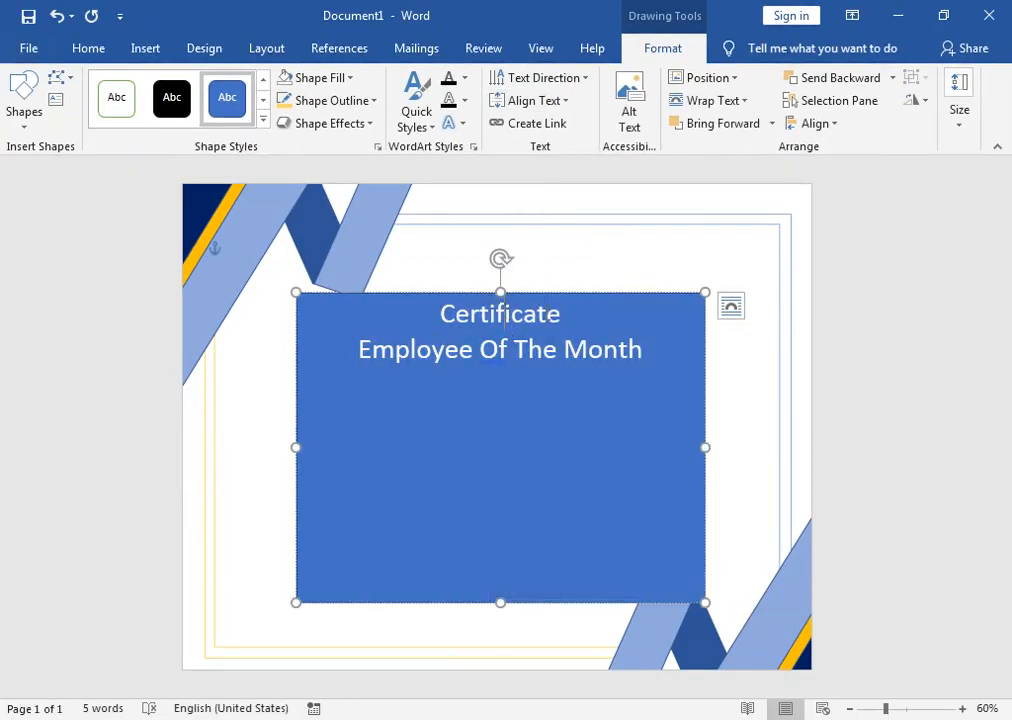
Step: Enlarge 'Certificate' to 80 pt and make it italic
click(80, 56)
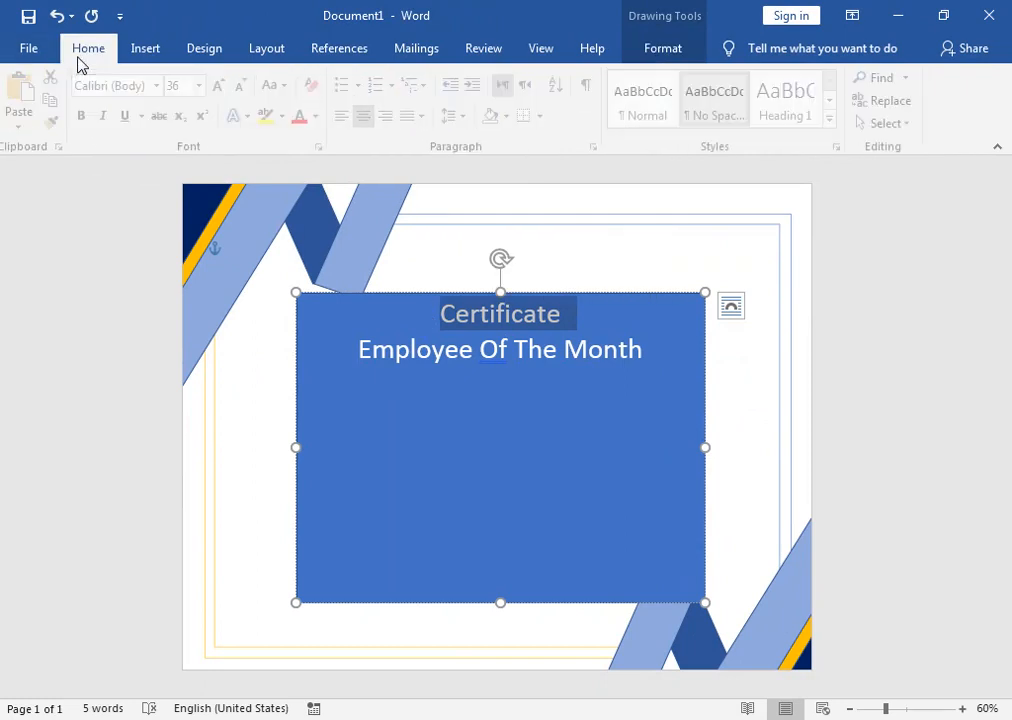
click(224, 86)
click(224, 86)
click(224, 86)
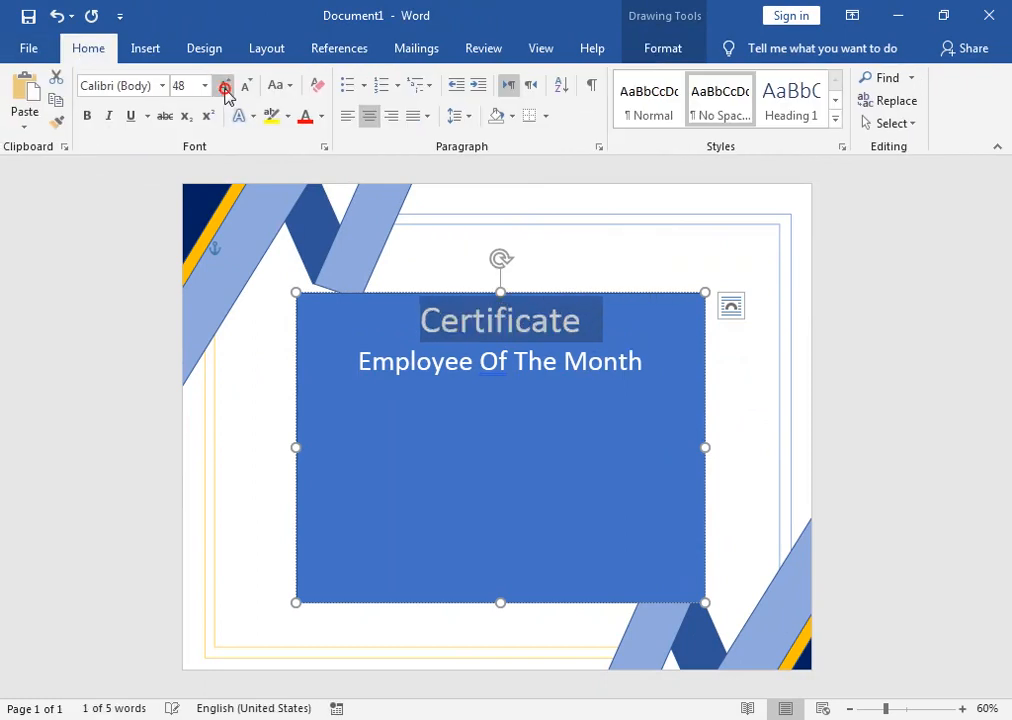
click(224, 86)
click(224, 86)
click(224, 86)
click(224, 86)
click(224, 86)
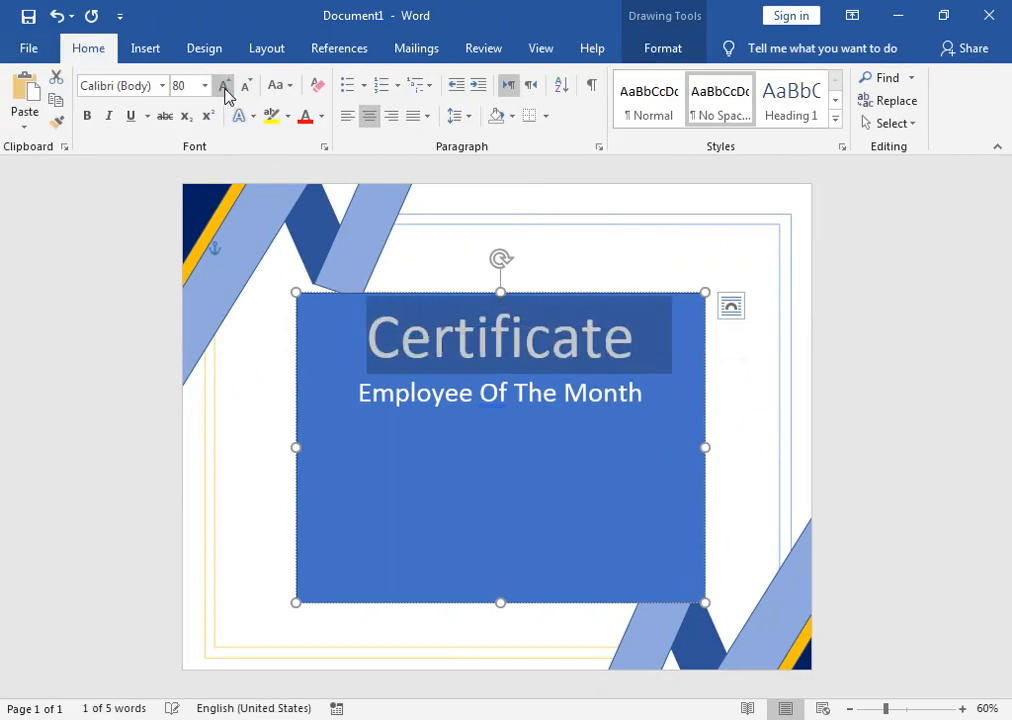
click(106, 118)
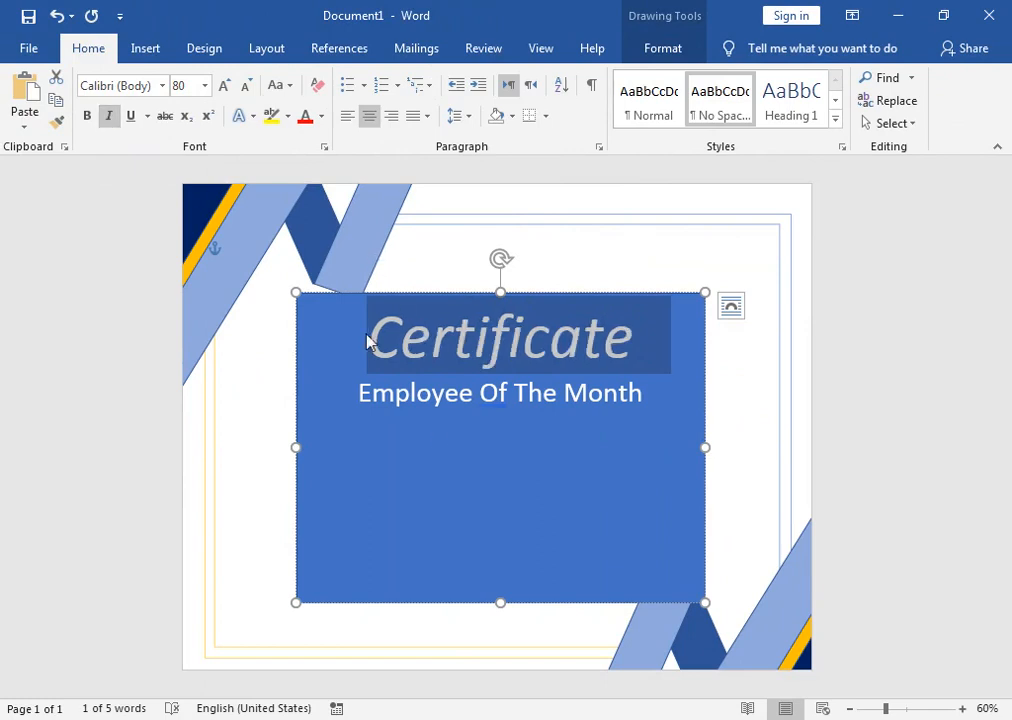
Step: Set the 'Employee Of The Month' line to 48 pt italic
click(395, 392)
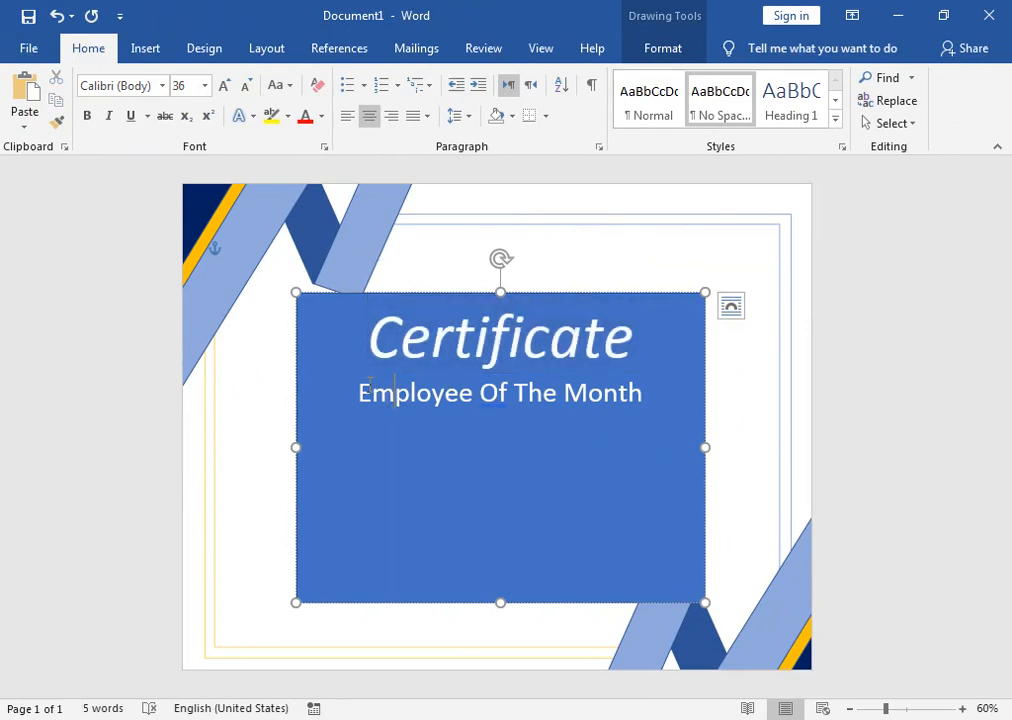
drag(358, 403, 655, 400)
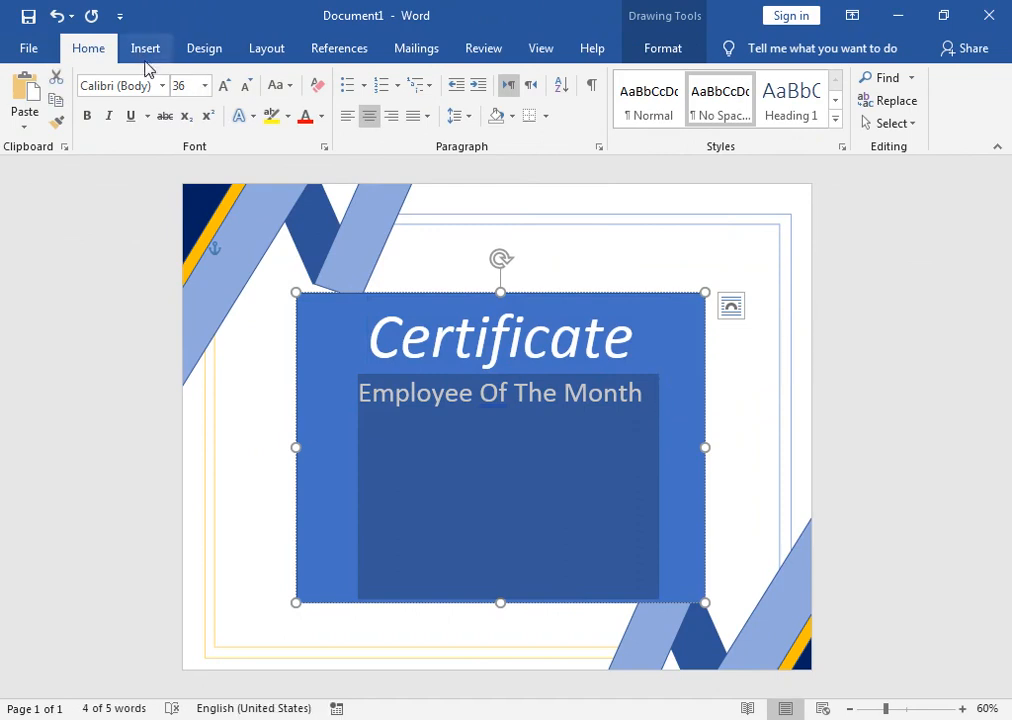
click(225, 88)
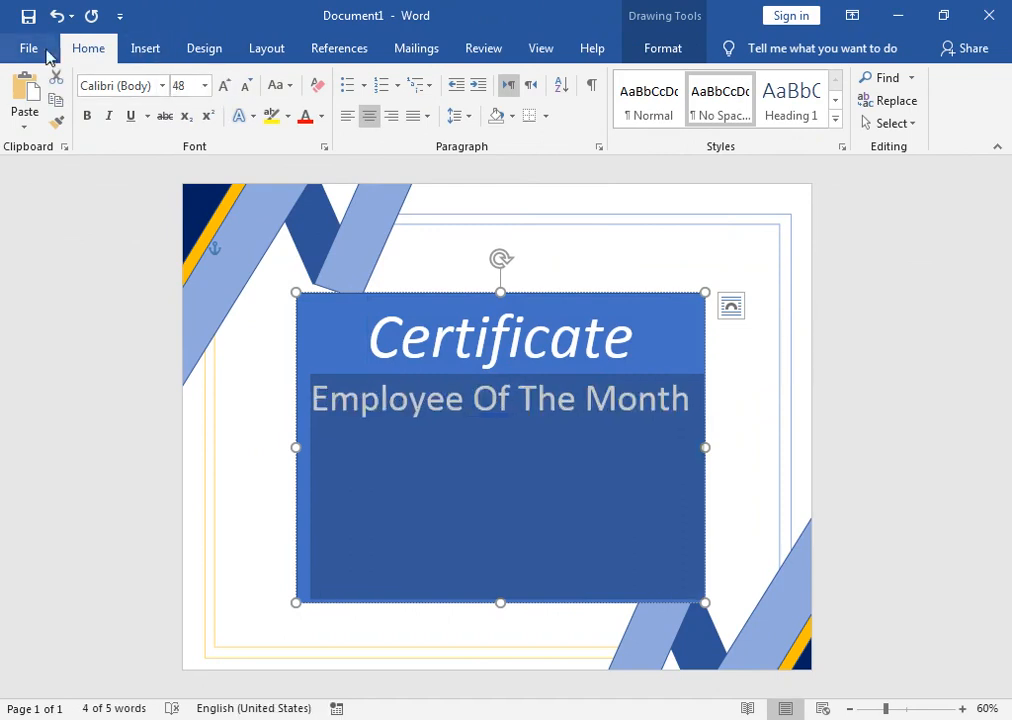
click(104, 120)
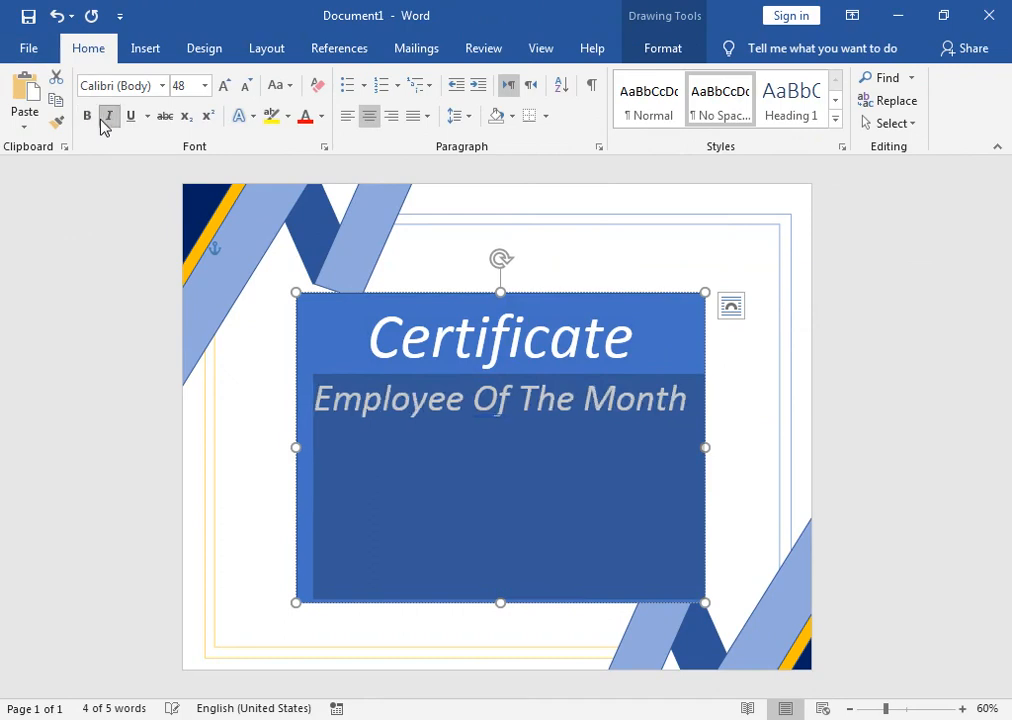
Step: Make the 'Certificate' title bold and select the whole text box
drag(368, 338, 671, 339)
click(87, 116)
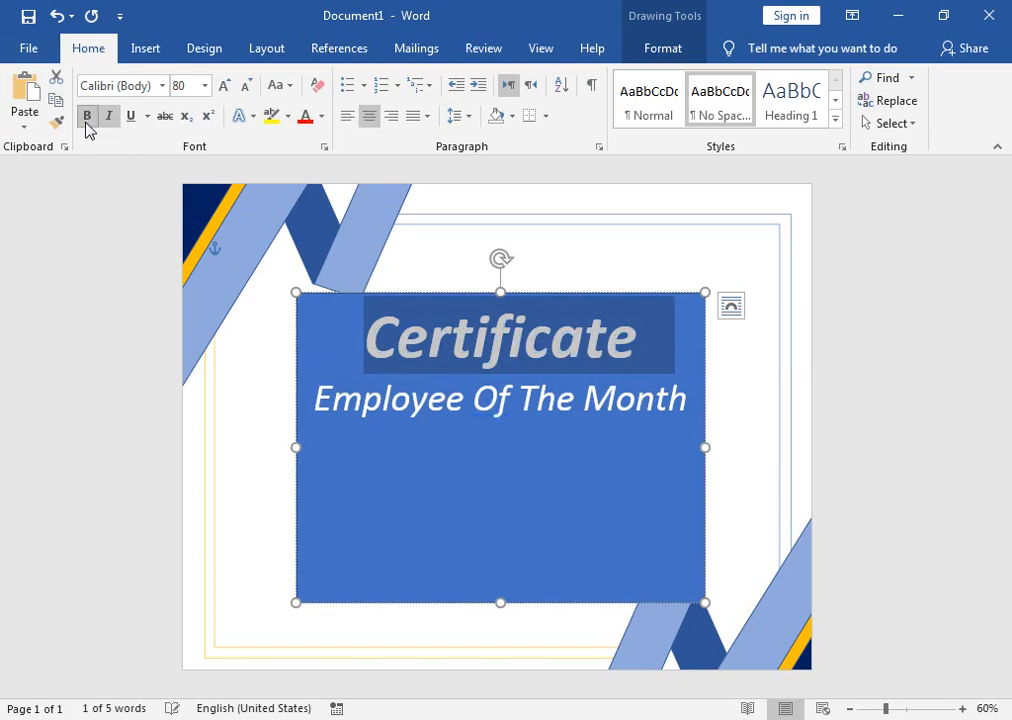
click(425, 294)
click(658, 50)
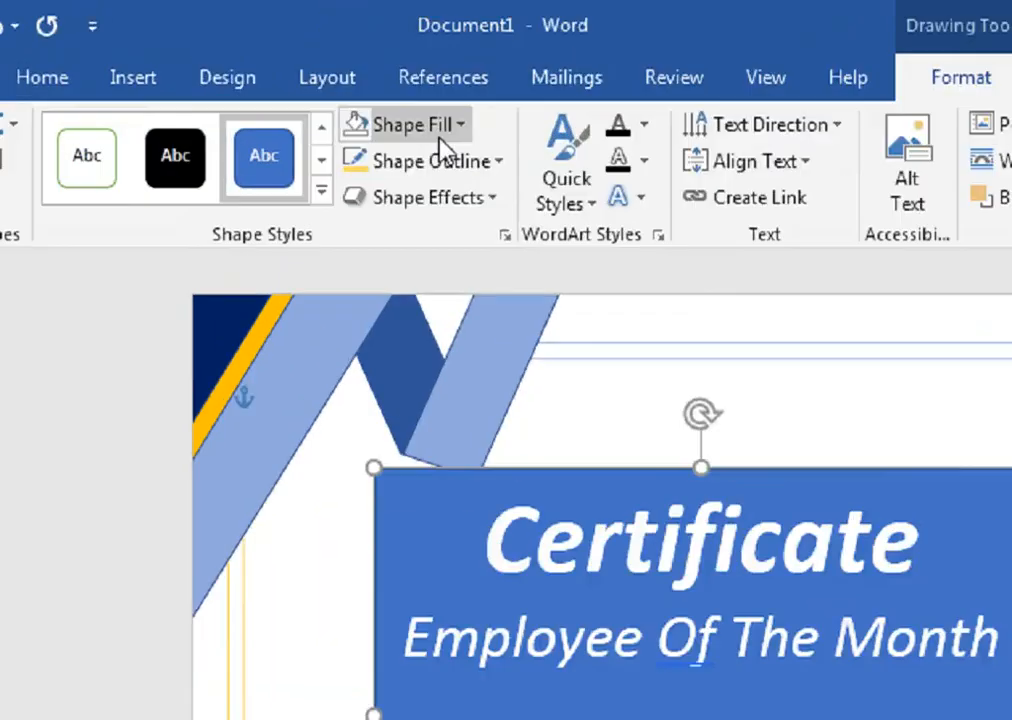
Step: Set the text box to No Fill and change all its text to black
click(334, 79)
click(544, 508)
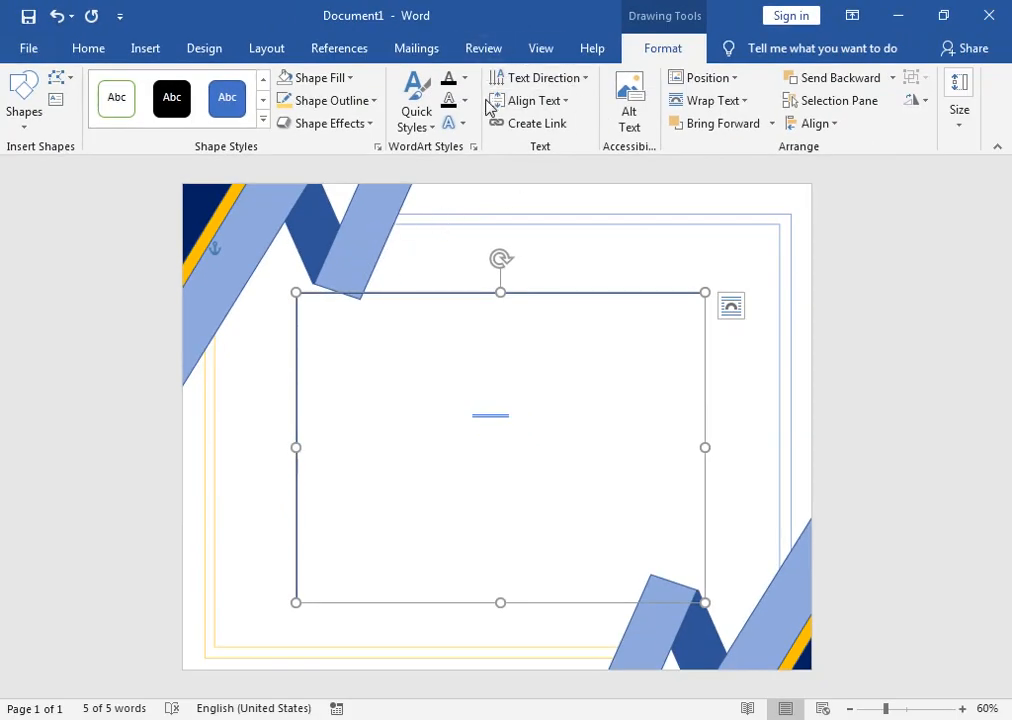
click(464, 78)
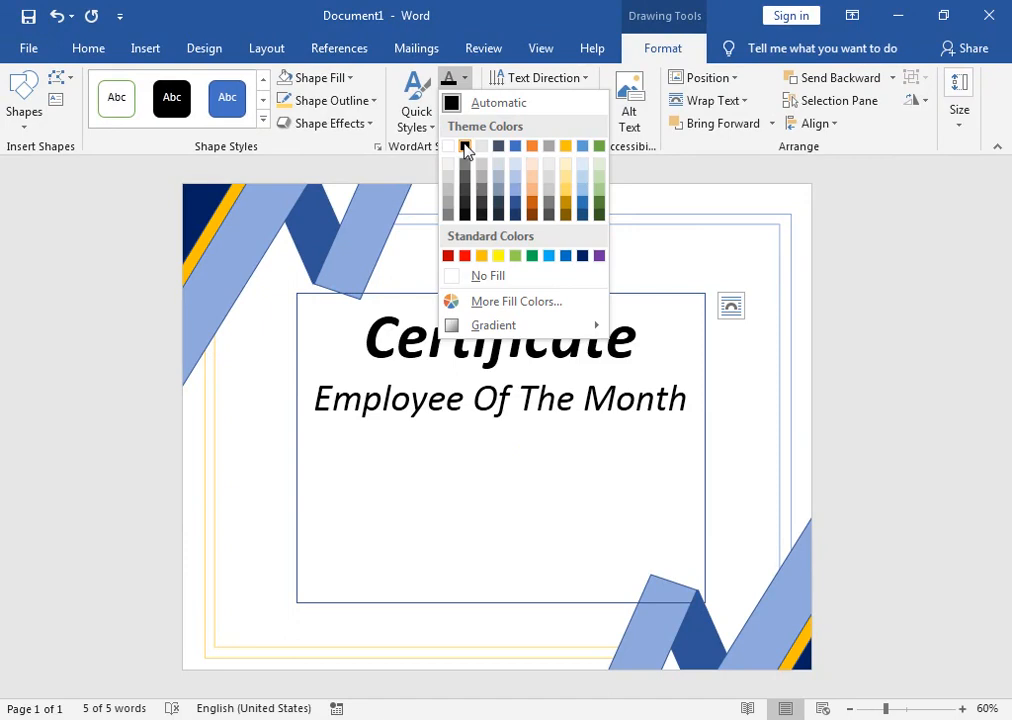
click(465, 148)
click(694, 398)
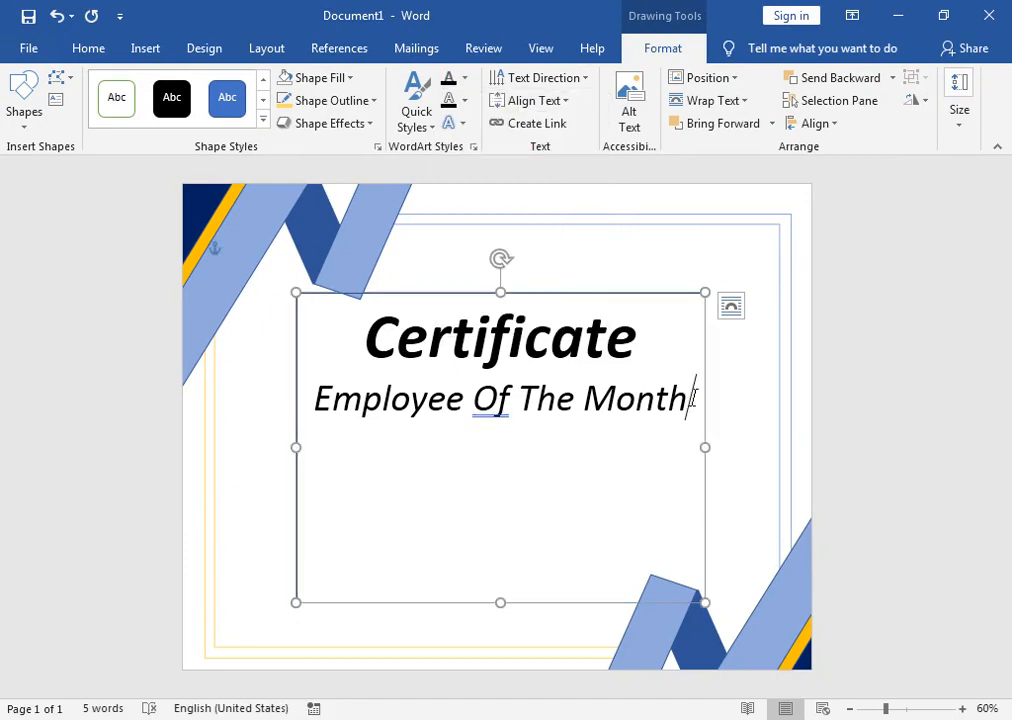
Step: Add an 'awarded to' line and the awardee's name below 'Employee Of The Month'
key(Return)
text(a)
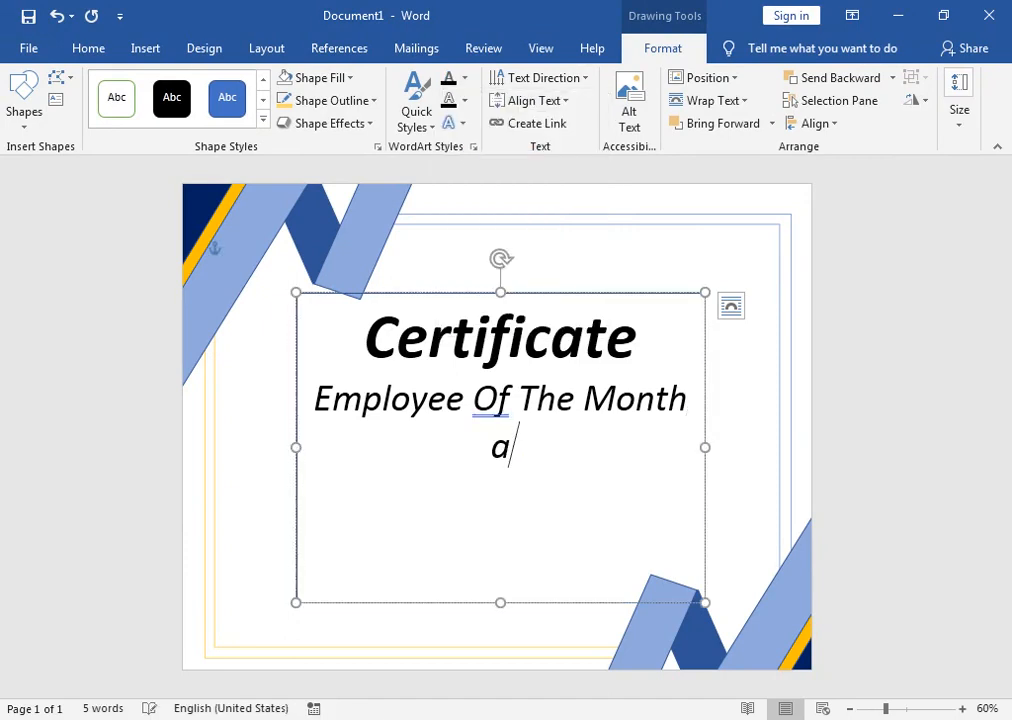
text(ward)
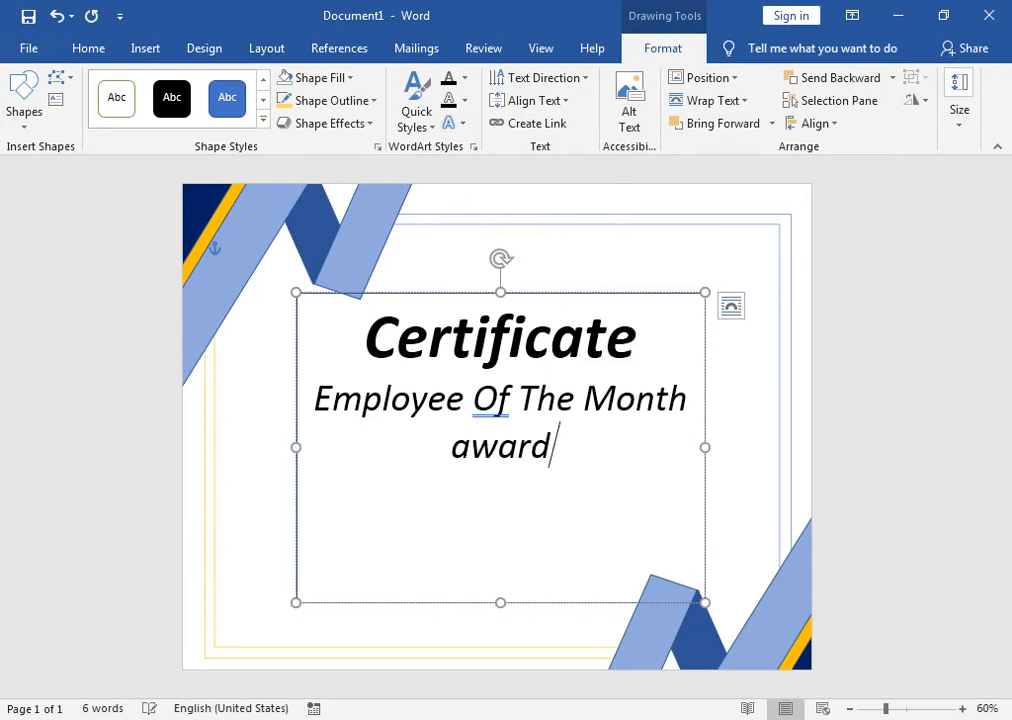
text(ed )
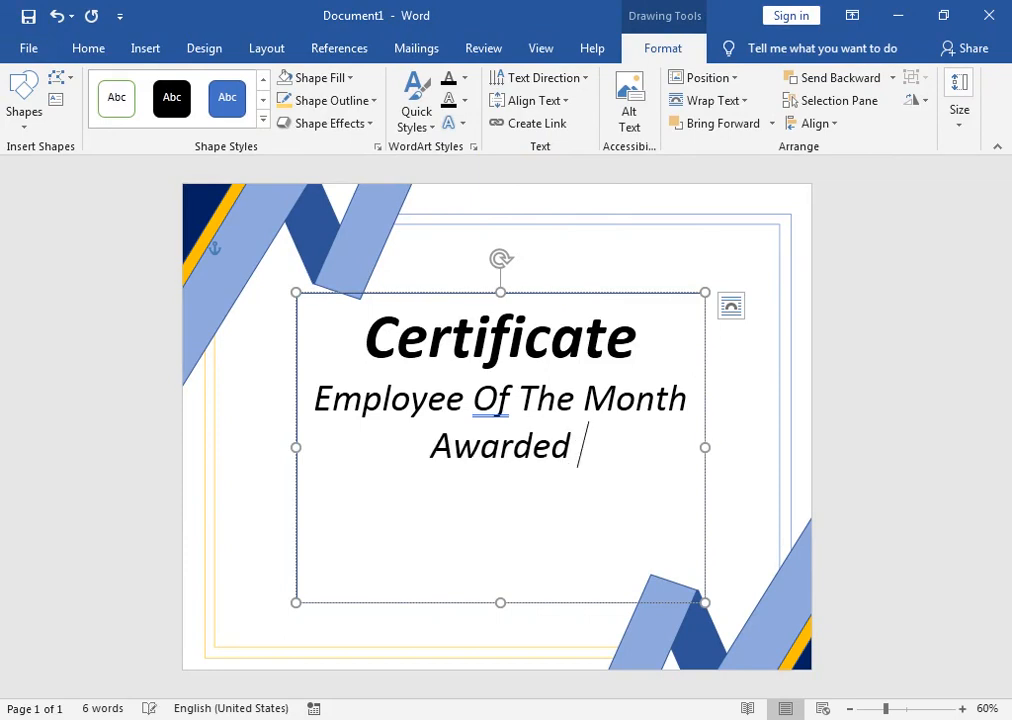
text(to)
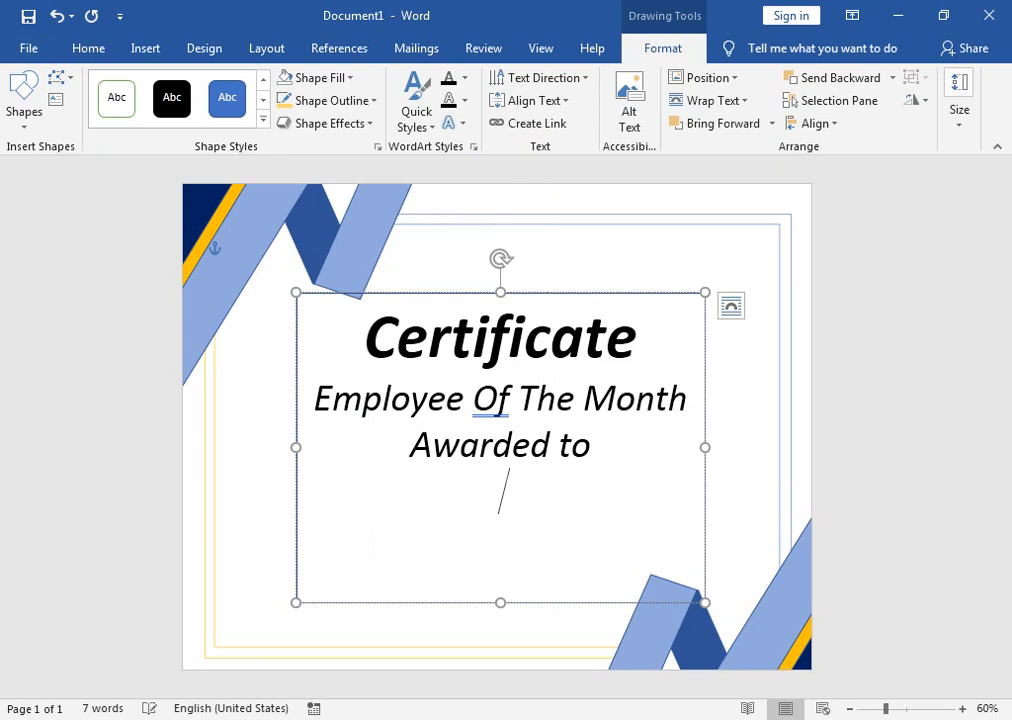
key(Return)
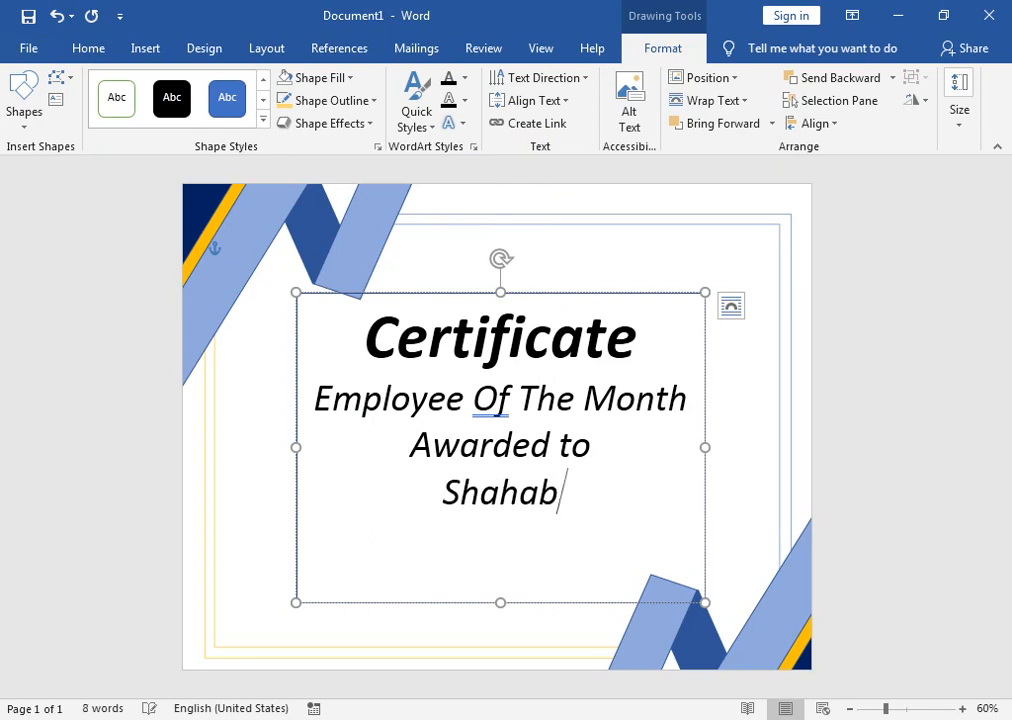
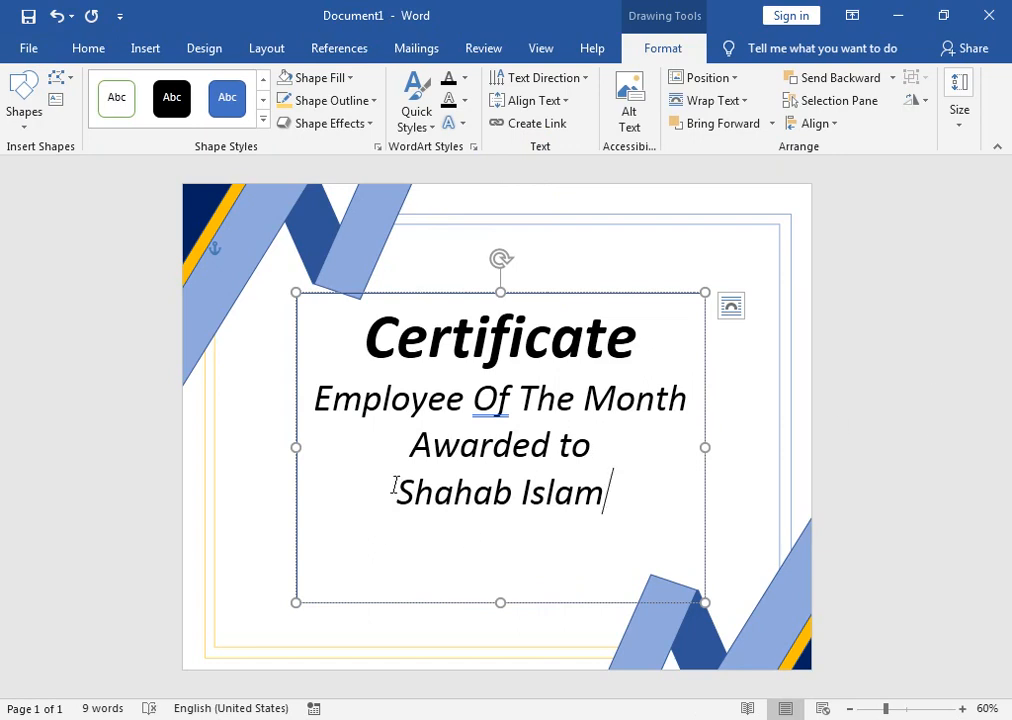
Step: Make the 'Awarded to' line upright and shrink it to 26 pt
drag(409, 445, 727, 445)
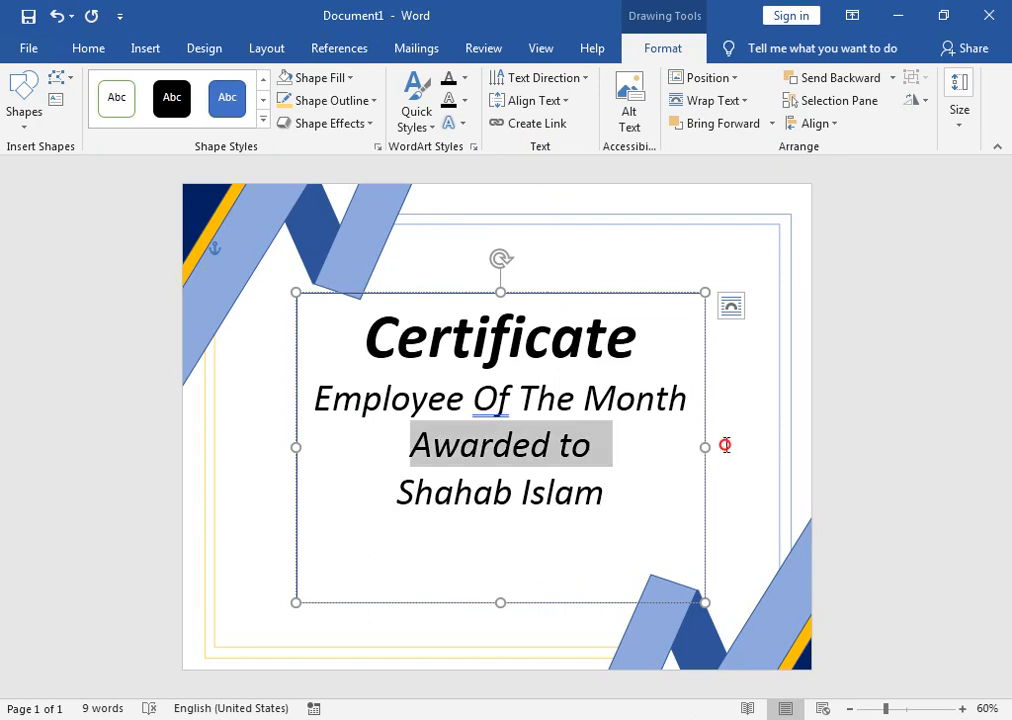
click(88, 48)
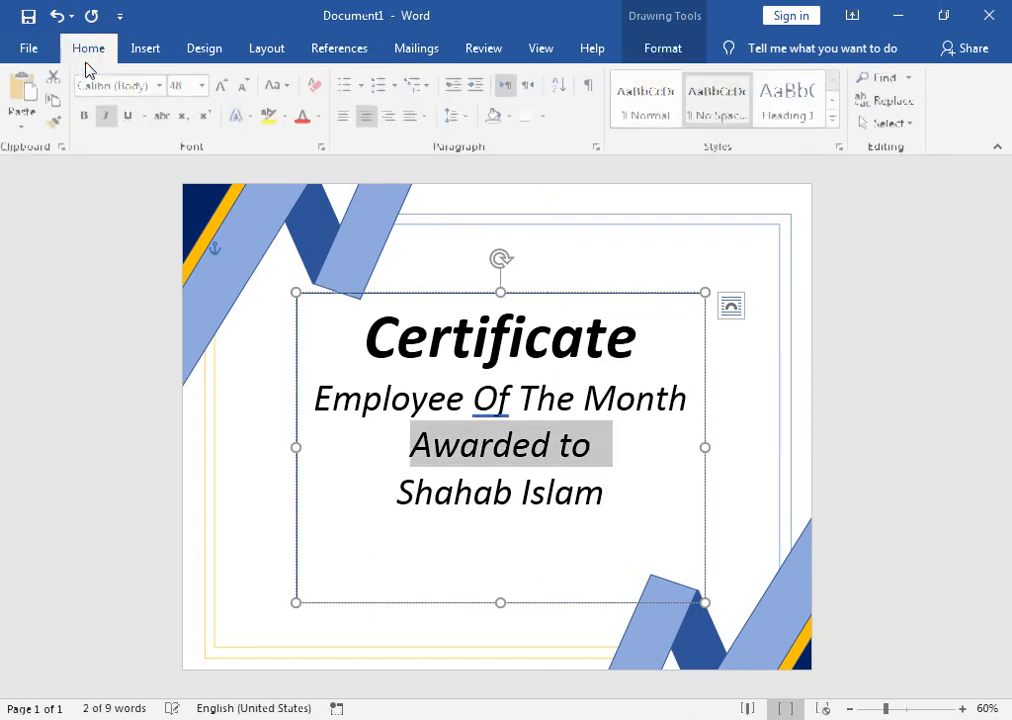
click(108, 116)
click(250, 90)
click(250, 90)
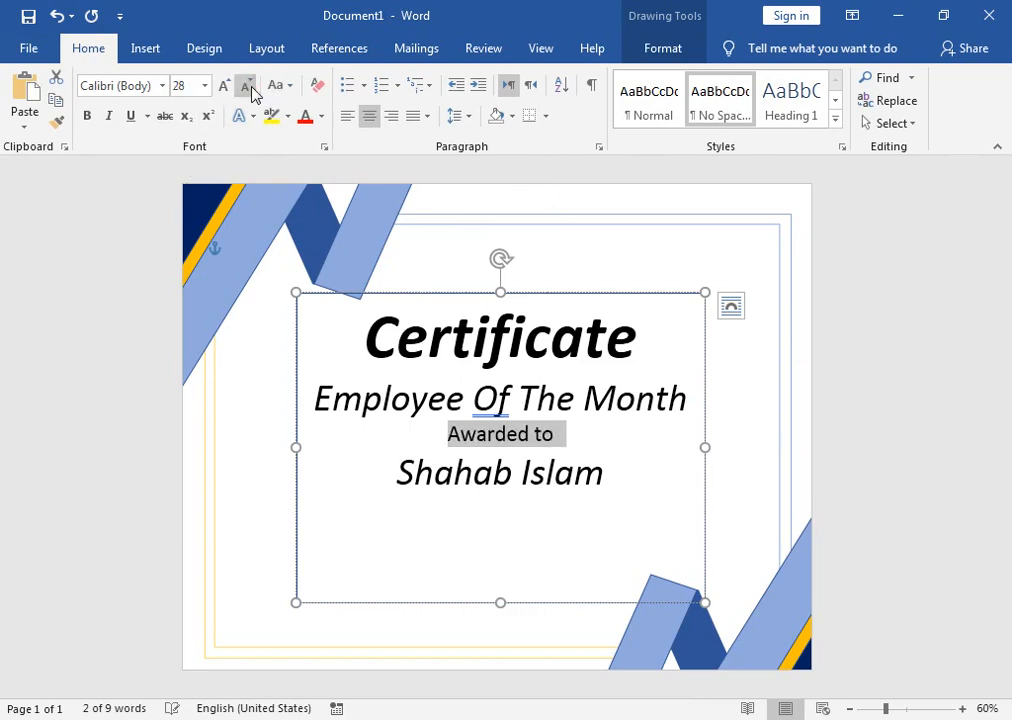
click(250, 90)
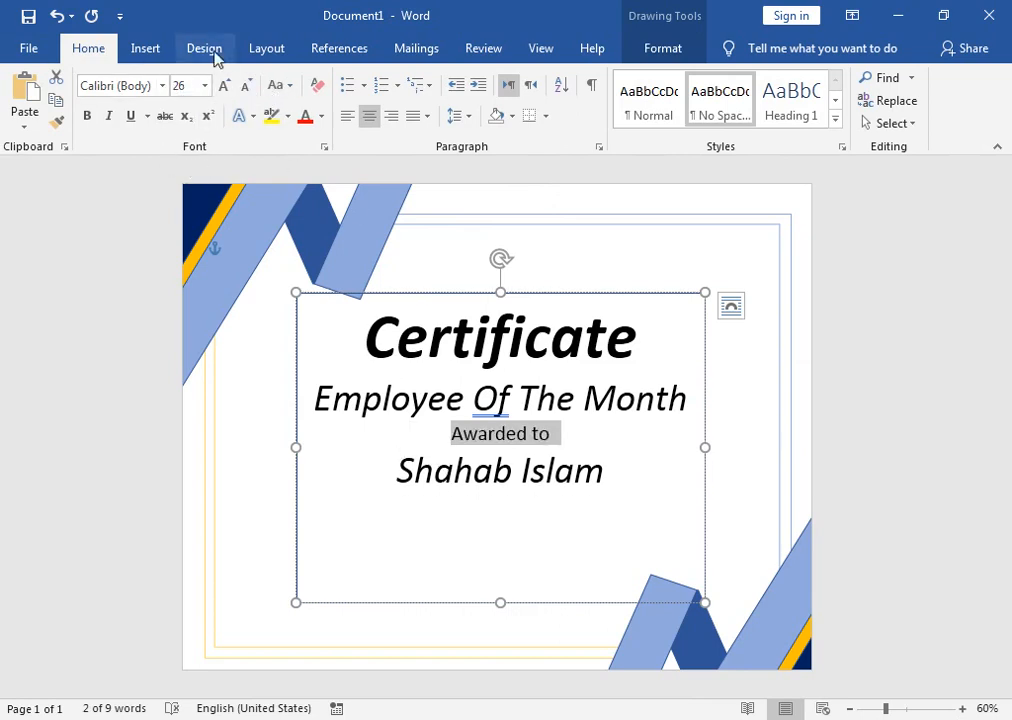
Step: Make the awardee's name upright at 36 pt
drag(614, 483, 392, 478)
click(107, 122)
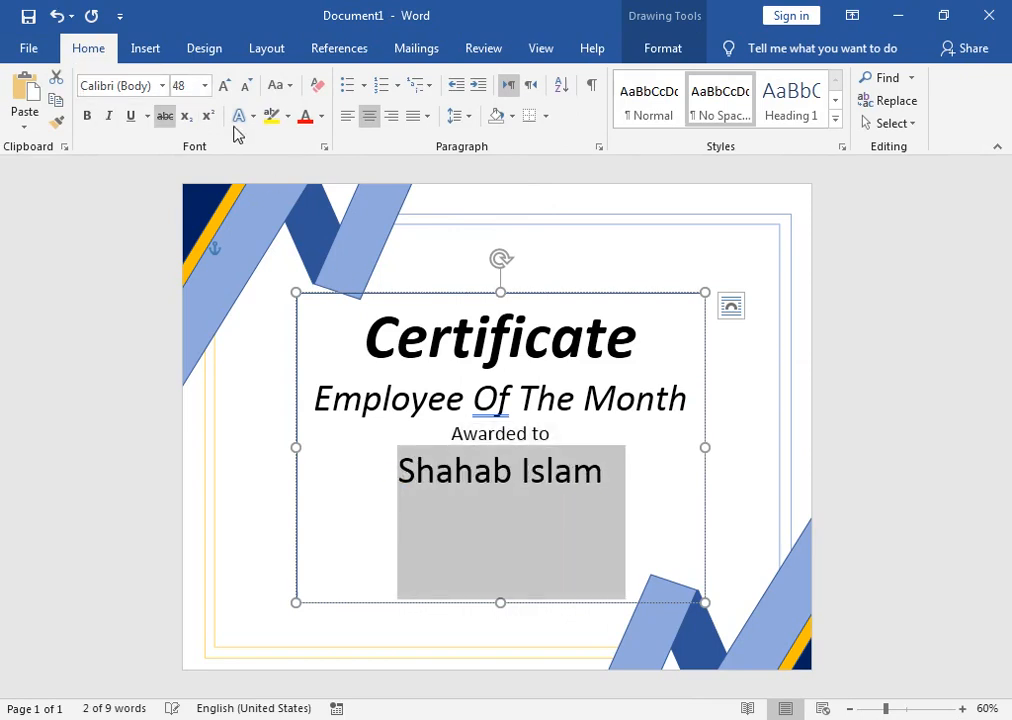
click(246, 86)
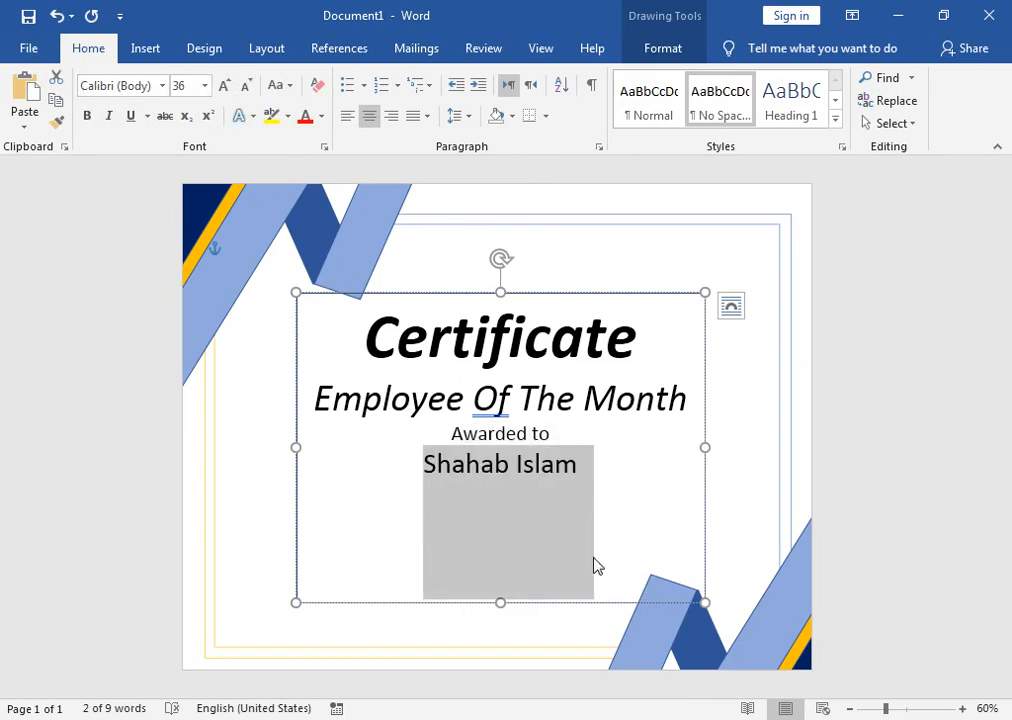
click(518, 464)
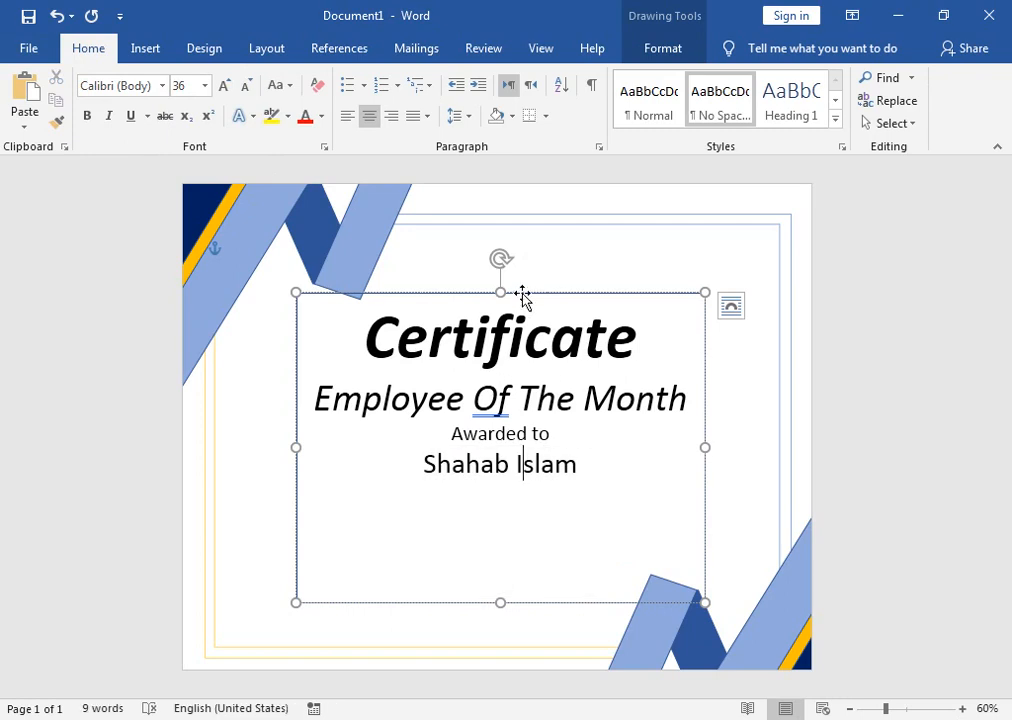
click(522, 296)
Step: Paste 'in recognition of your dedication passion, and hard work' below the name, fixing 'dediction'
click(595, 488)
text(in recognition of your dediction passion, and hard work)
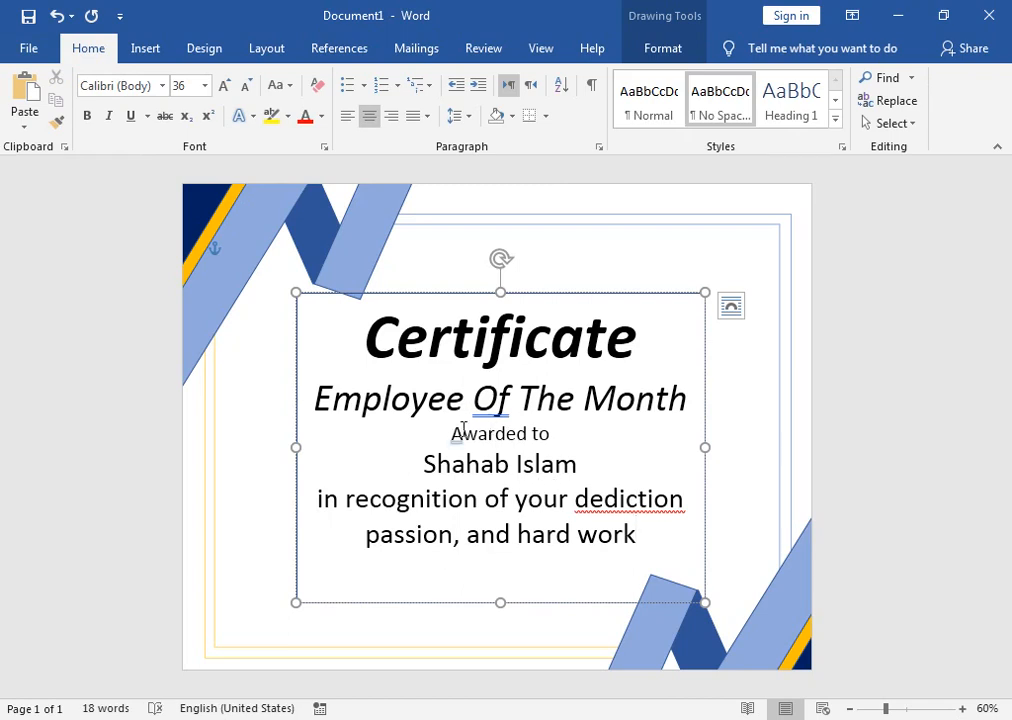
right_click(625, 498)
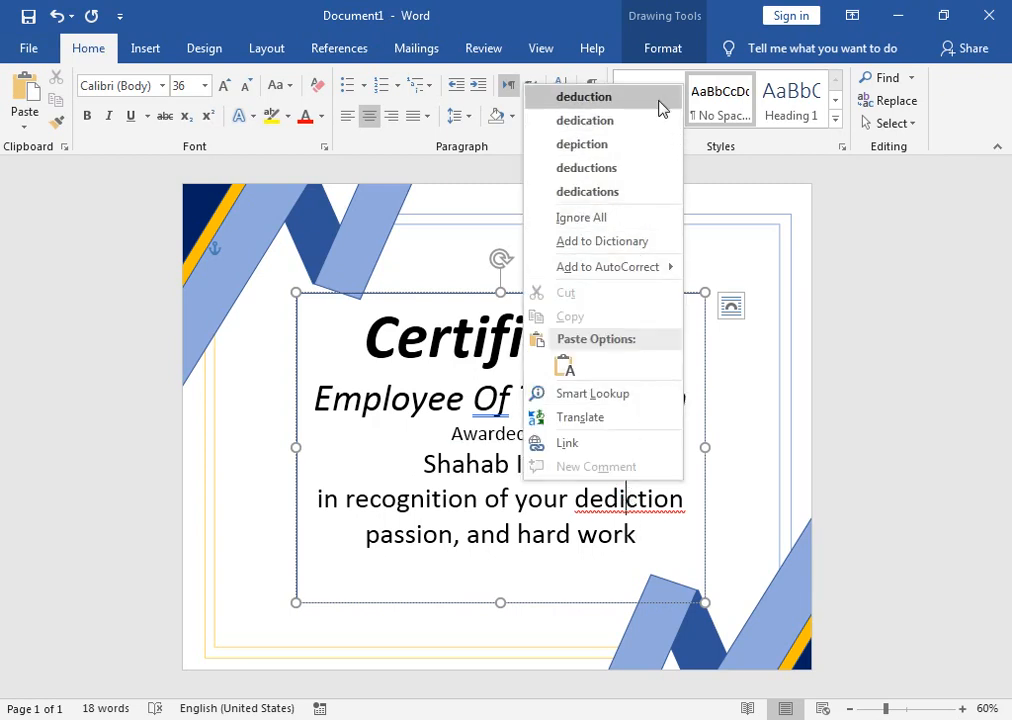
click(646, 192)
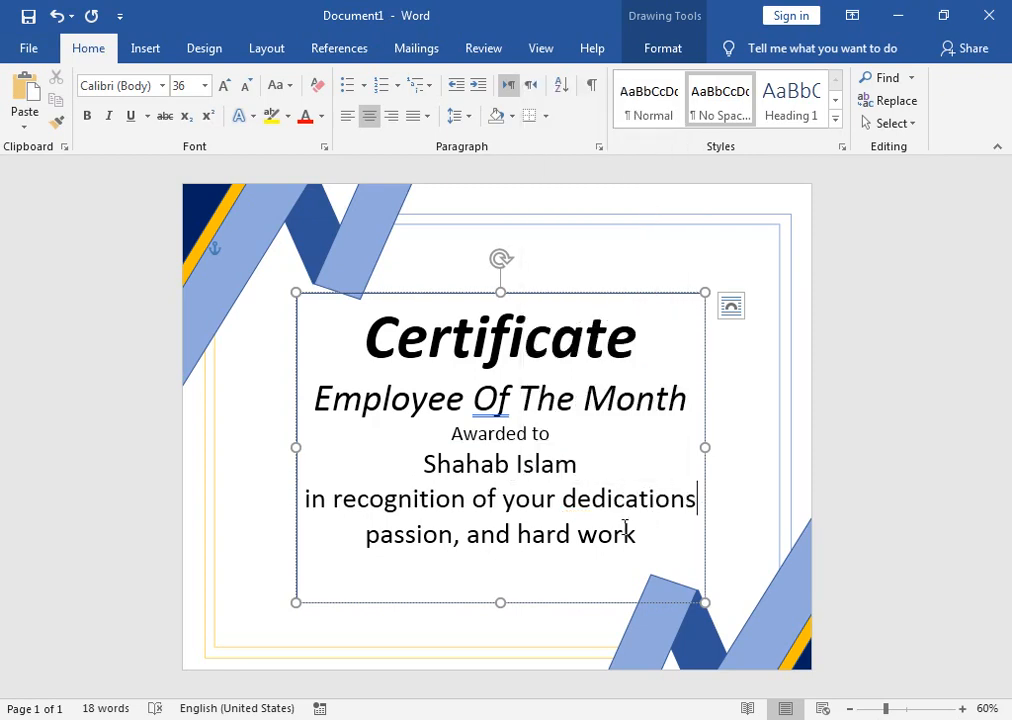
click(697, 500)
key(BackSpace)
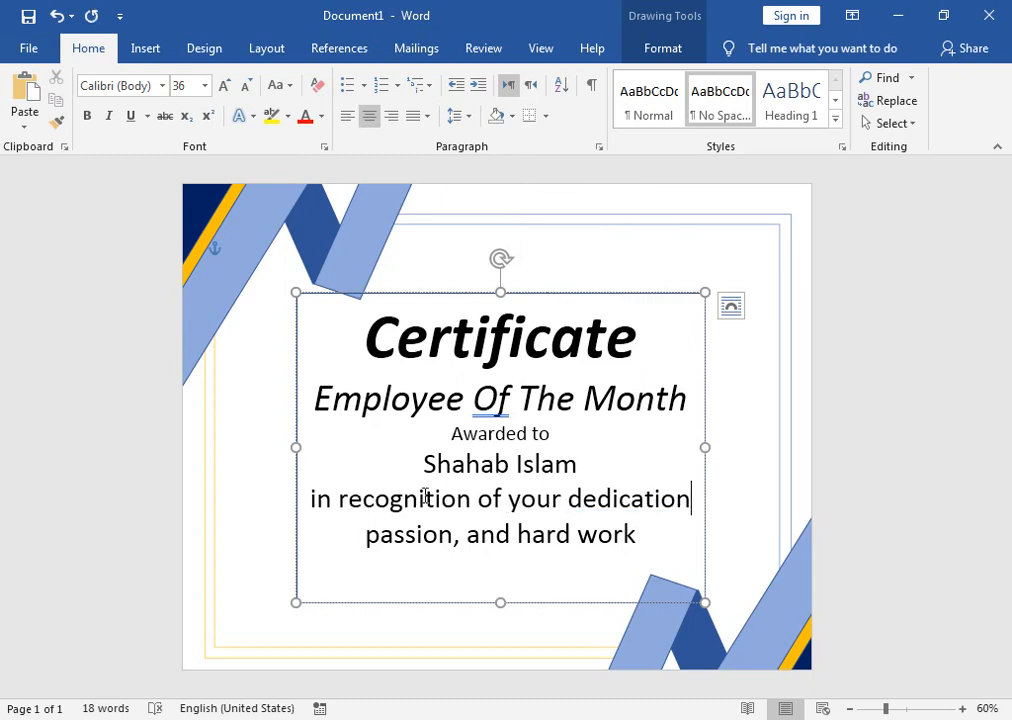
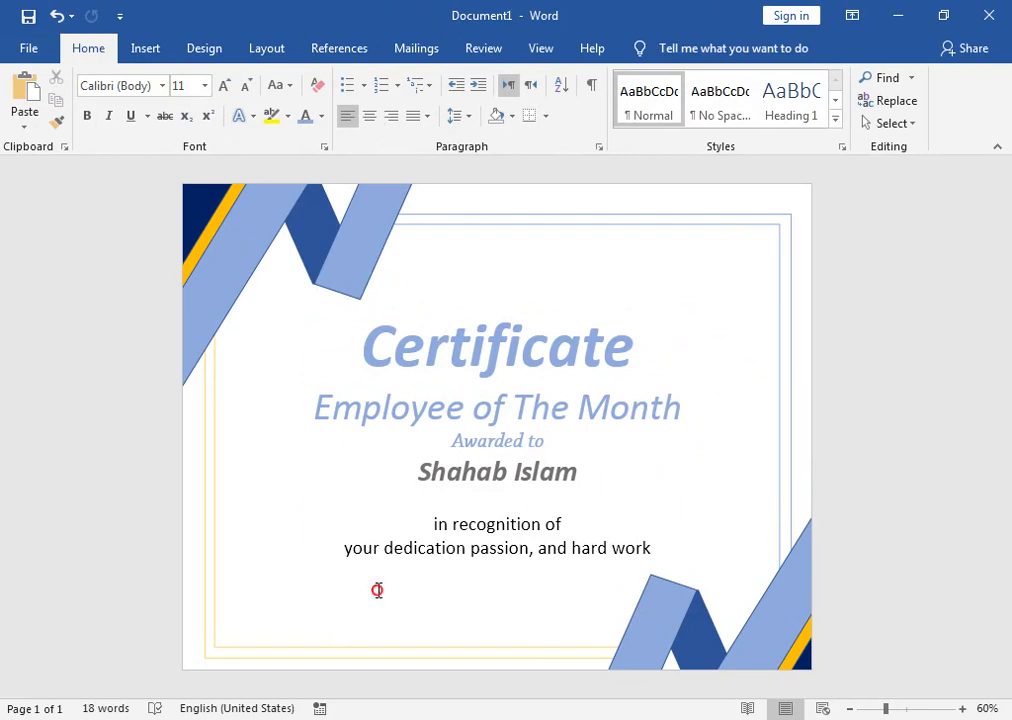
Step: Stretch the award text box slightly taller at its bottom edge
mouse_move(499, 605)
mouse_down()
mouse_move(497, 637)
mouse_move(497, 612)
mouse_up()
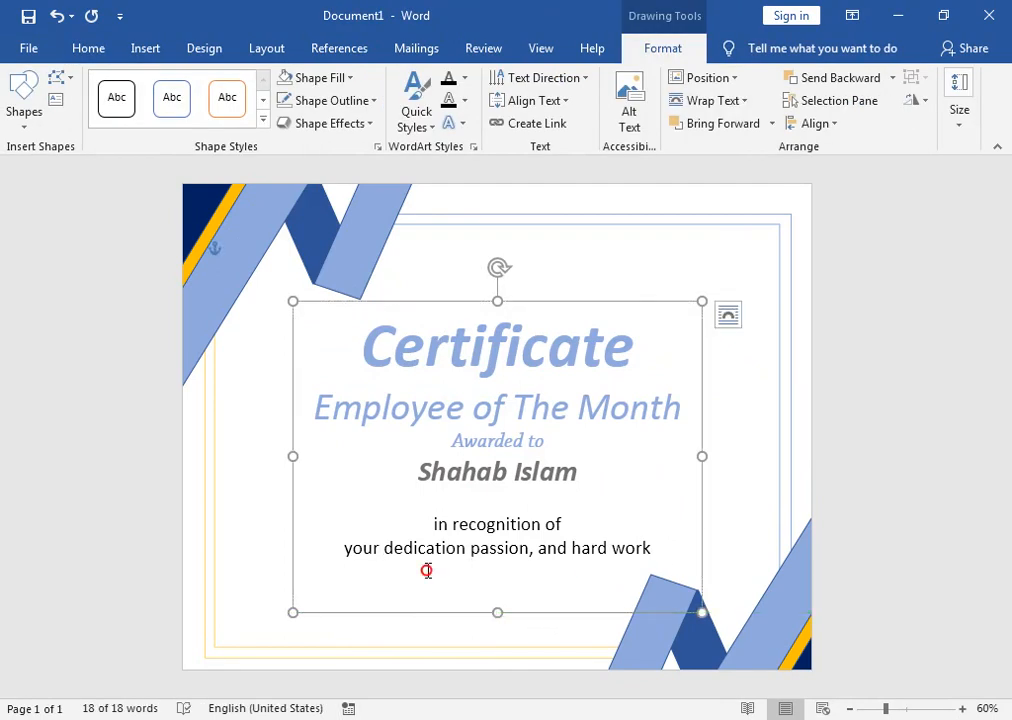
Step: Add new left-aligned empty lines after 'hard work' in the award text
click(427, 570)
click(660, 557)
key(Return)
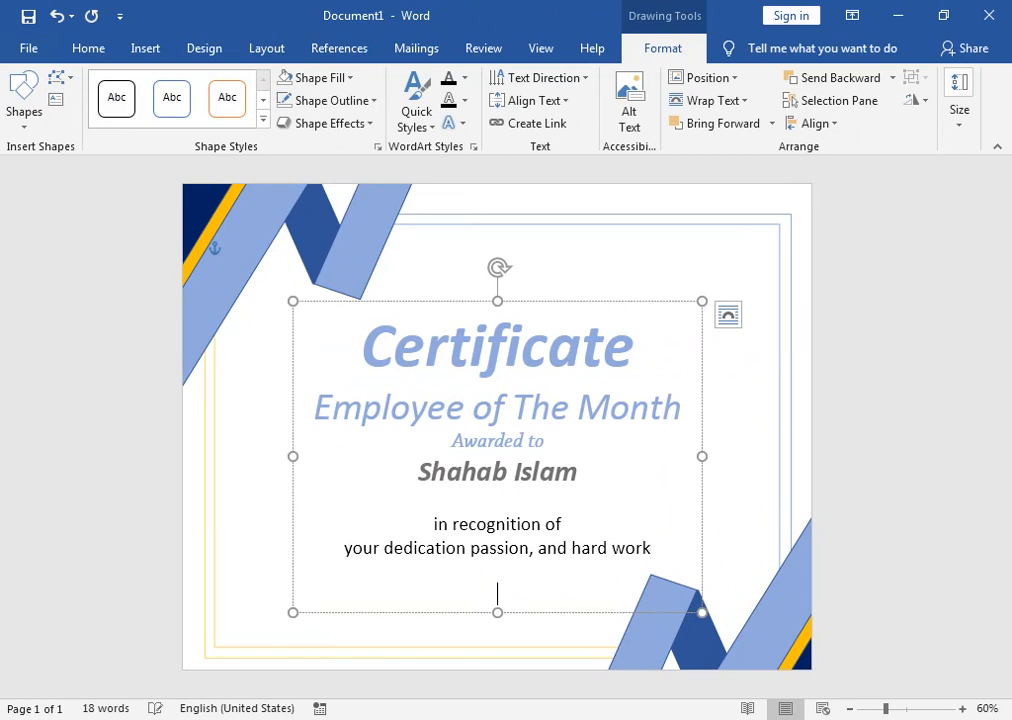
click(76, 50)
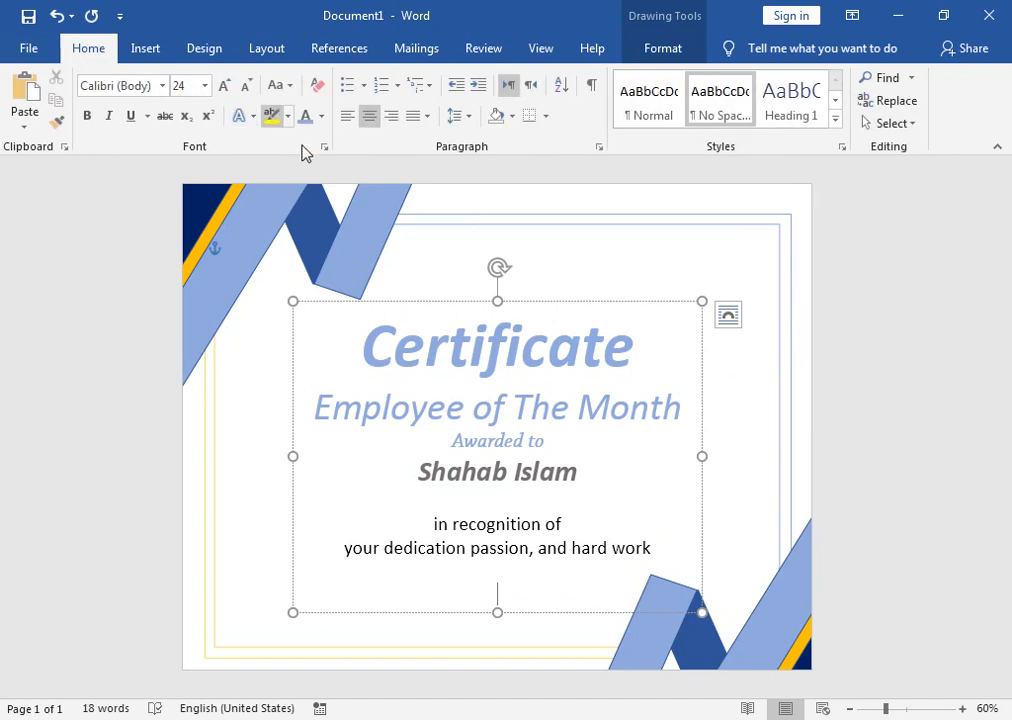
click(348, 117)
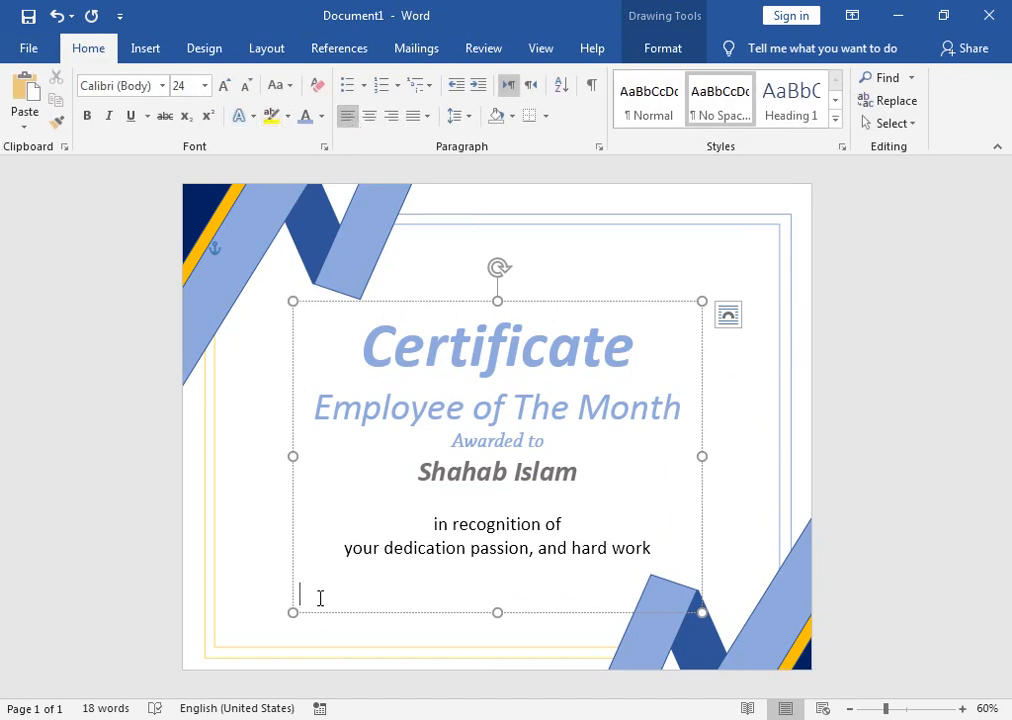
key(Return)
Step: Extend the text box further down and type 'name title of persentator' on the bottom line
drag(498, 612, 498, 638)
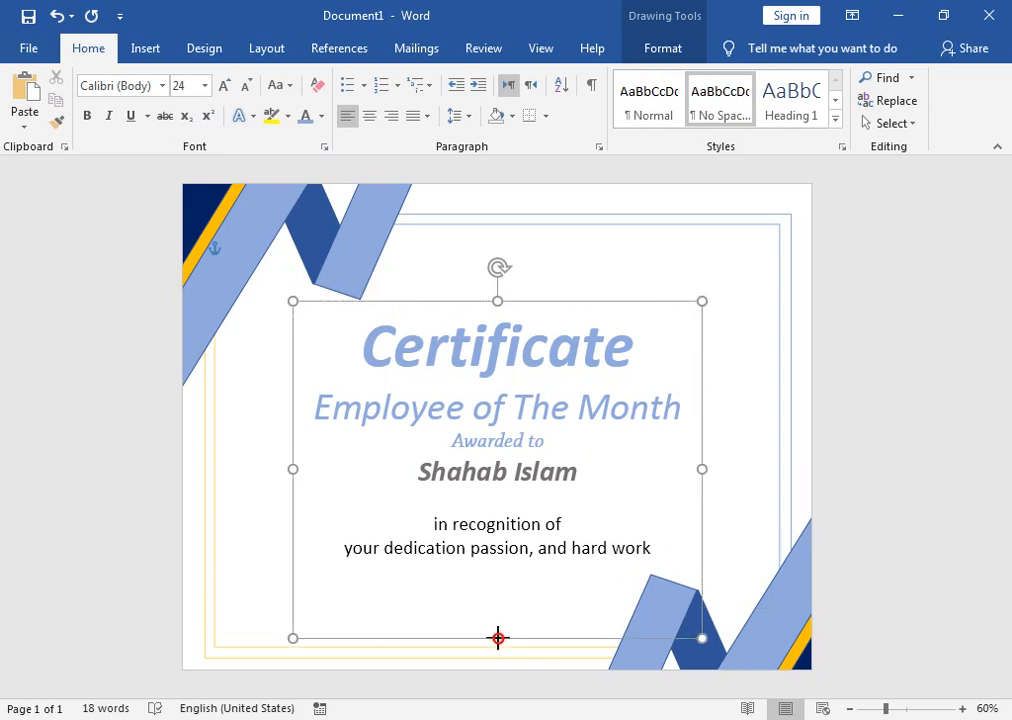
click(303, 608)
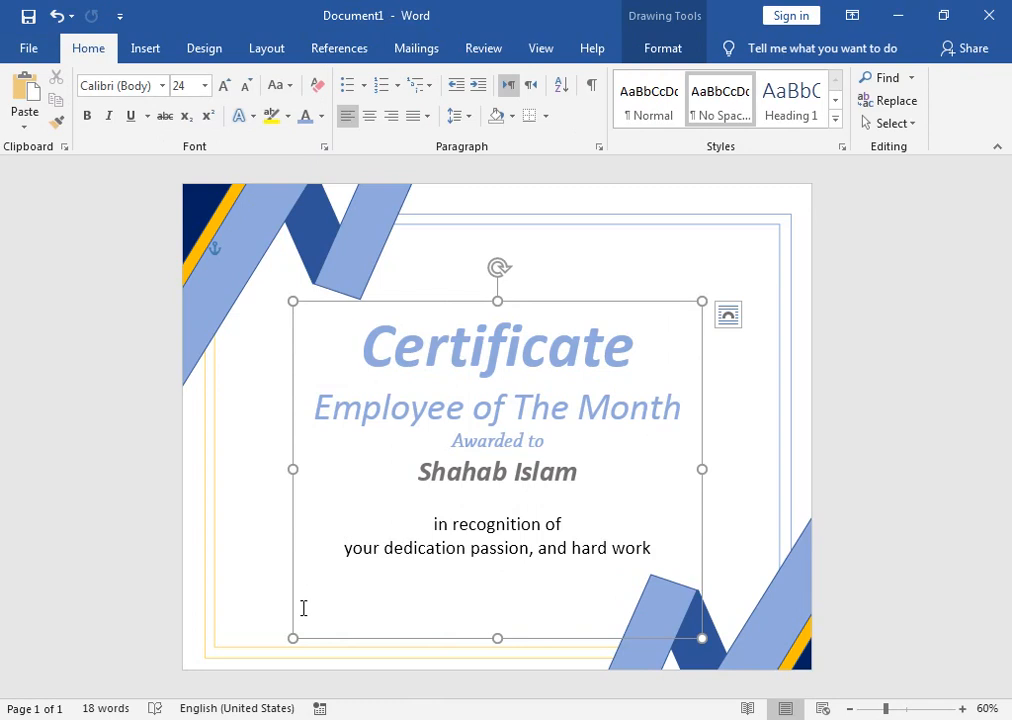
text(name title of)
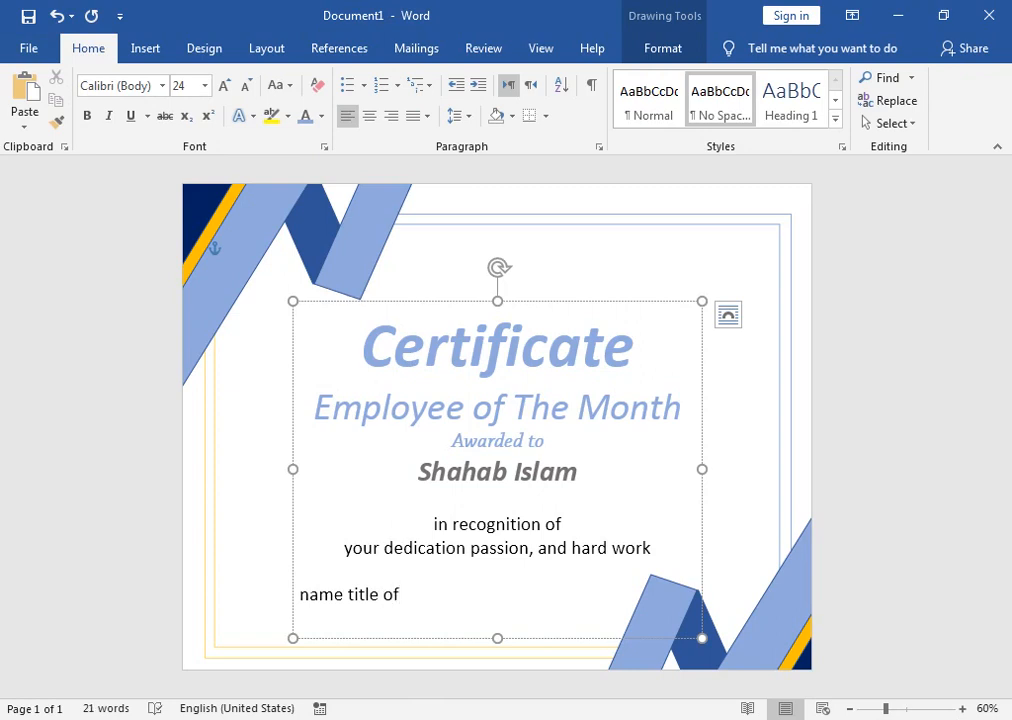
text( p)
text(ersentatror)
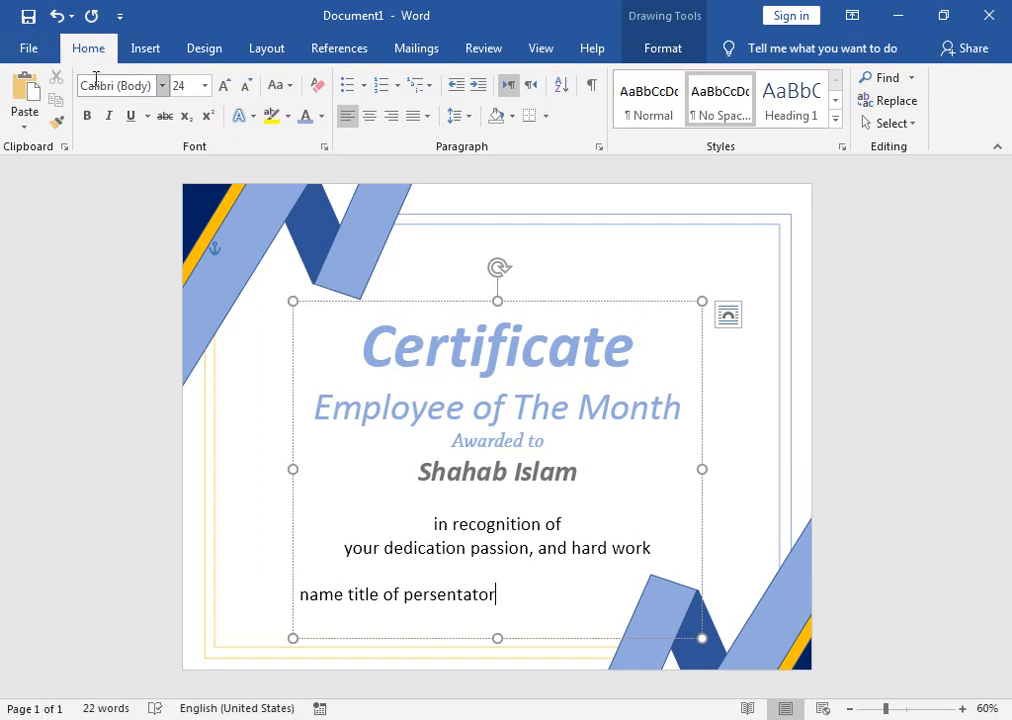
Step: Draw a straight signature line above the caption
click(147, 50)
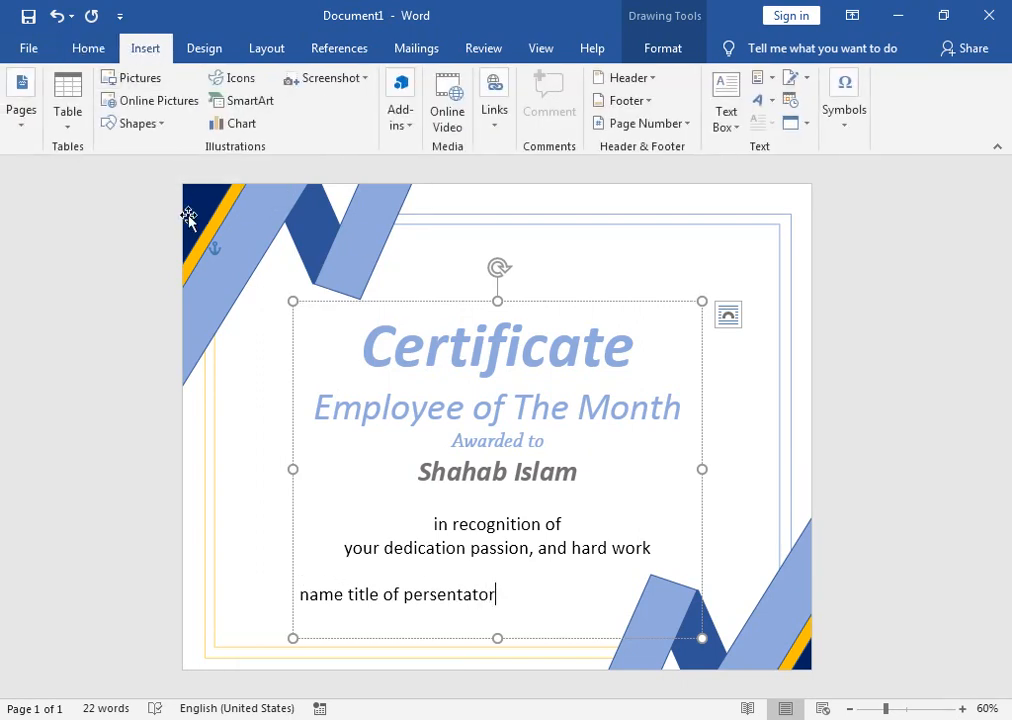
click(155, 124)
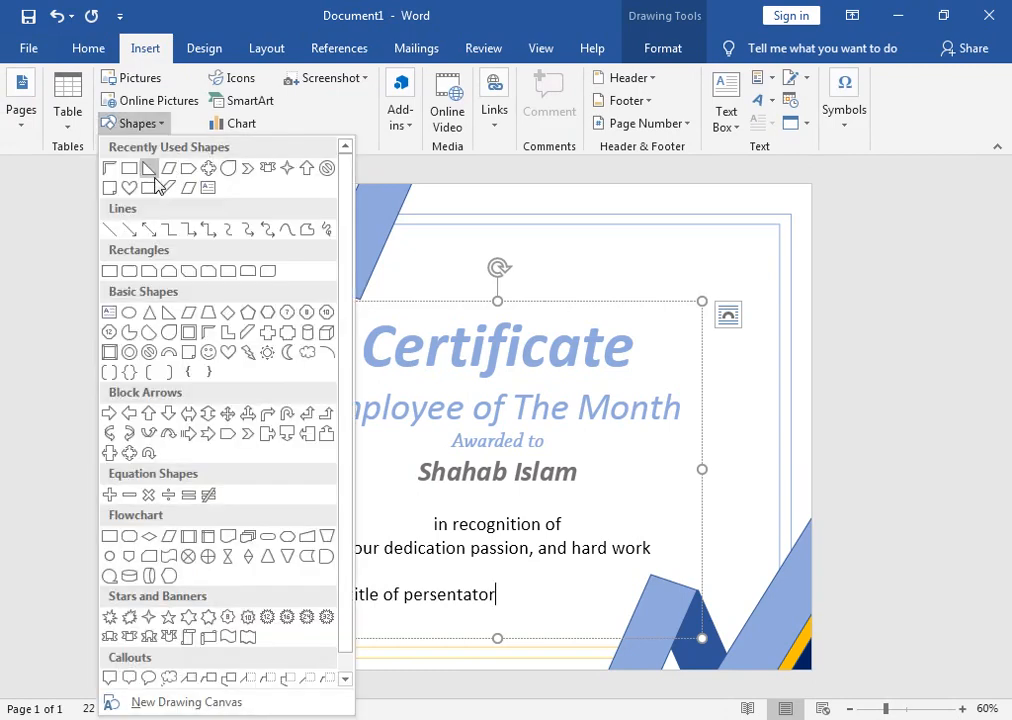
click(110, 229)
mouse_move(304, 583)
mouse_down()
mouse_move(510, 590)
mouse_move(499, 584)
mouse_up()
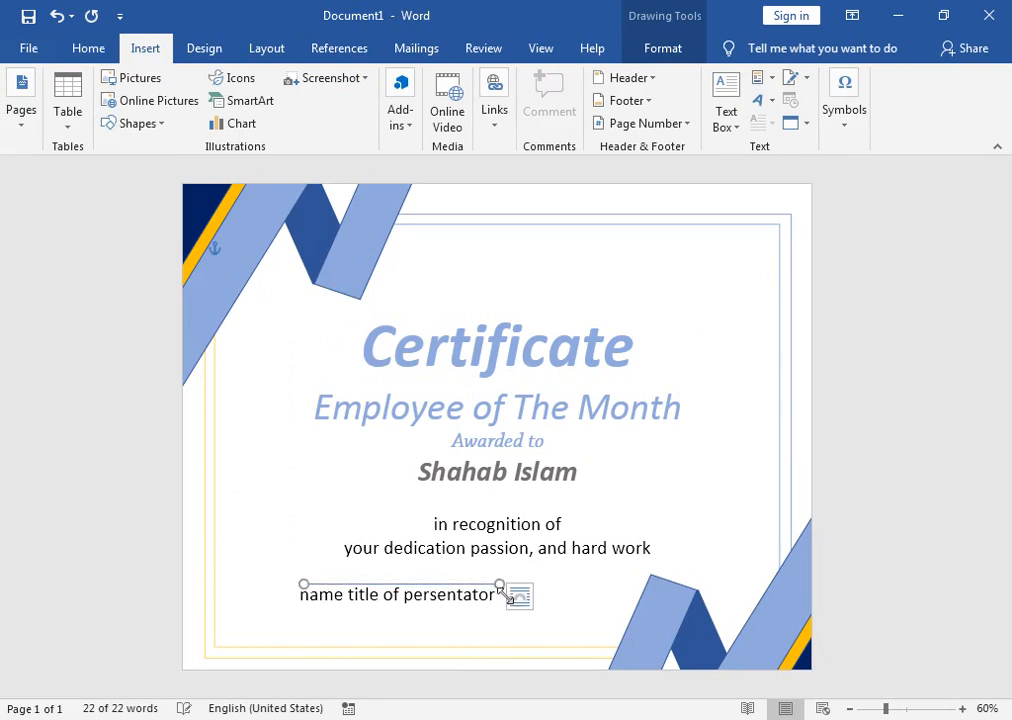
Step: Widen the award text box to the left and move the signature line left over the caption
triple_click(305, 601)
drag(293, 470, 263, 470)
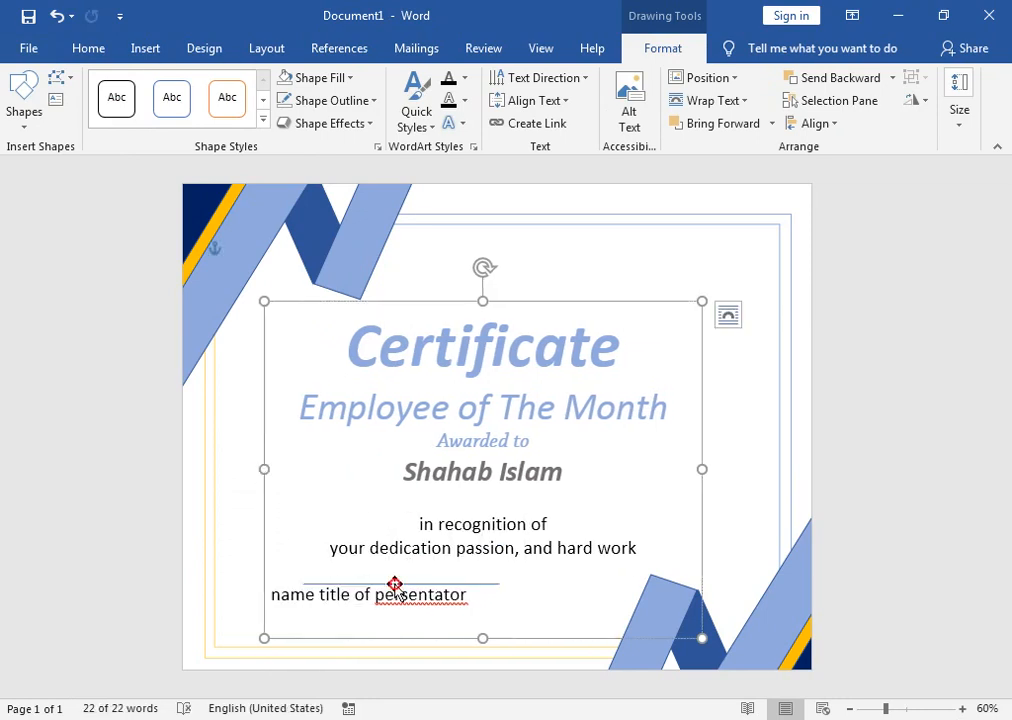
drag(395, 585, 364, 584)
click(460, 600)
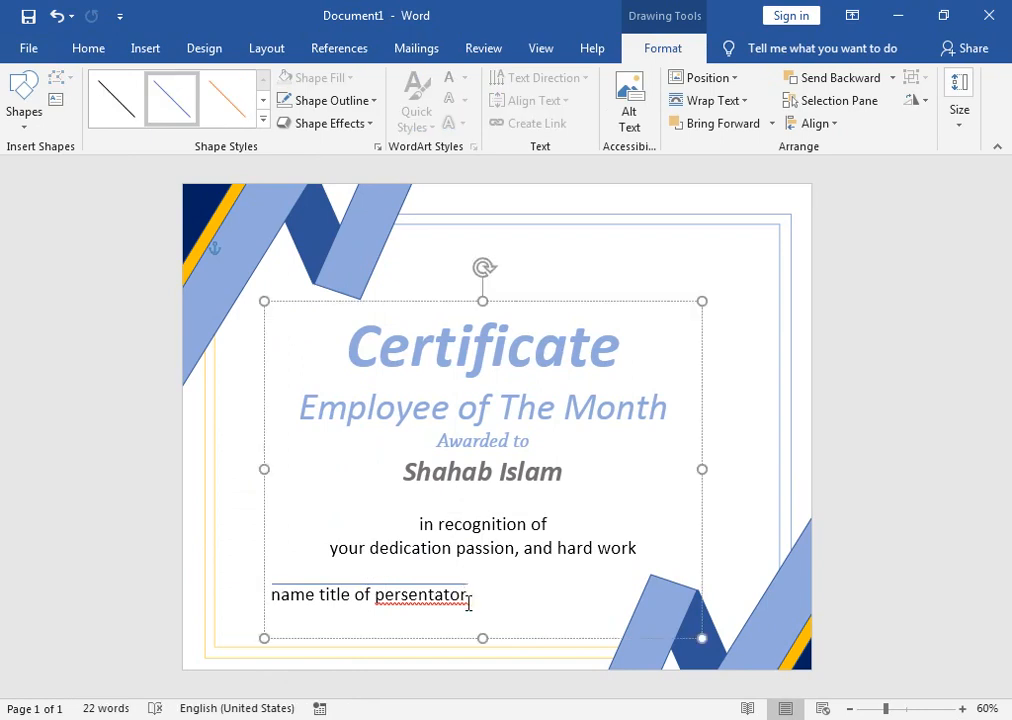
Step: Retype the misspelled ending of 'persentator' as 'ter'
right_click(461, 601)
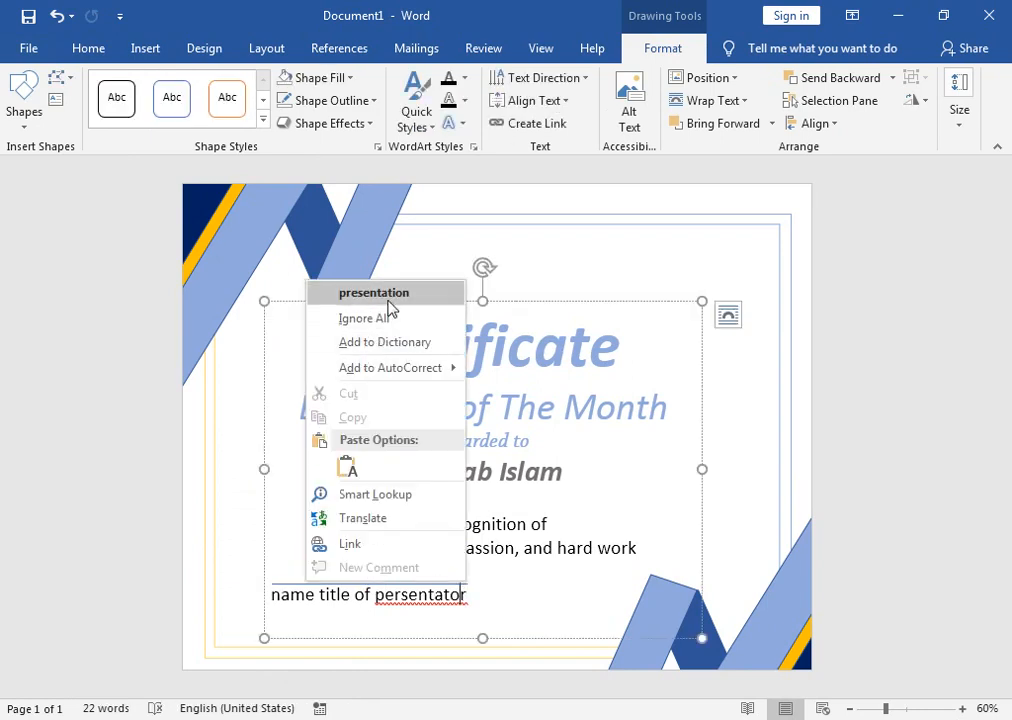
click(497, 600)
click(460, 593)
key(BackSpace)
key(BackSpace)
key(BackSpace)
key(BackSpace)
key(BackSpace)
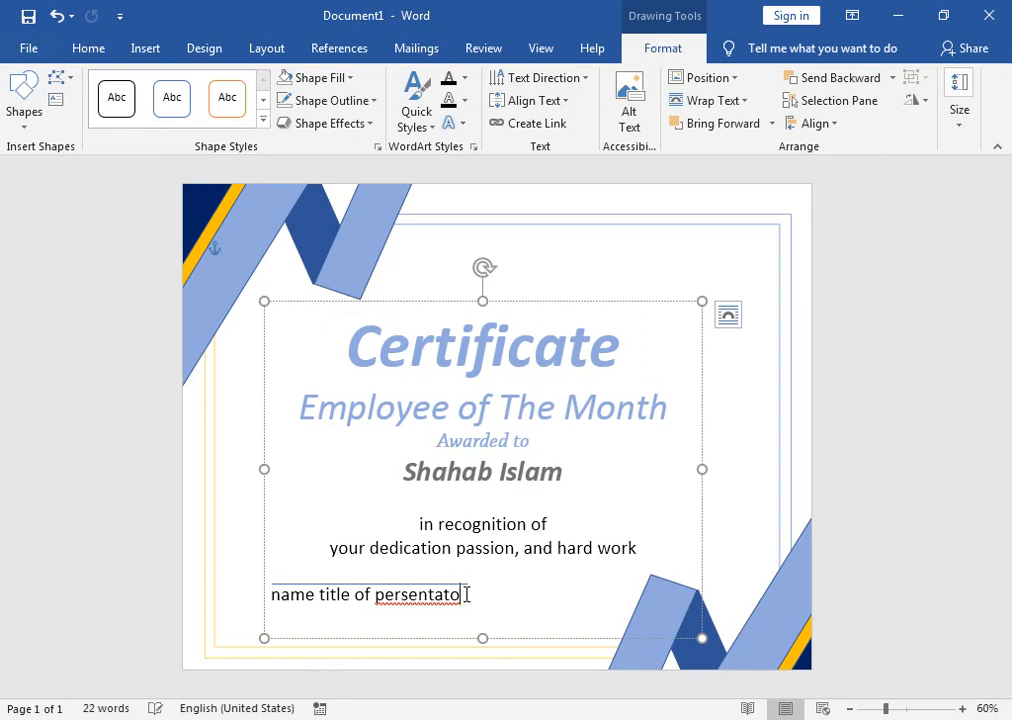
text(ter)
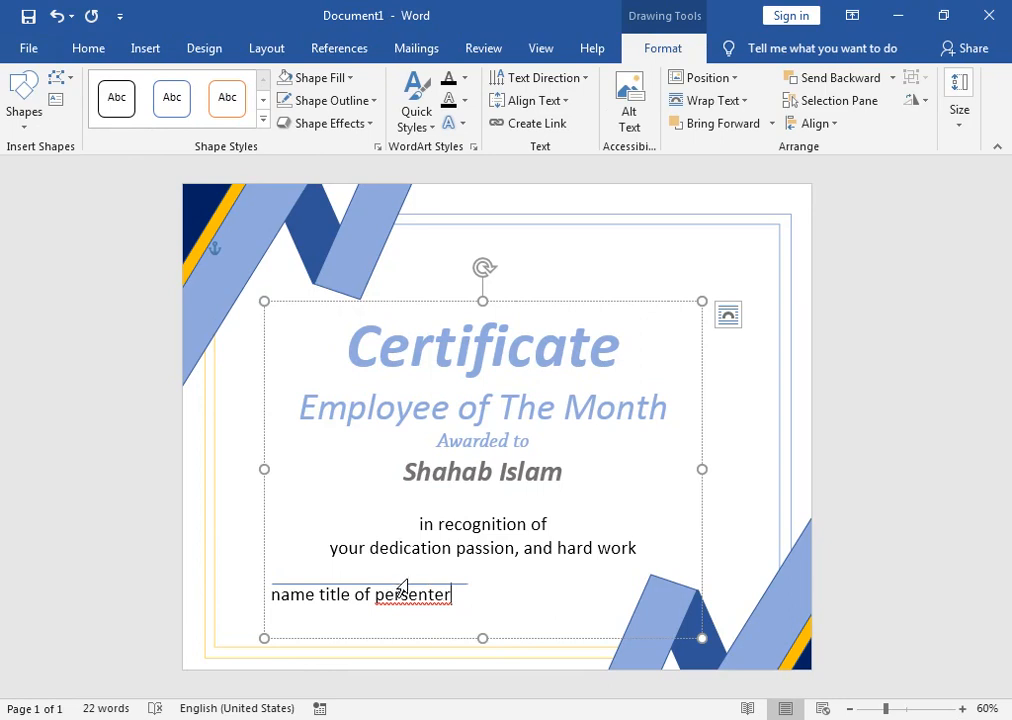
Step: Shorten the signature line's right end and correct the word to 'presenter', undoing an accidental box move
click(413, 585)
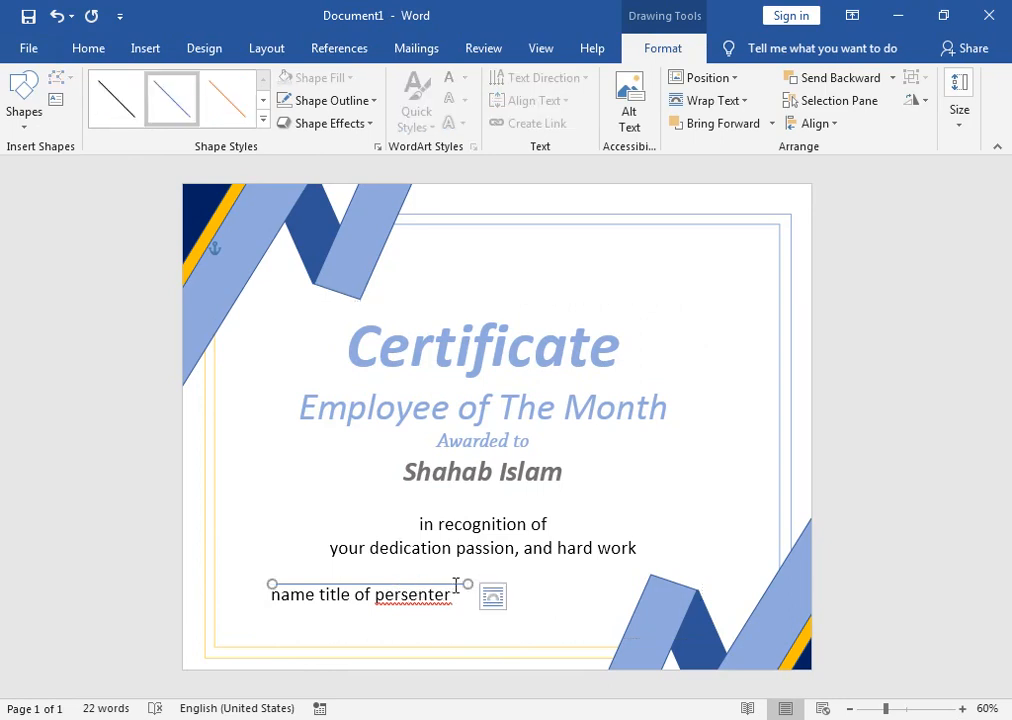
drag(465, 585, 452, 585)
right_click(418, 594)
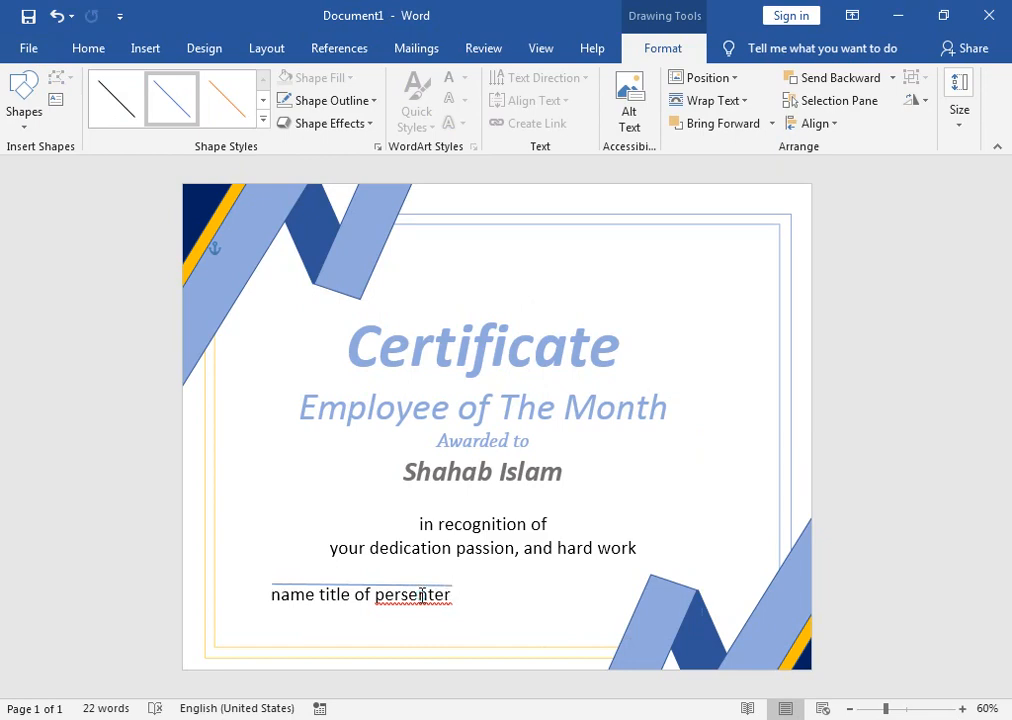
click(370, 247)
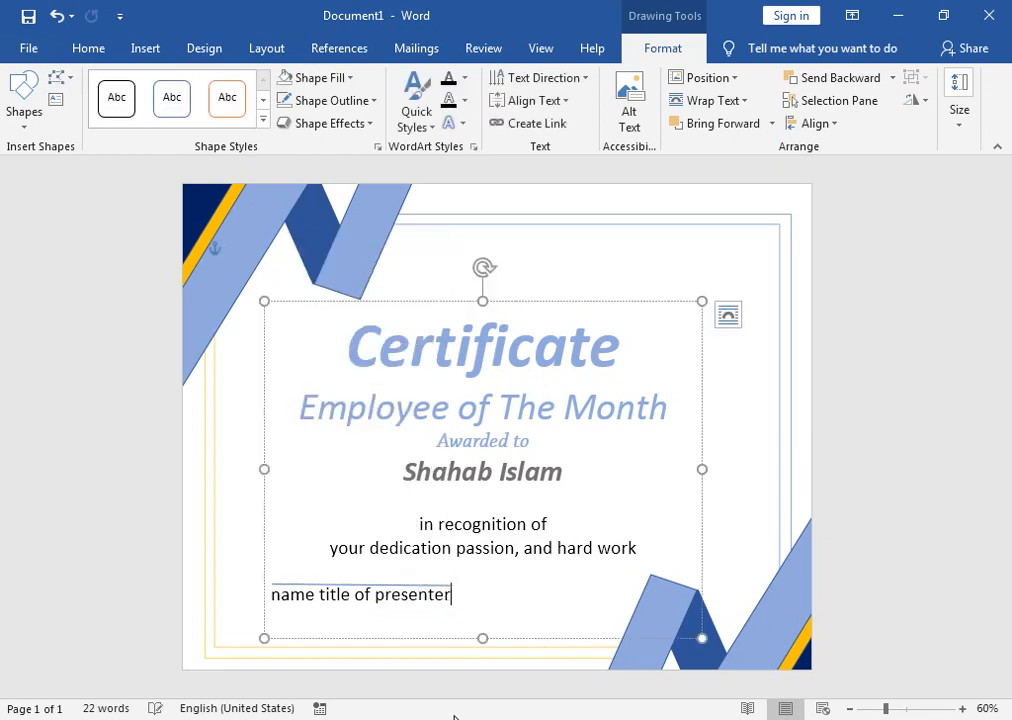
drag(381, 591, 535, 582)
key(ctrl+z)
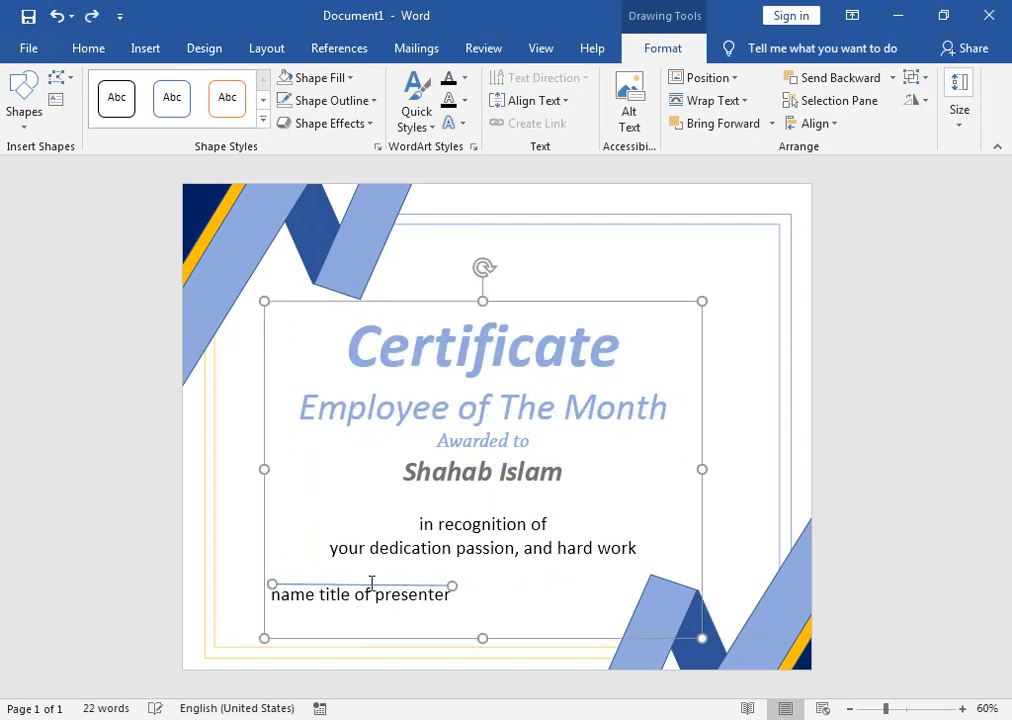
Step: Copy the signature line to the right and shorten the copy
click(213, 558)
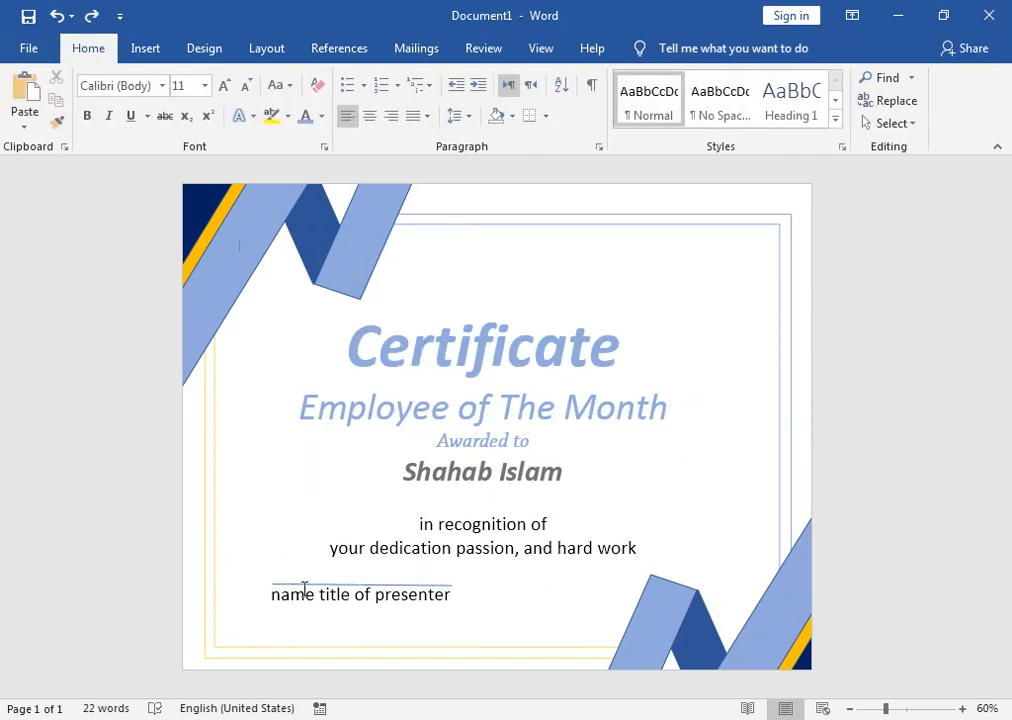
click(305, 585)
click(305, 586)
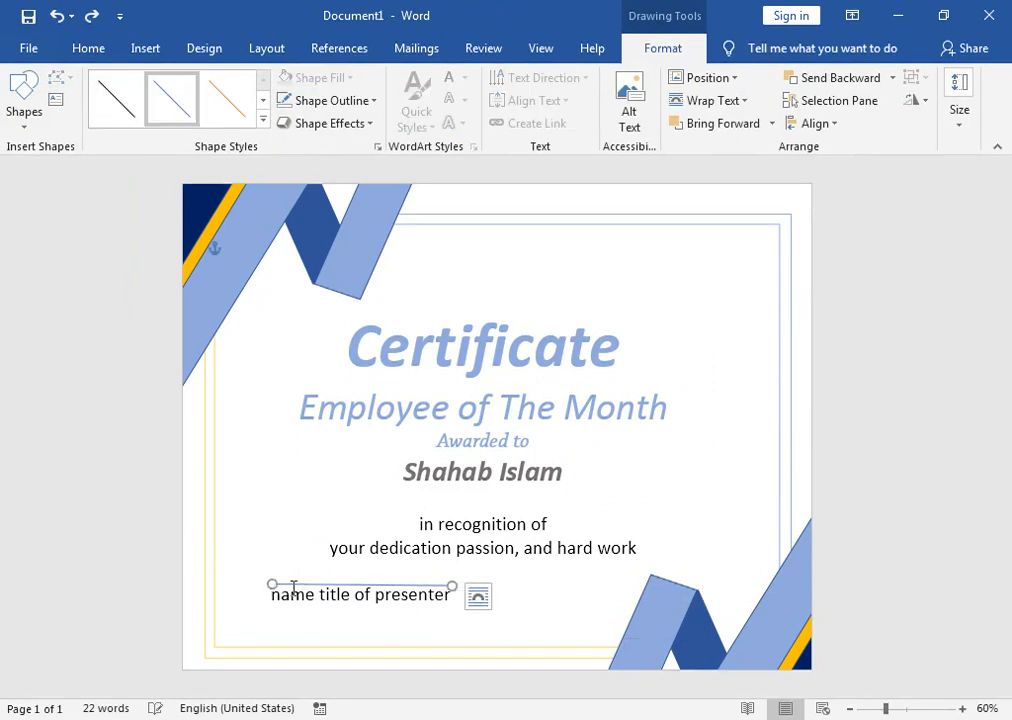
drag(292, 586, 502, 582)
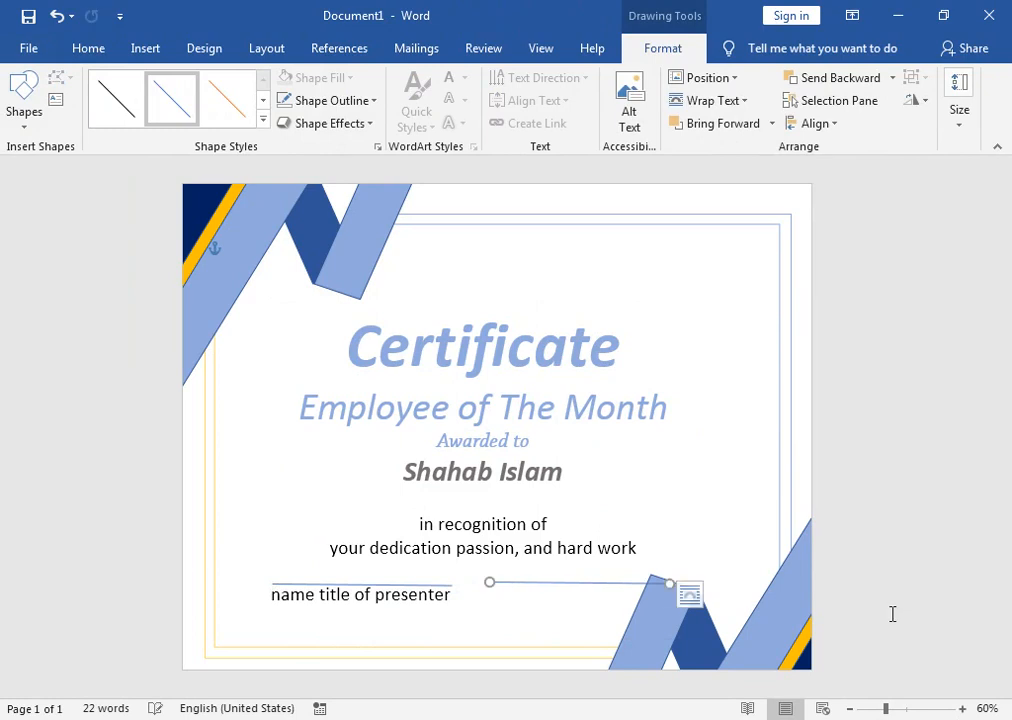
drag(665, 583, 615, 582)
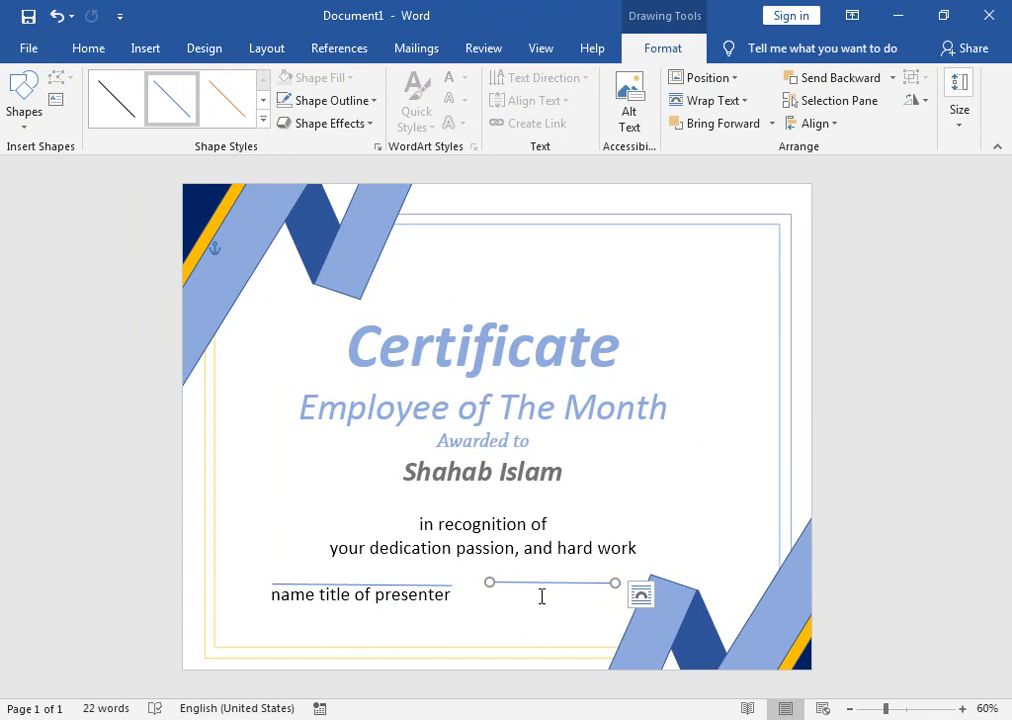
Step: Add the caption 'date' after 'presenter', tabbed under the second line
click(451, 594)
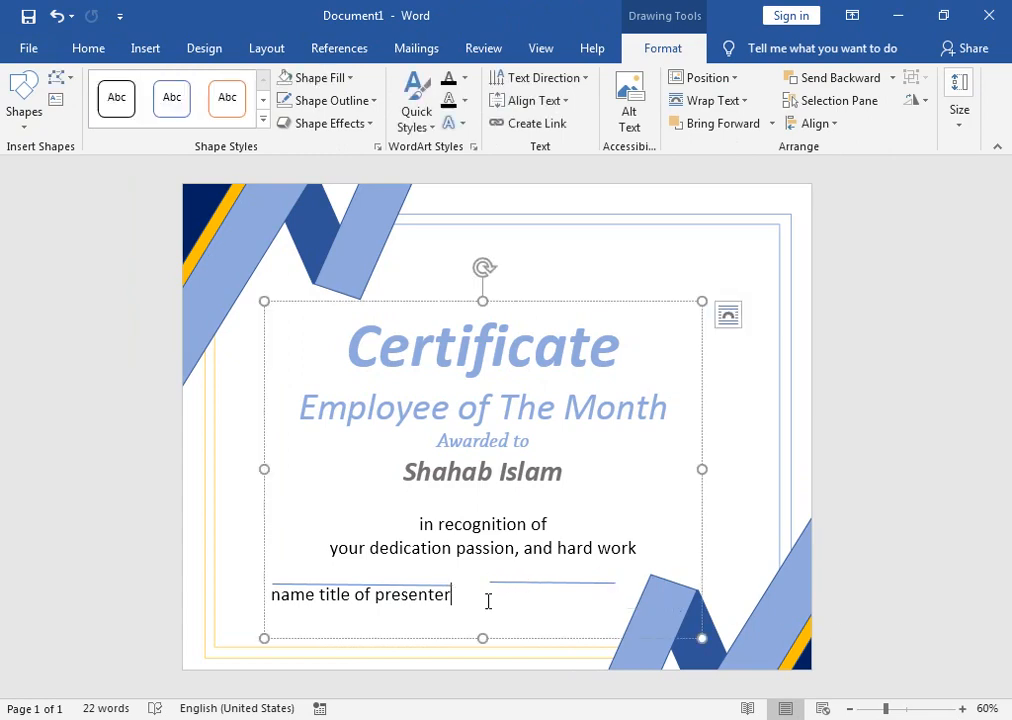
key(Tab)
key(Tab)
text(date)
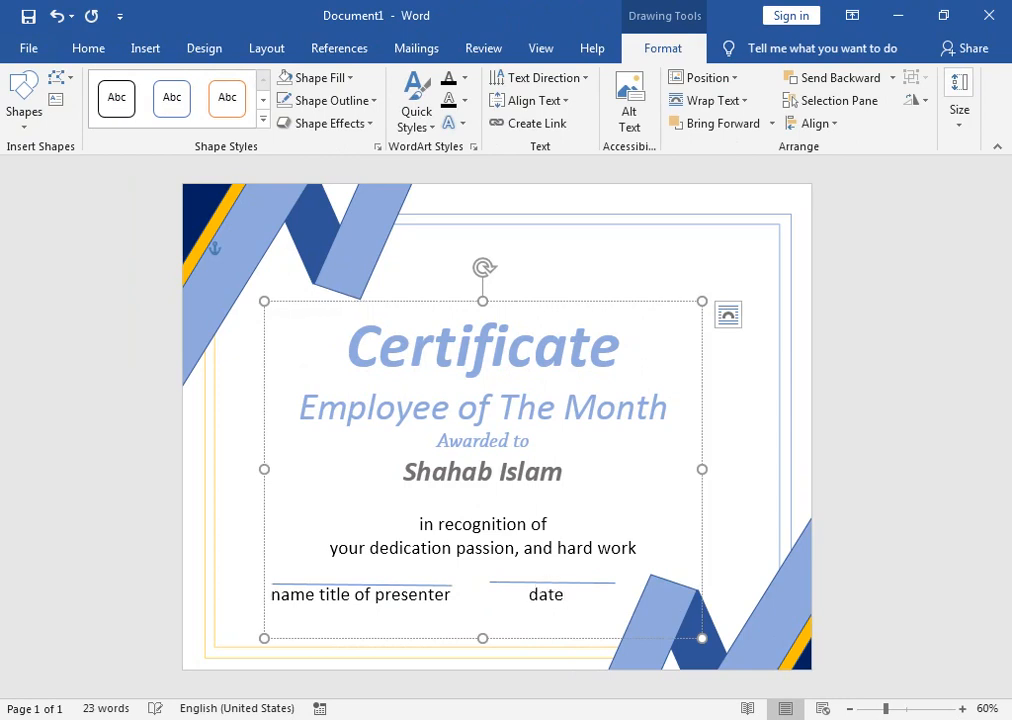
Step: Make the 'date' label 20 pt, grey and bold
double_click(533, 597)
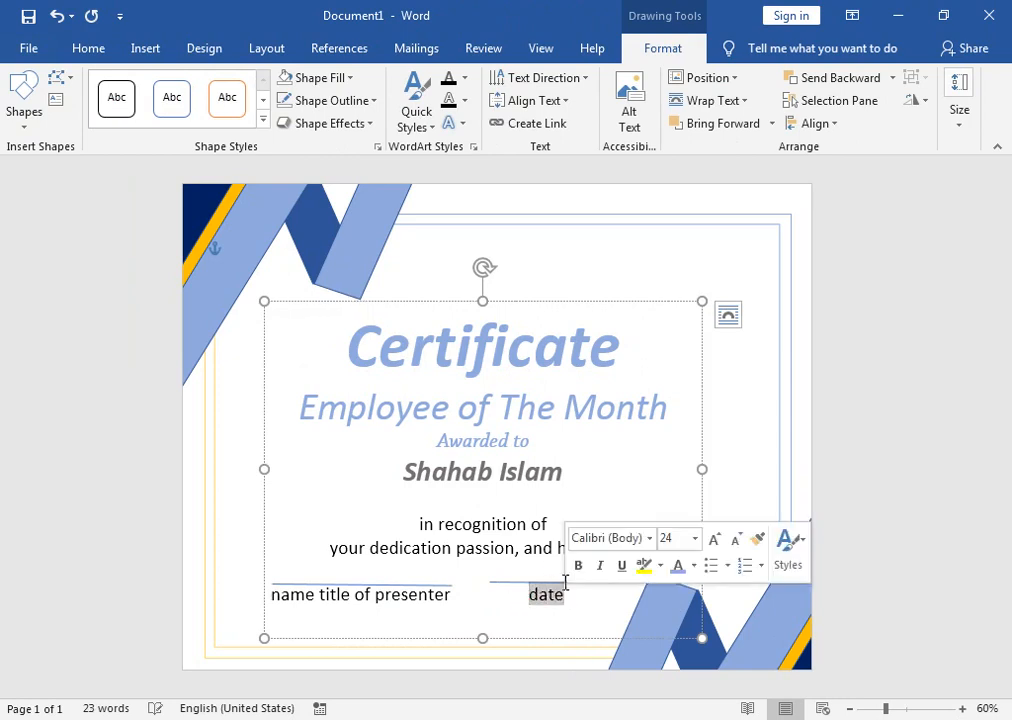
click(88, 48)
double_click(249, 90)
click(304, 120)
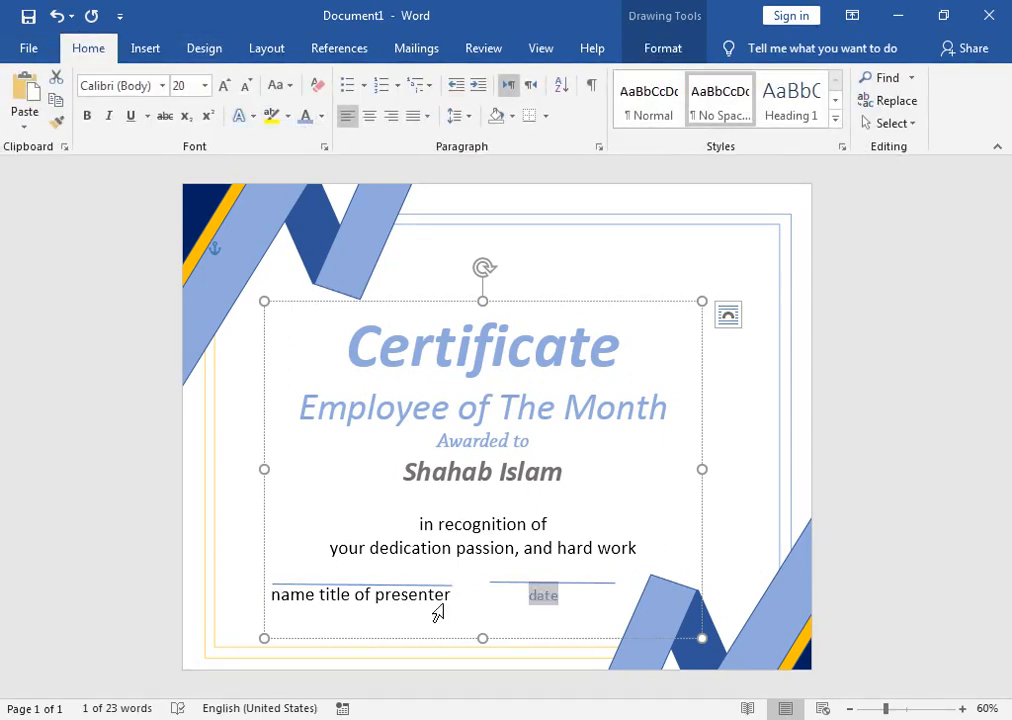
click(88, 116)
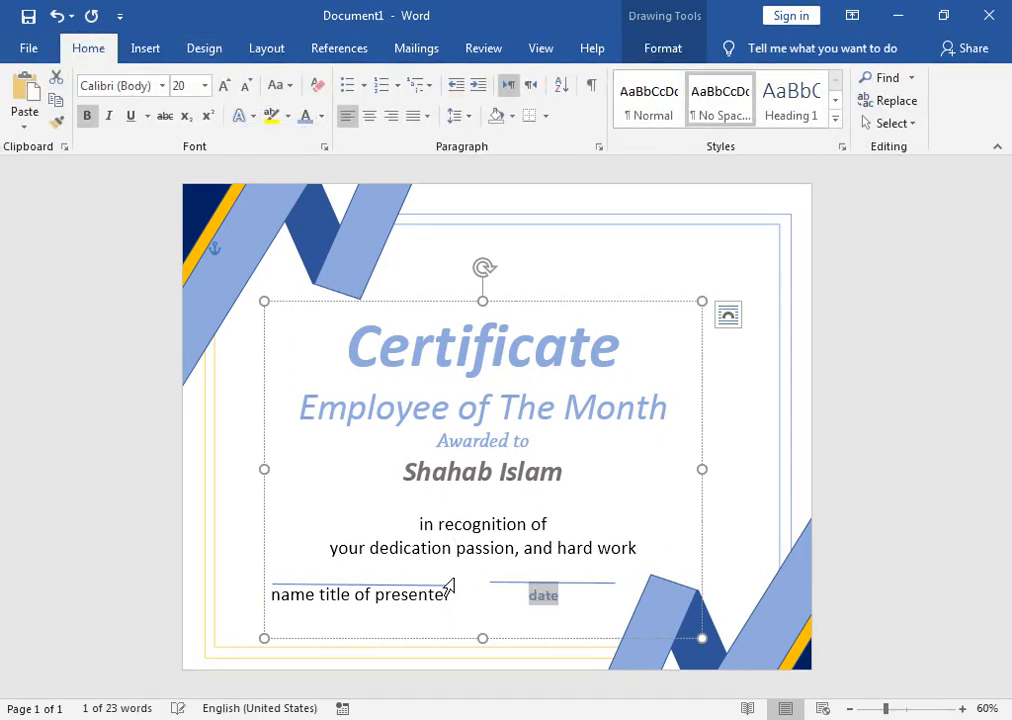
Step: Make the presenter label 20 pt, bold and light blue-grey
drag(453, 598, 270, 600)
click(247, 88)
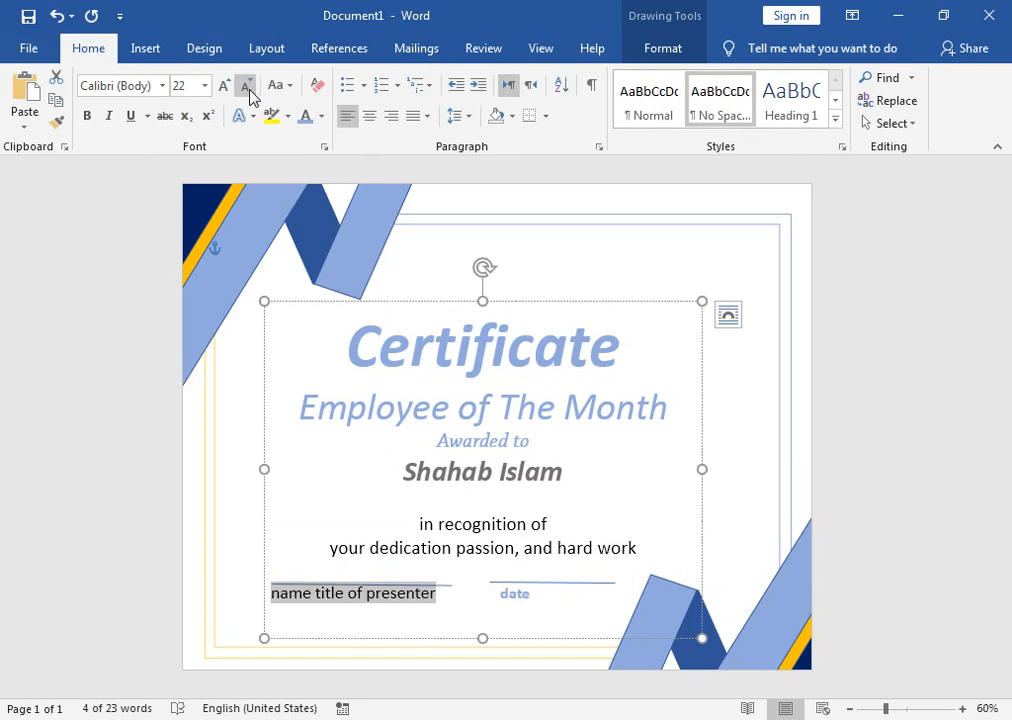
click(247, 88)
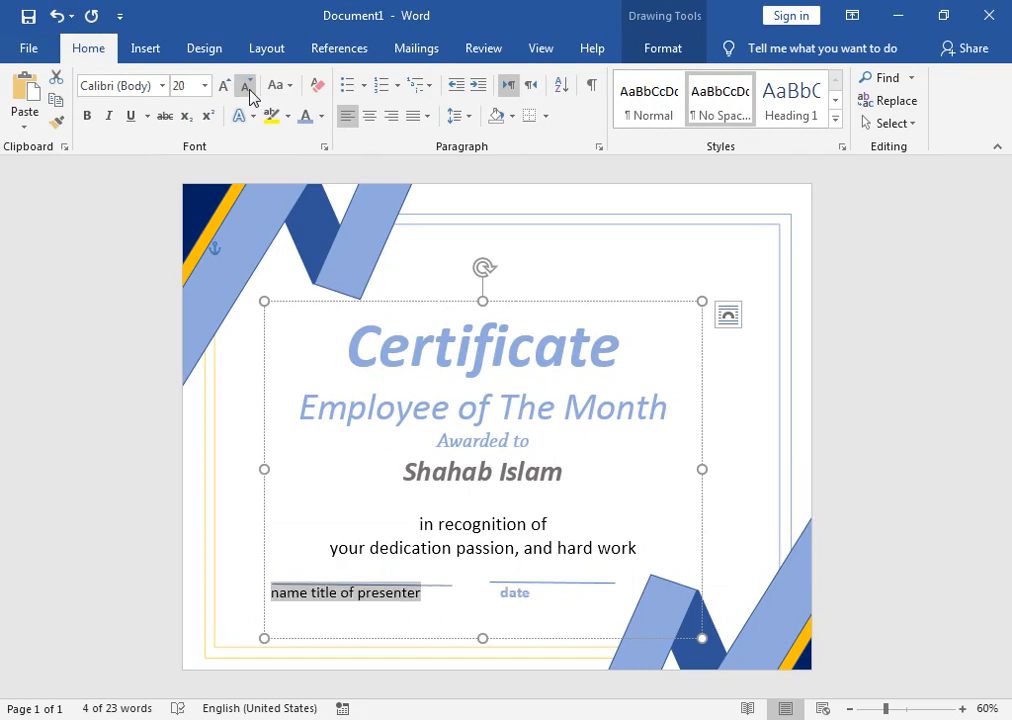
click(87, 116)
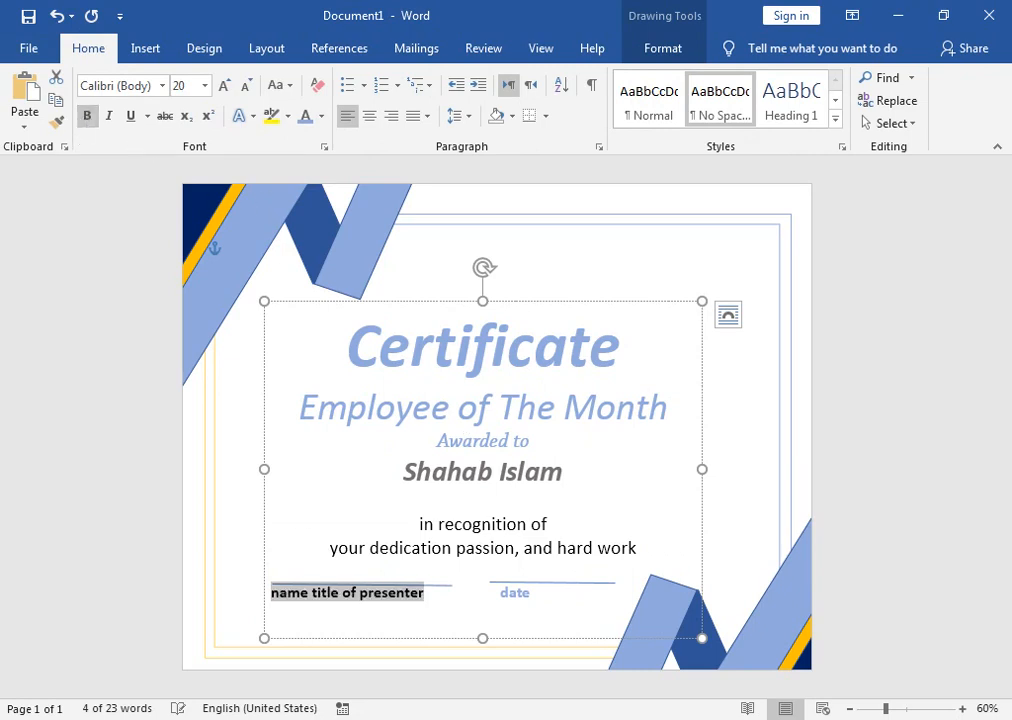
click(306, 116)
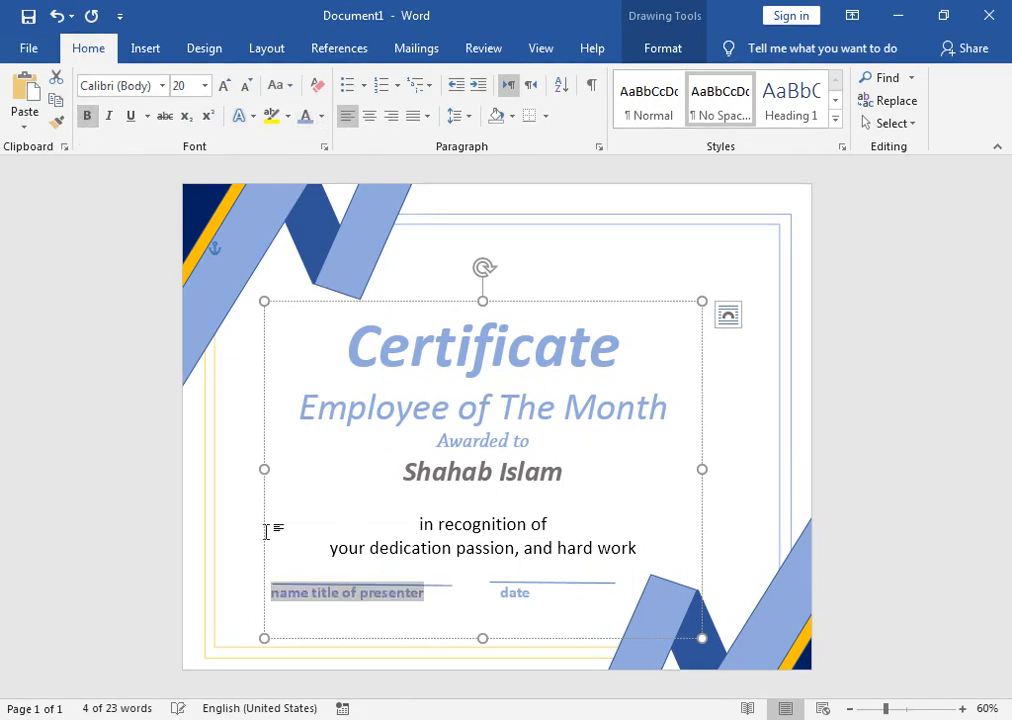
Step: Capitalise 'date' to 'Date'
click(276, 593)
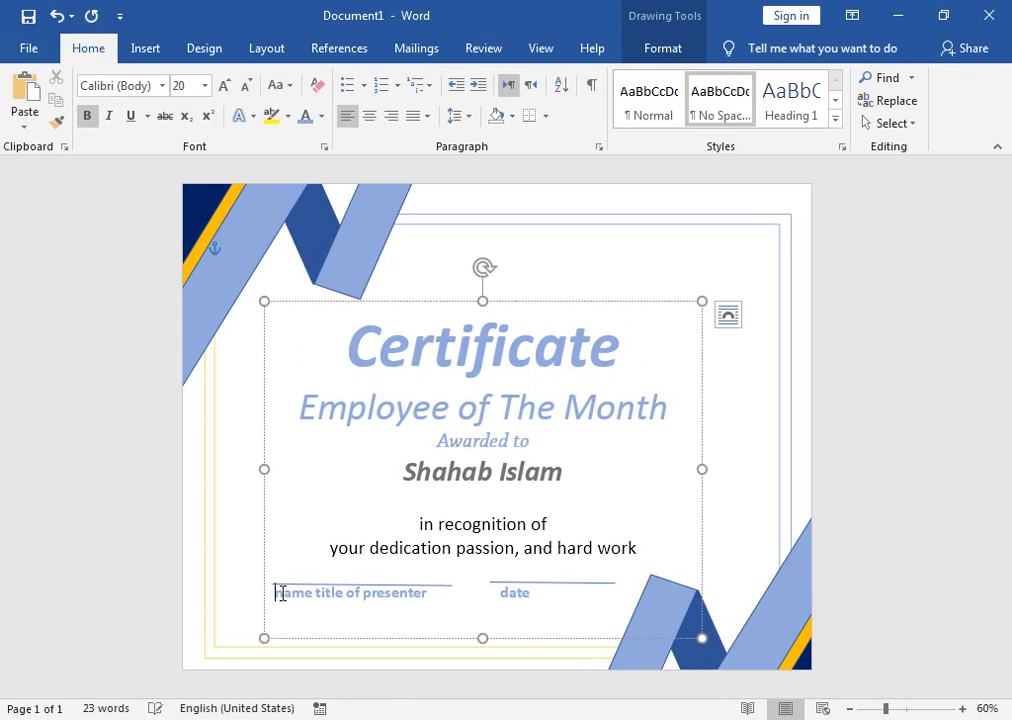
click(503, 592)
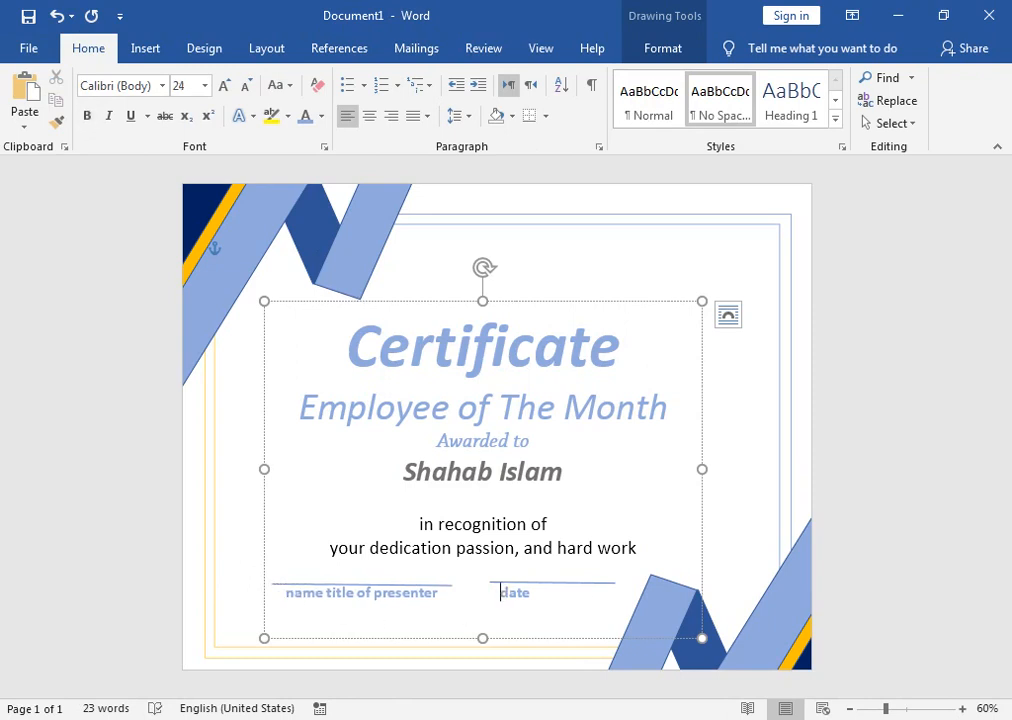
double_click(543, 593)
click(537, 593)
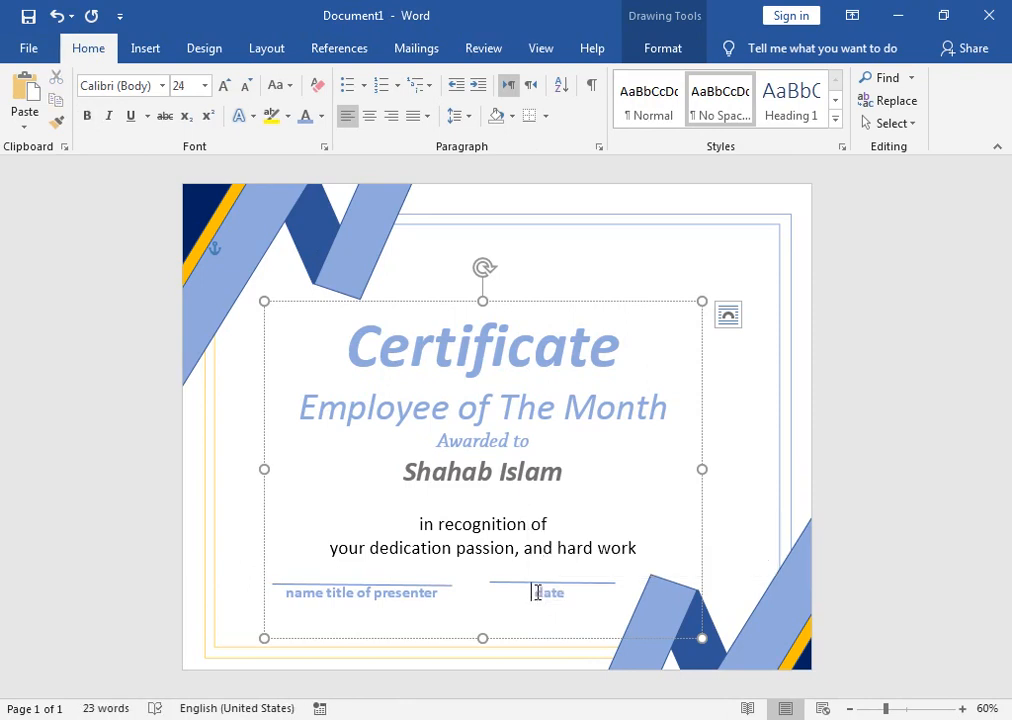
drag(544, 600, 535, 601)
text(D)
click(547, 528)
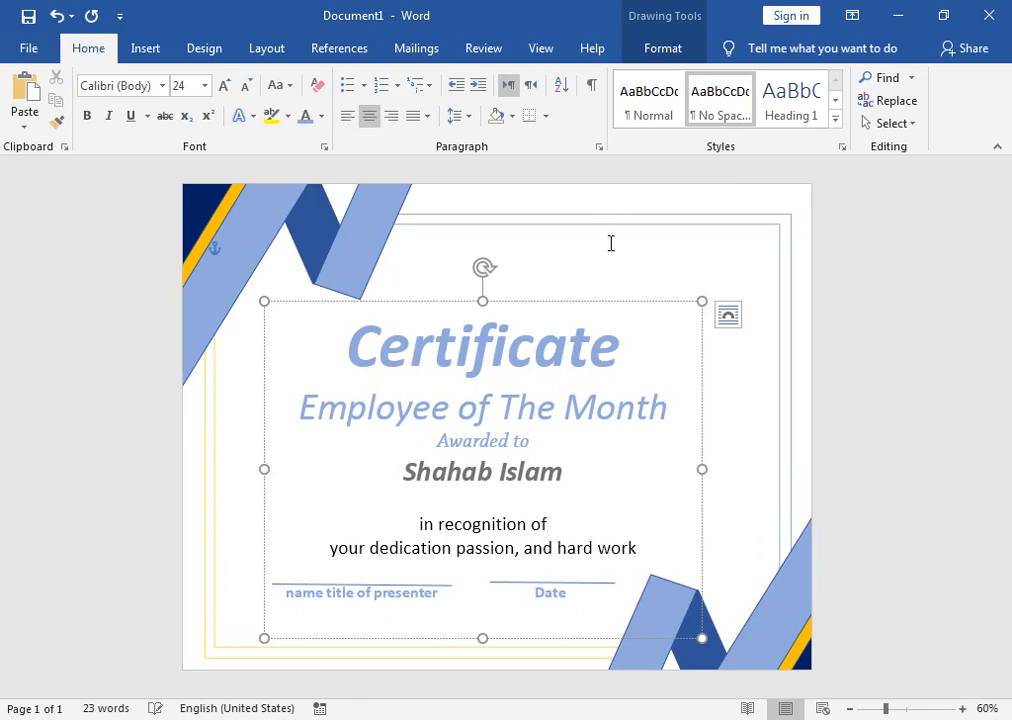
Step: Raise the text box's top edge and drop both labels below the signature lines
drag(482, 301, 481, 286)
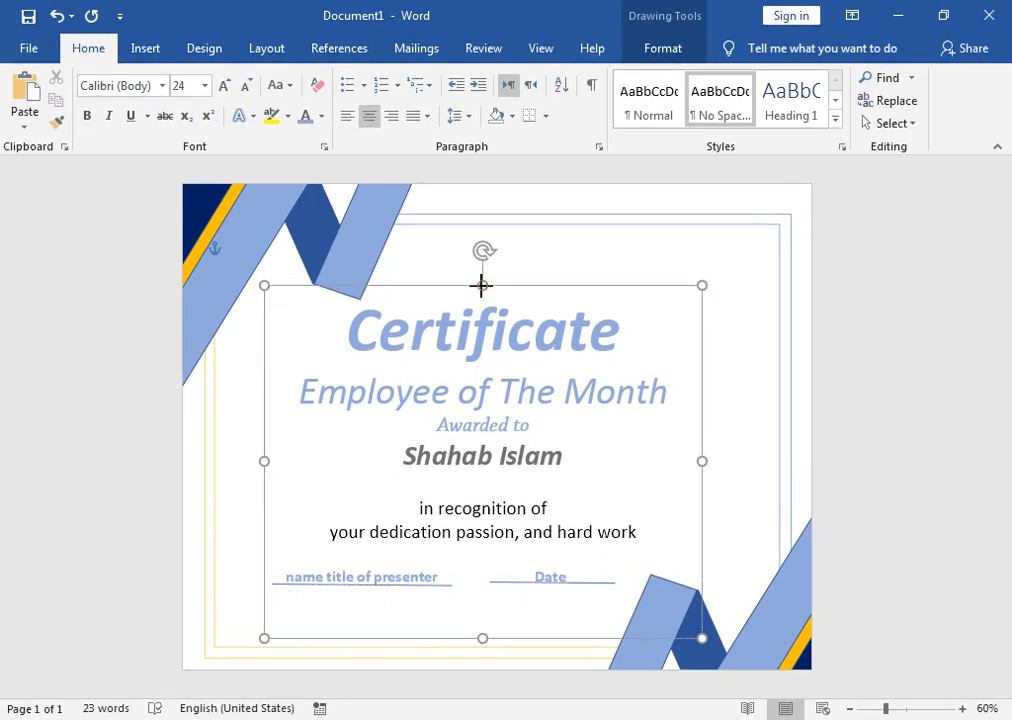
click(281, 579)
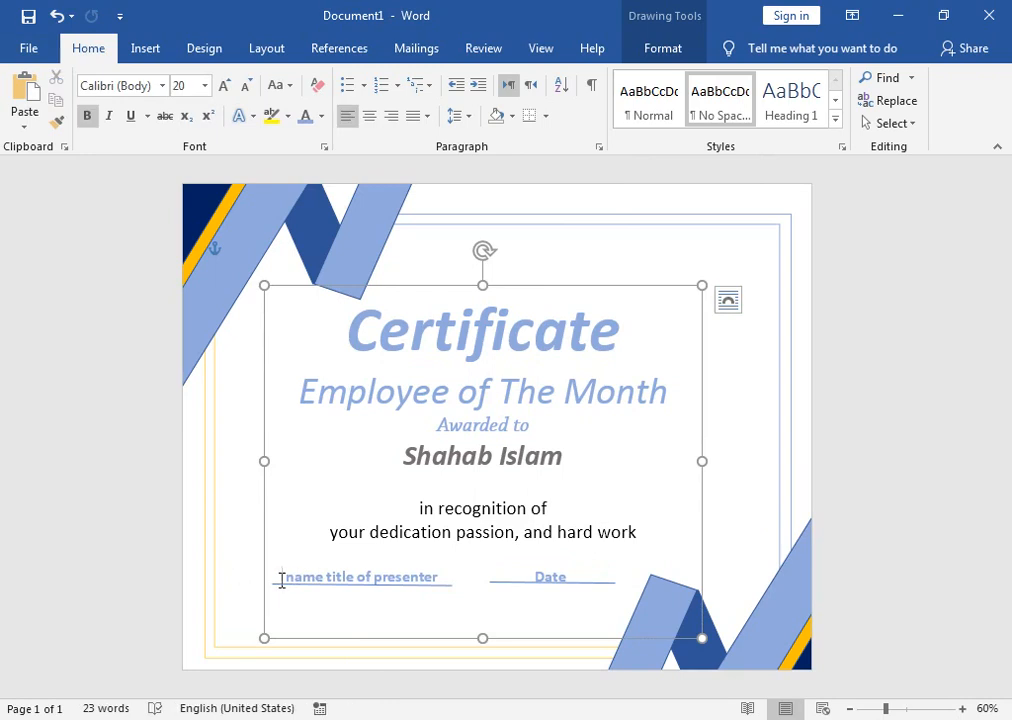
key(Return)
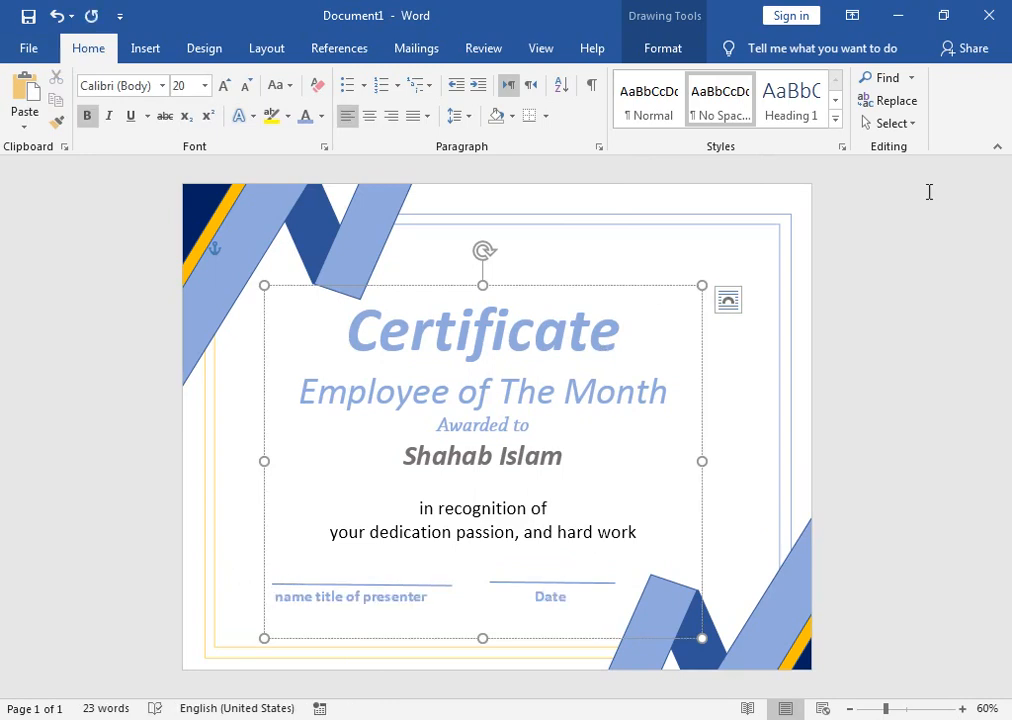
click(438, 358)
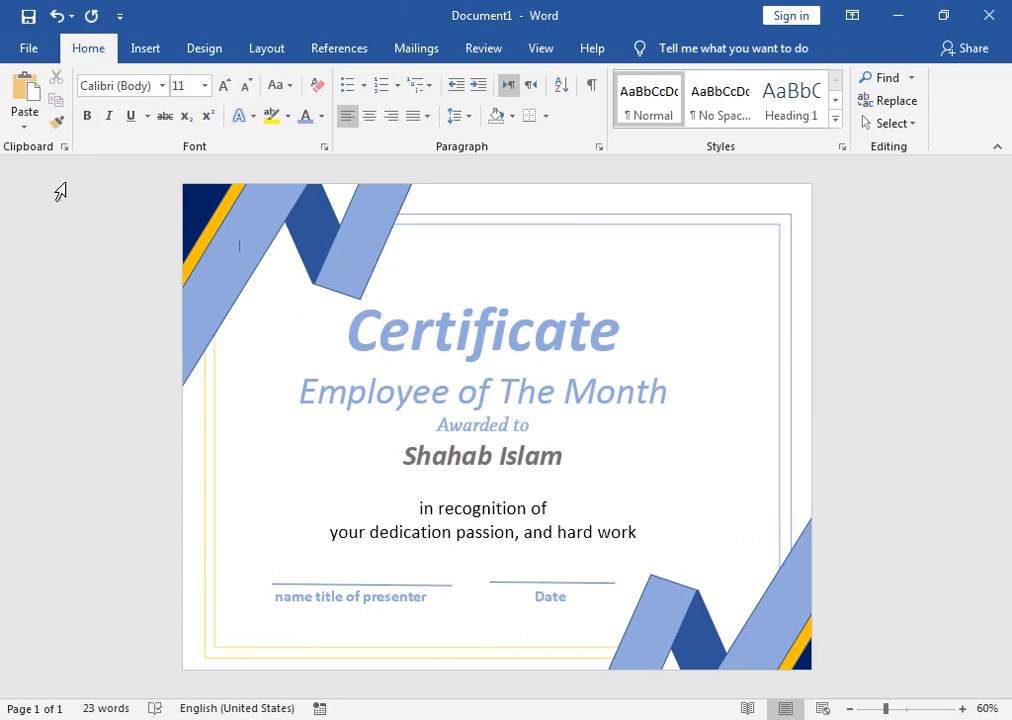
Step: Draw a small chevron arrow right of the Certificate title and rotate it downward
click(147, 47)
click(120, 125)
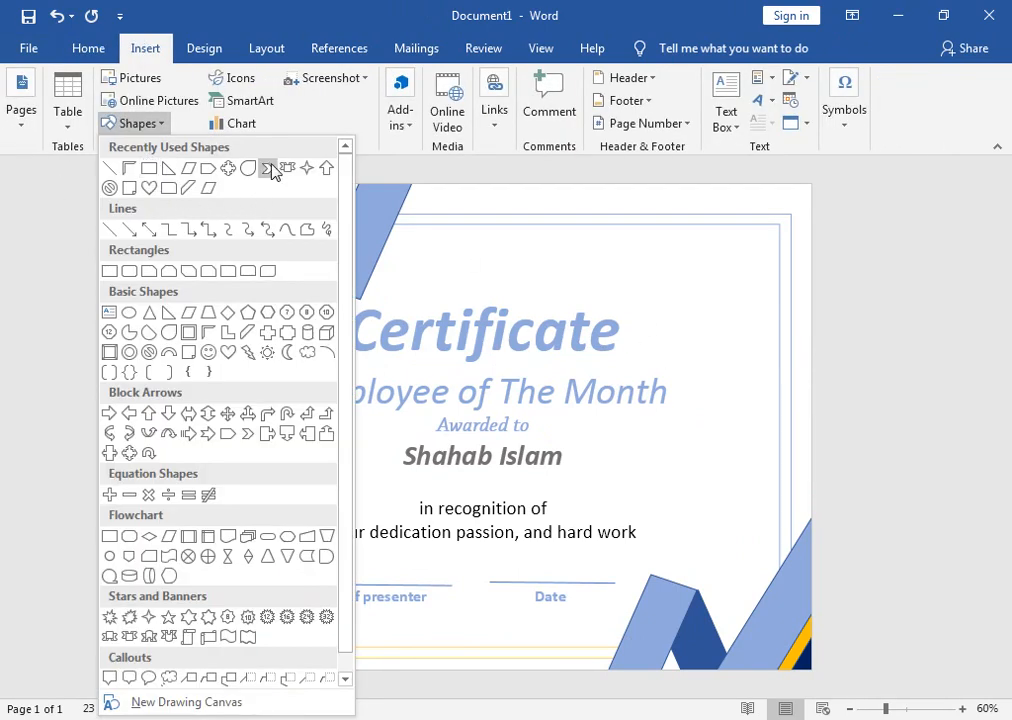
click(272, 172)
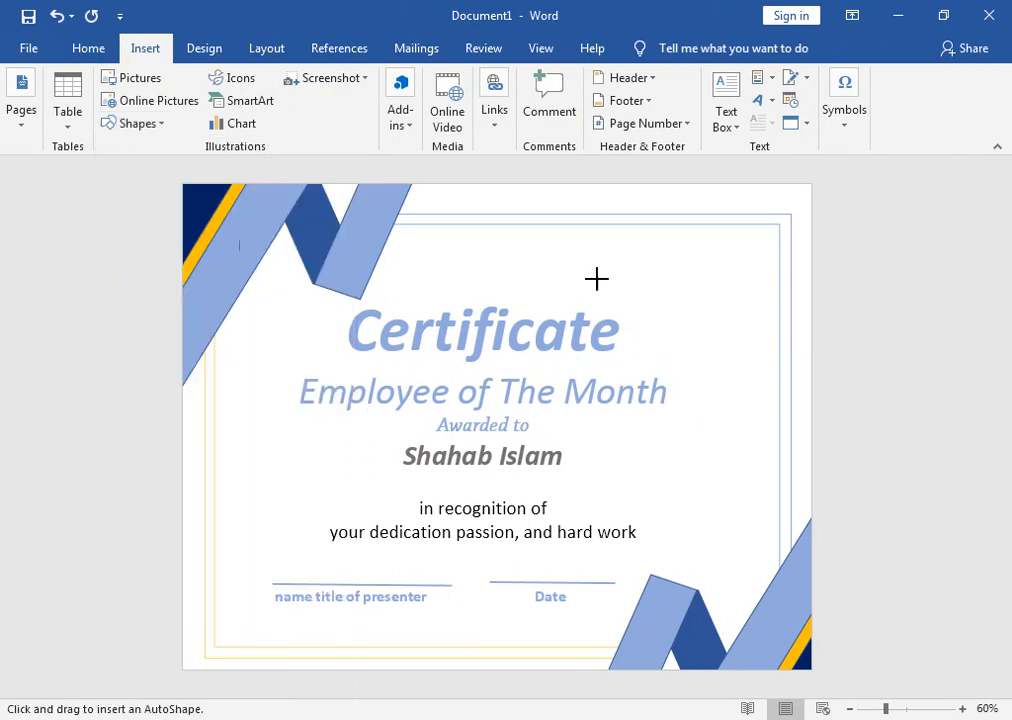
drag(703, 298, 736, 329)
drag(722, 263, 783, 322)
Step: Paste a second chevron beside the first and tilt both into a ribbon tail
key(ctrl+v)
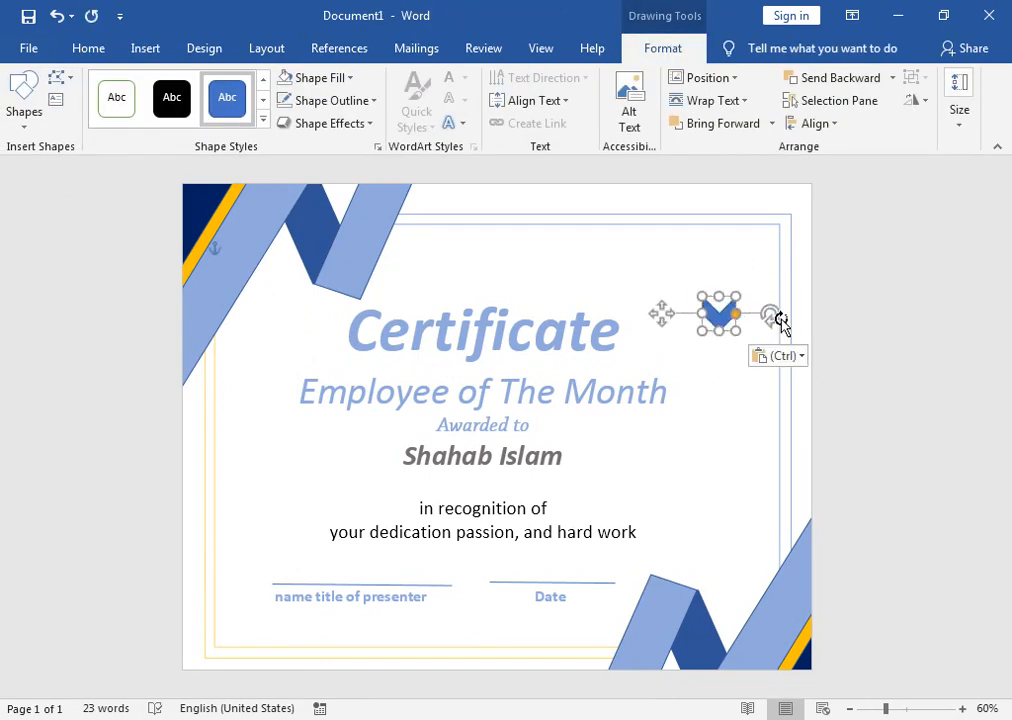
drag(731, 324, 741, 315)
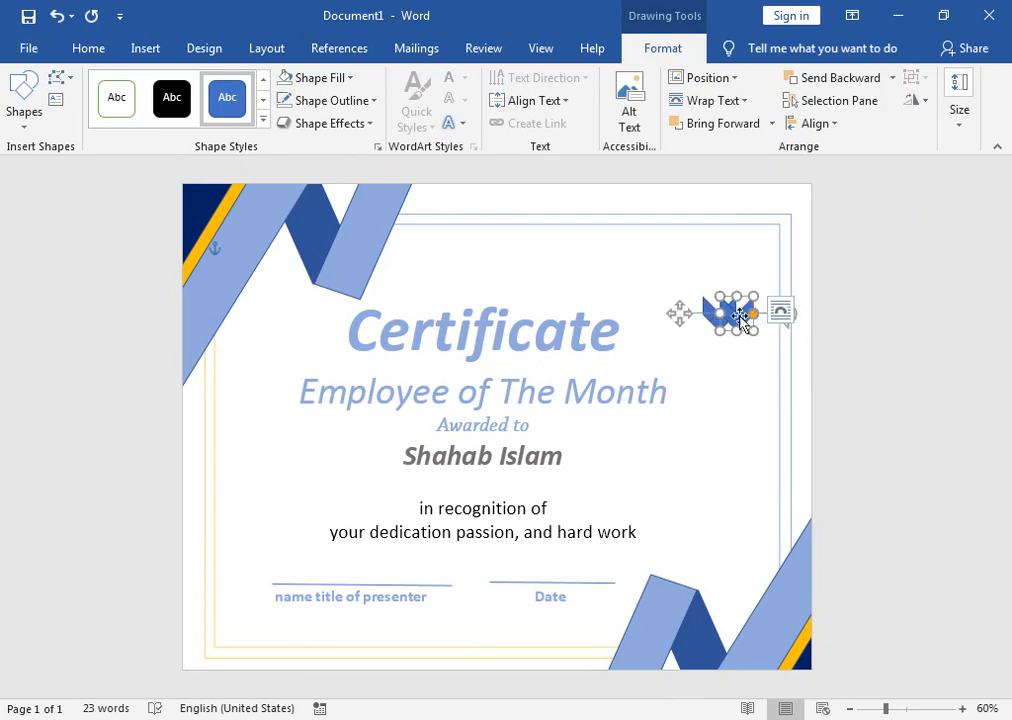
click(725, 354)
click(745, 313)
drag(795, 310, 780, 295)
click(717, 318)
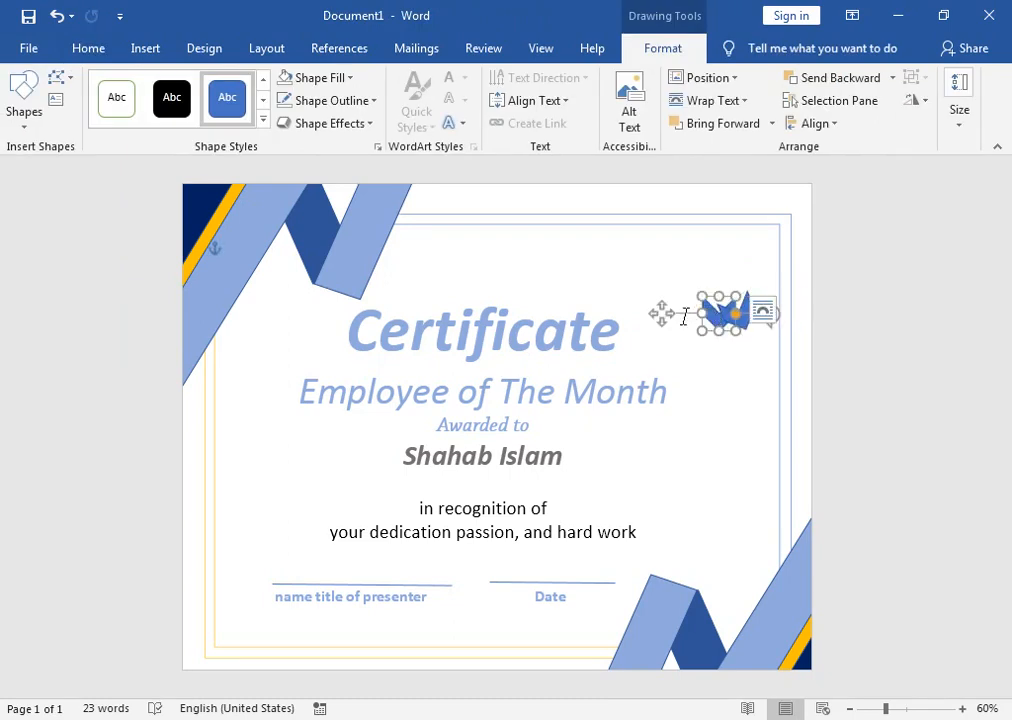
drag(777, 318, 767, 335)
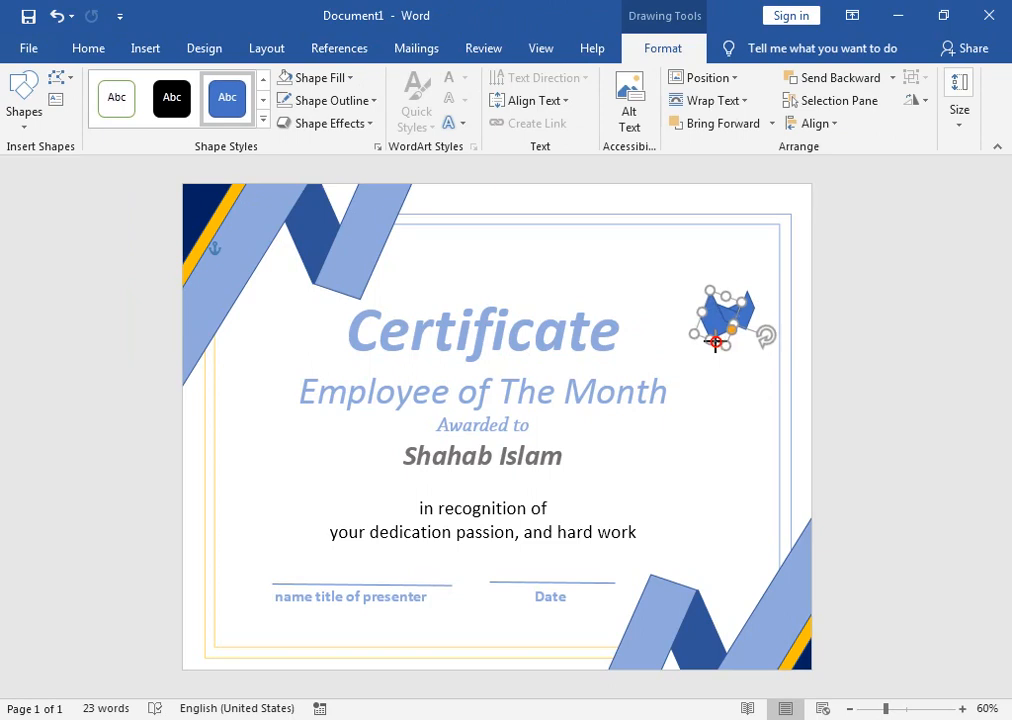
click(750, 311)
drag(748, 335, 709, 320)
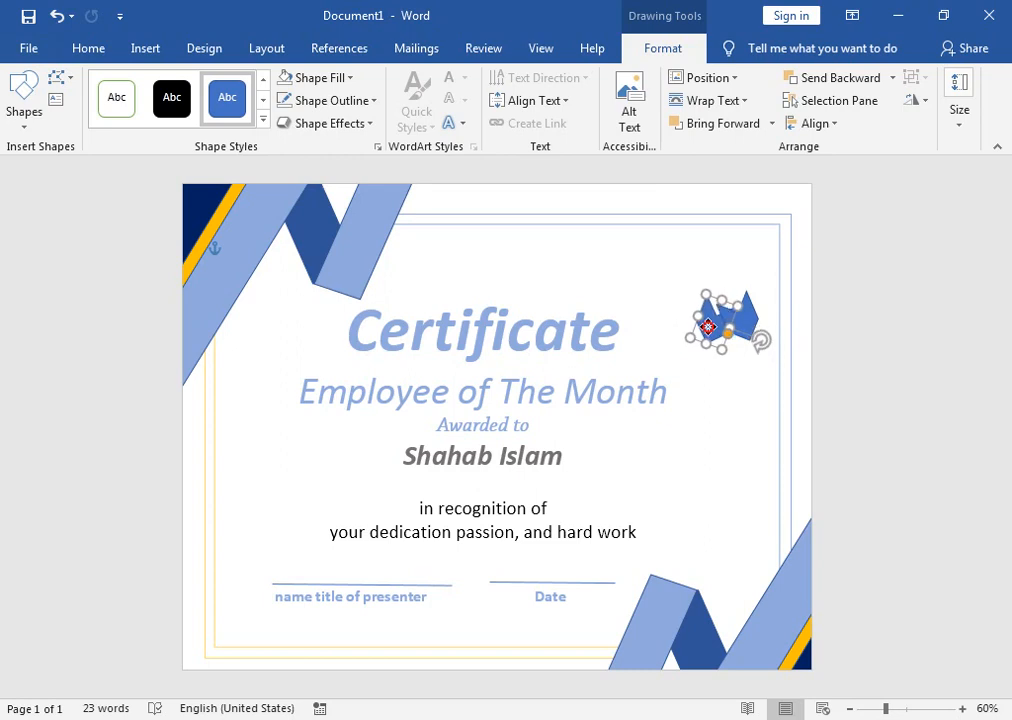
click(30, 110)
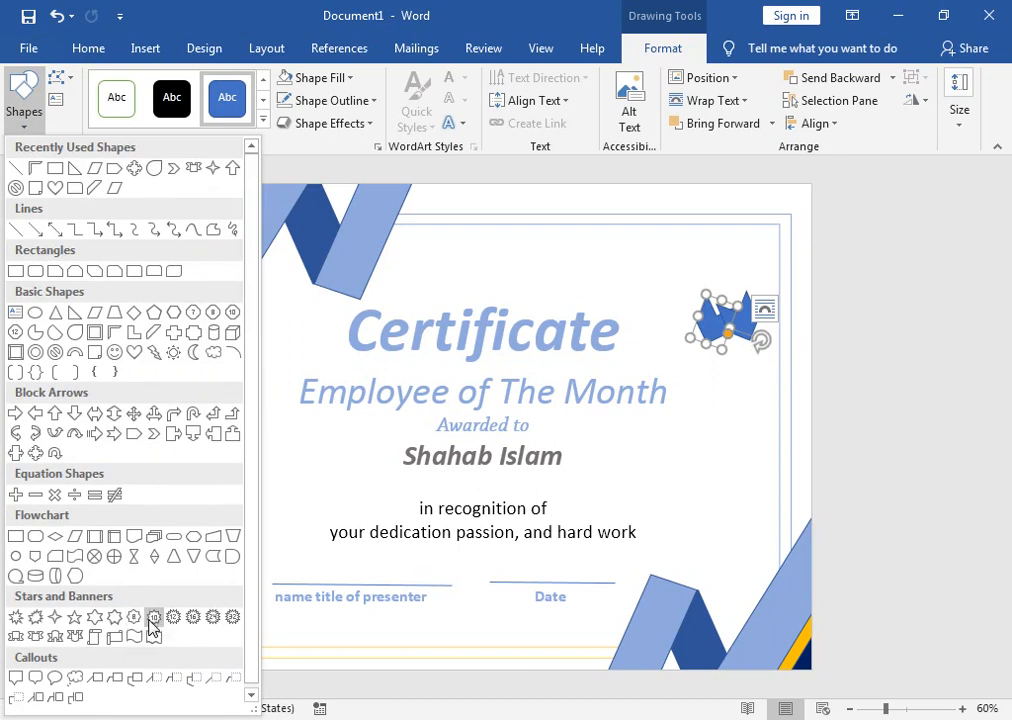
Step: Draw a 10-point star seal above the chevron ribbon and lengthen the ribbon slightly
click(154, 621)
drag(675, 243, 755, 320)
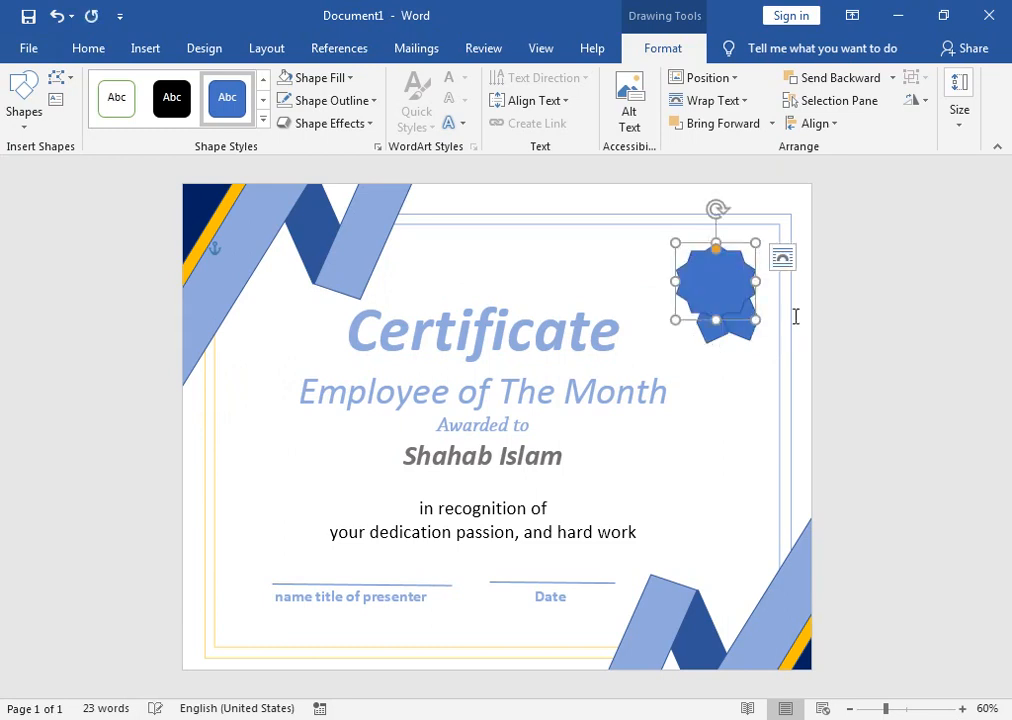
click(714, 343)
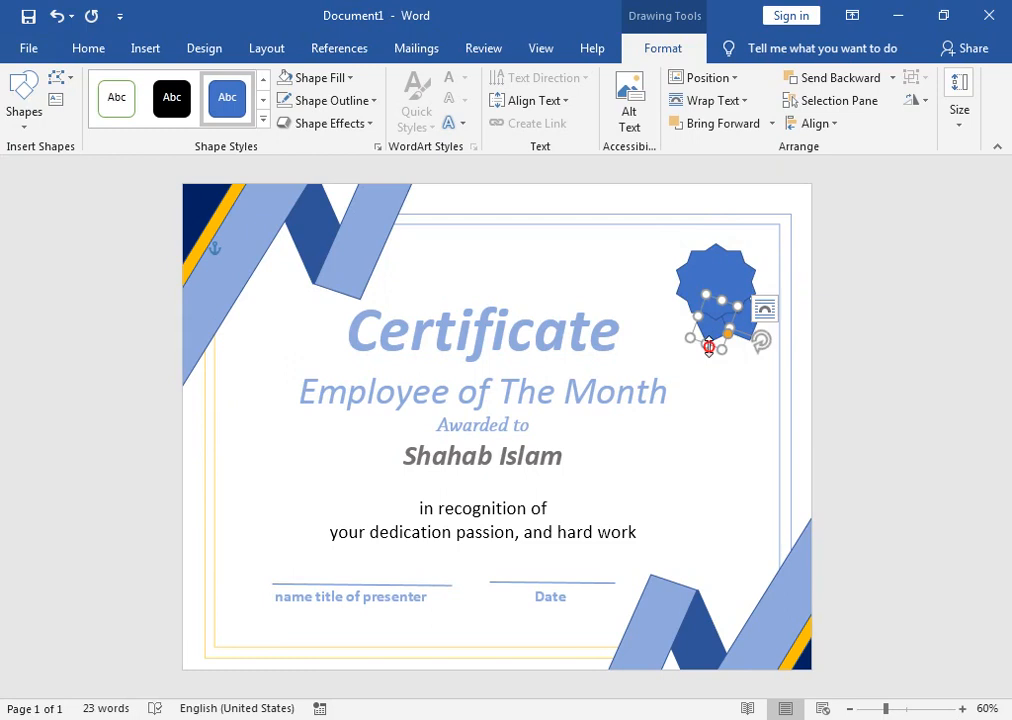
drag(708, 347, 707, 353)
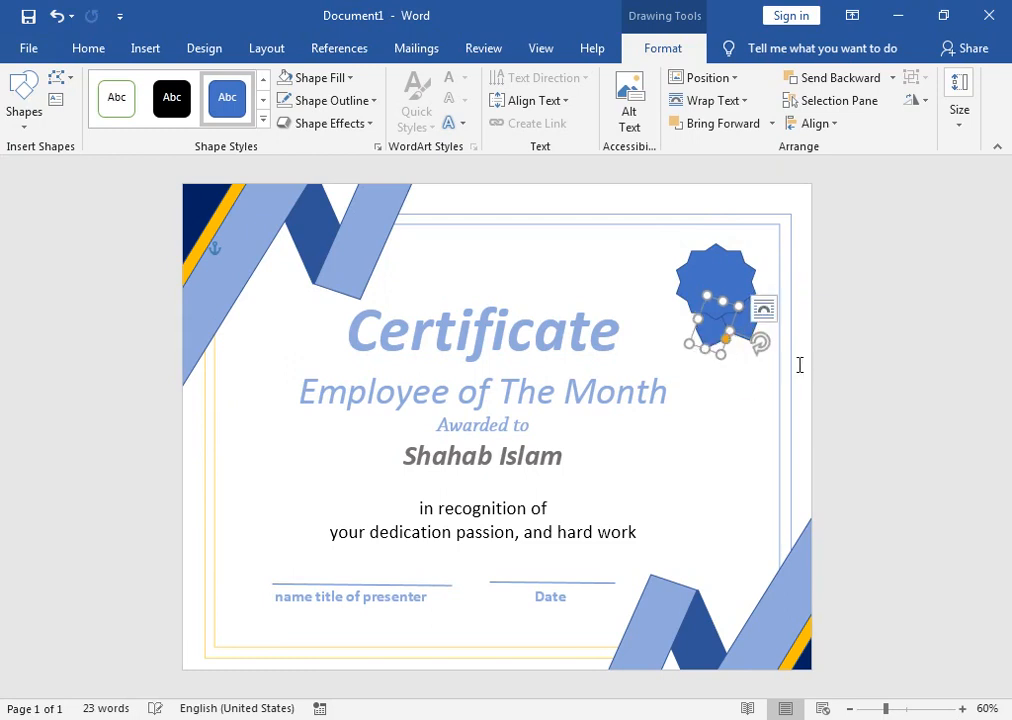
click(739, 281)
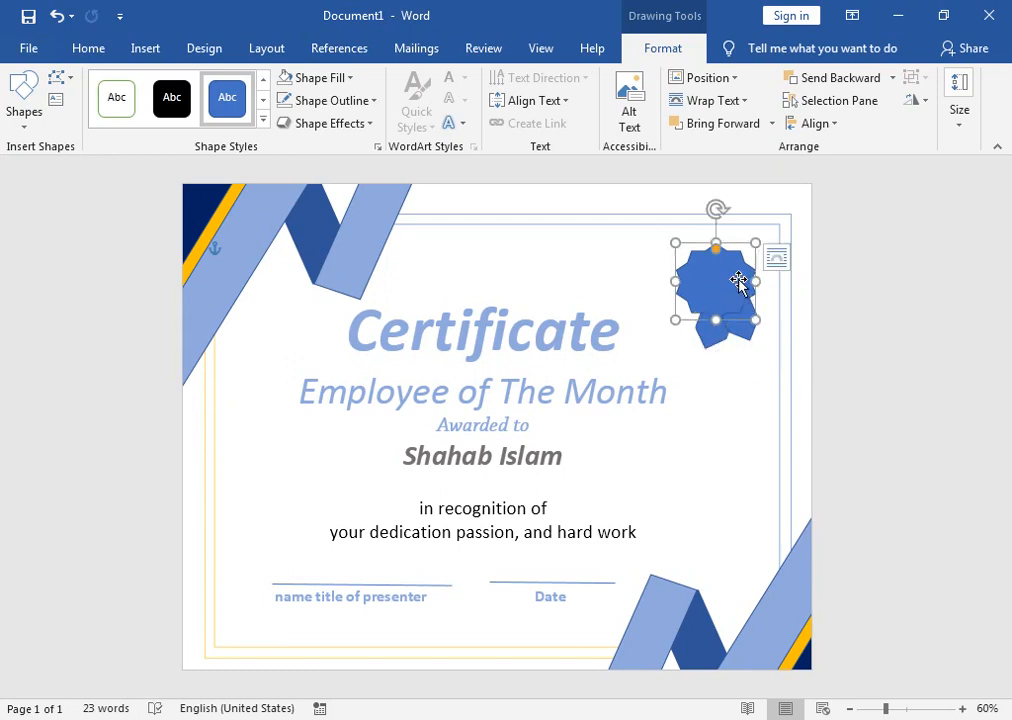
Step: Draw an oval over the centre of the star seal
click(28, 118)
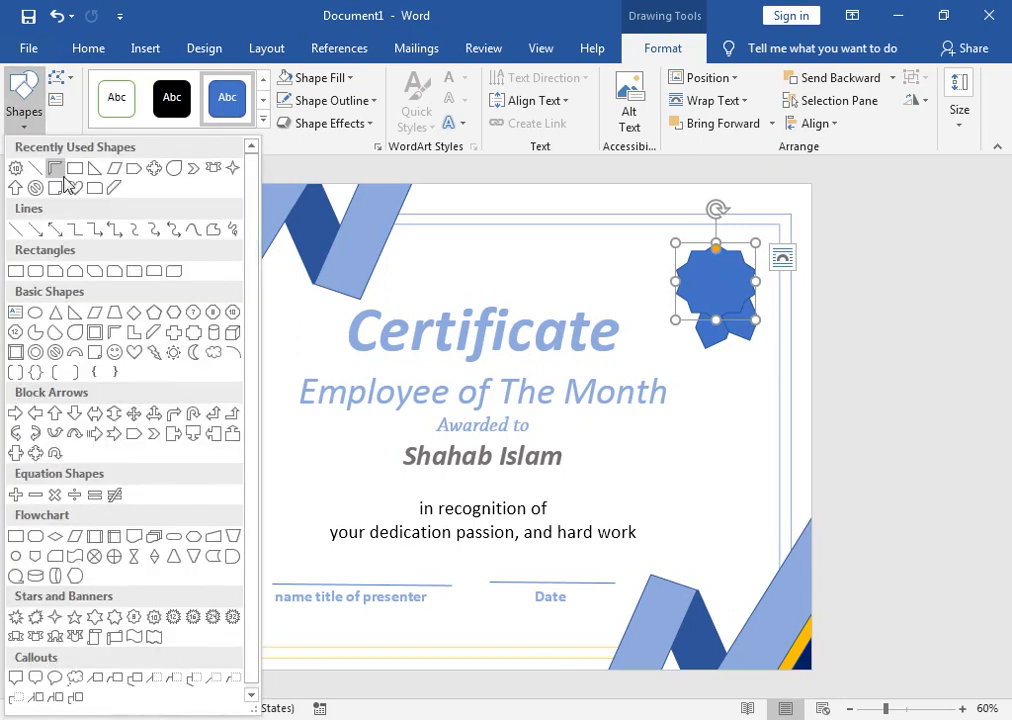
click(37, 314)
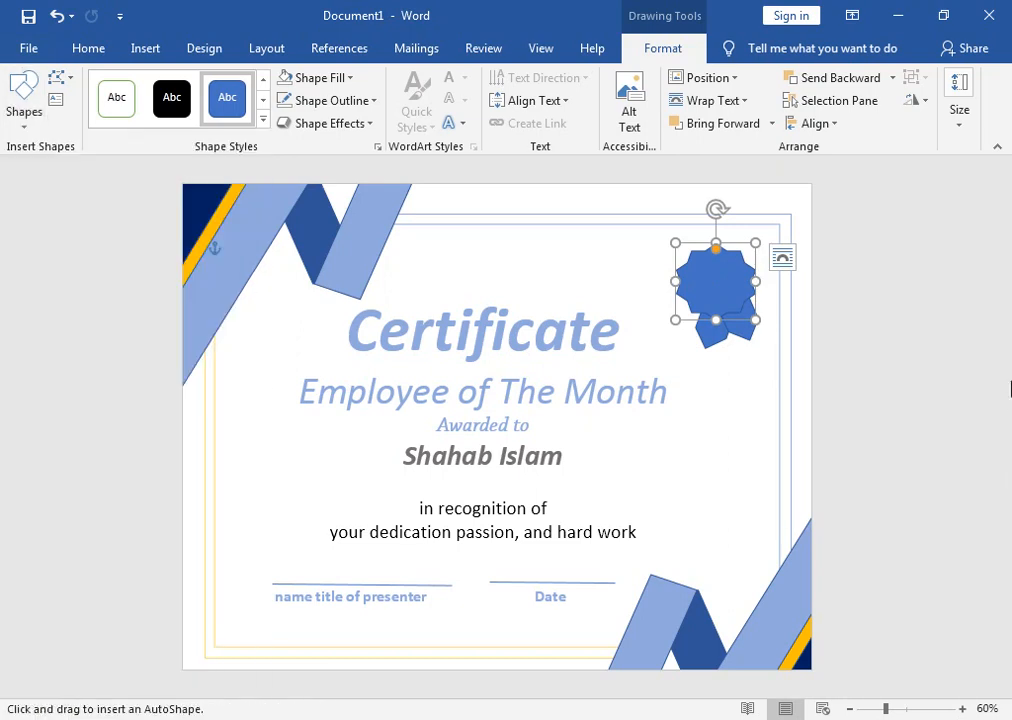
drag(686, 253, 726, 278)
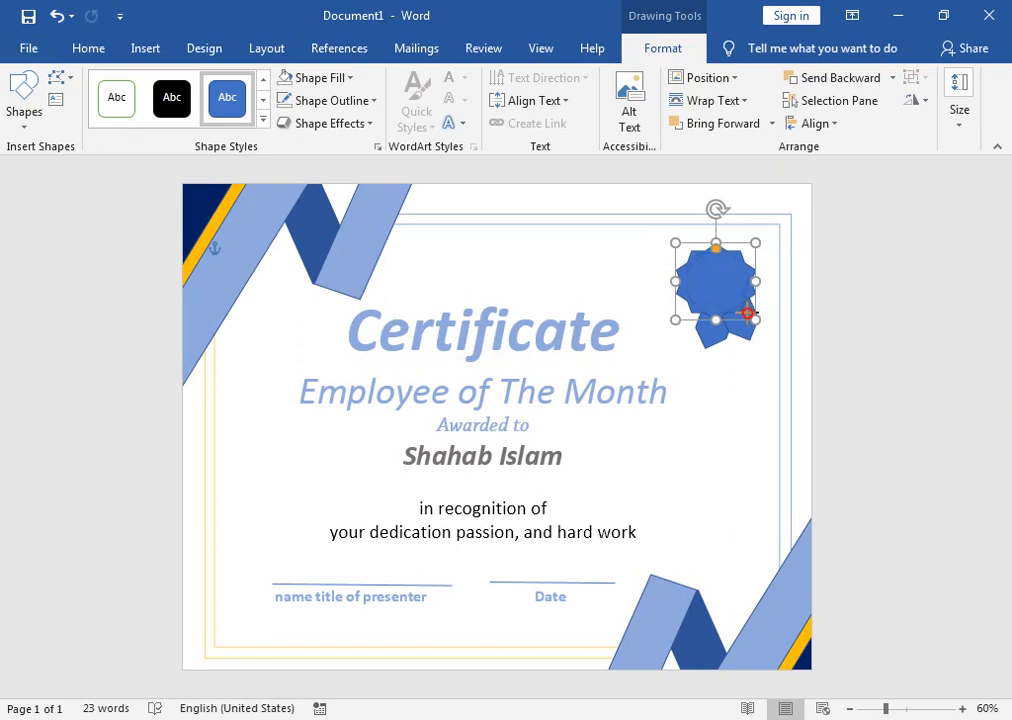
drag(746, 310, 746, 310)
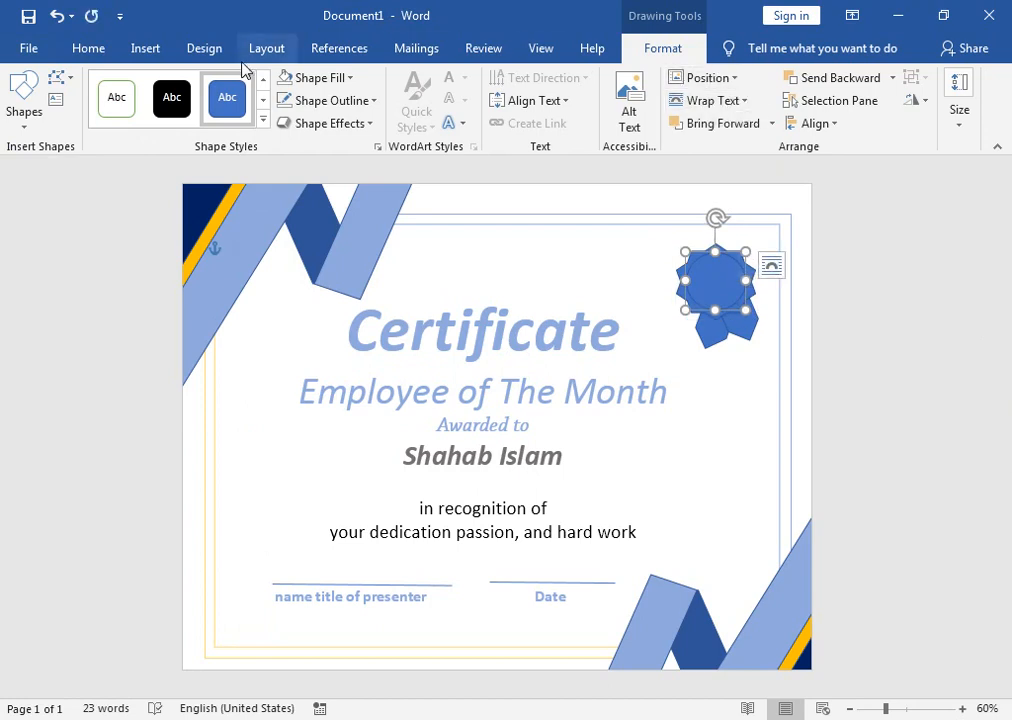
Step: Fill the oval white and draw a thin orange rectangle strip on the seal
click(323, 88)
click(290, 122)
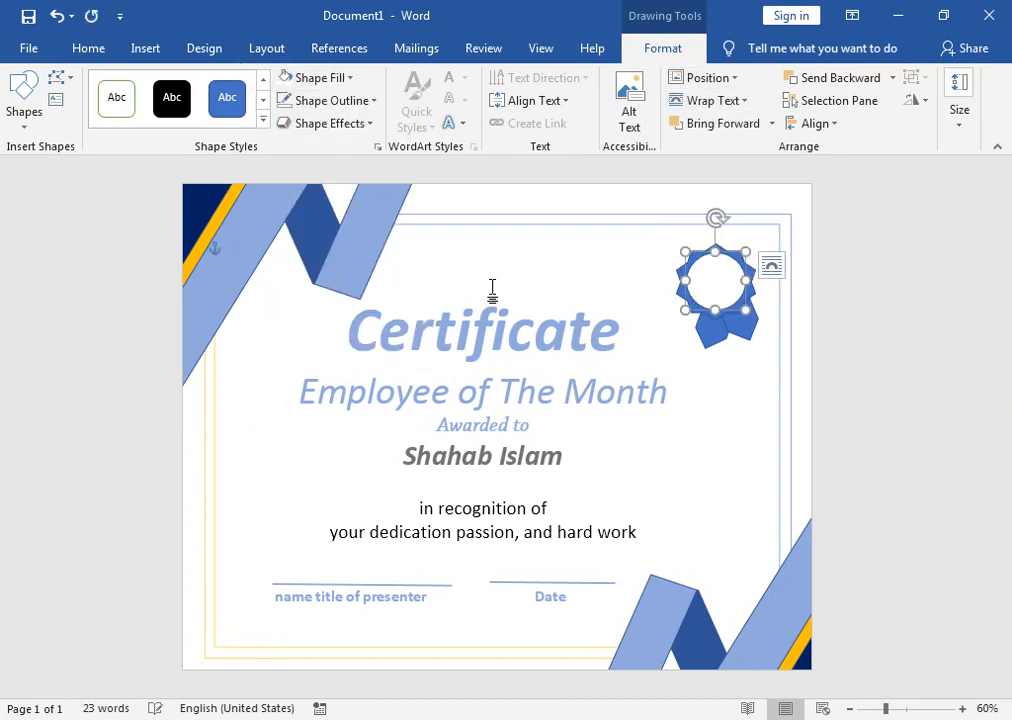
click(24, 105)
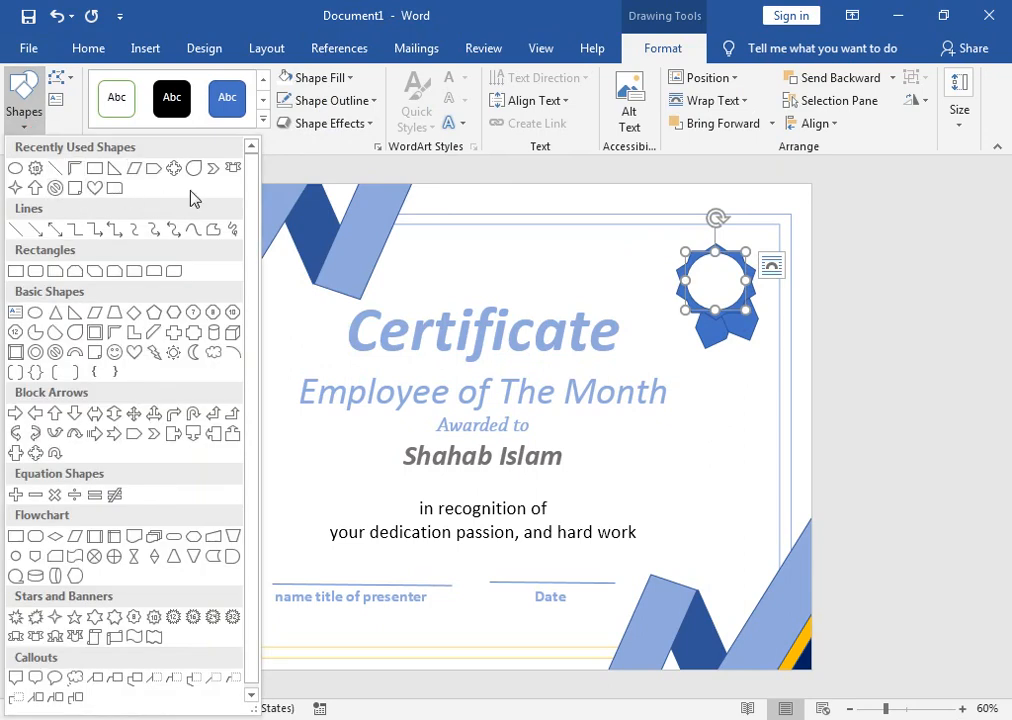
click(16, 271)
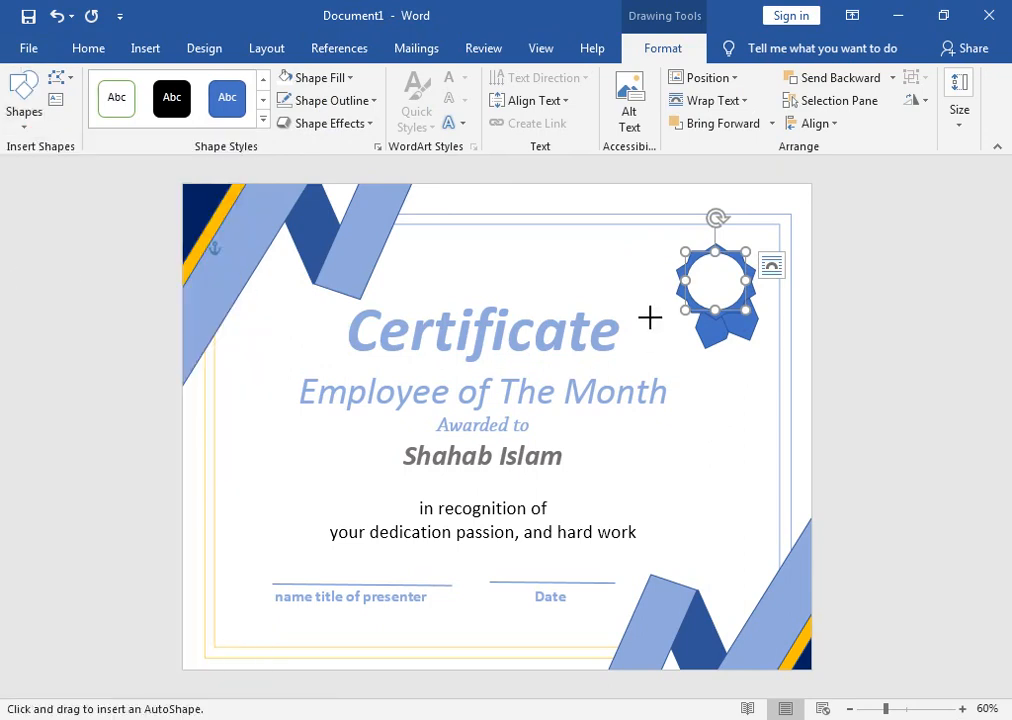
drag(688, 320, 690, 345)
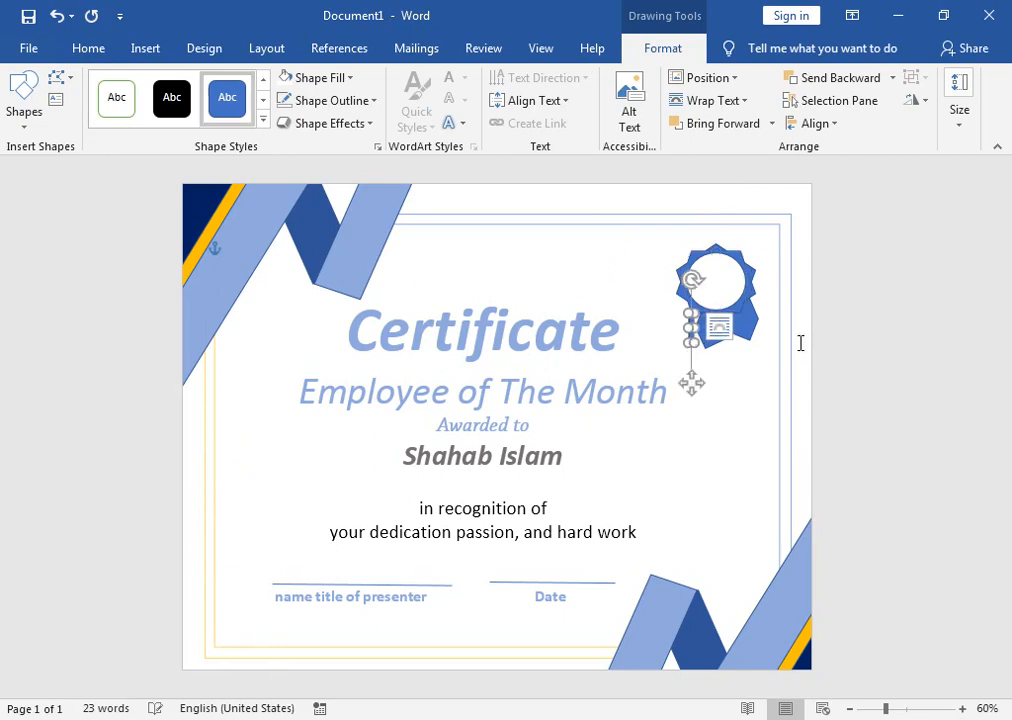
click(350, 78)
click(323, 229)
Step: Tilt, shorten and nudge the strip so it angles around the seal's edge
click(719, 327)
drag(694, 282, 709, 285)
drag(688, 342, 734, 270)
click(771, 301)
click(757, 304)
key(Down)
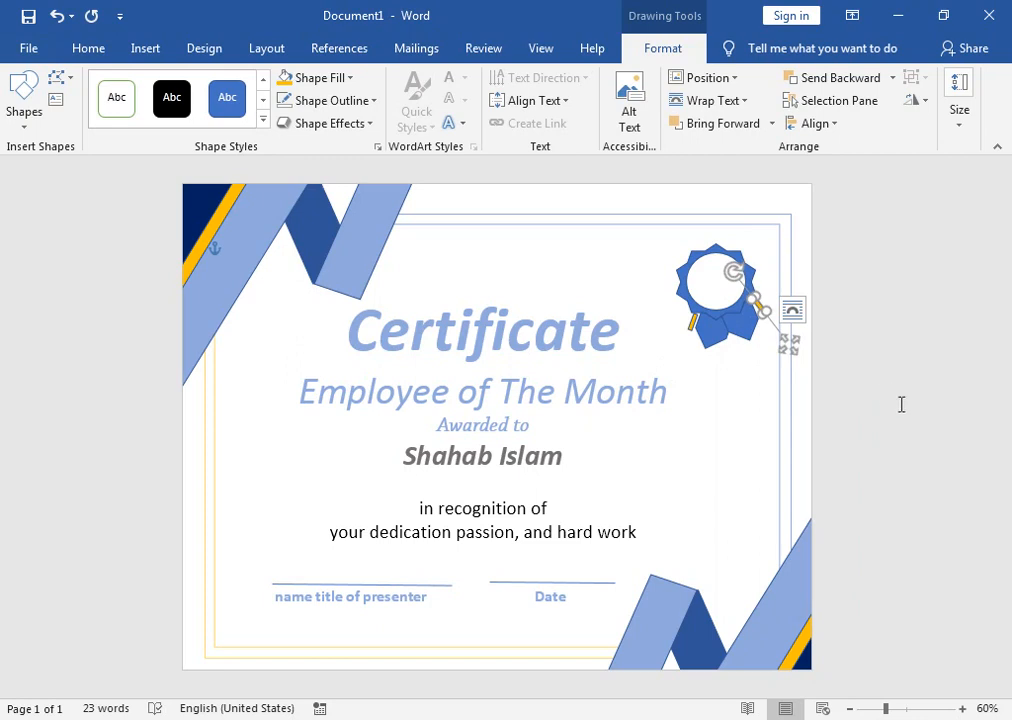
key(Left)
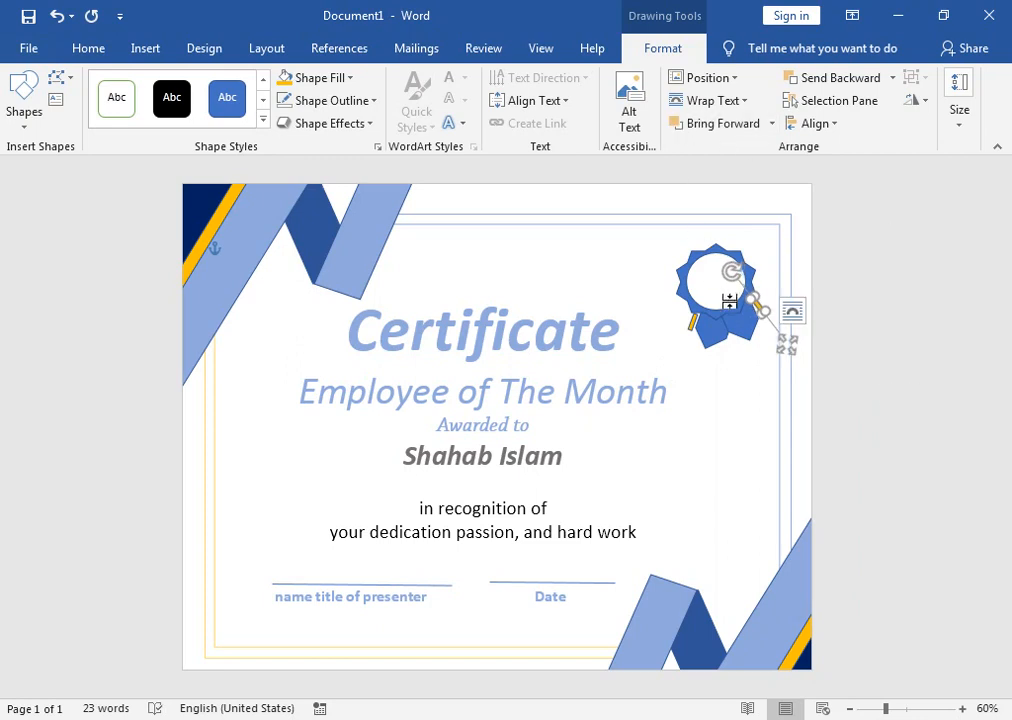
drag(734, 276, 788, 283)
click(802, 262)
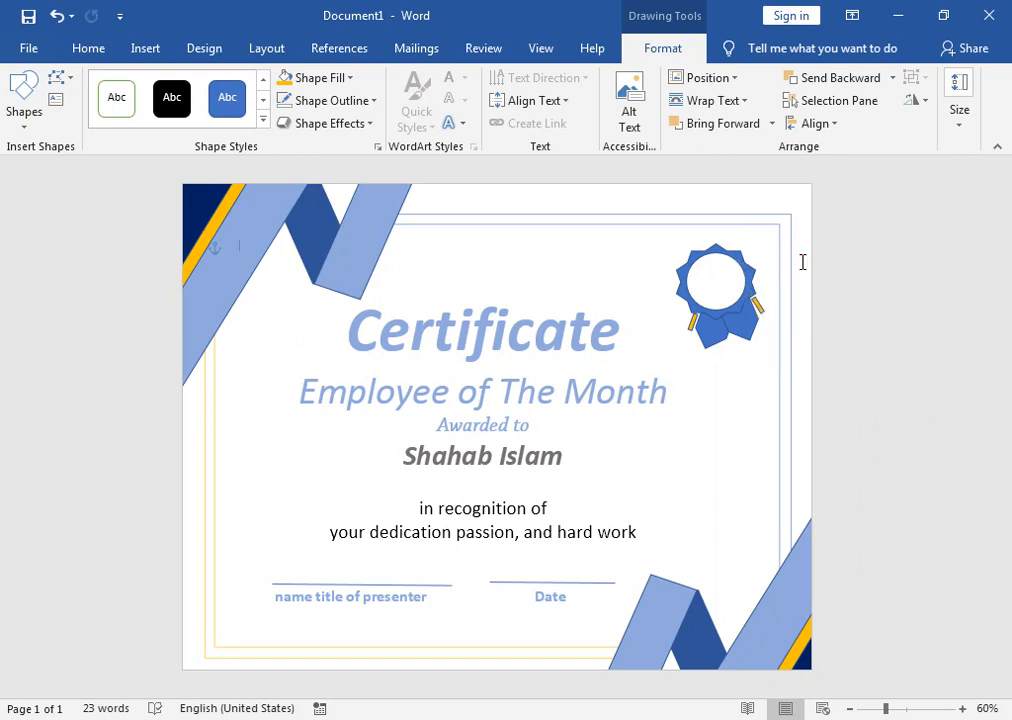
click(760, 308)
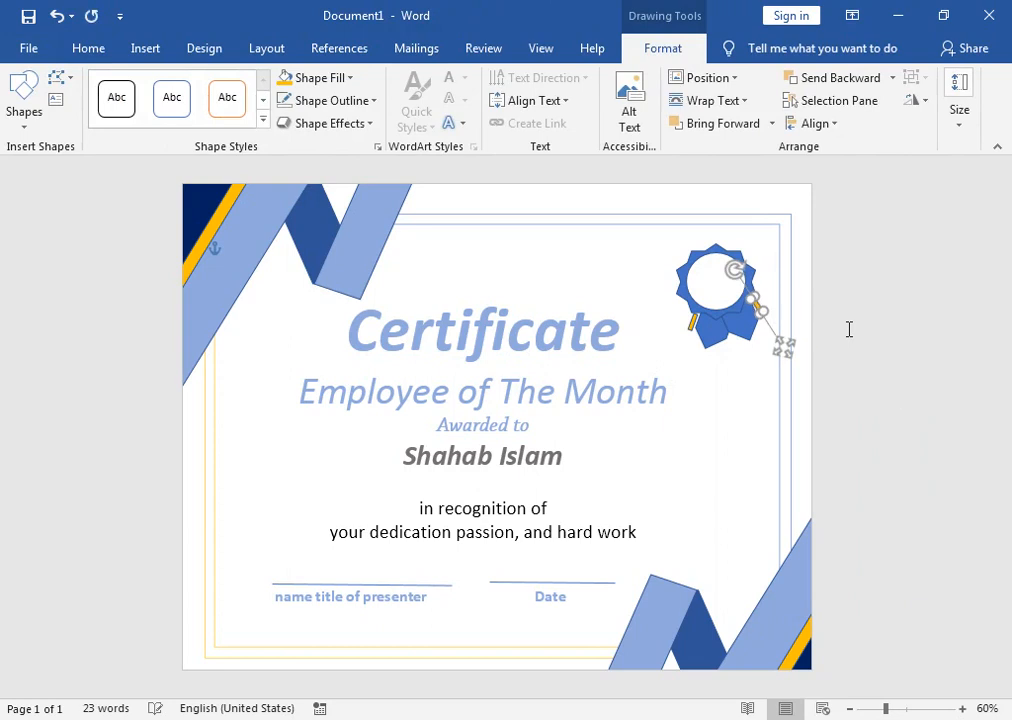
Step: Give the strip a darker gold fill and set the strips to No Outline
click(350, 79)
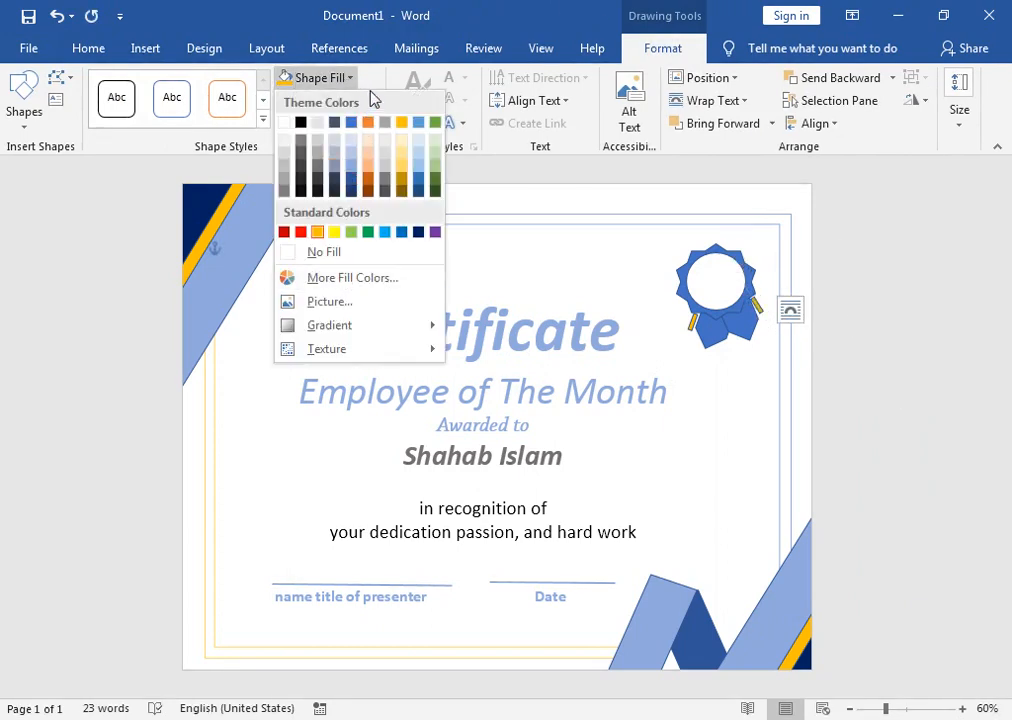
click(350, 122)
click(332, 101)
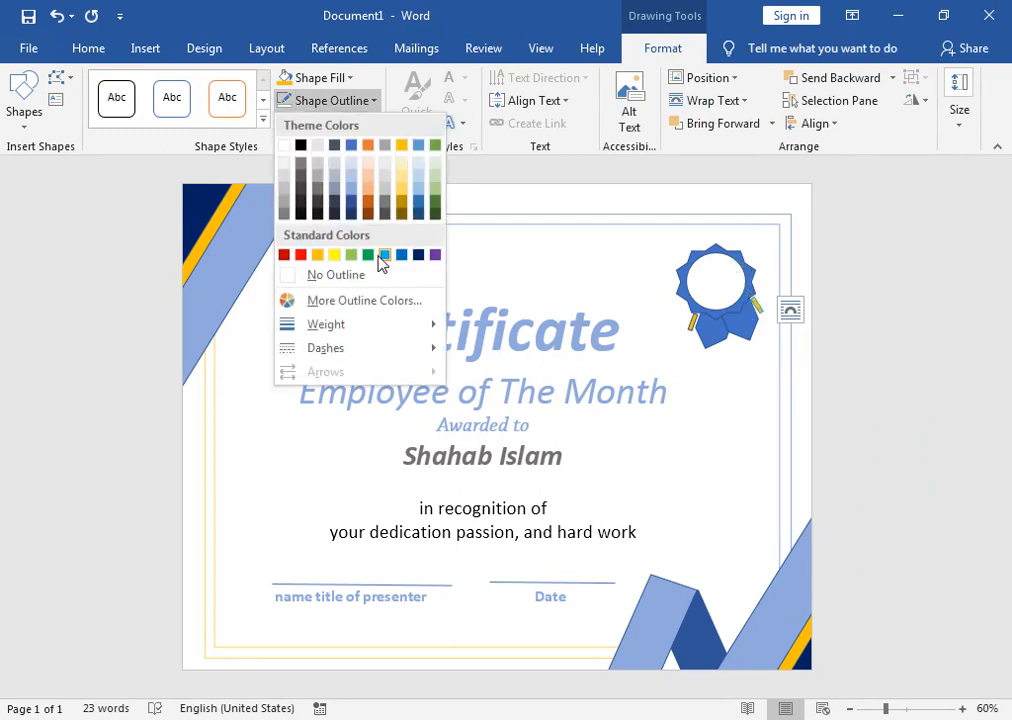
click(308, 274)
click(705, 332)
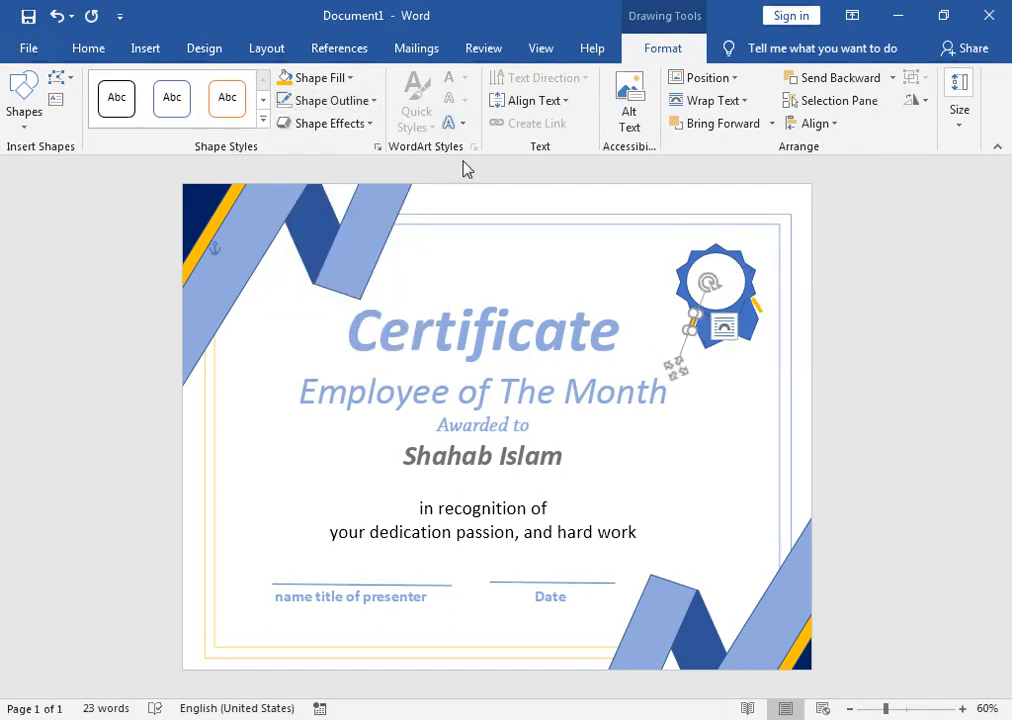
click(301, 100)
click(291, 276)
key(Delete)
click(730, 292)
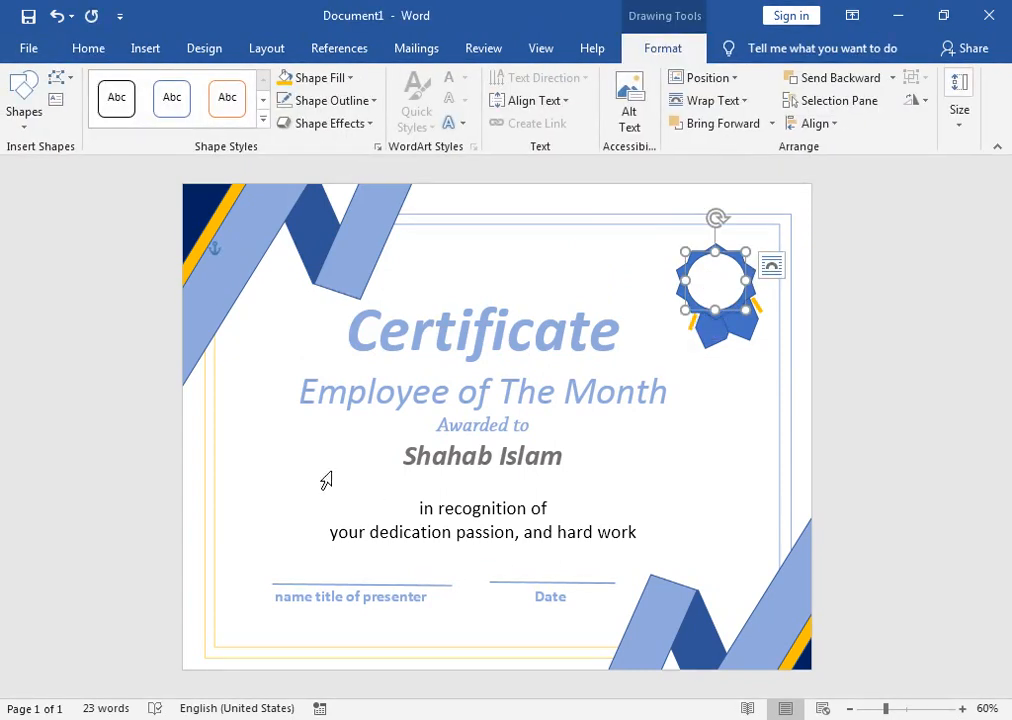
click(278, 490)
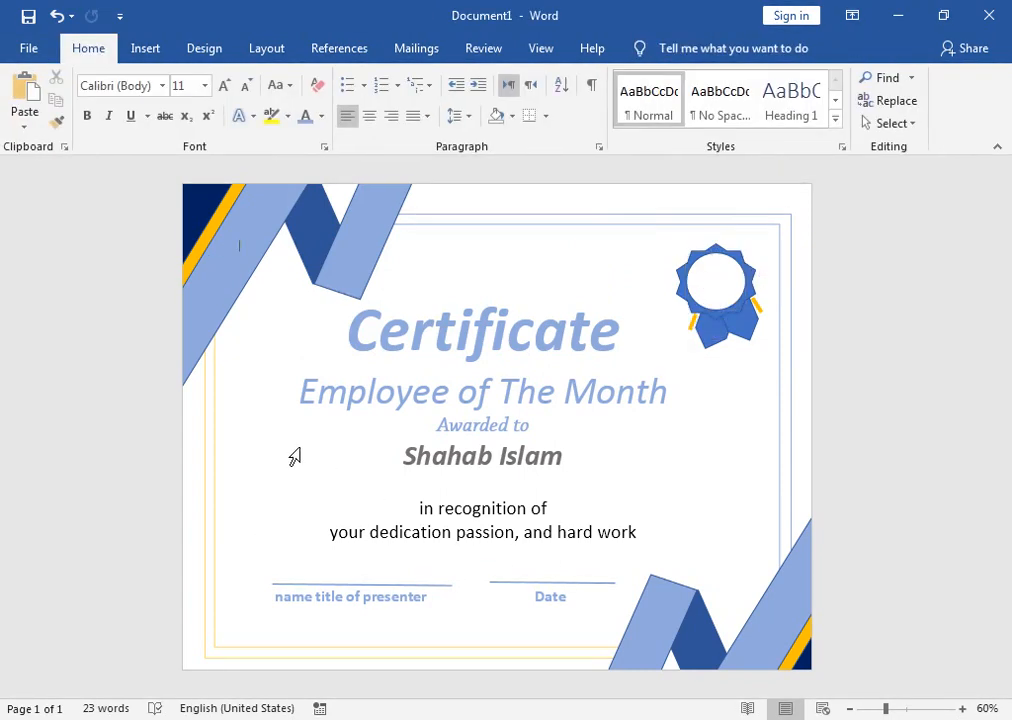
Step: Draw a Can shape right of the recipient's name and flatten its top into a cup
click(146, 49)
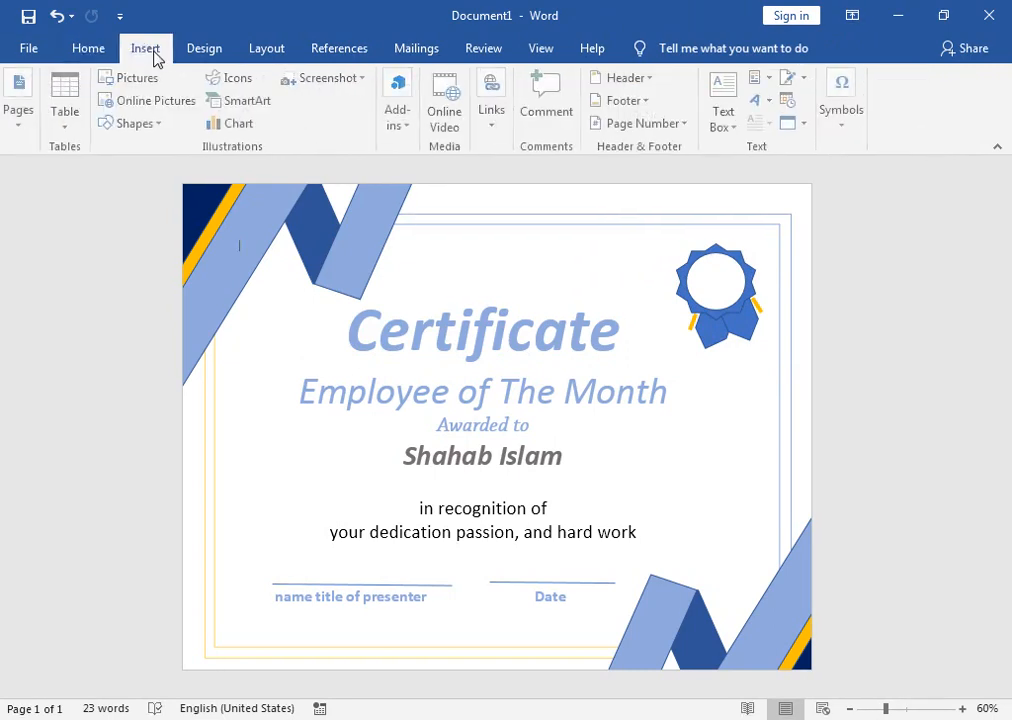
click(166, 127)
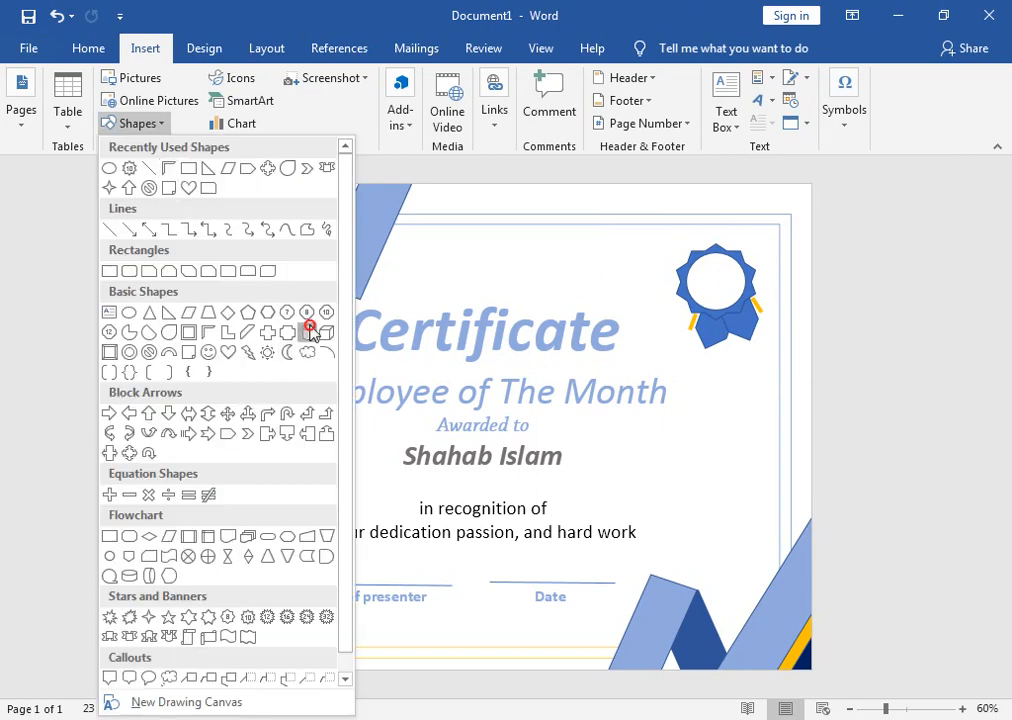
click(310, 332)
drag(662, 418, 721, 490)
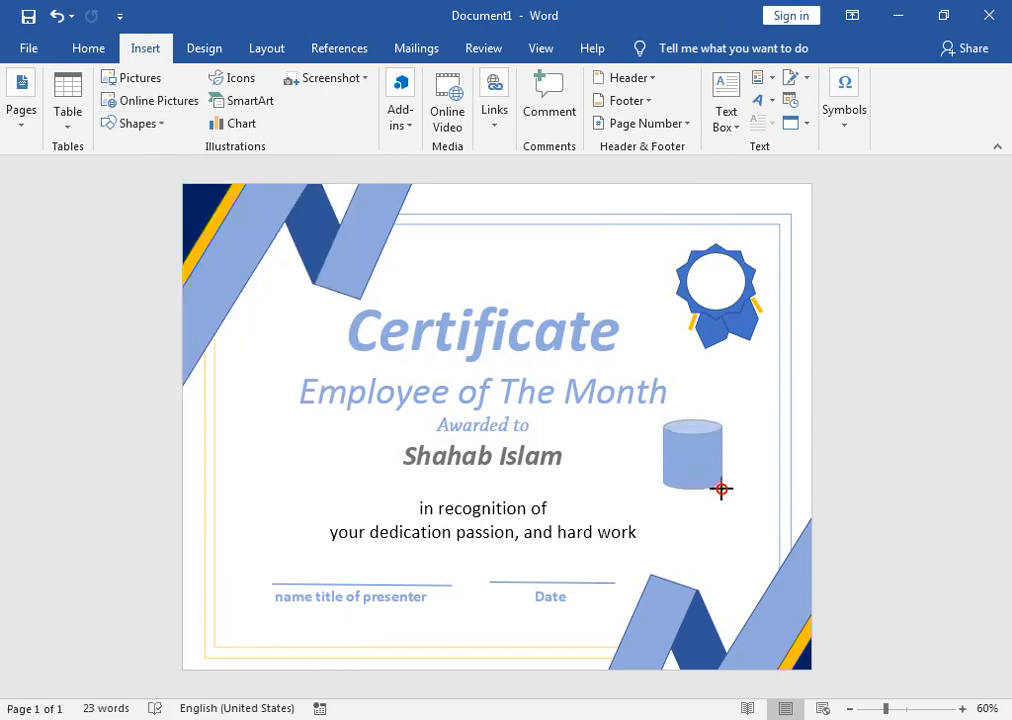
drag(692, 440, 692, 421)
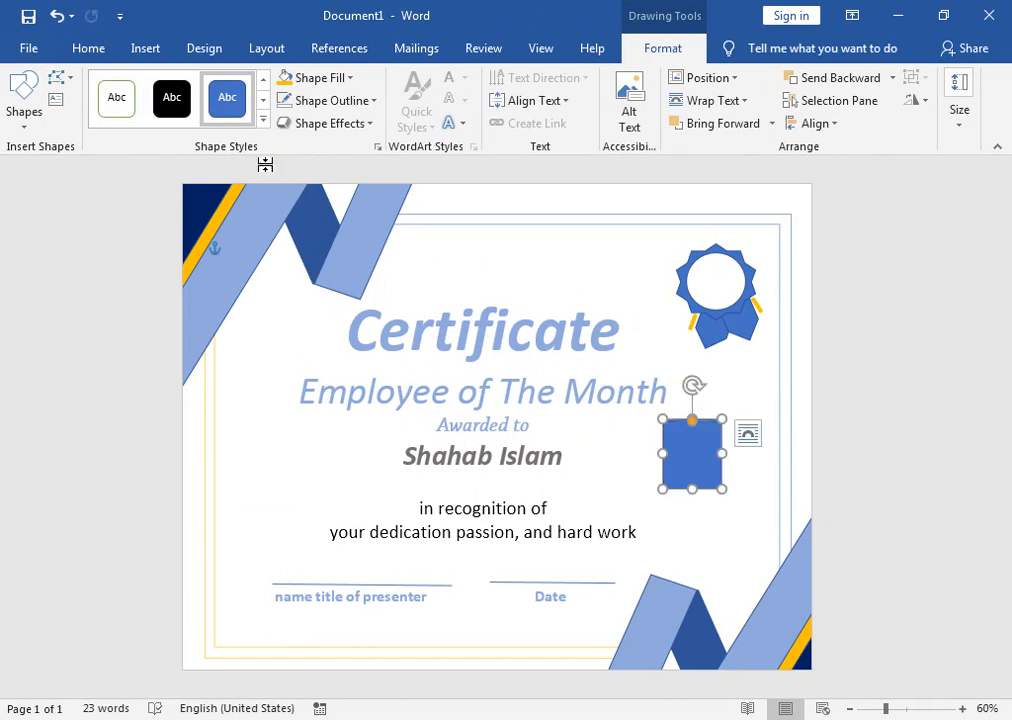
Step: Draw a thin rectangle stem below the cup
click(30, 105)
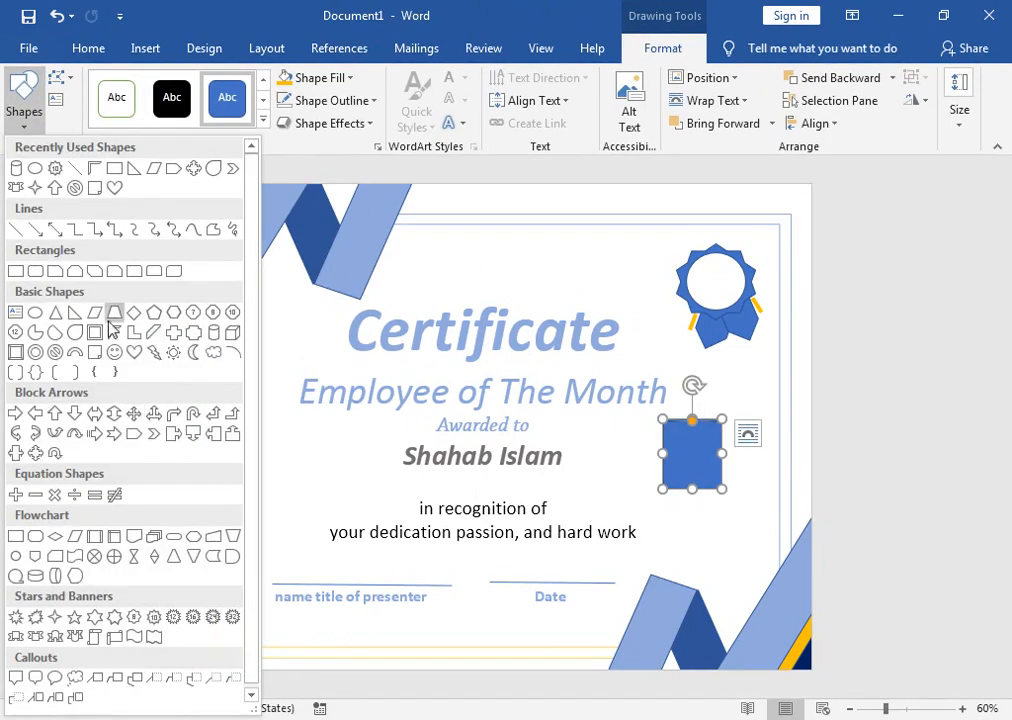
click(15, 271)
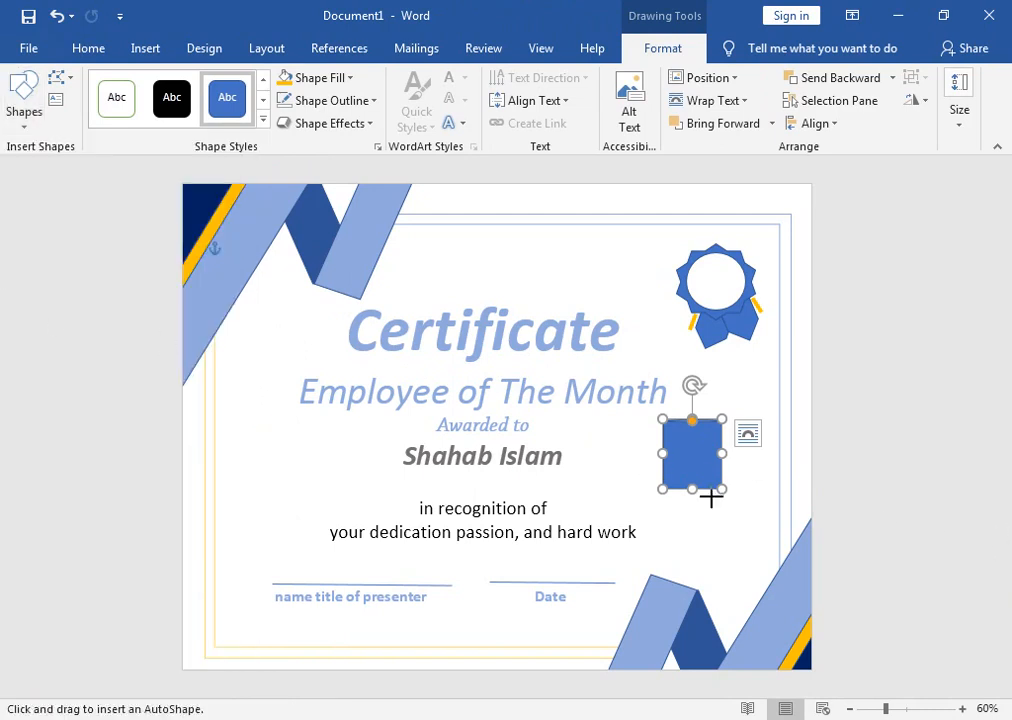
mouse_move(688, 475)
mouse_down()
mouse_move(705, 503)
mouse_move(701, 523)
mouse_up()
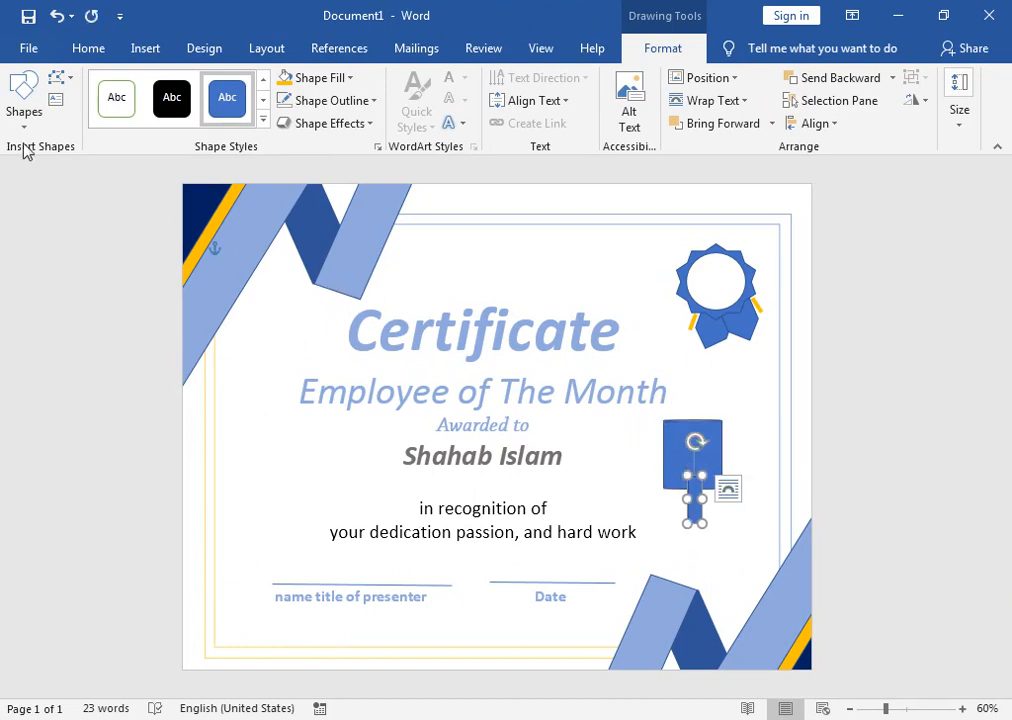
click(24, 105)
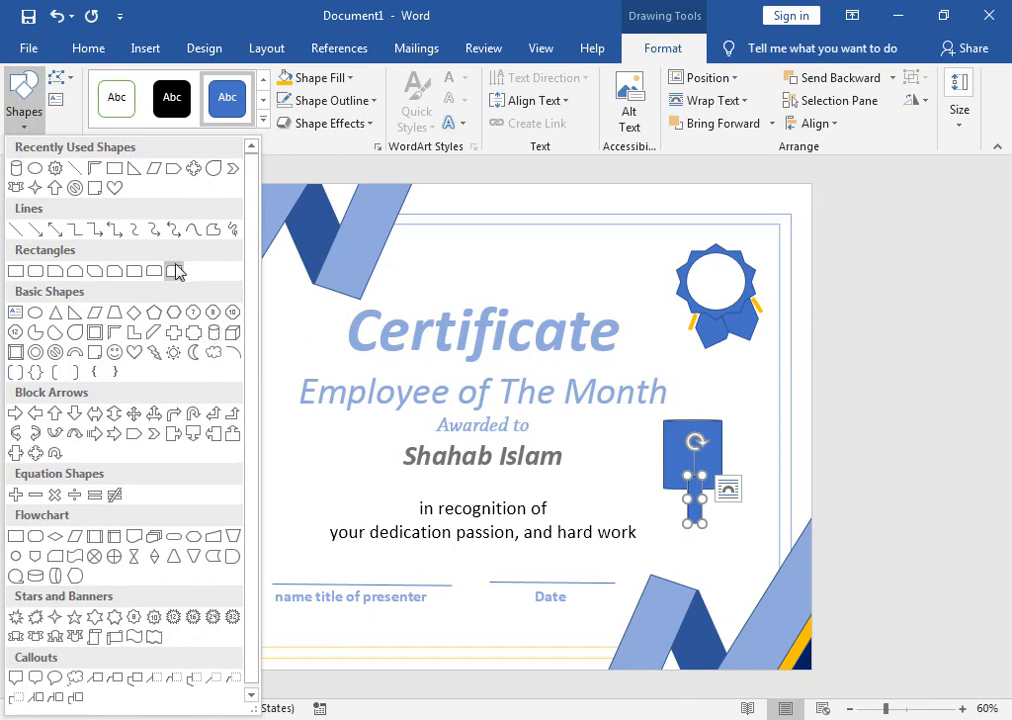
Step: Draw a narrow flat oval base under the trophy's stem
click(34, 170)
drag(660, 515, 725, 535)
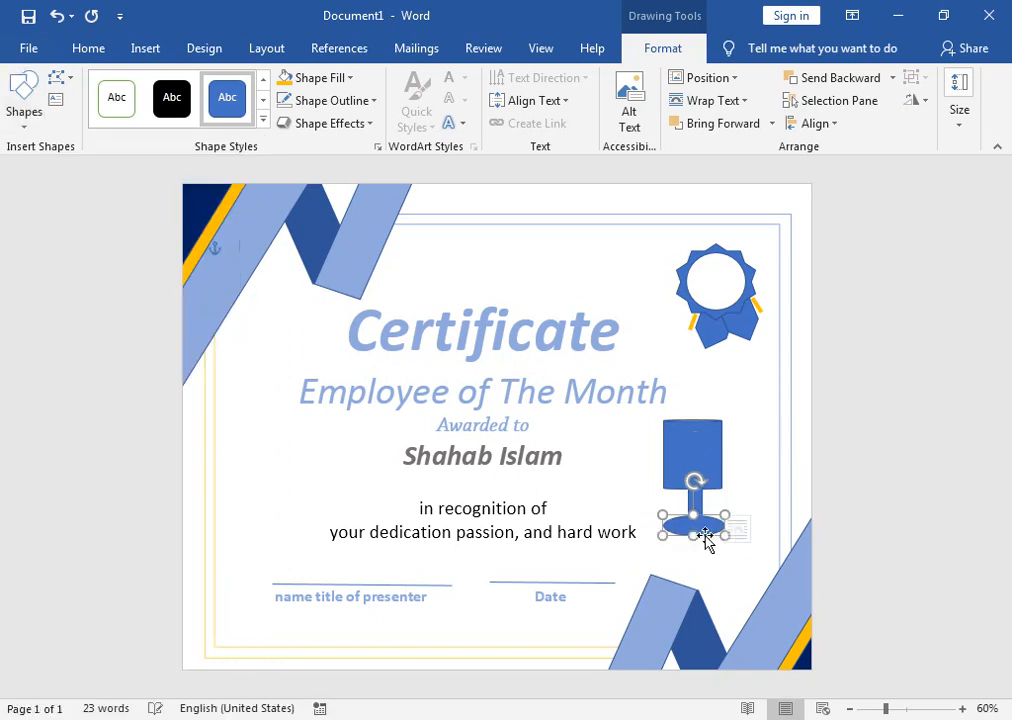
drag(664, 525, 716, 516)
Step: Shrink the trophy's cup body slightly from its corner handle
click(683, 432)
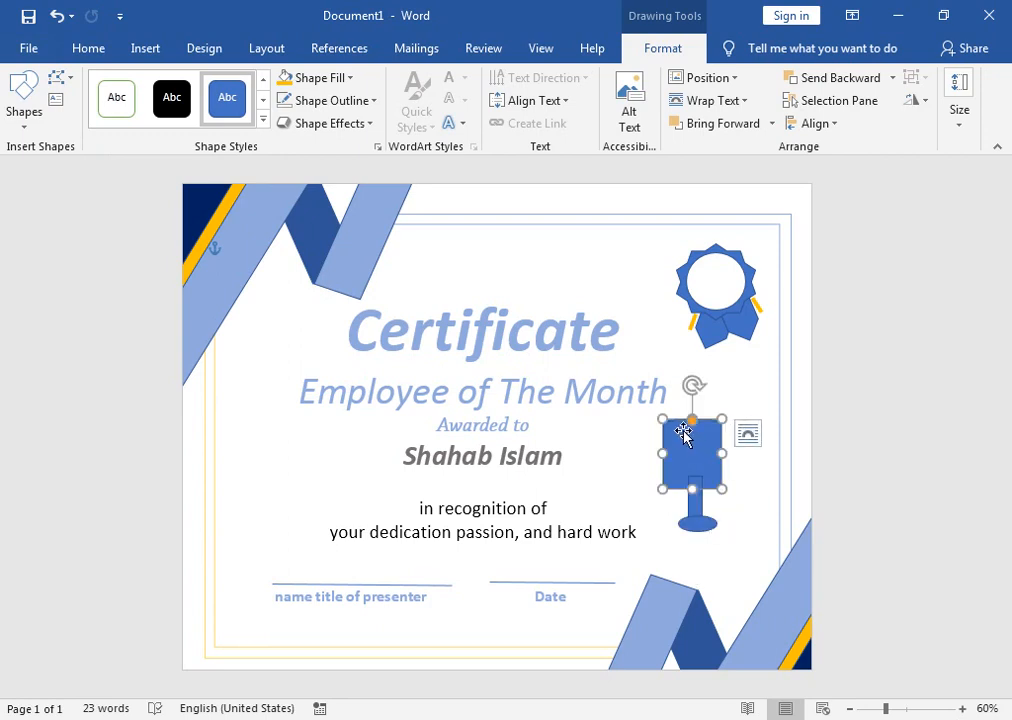
drag(657, 418, 667, 430)
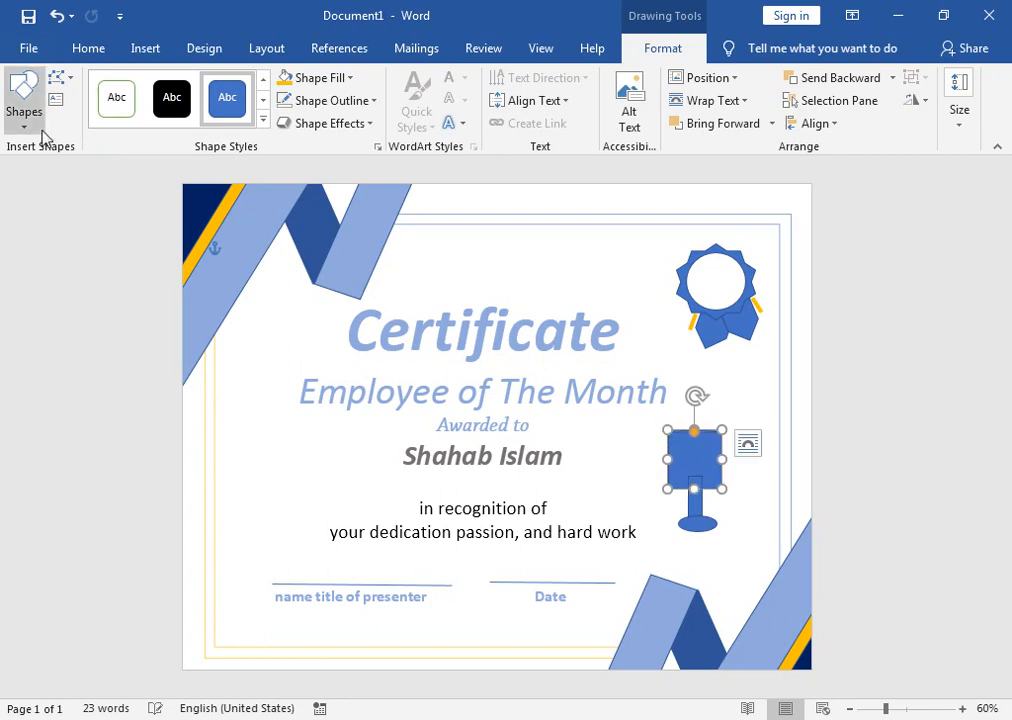
click(702, 502)
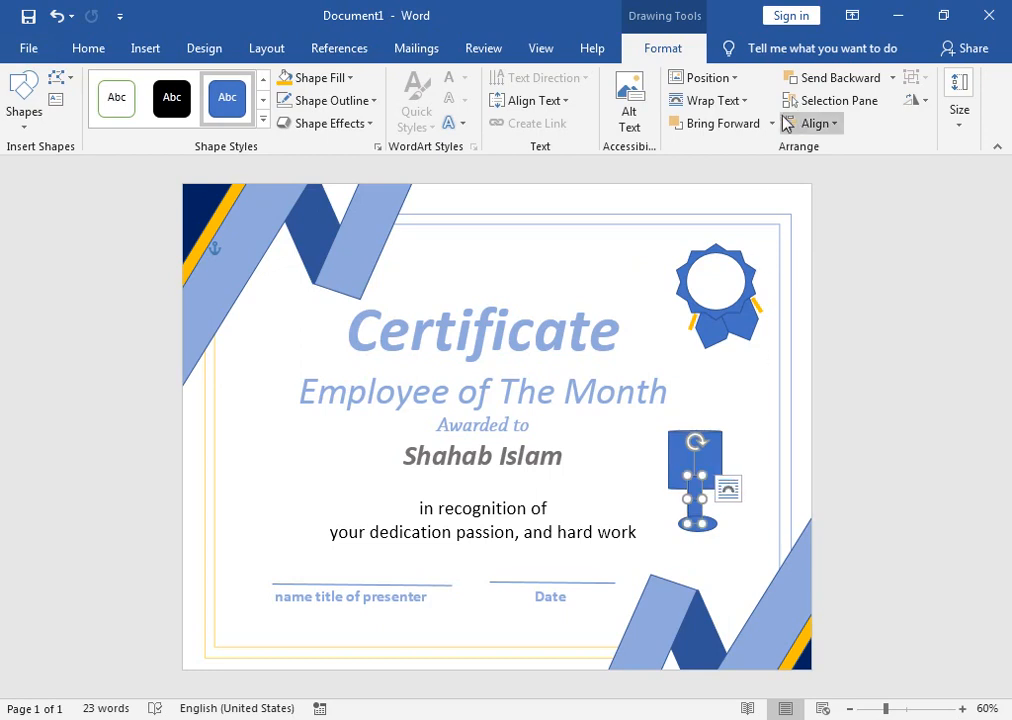
Step: Send the stem to the back and draw a Block Arc handle beside the cup
click(893, 78)
click(885, 127)
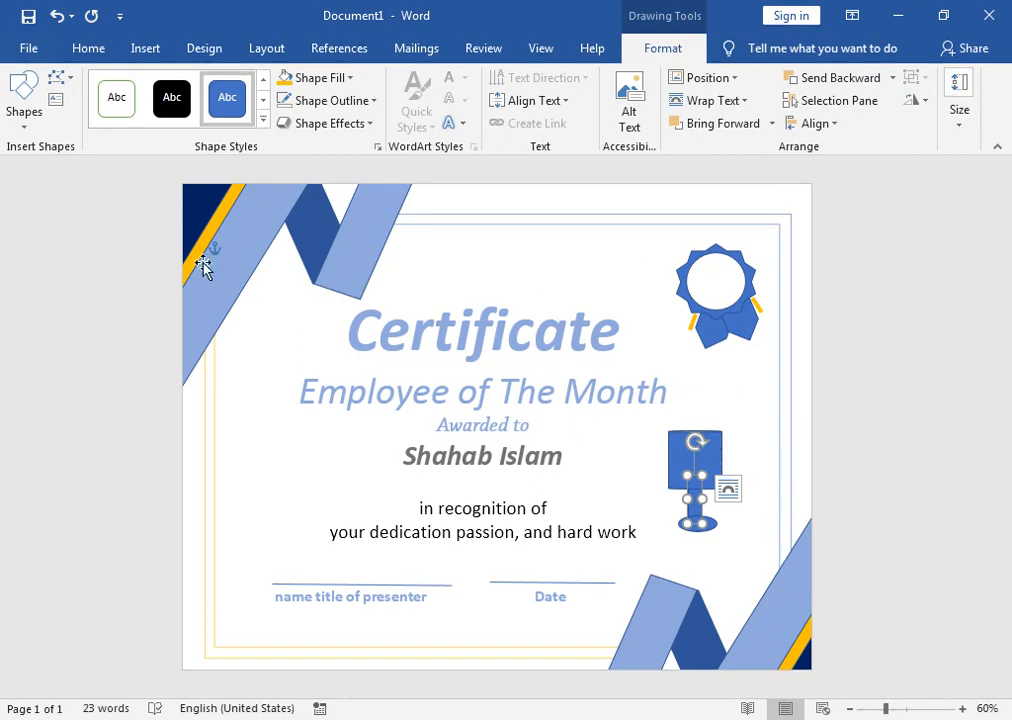
click(24, 100)
click(60, 282)
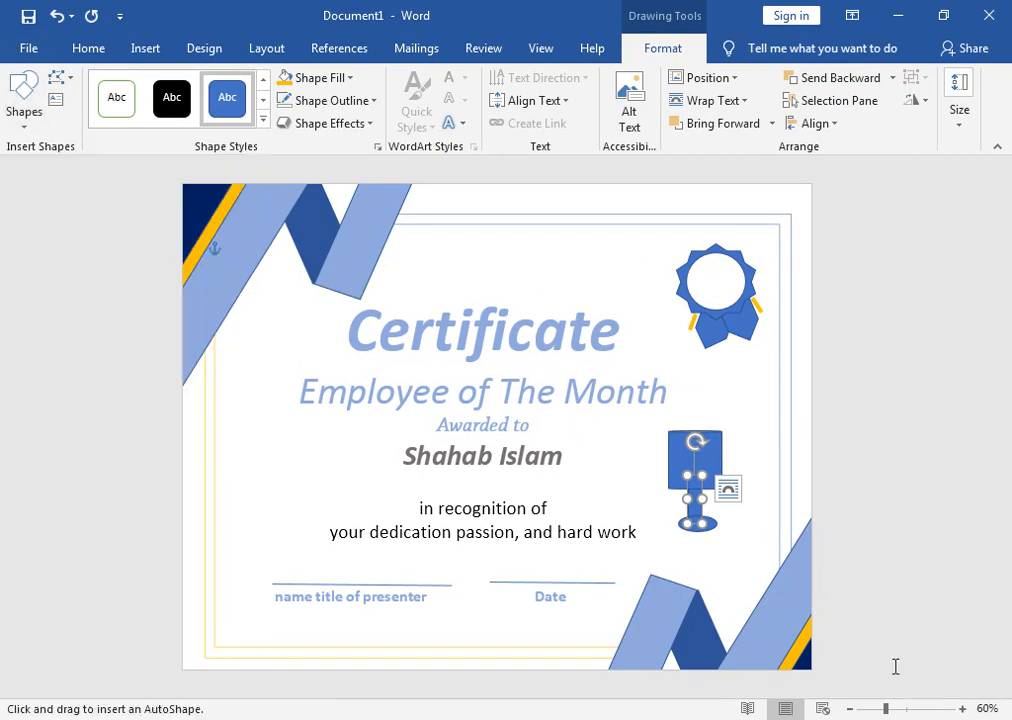
mouse_move(722, 442)
mouse_down()
mouse_move(741, 454)
mouse_move(749, 480)
mouse_up()
mouse_move(737, 409)
mouse_down()
mouse_move(752, 413)
mouse_move(769, 455)
mouse_move(645, 462)
mouse_move(733, 465)
mouse_move(666, 450)
mouse_up()
key(ctrl+z)
Step: Copy the handle to the cup's left side, flip it horizontally, and send it backward
click(738, 456)
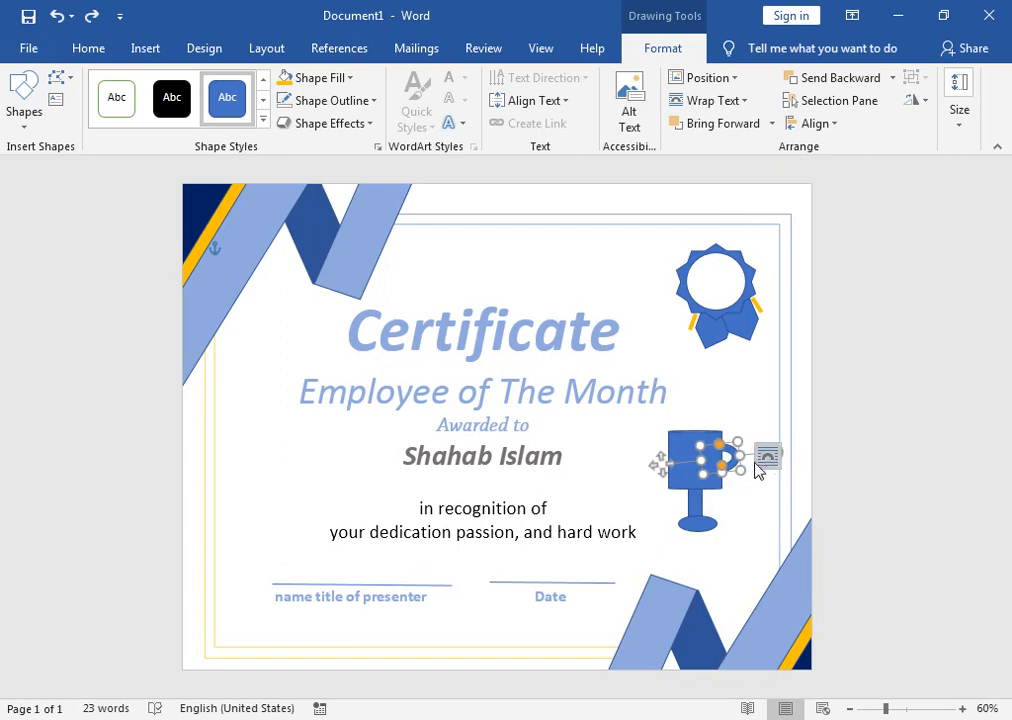
drag(738, 456, 660, 456)
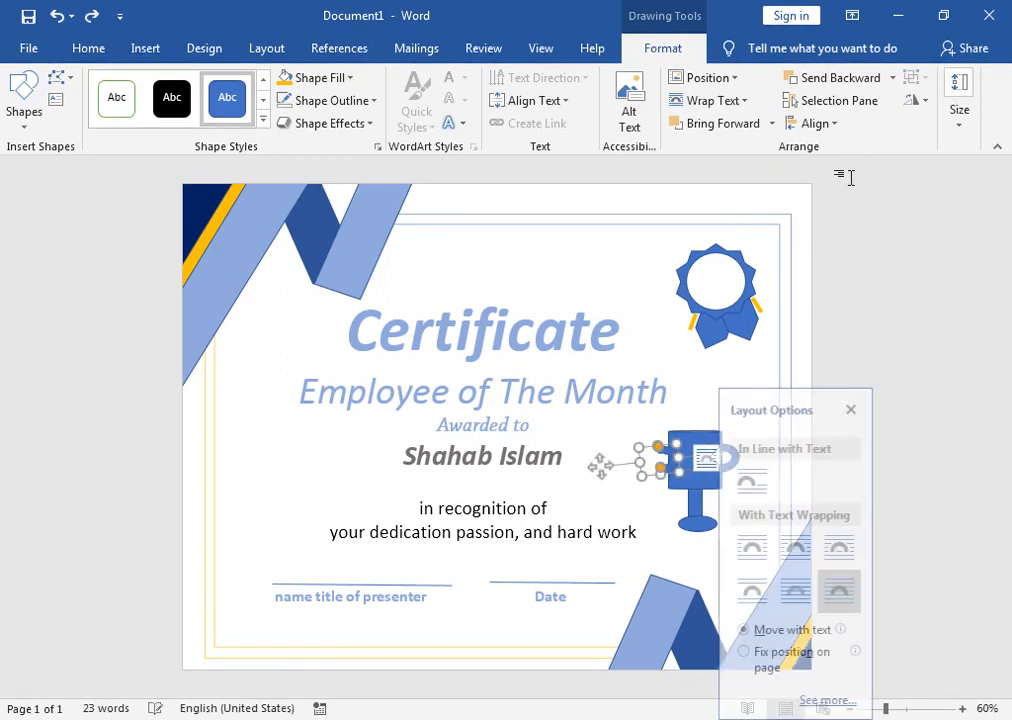
click(913, 100)
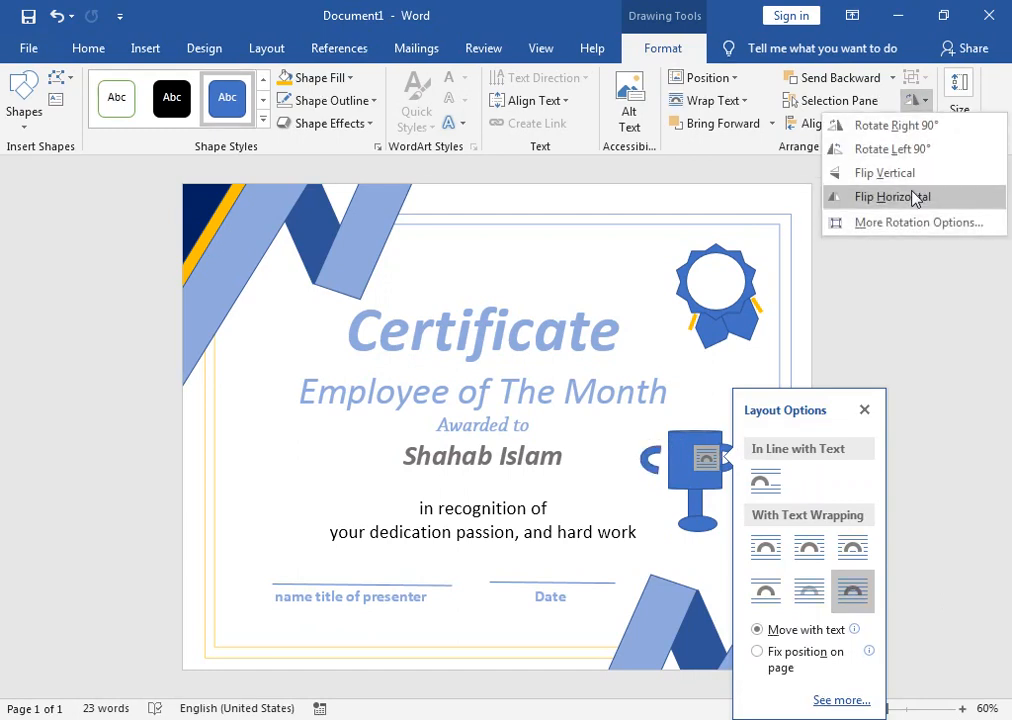
click(888, 196)
click(906, 346)
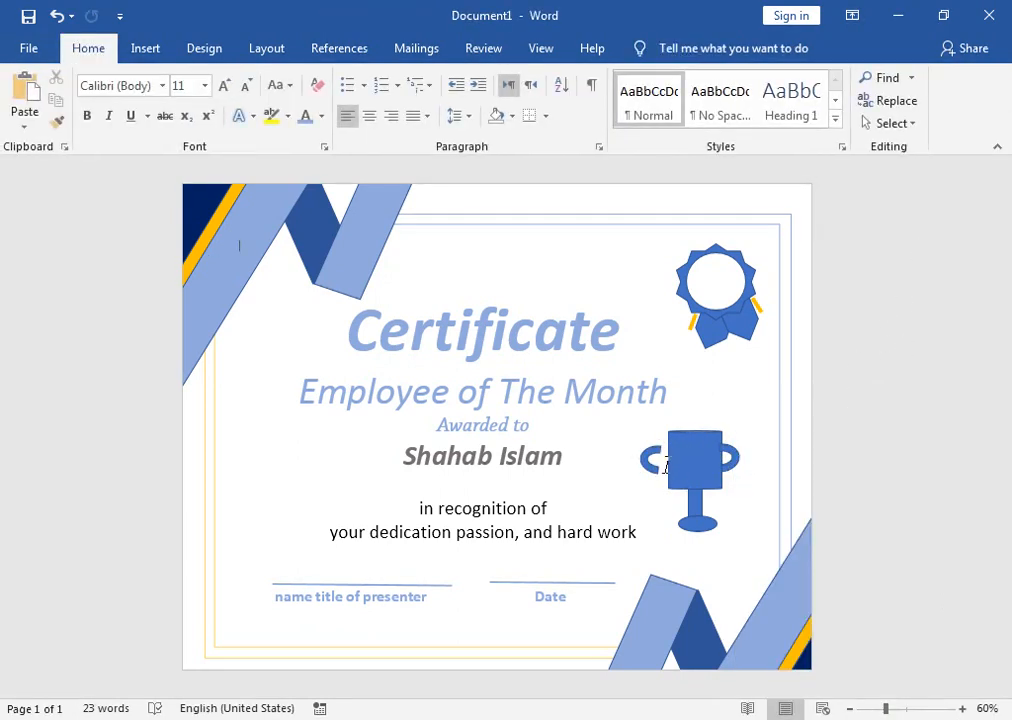
click(655, 465)
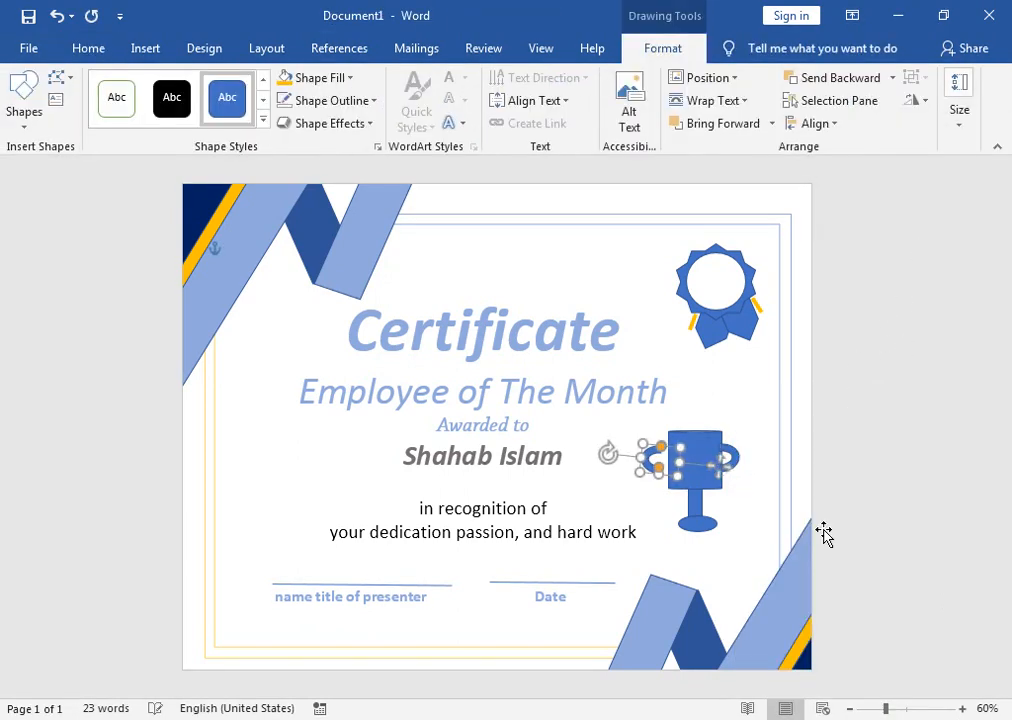
key(Right)
key(Right)
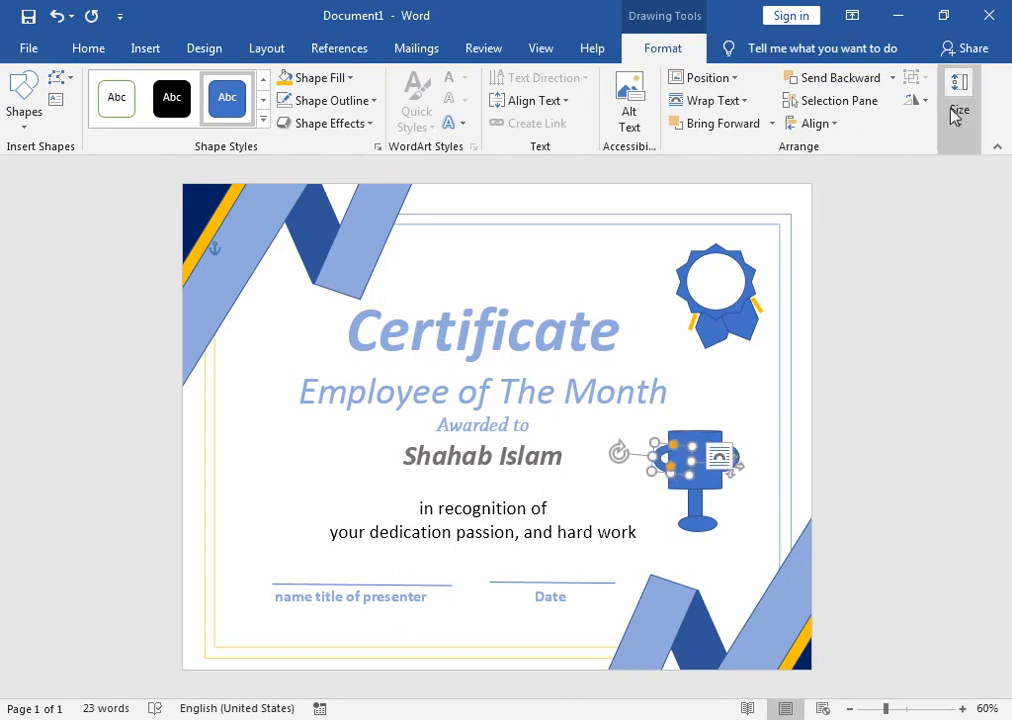
click(892, 77)
click(852, 103)
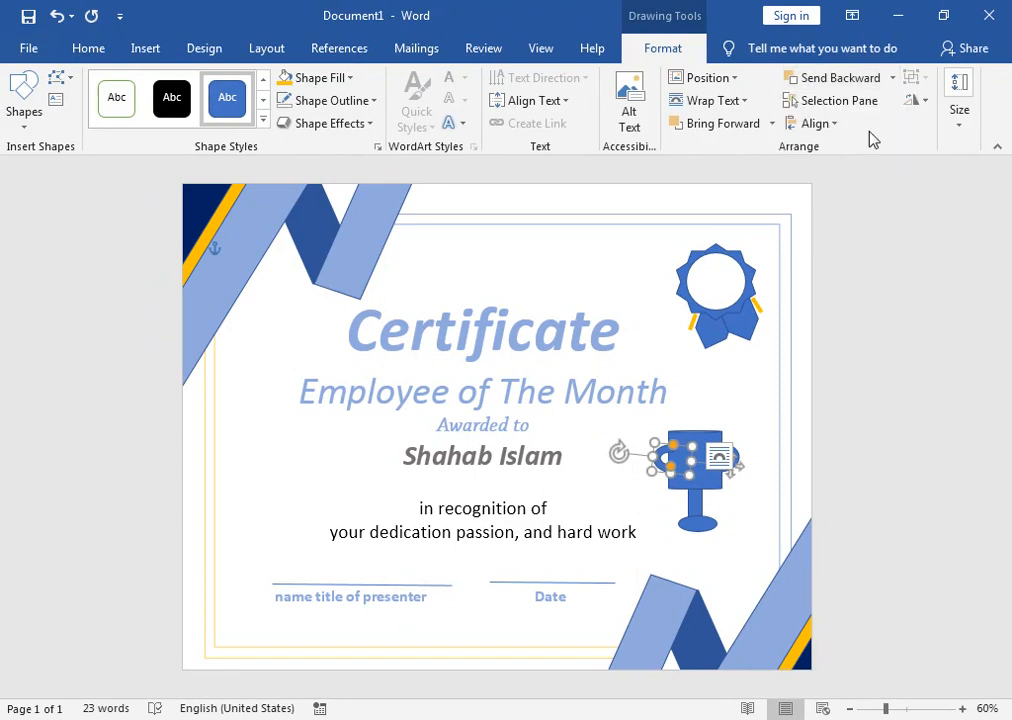
Step: Narrow the award text box so it pulls away from the trophy
shift+click(715, 445)
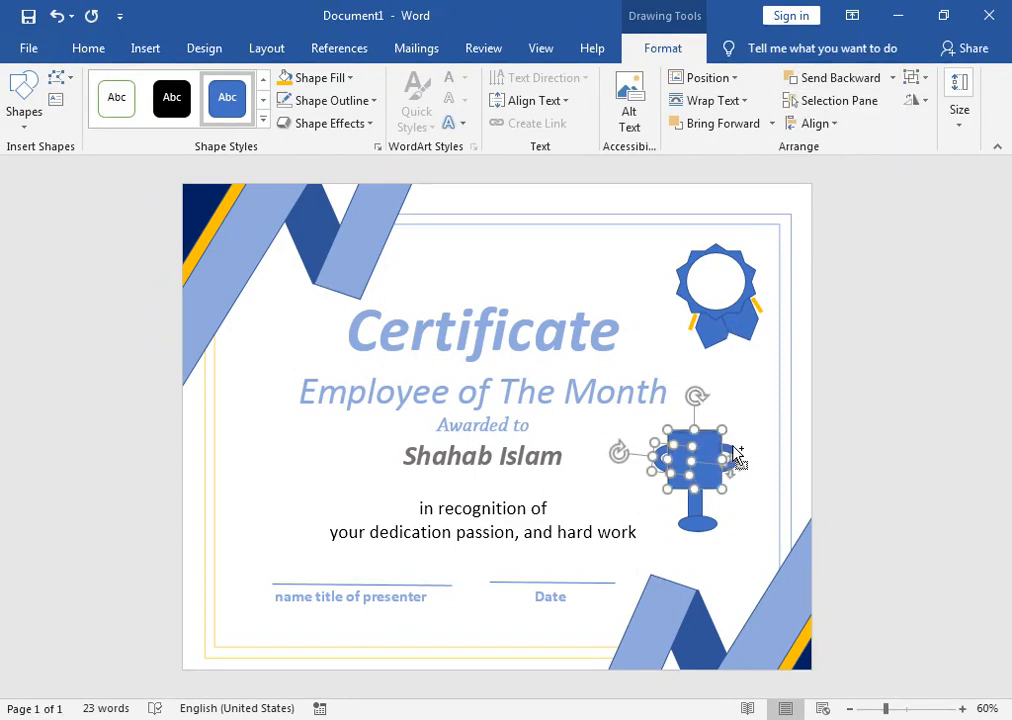
shift+click(736, 455)
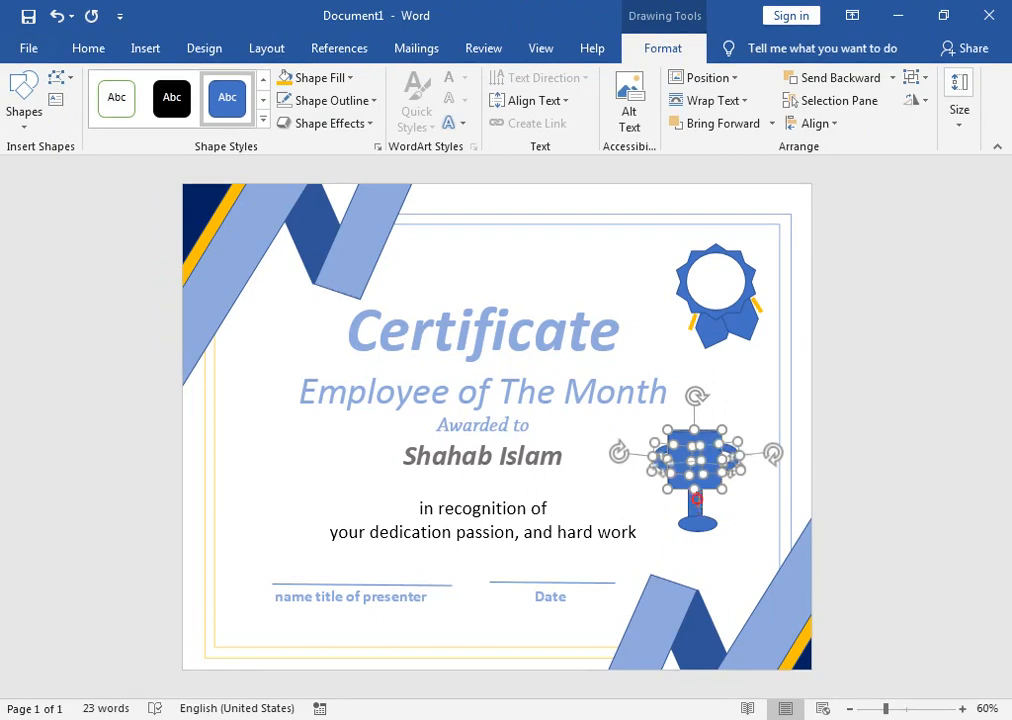
click(700, 505)
shift+click(714, 477)
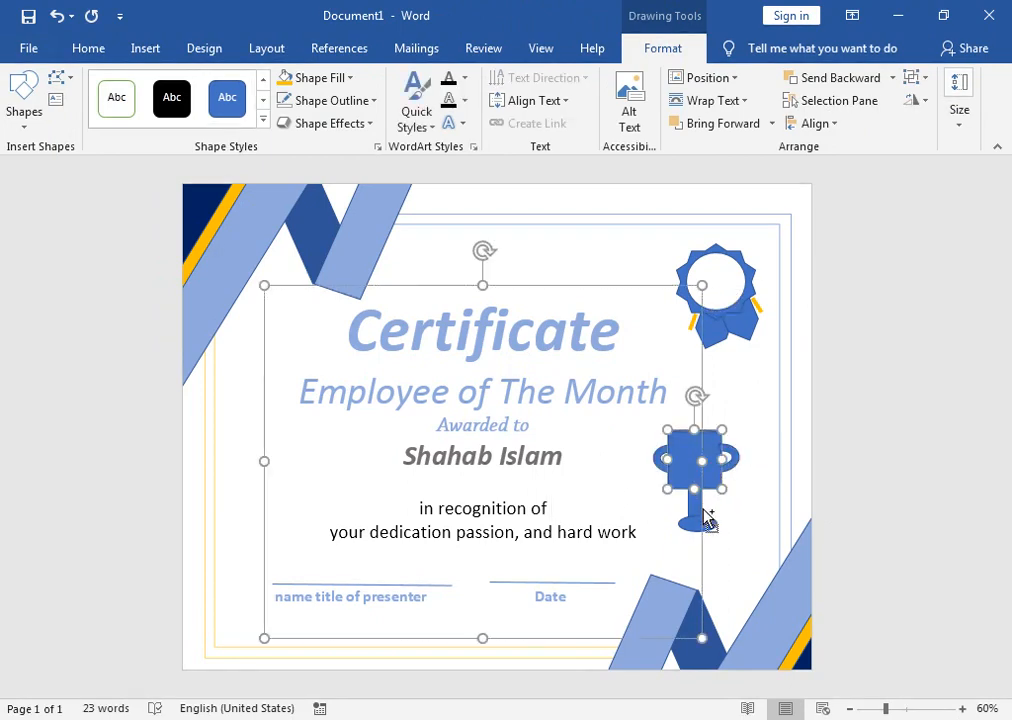
click(692, 496)
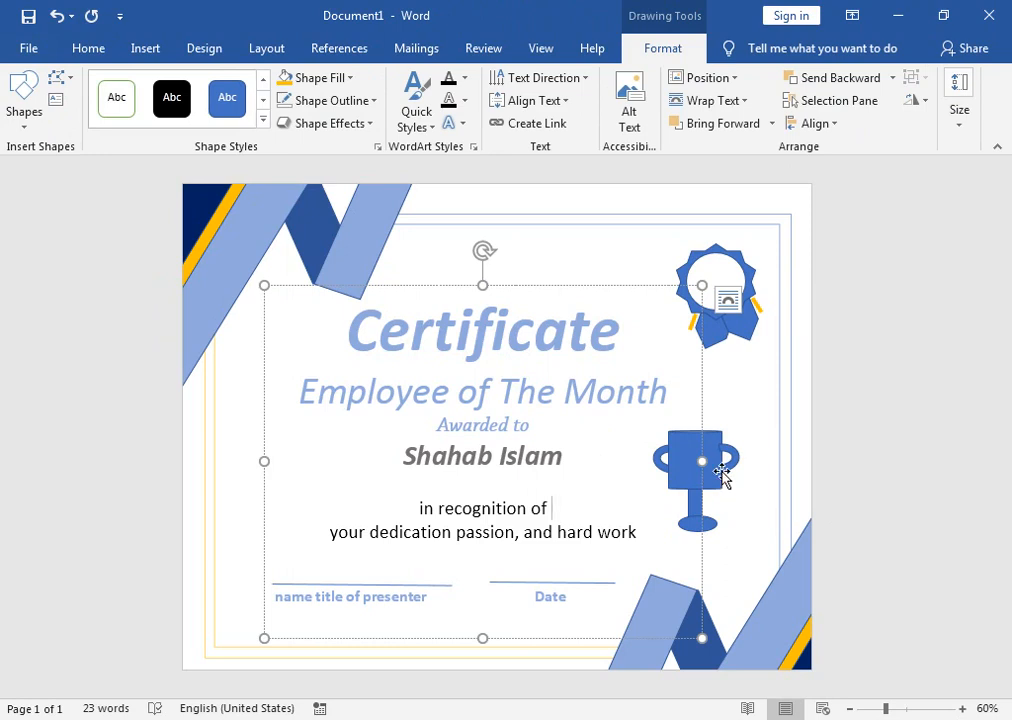
click(712, 520)
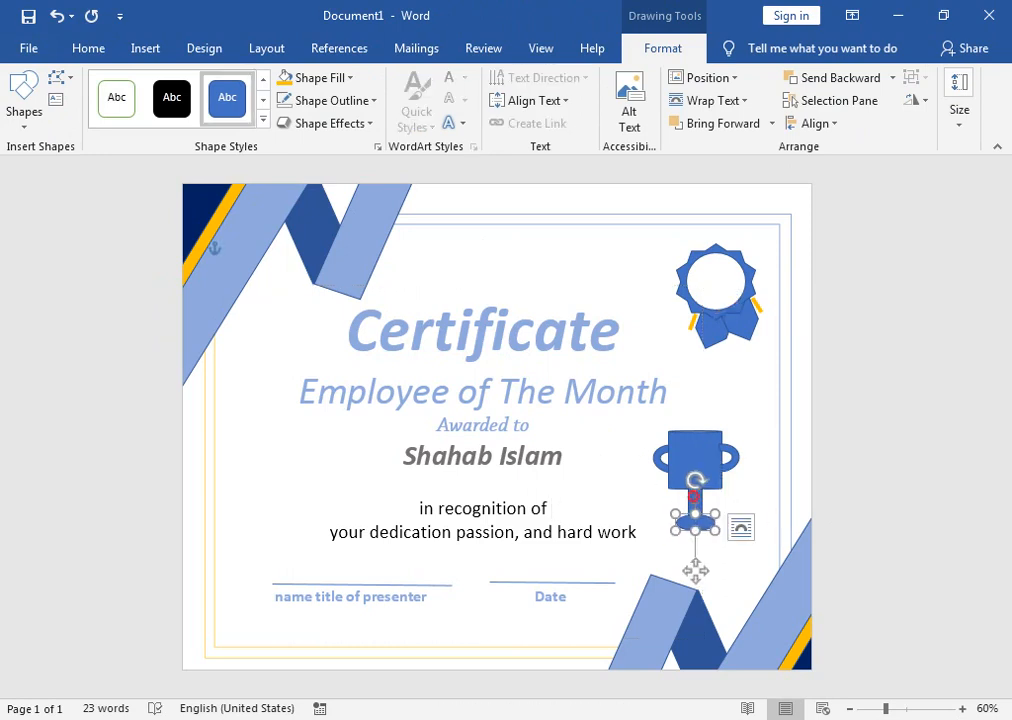
click(685, 497)
drag(704, 461, 638, 461)
Step: Group the award text box with the trophy's cup, handles, stem and base
shift+click(700, 500)
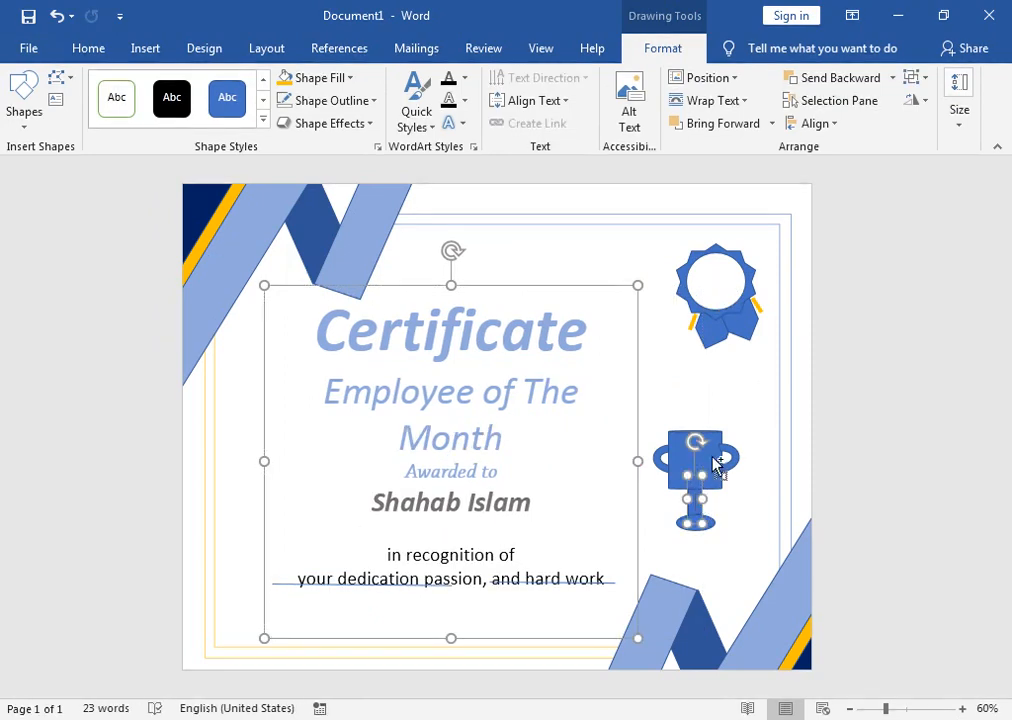
shift+click(715, 460)
shift+click(728, 450)
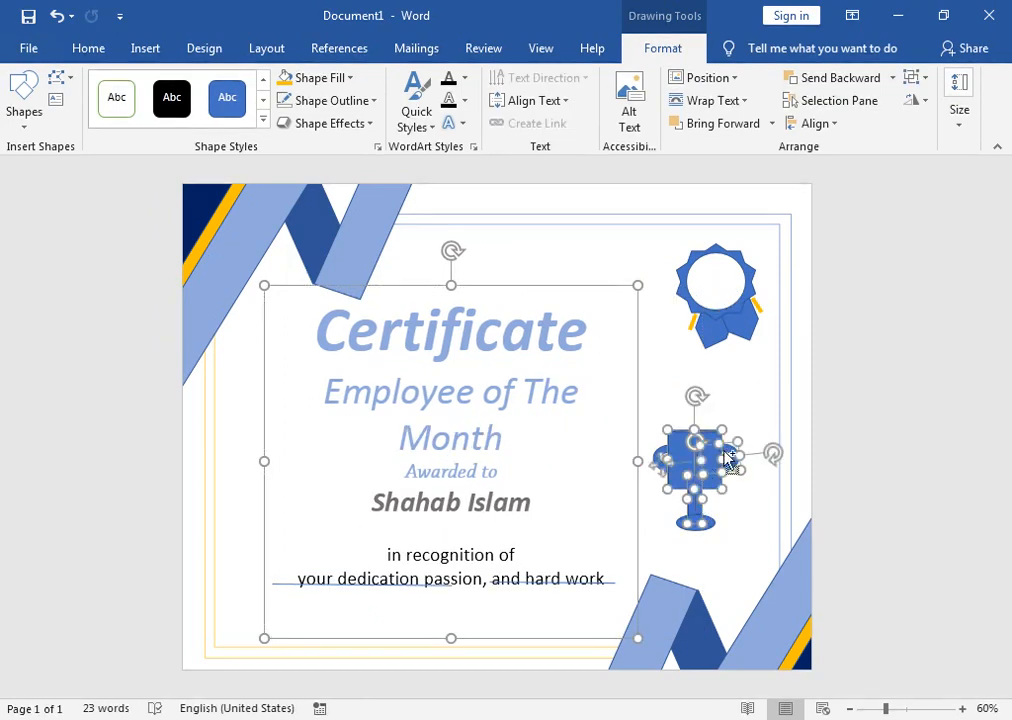
shift+click(660, 463)
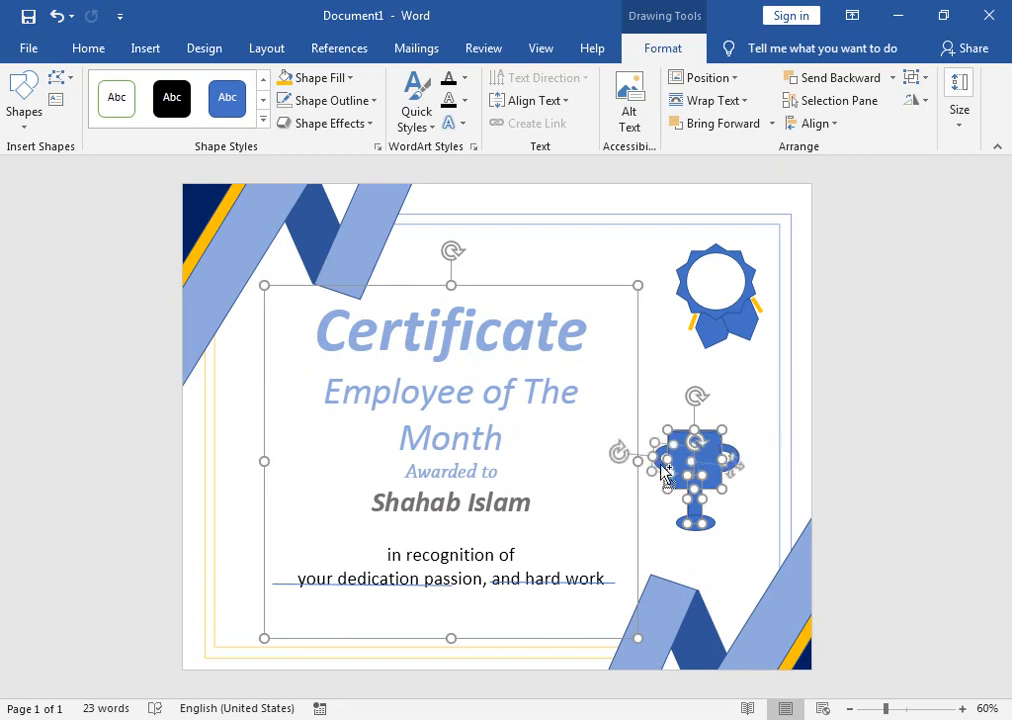
shift+click(714, 528)
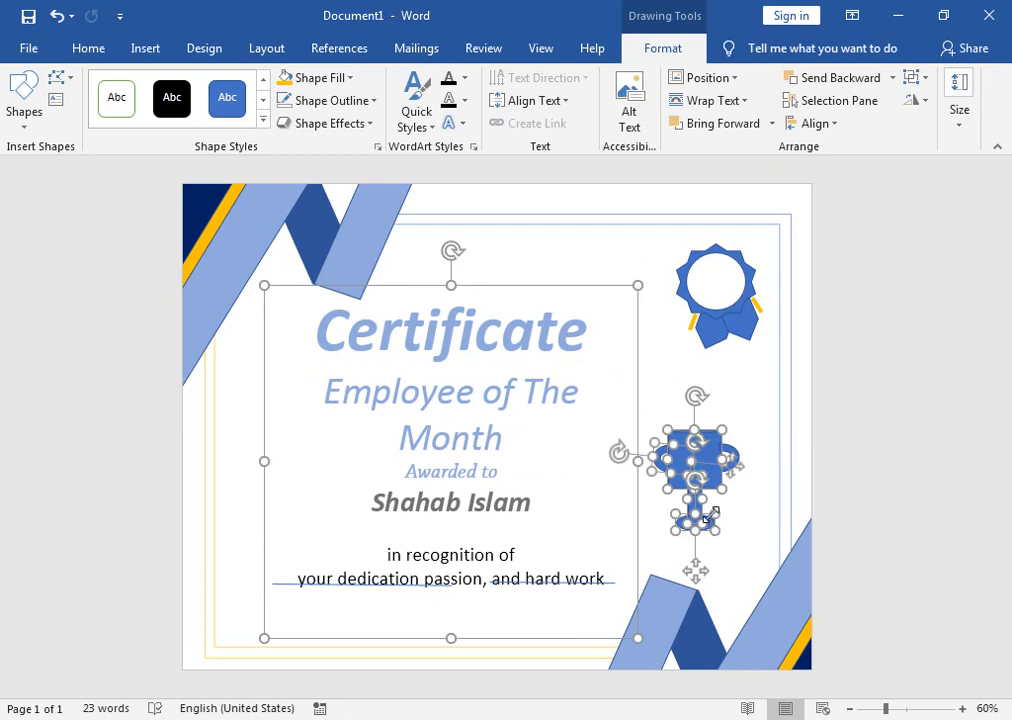
click(918, 78)
click(950, 102)
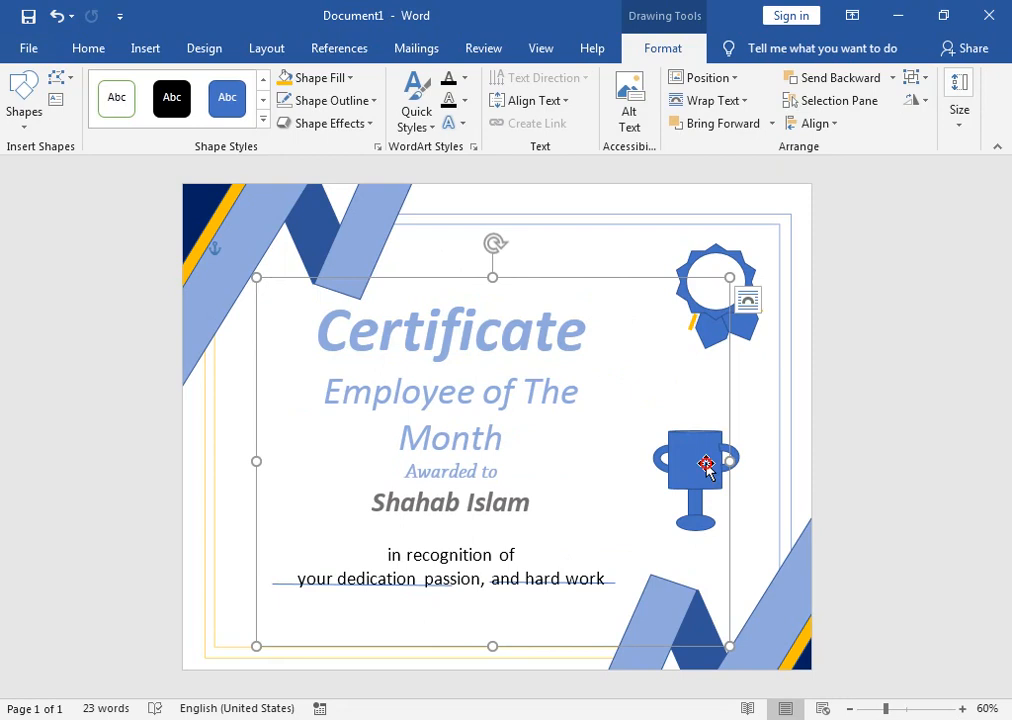
Step: Try narrowing the award text box again, then undo the resize
click(708, 466)
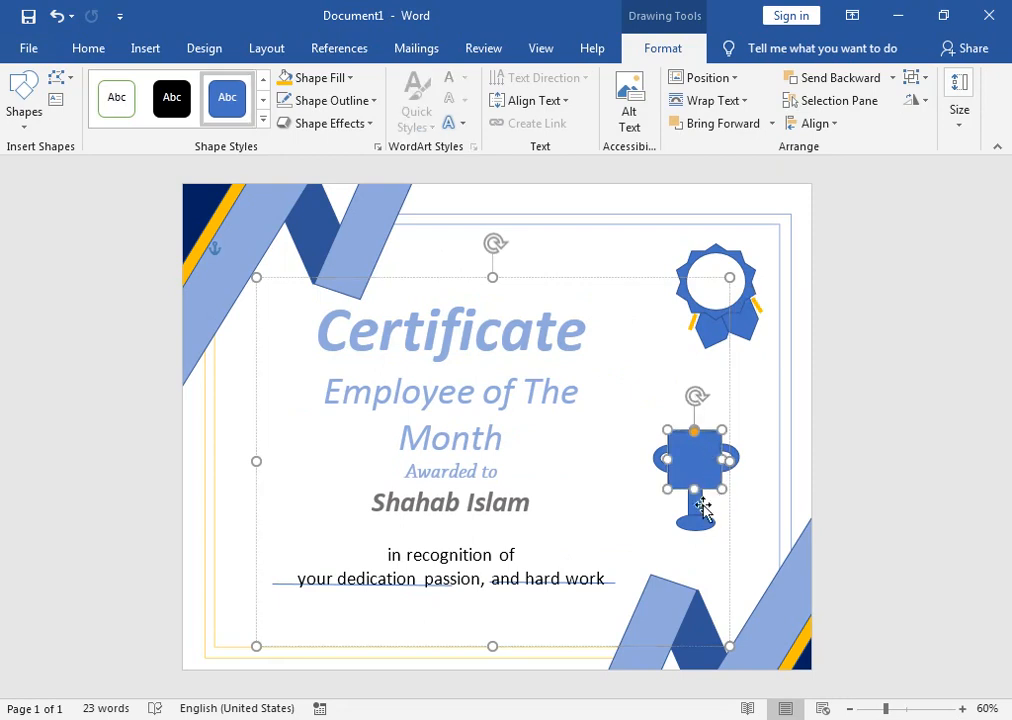
click(702, 505)
click(761, 474)
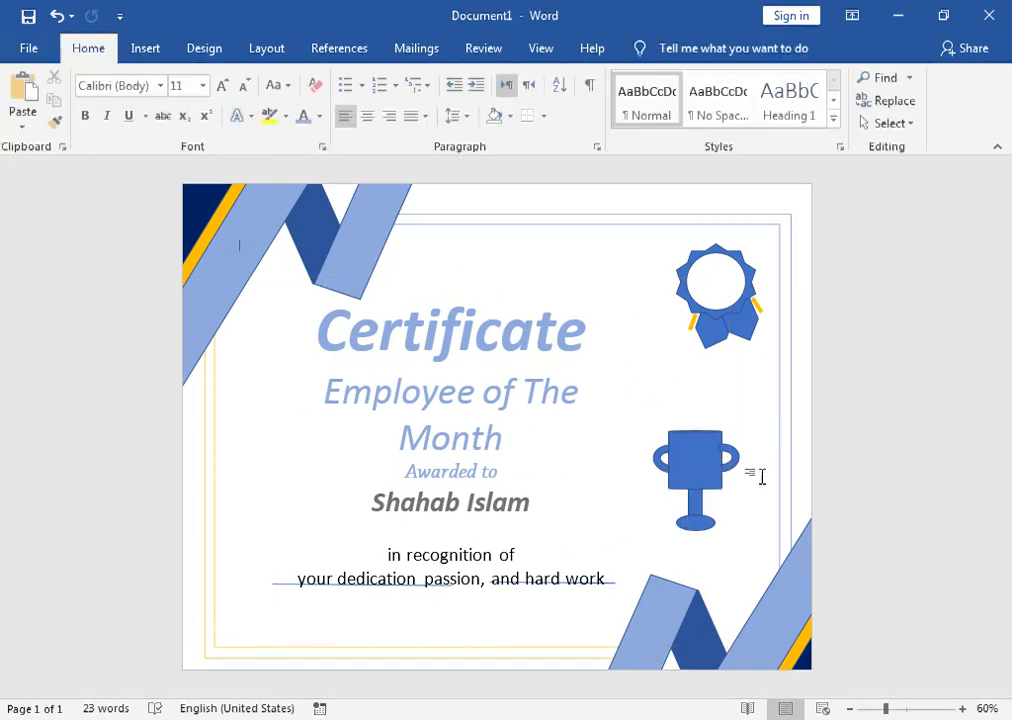
click(721, 455)
click(695, 440)
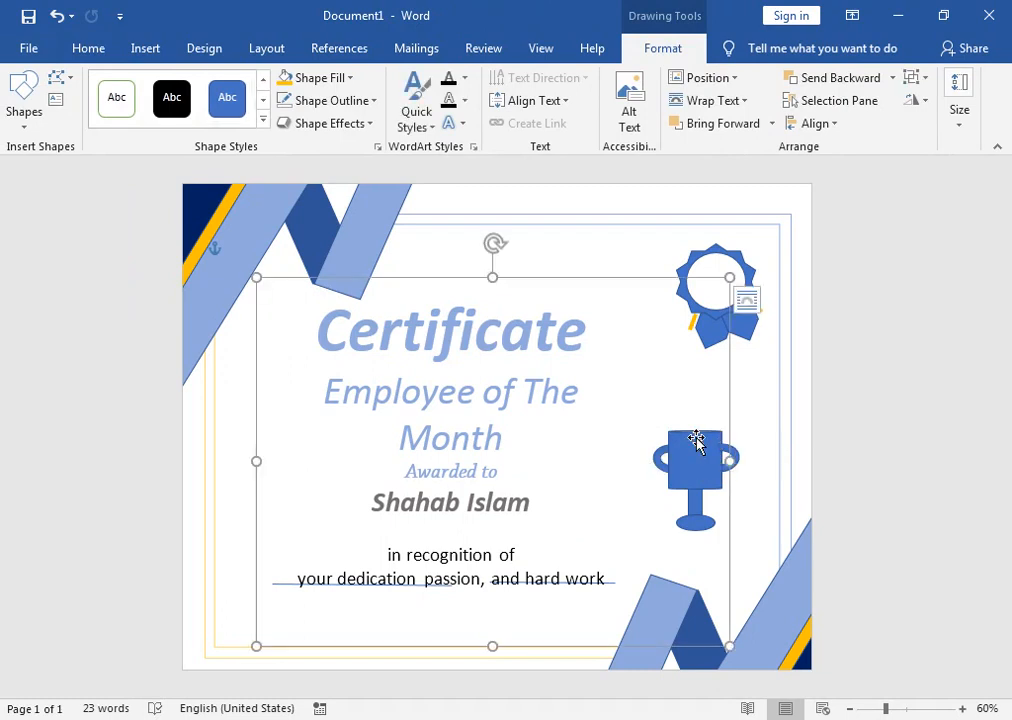
drag(729, 277, 641, 285)
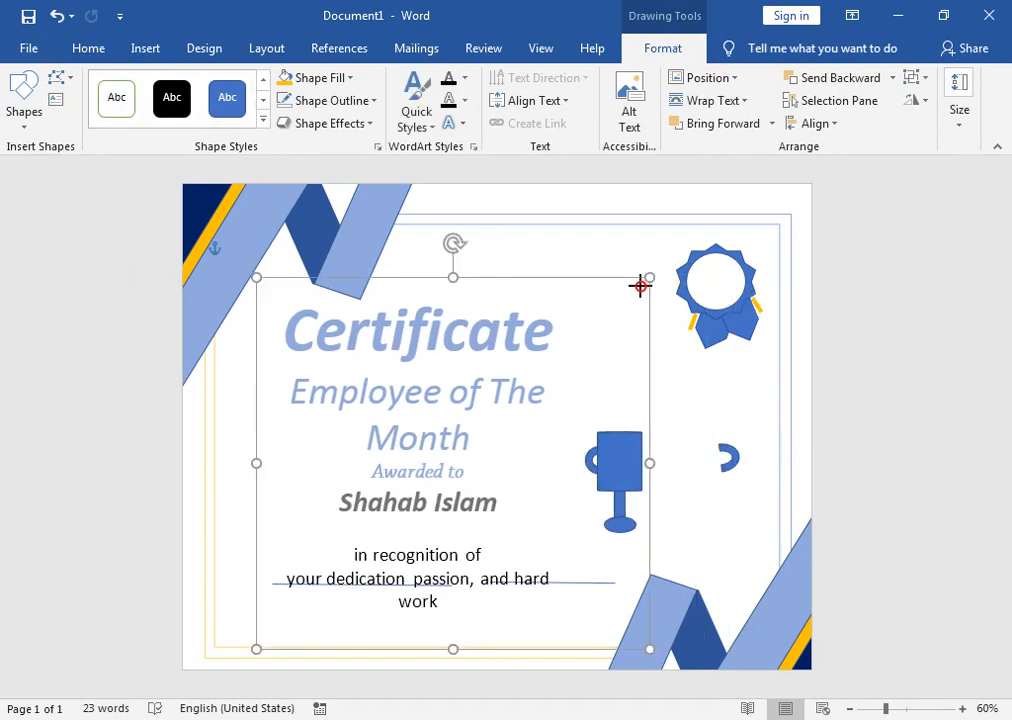
key(ctrl+z)
key(ctrl+z)
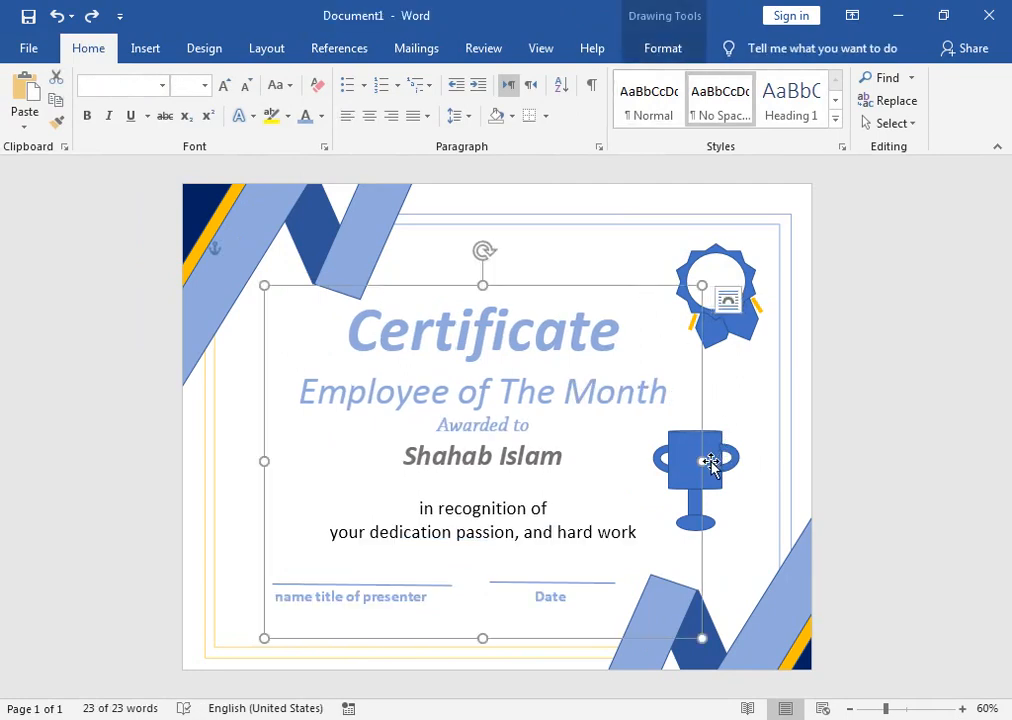
Step: Shift the certificate's award text block to the left, clear of the trophy
click(704, 463)
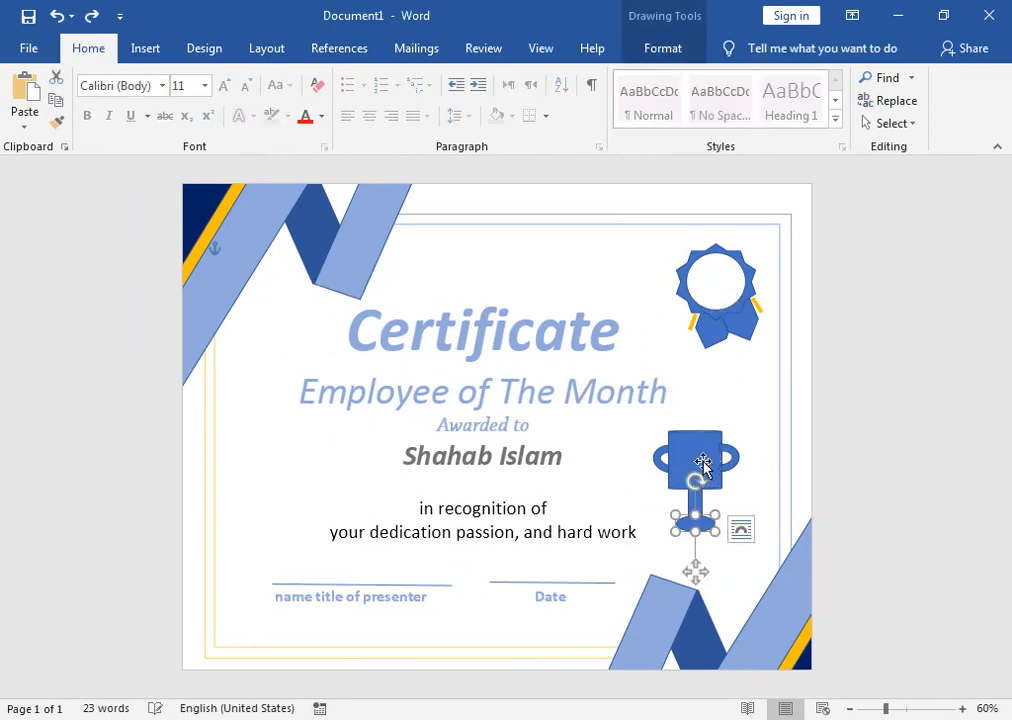
click(705, 456)
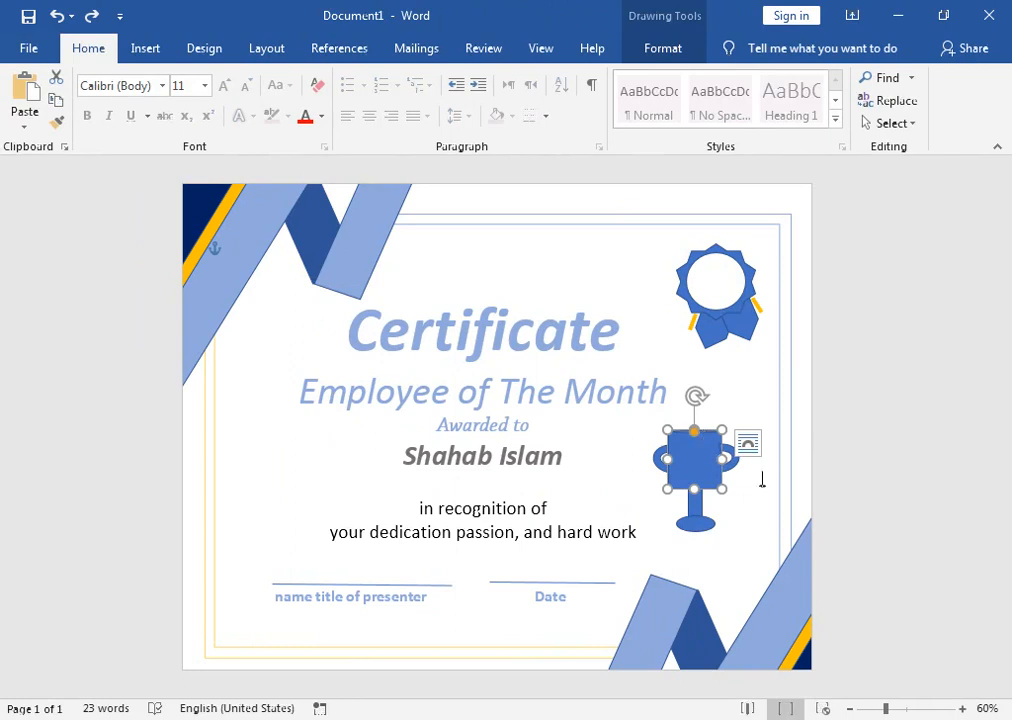
click(748, 442)
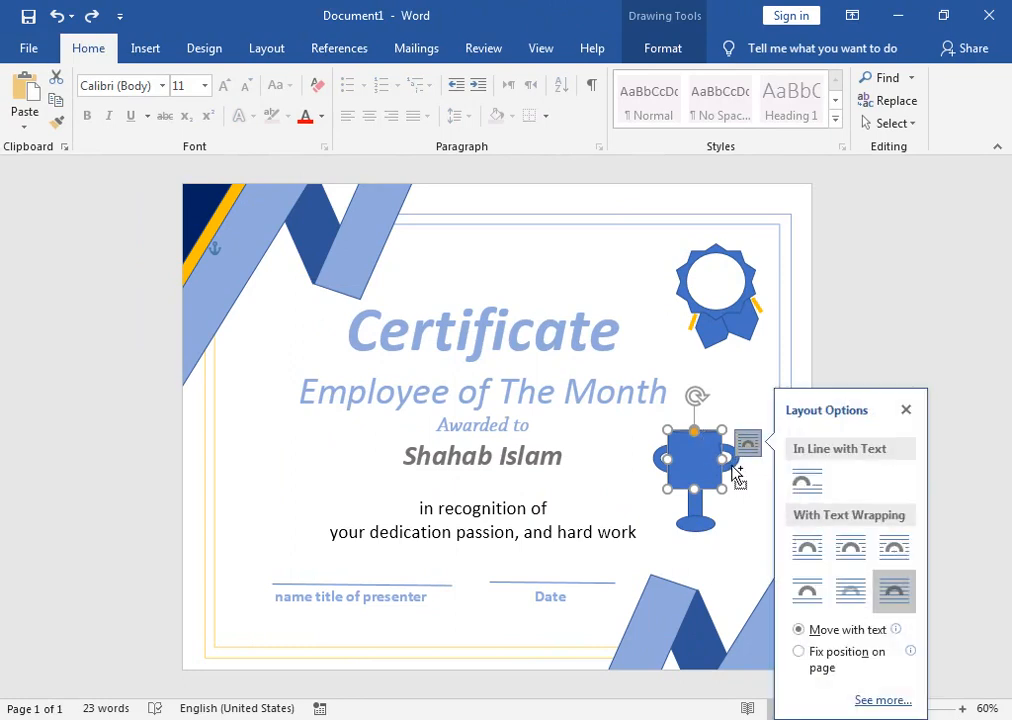
shift+click(697, 468)
click(658, 452)
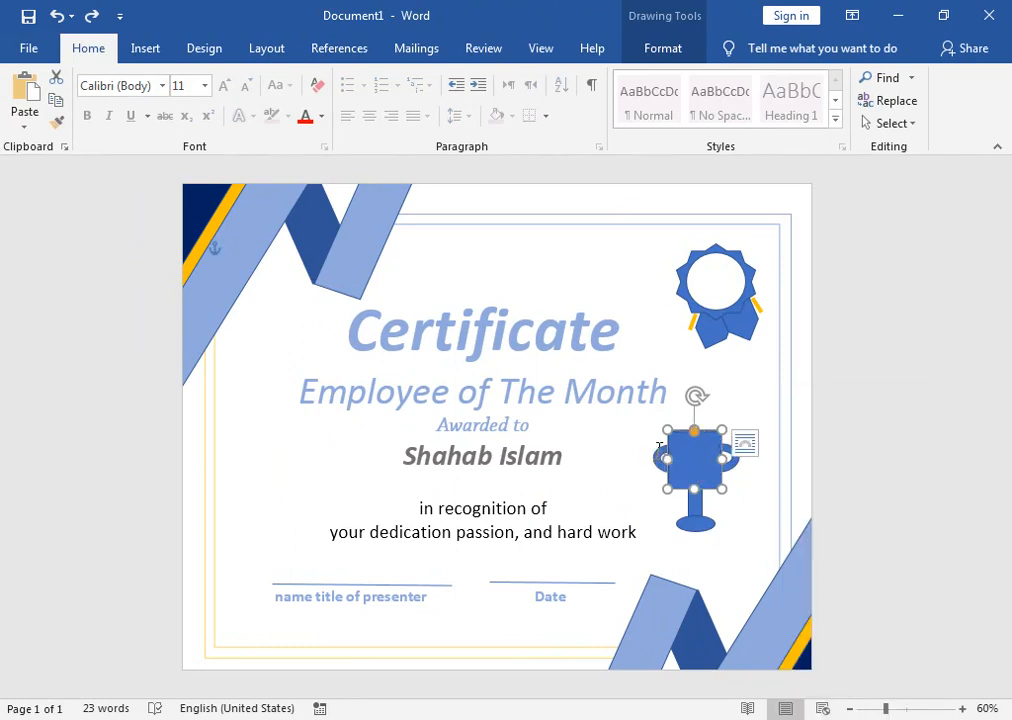
click(664, 455)
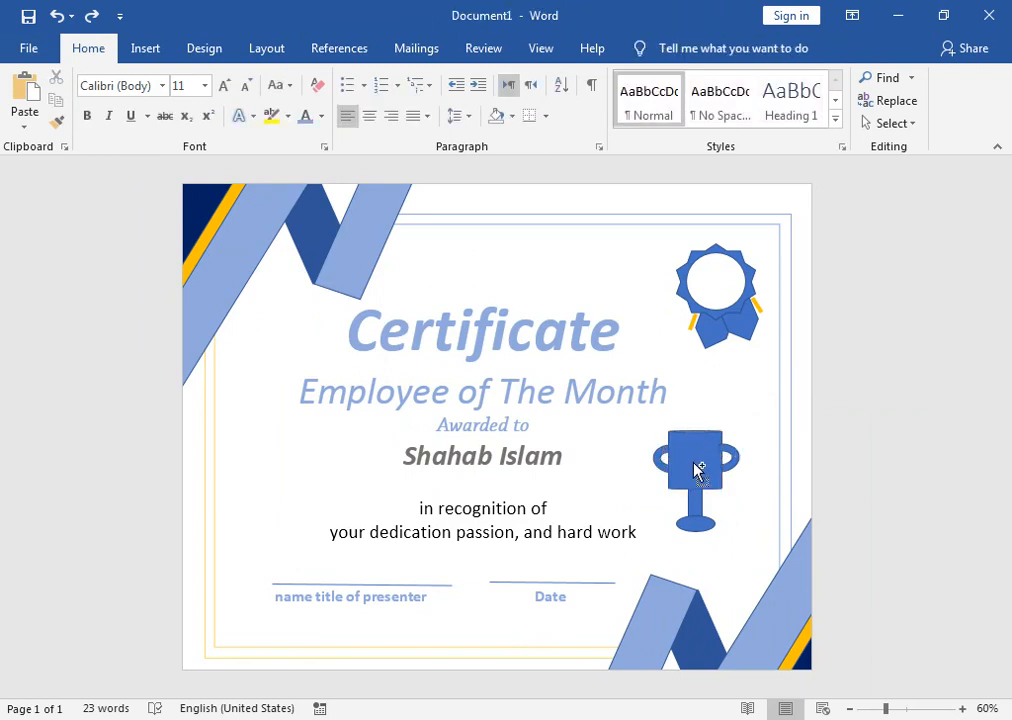
click(510, 289)
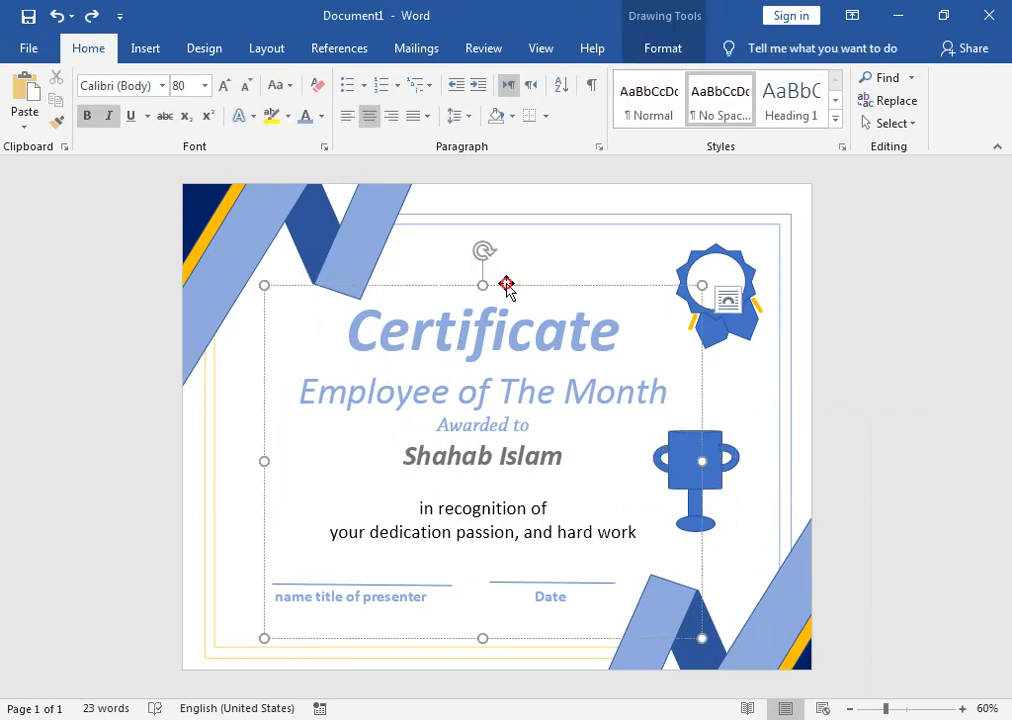
drag(508, 286, 434, 278)
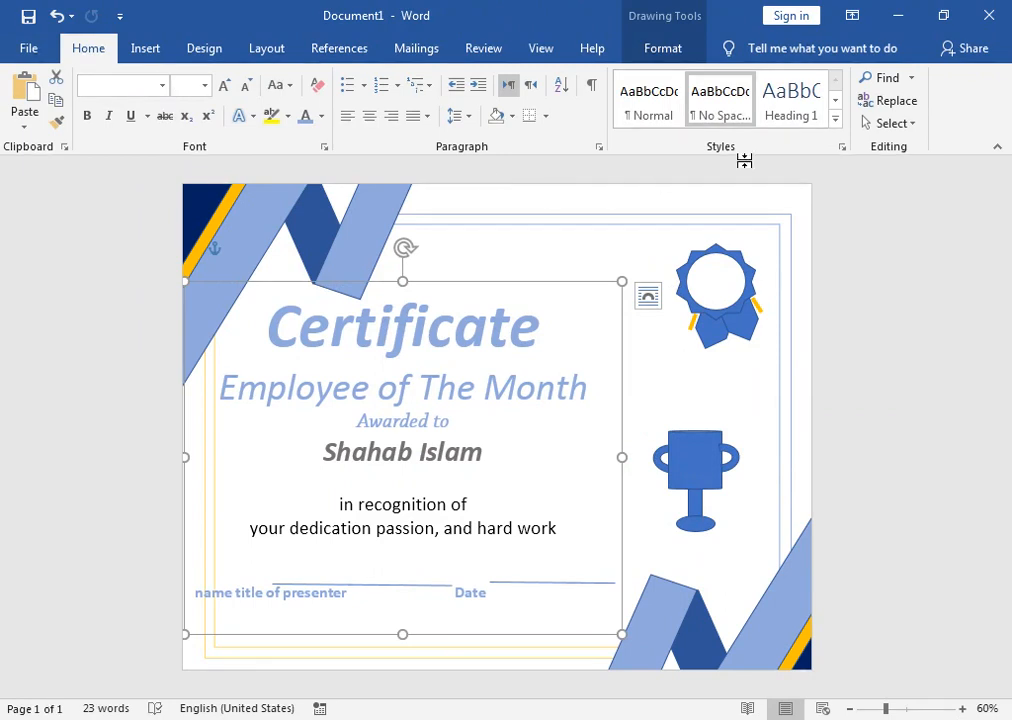
Step: Use Select Objects to marquee-select all the trophy pieces
click(895, 123)
click(870, 172)
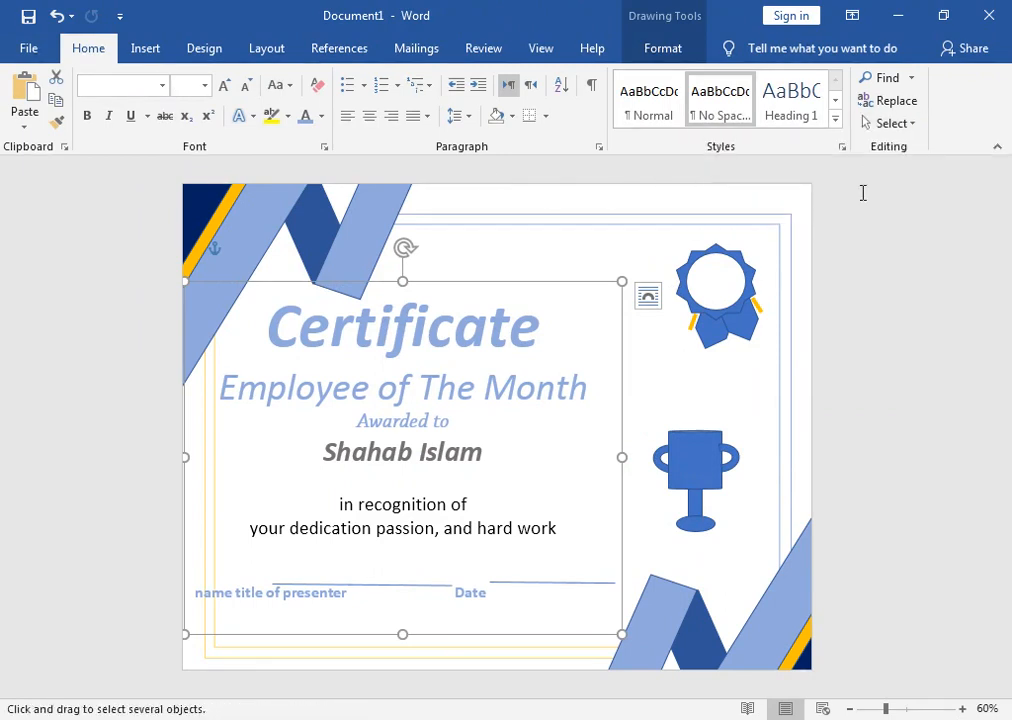
drag(645, 397, 753, 548)
Step: Group the trophy shapes, move the group onto the seal, and shrink it to fit inside
right_click(703, 458)
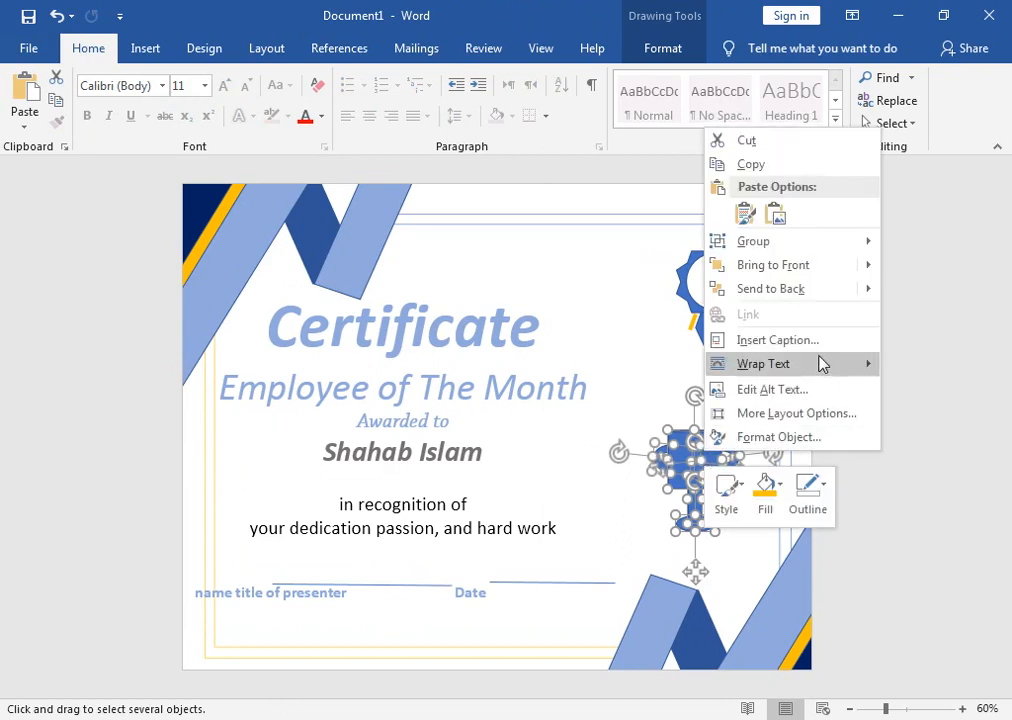
mouse_move(857, 243)
click(915, 241)
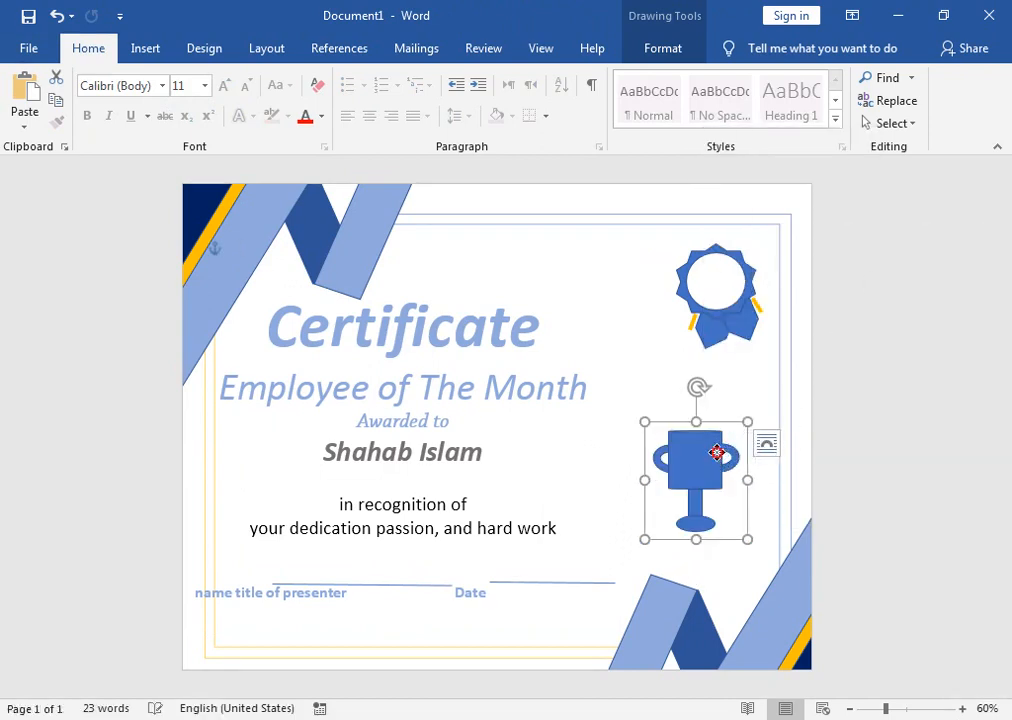
drag(718, 452, 730, 312)
drag(659, 397, 723, 272)
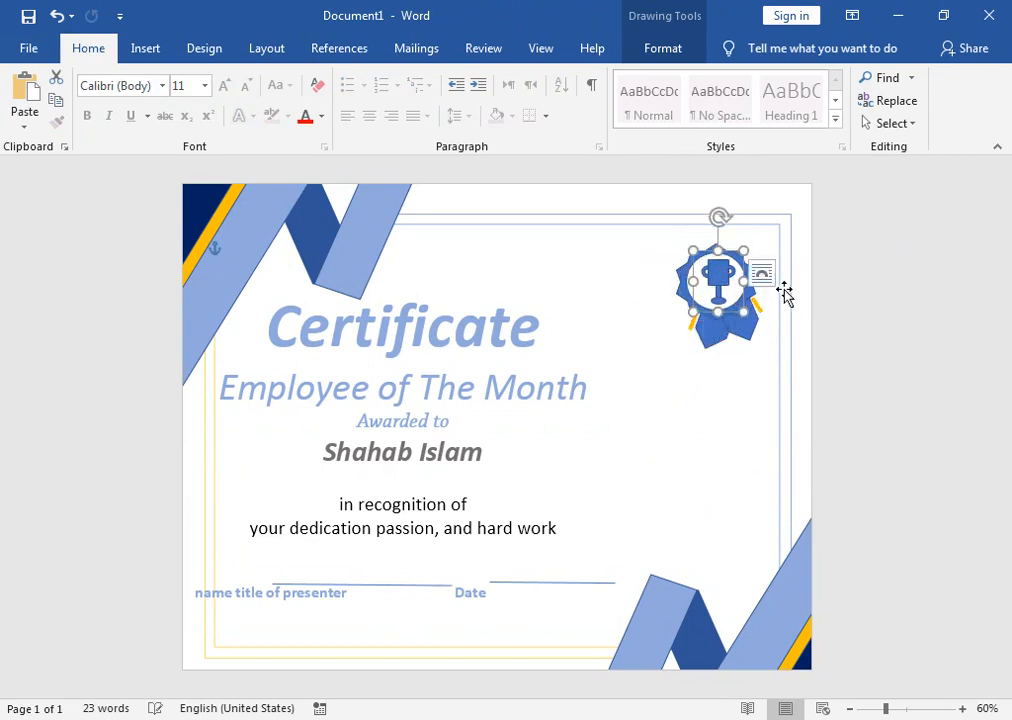
Step: Re-centre the award text block and tilt the trophy slightly left, nudging it down
click(477, 393)
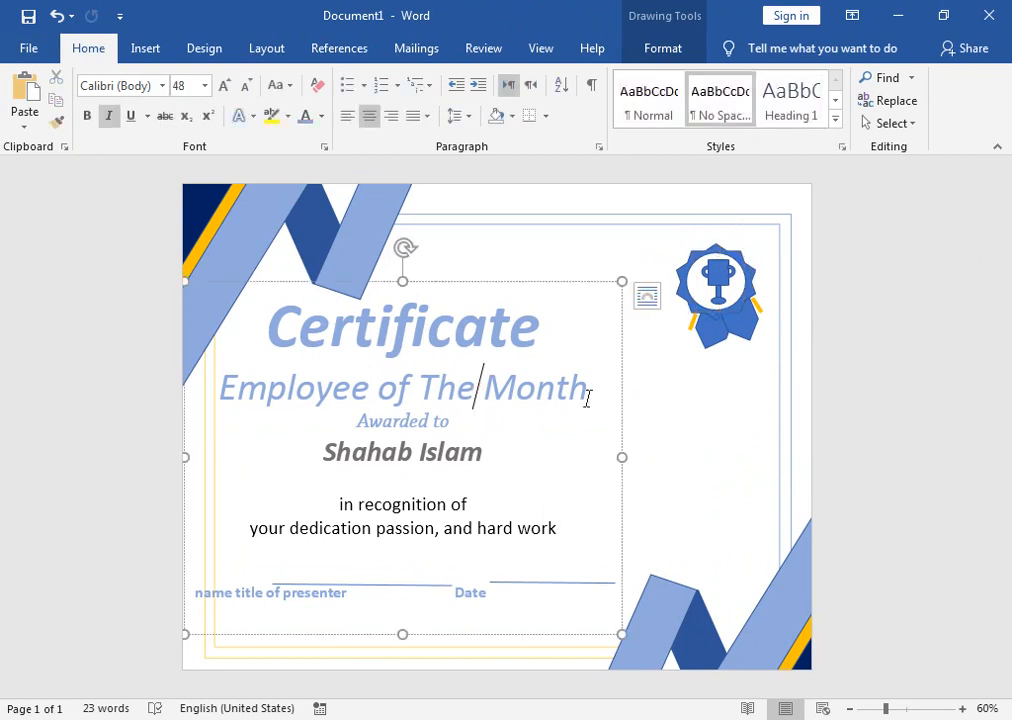
drag(608, 282, 676, 284)
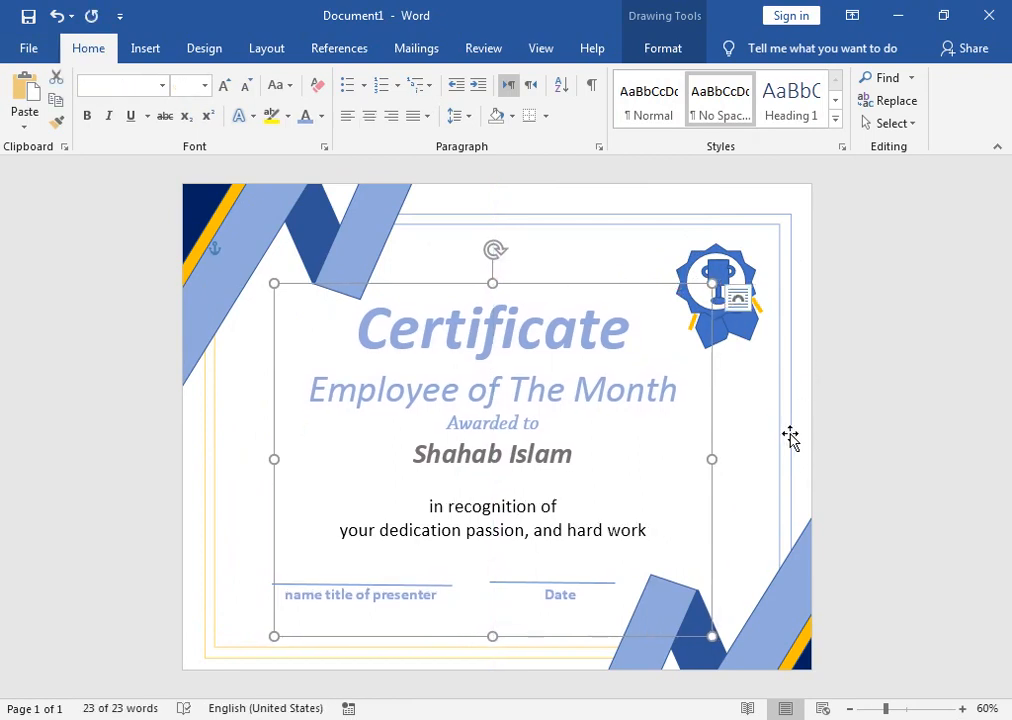
click(694, 232)
click(712, 262)
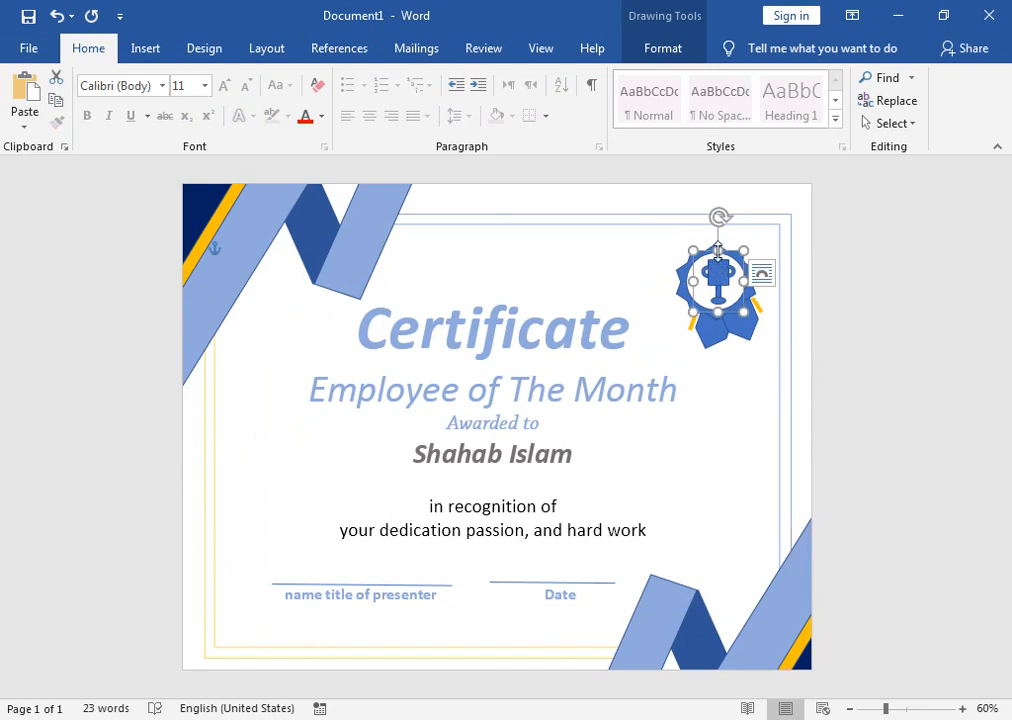
drag(719, 218, 711, 219)
drag(724, 270, 724, 273)
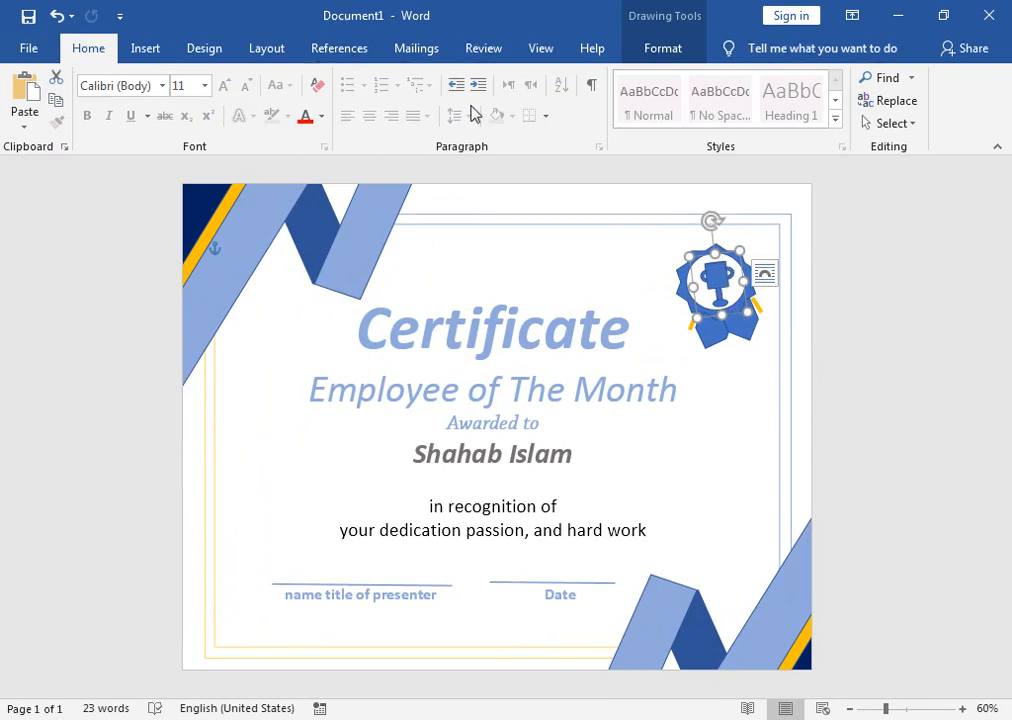
Step: Fill the trophy gold and remove its outline
click(663, 48)
click(343, 80)
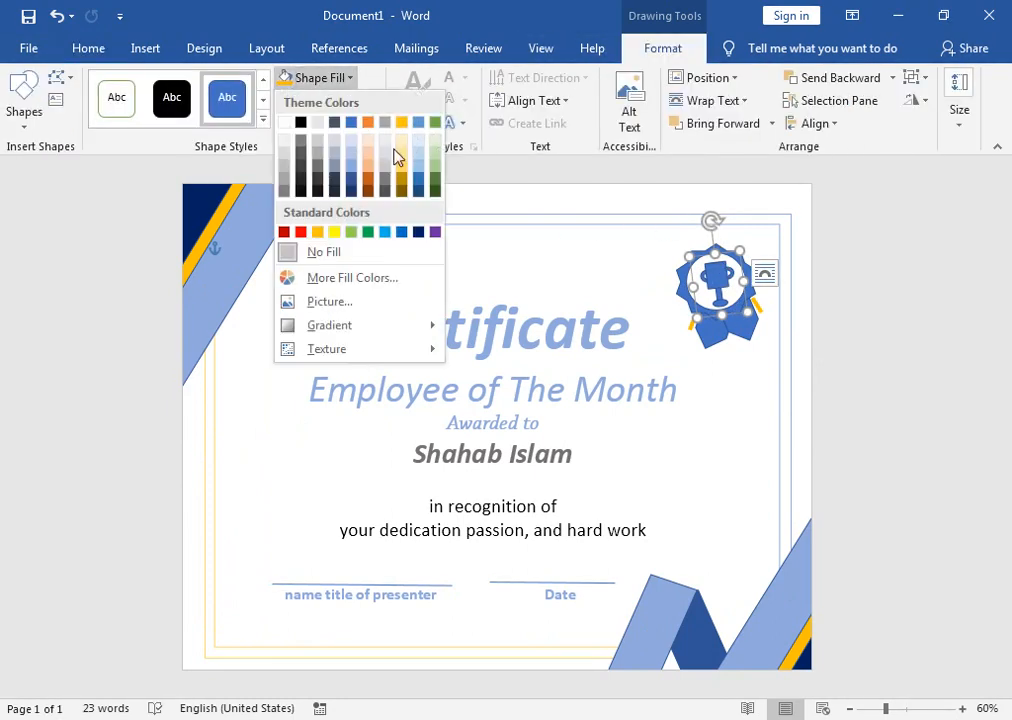
click(317, 232)
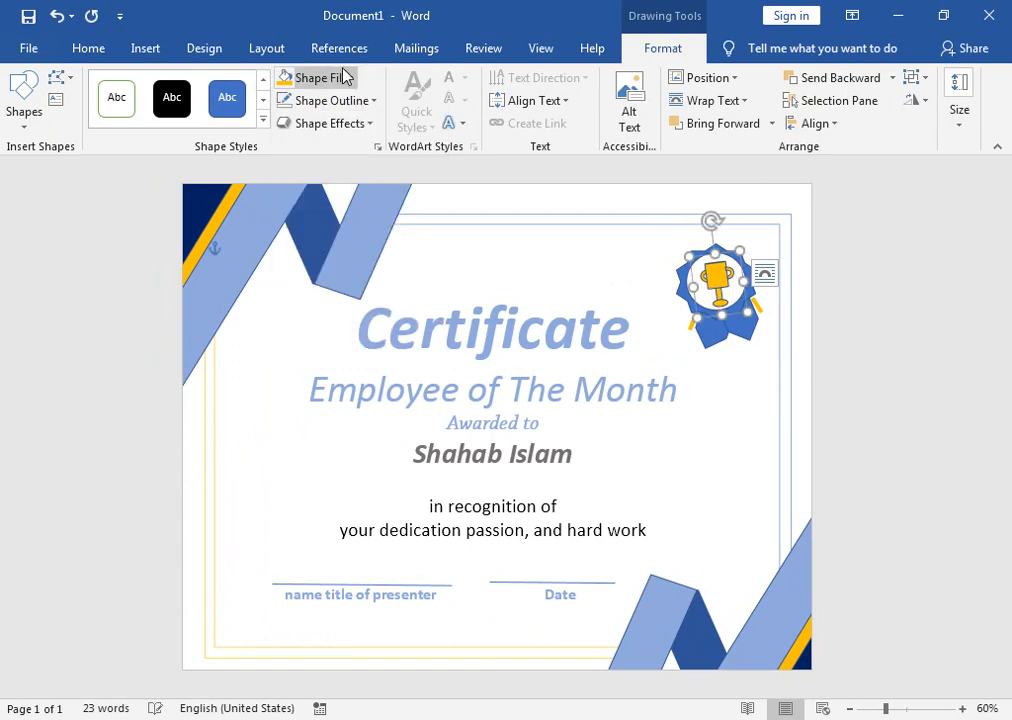
click(350, 101)
click(338, 276)
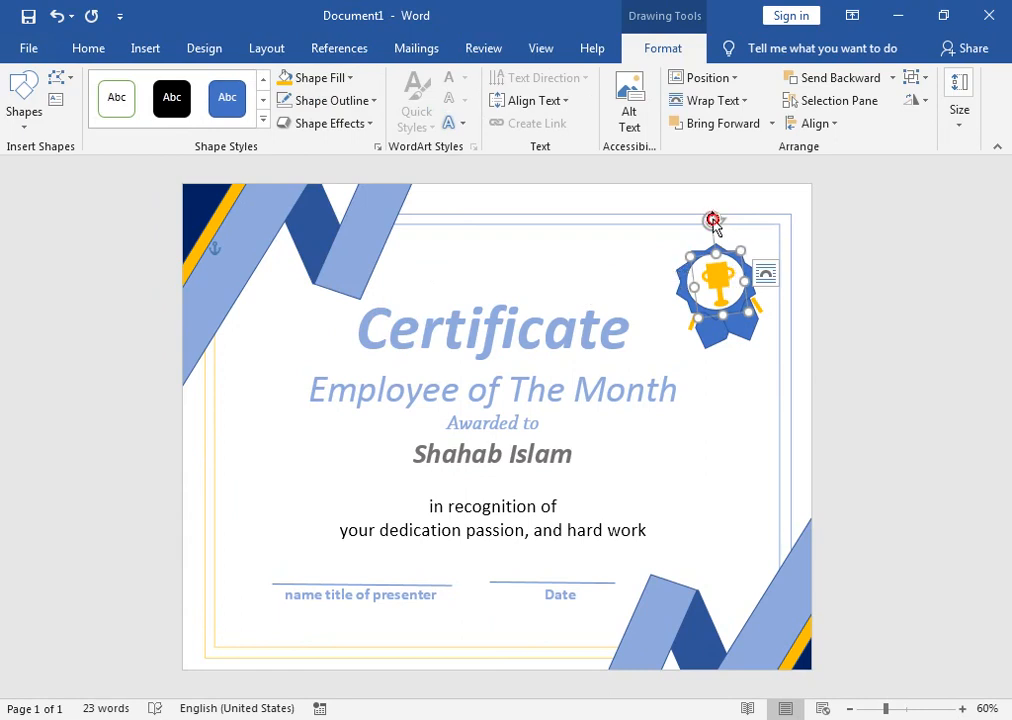
Step: Rotate the trophy back upright and nudge it up and left
drag(714, 219, 721, 219)
key(Left)
key(Left)
key(Up)
key(Up)
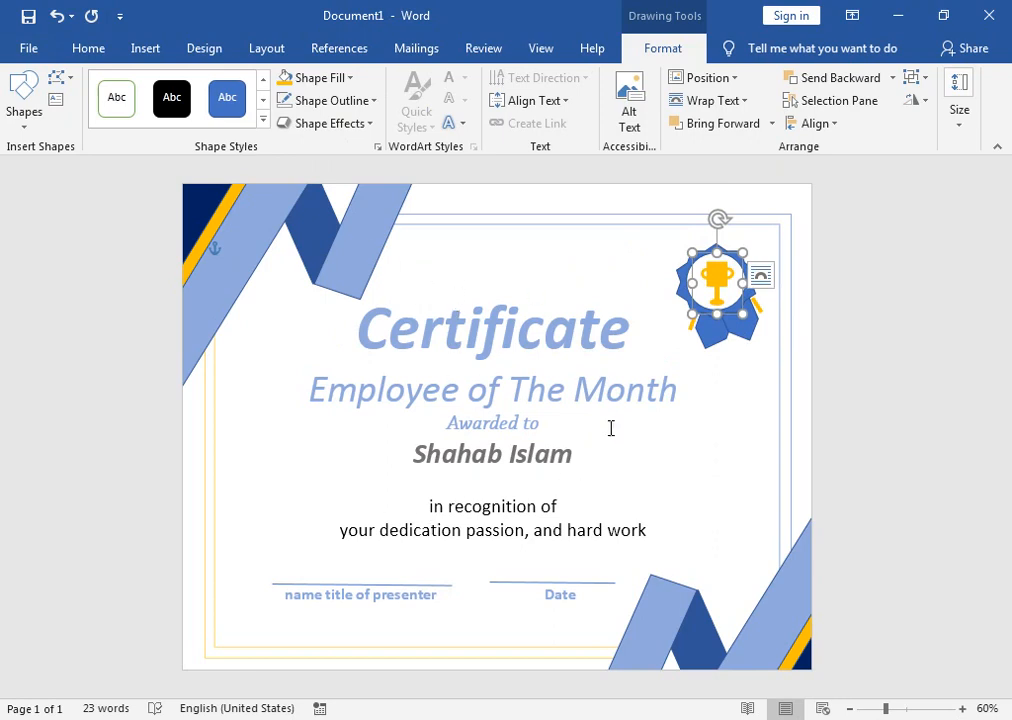
Step: Remove the outline from the top-left ribbon shape
click(364, 219)
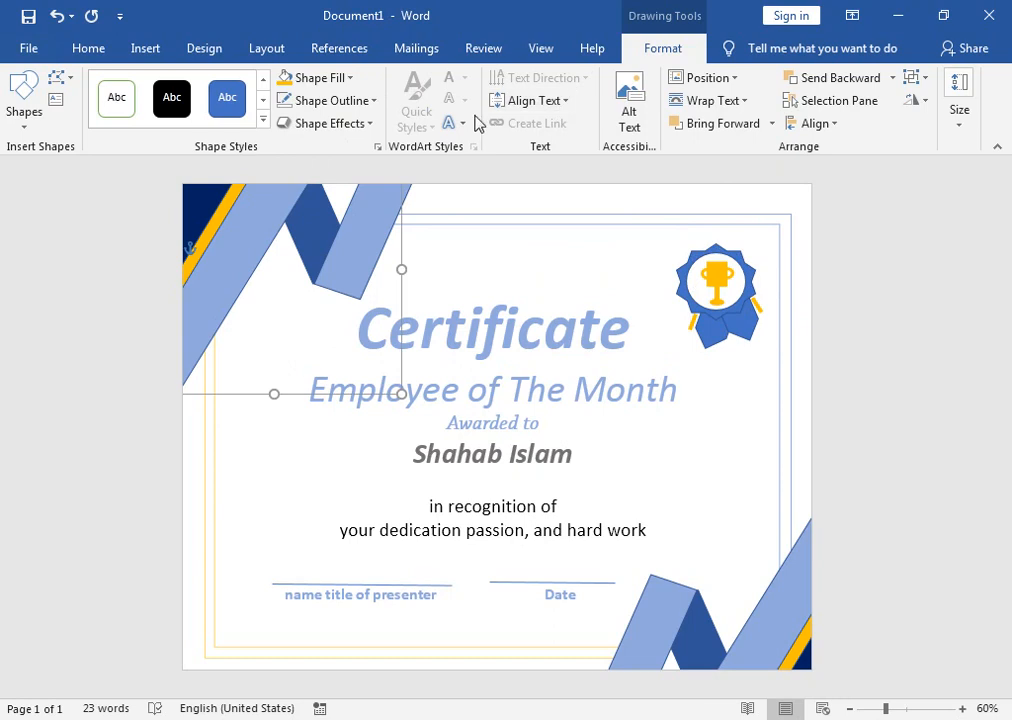
click(372, 100)
click(333, 275)
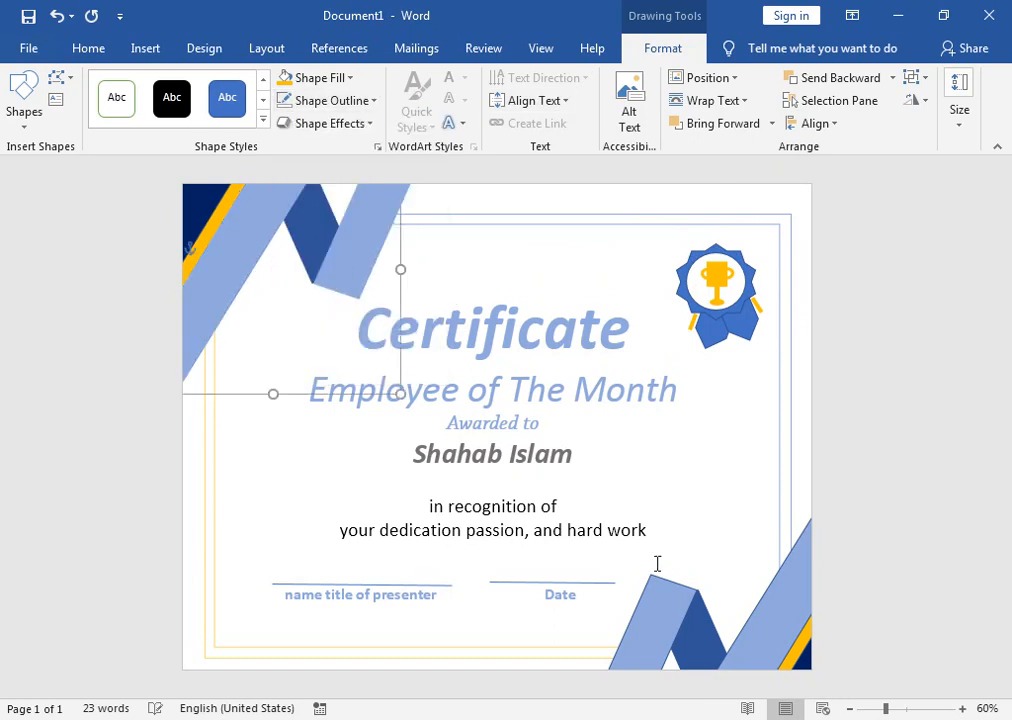
click(524, 458)
Step: Remove the outline from the bottom-right ribbon shape
click(786, 582)
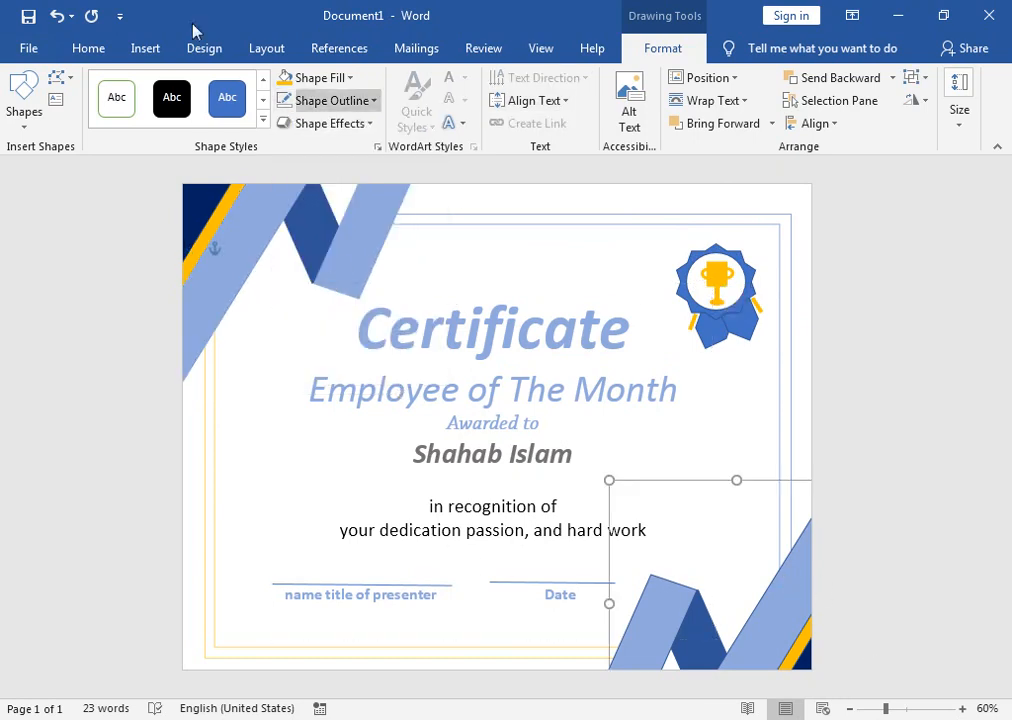
click(372, 100)
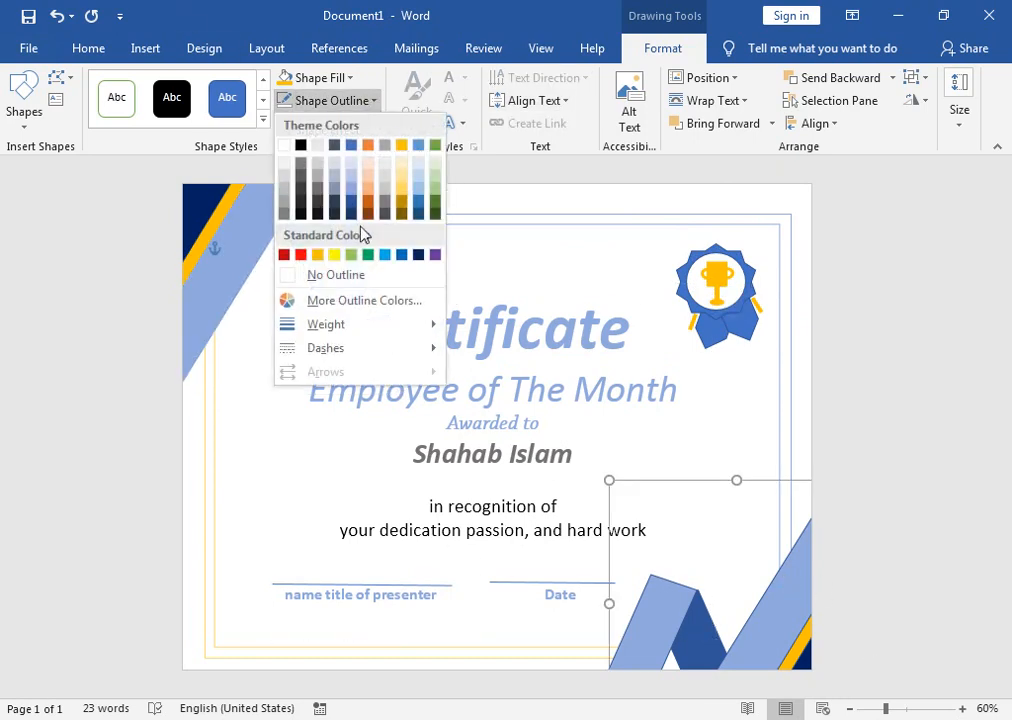
click(352, 278)
click(779, 343)
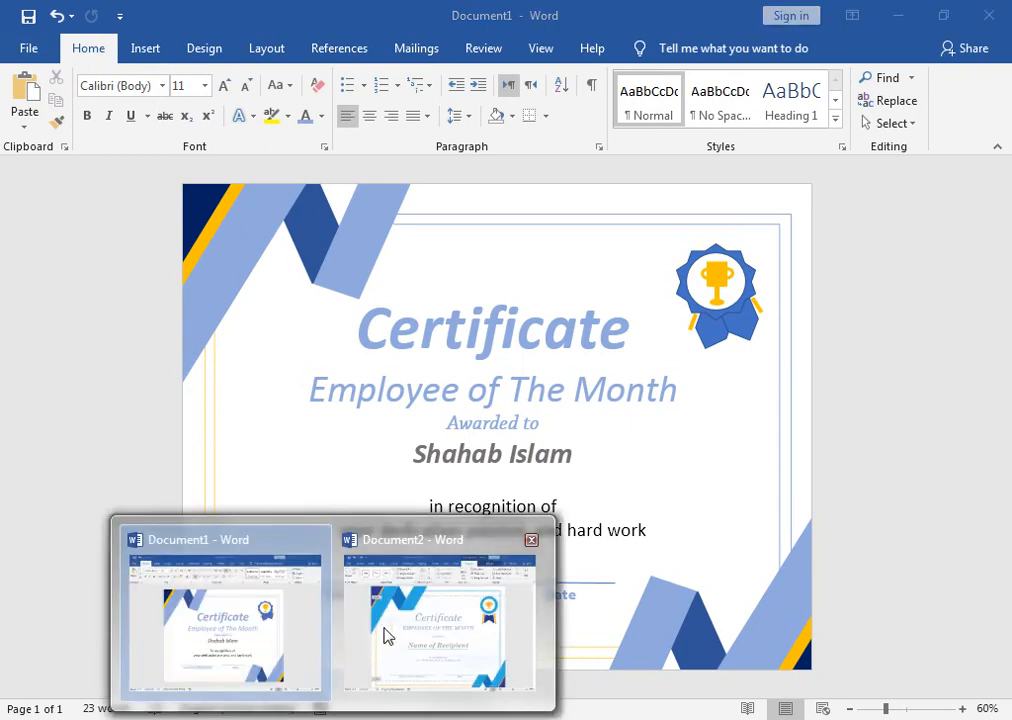
Step: Compare with the Document2 template certificate, return to Document1, then bring up the YouTube channel in Chrome
click(389, 639)
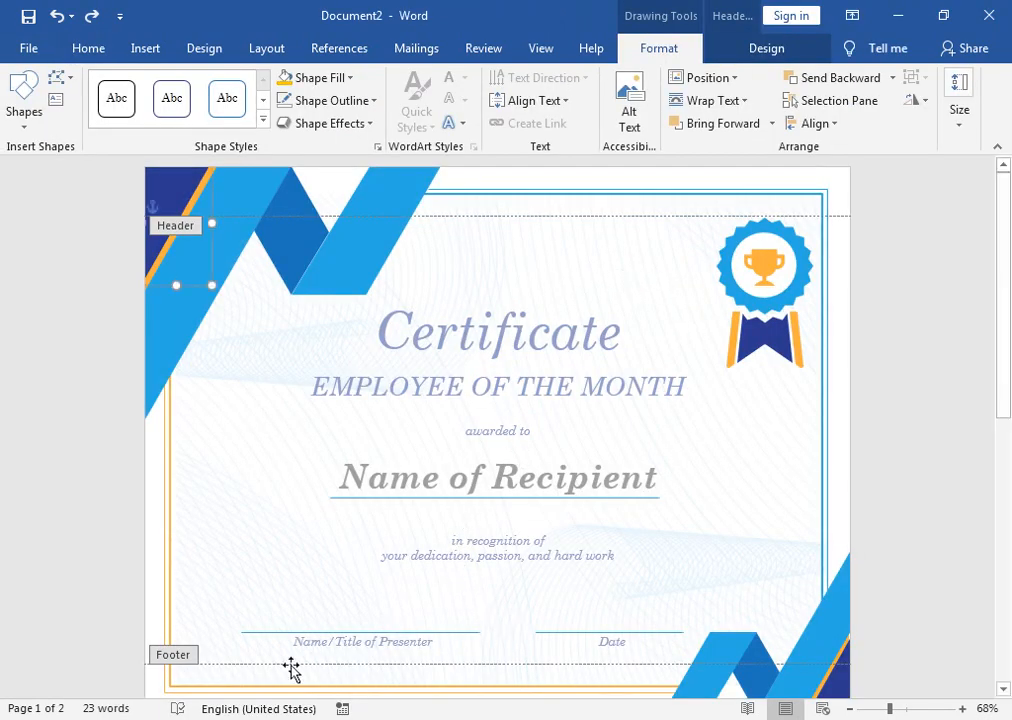
click(310, 630)
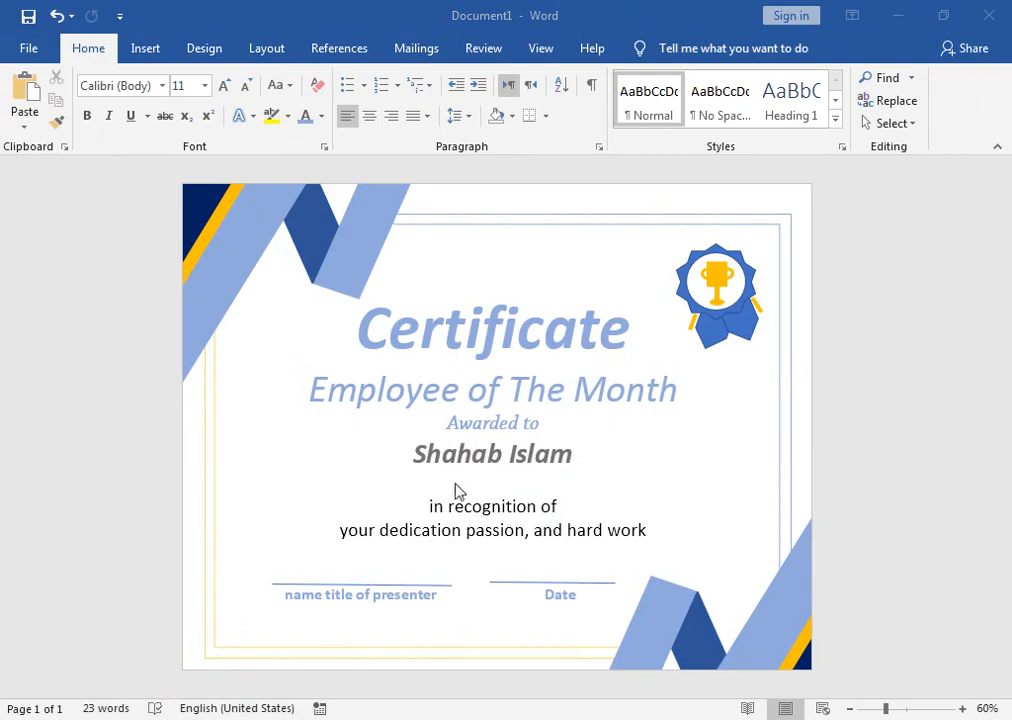
click(269, 718)
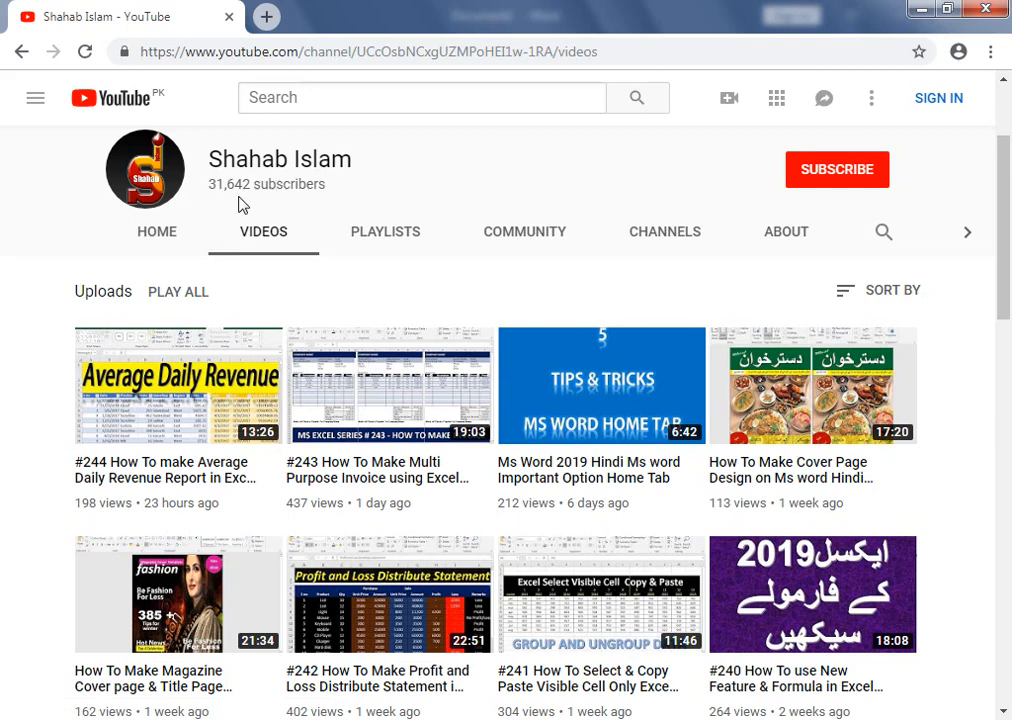
drag(1005, 248, 1008, 188)
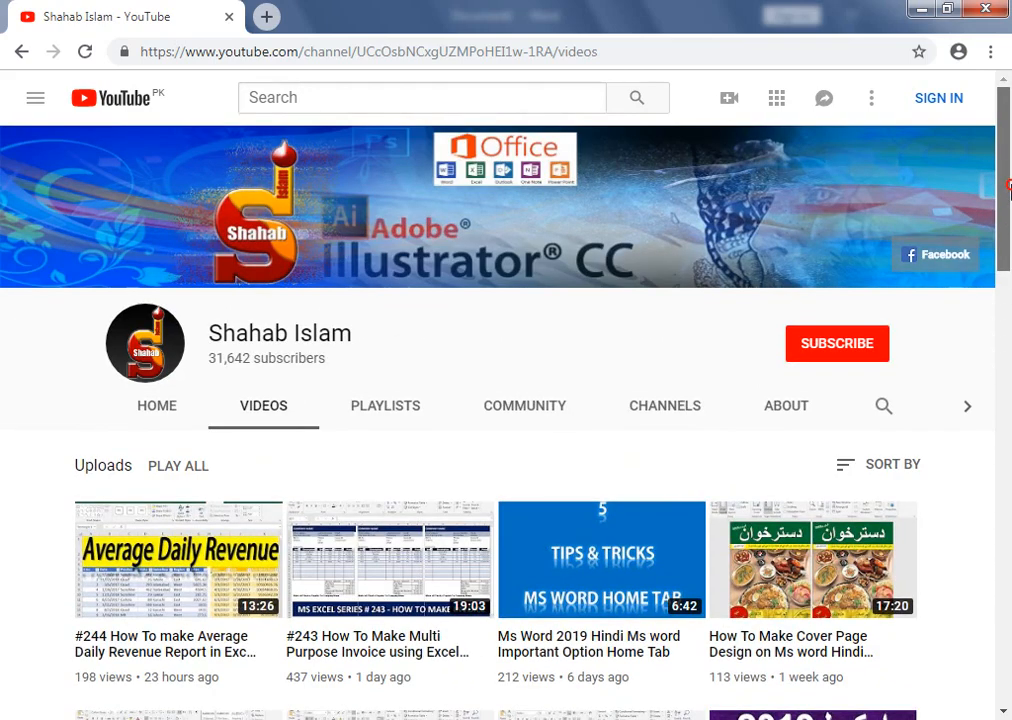